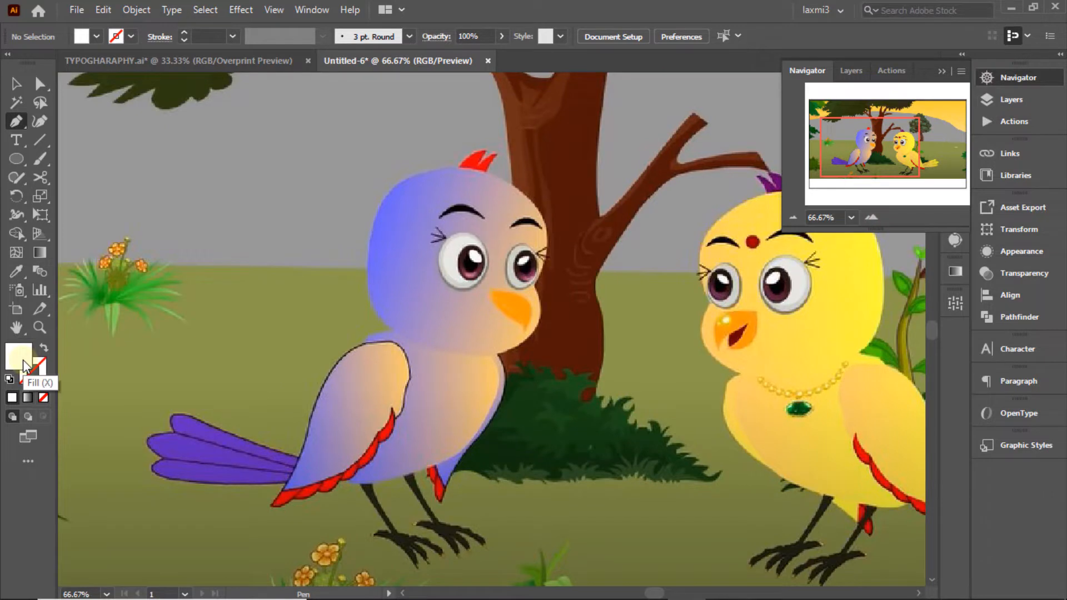
Step: With Fill set to None, pen-trace the purple bird's head outline as one closed path
left_click(44, 397)
left_click_drag(390, 189, 427, 129)
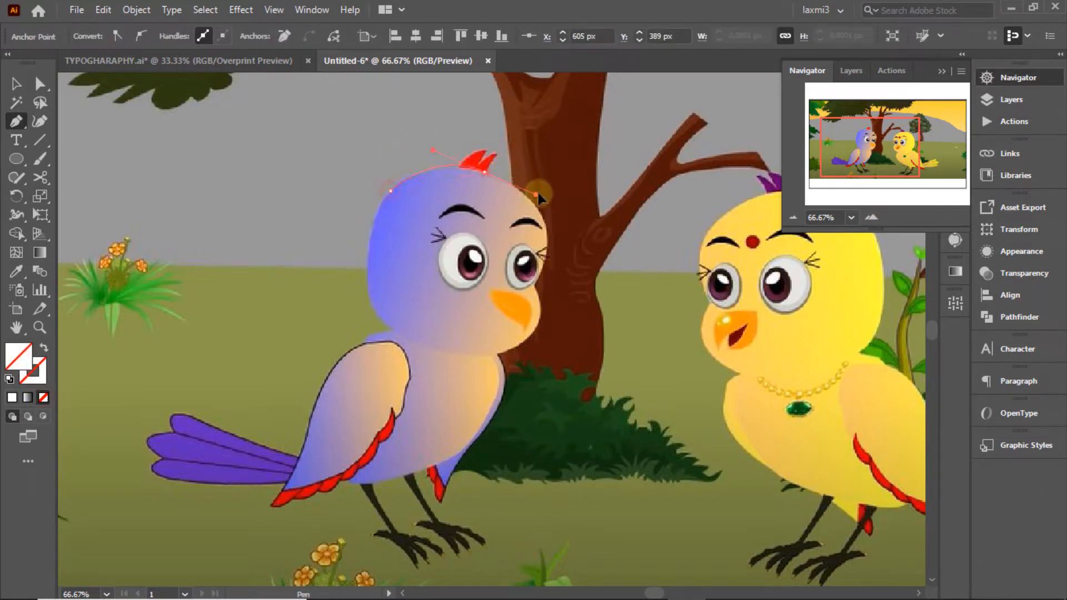
left_click_drag(488, 177, 486, 174)
left_click_drag(545, 223, 557, 259)
key("ctrl+plus")
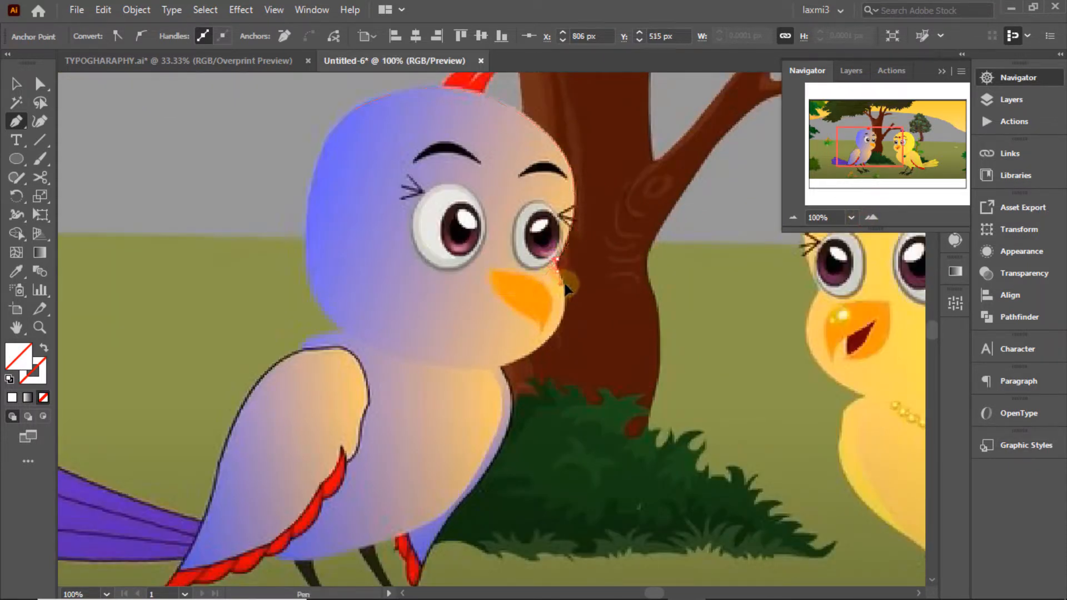
left_click(556, 266)
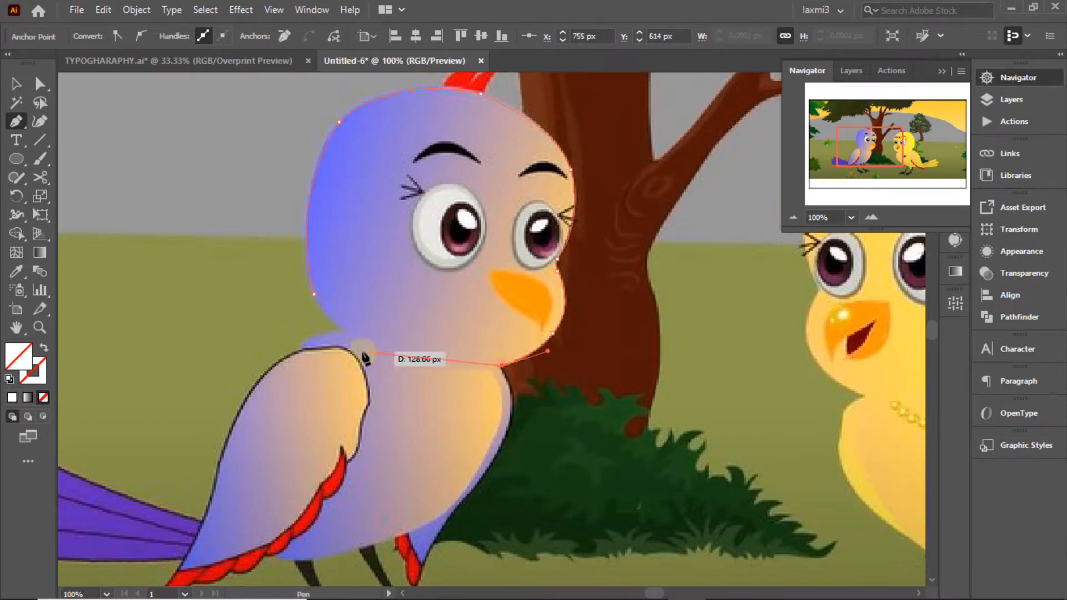
left_click_drag(314, 294, 305, 271)
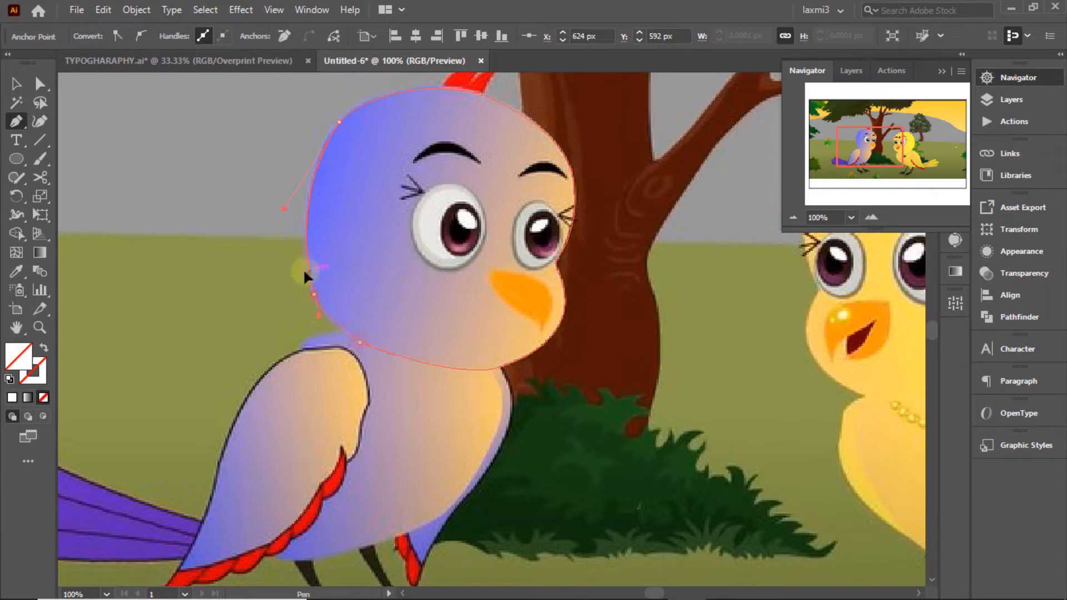
left_click(17, 86)
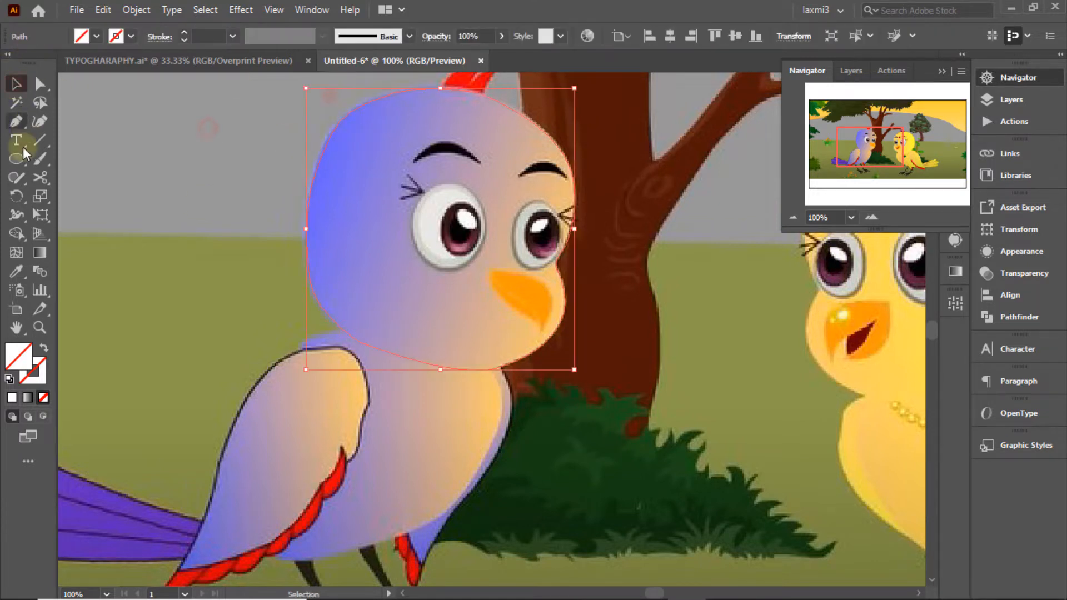
Step: Apply the default white-to-black gradient fill to the head path
left_click(97, 37)
left_click(12, 96)
left_click(439, 245)
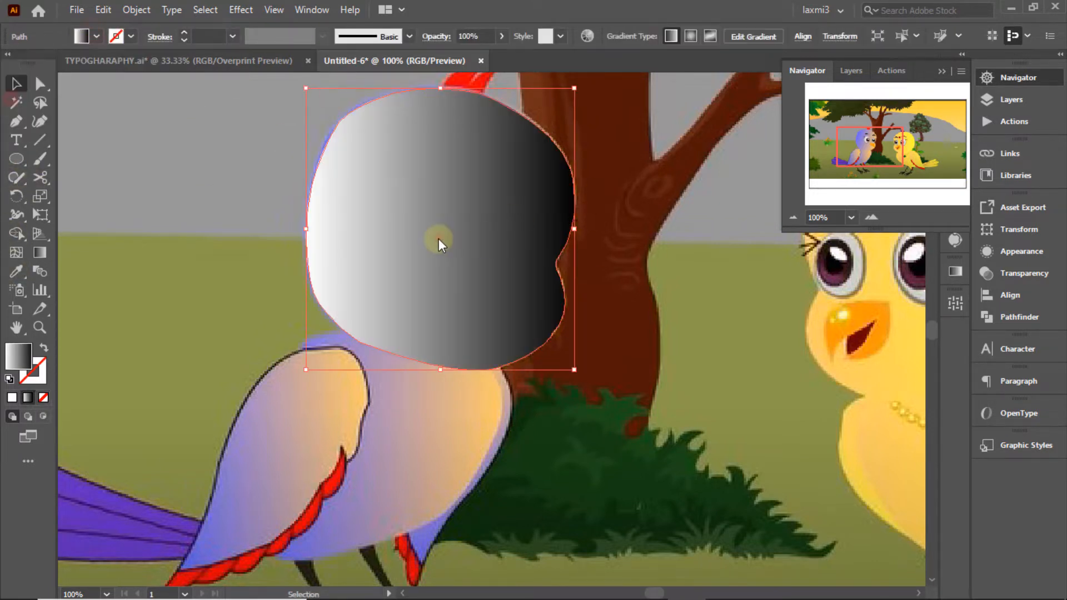
left_click(956, 273)
left_click(1011, 100)
Step: Eyedrop the head's blue into the left gradient stop and its light orange into the right stop
left_click(795, 96, "ctrl")
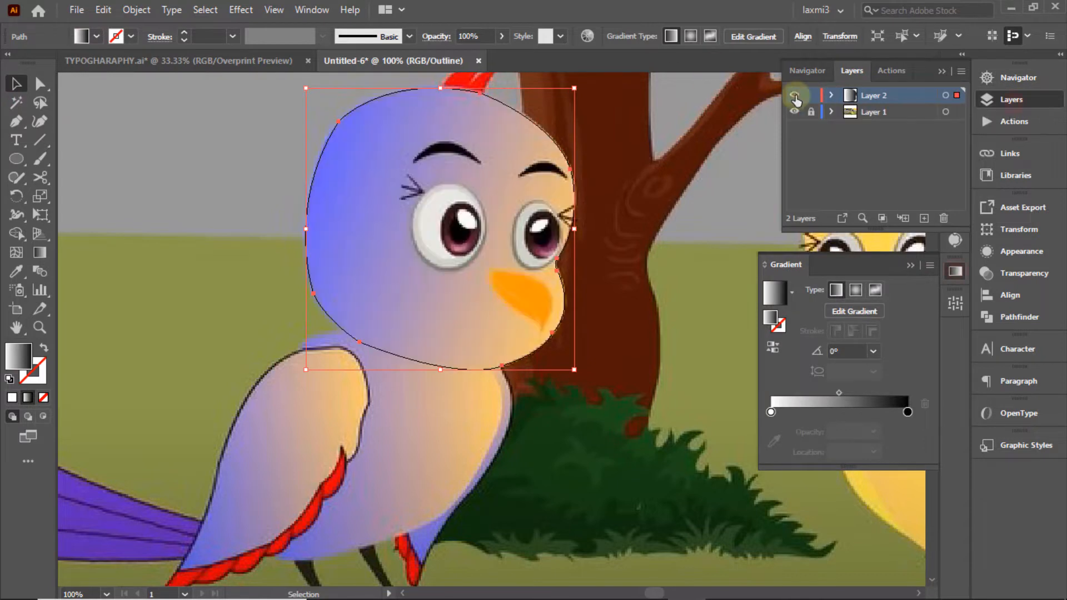
double_click(771, 412)
left_click(706, 300)
left_click(334, 143)
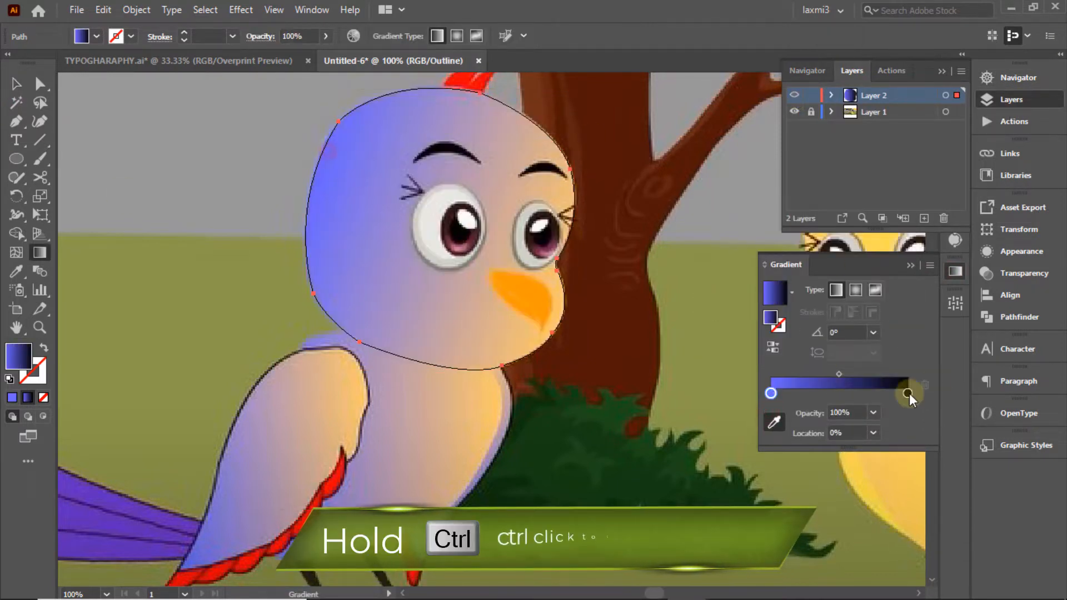
double_click(908, 393)
left_click(705, 501)
left_click(563, 195)
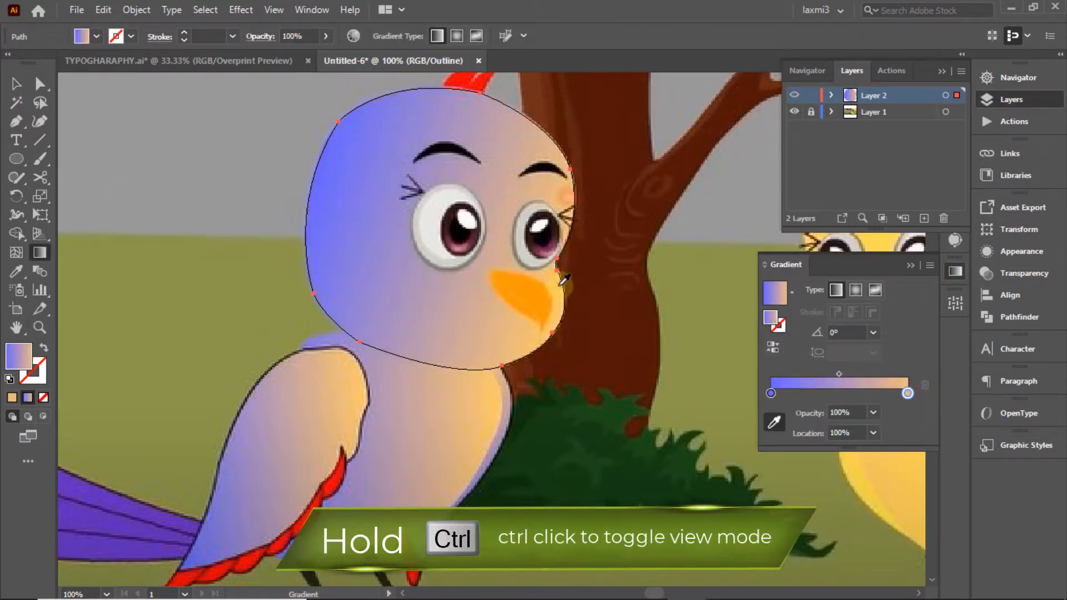
Step: Deselect the head and toggle preview and outline views to check the blue-to-orange gradient
left_click(794, 95, "ctrl")
left_click(794, 96, "ctrl")
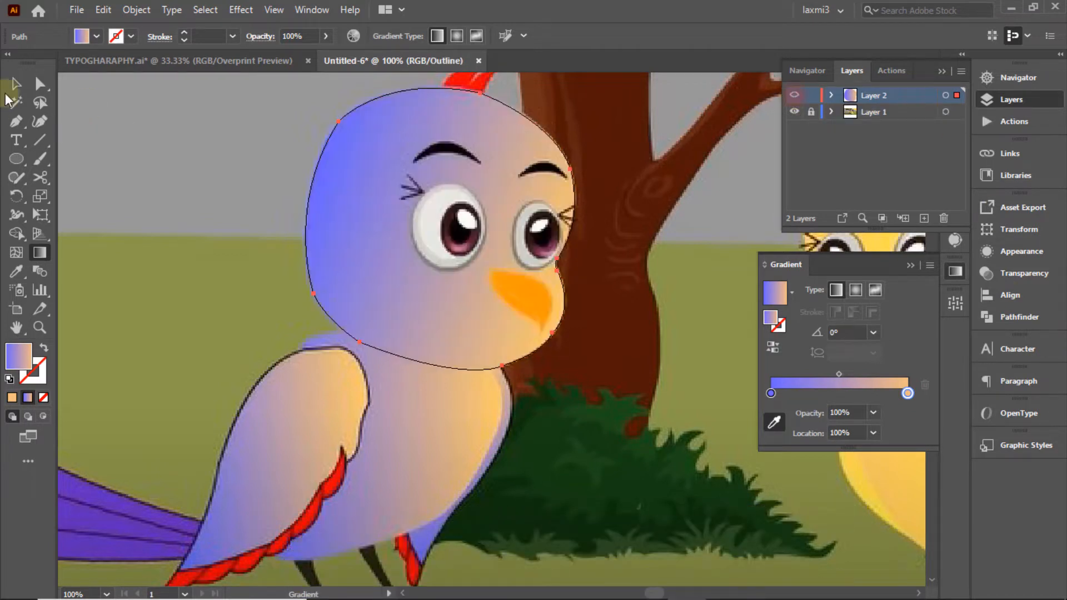
left_click(672, 184)
left_click(791, 291)
left_click(792, 290)
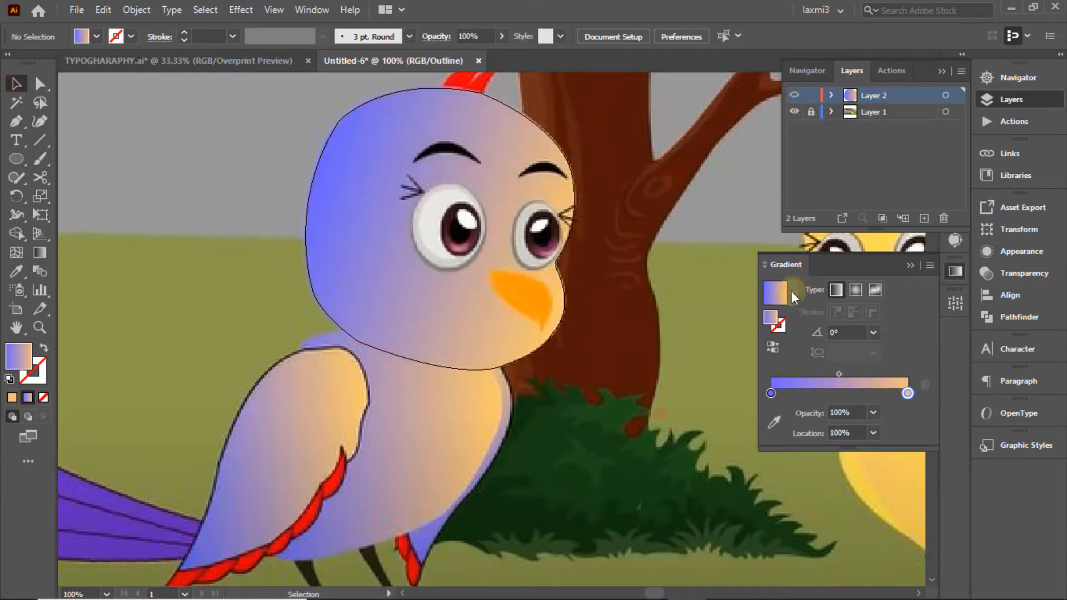
left_click(795, 96, "ctrl")
left_click(794, 96, "ctrl")
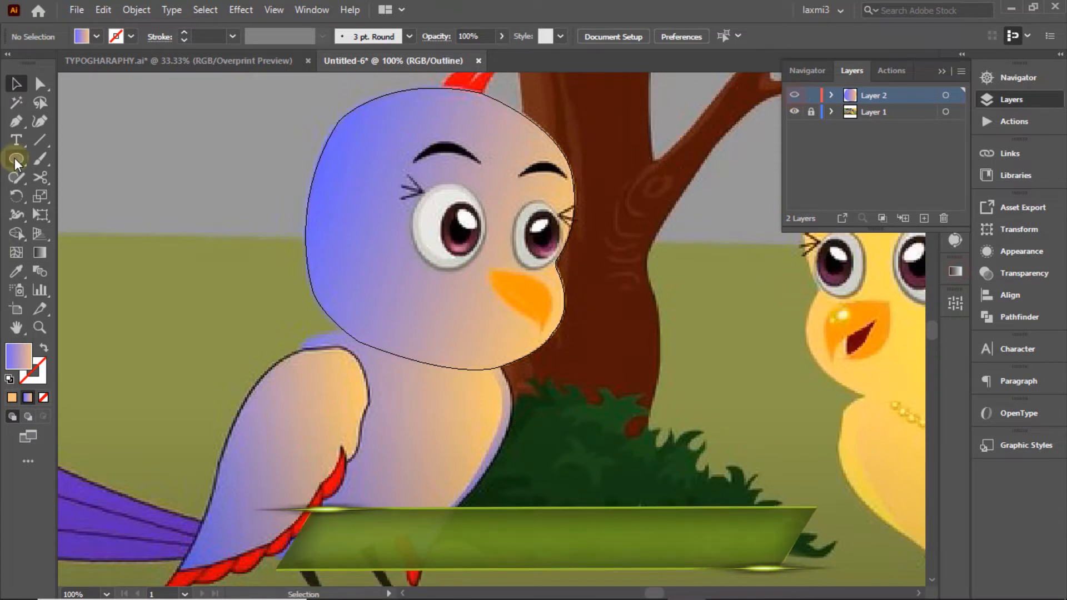
Step: Trace the left eyebrow as a closed curved pen path
left_click(16, 121)
left_click(414, 162)
left_click_drag(430, 143, 494, 177)
left_click(431, 144)
left_click(481, 163)
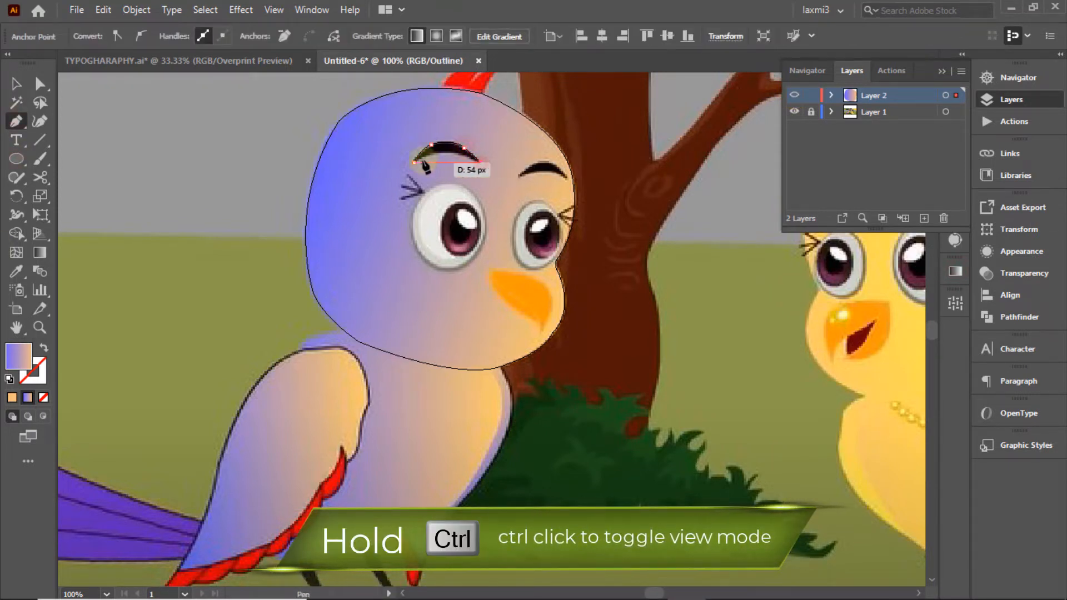
left_click_drag(414, 162, 396, 187)
left_click(16, 84)
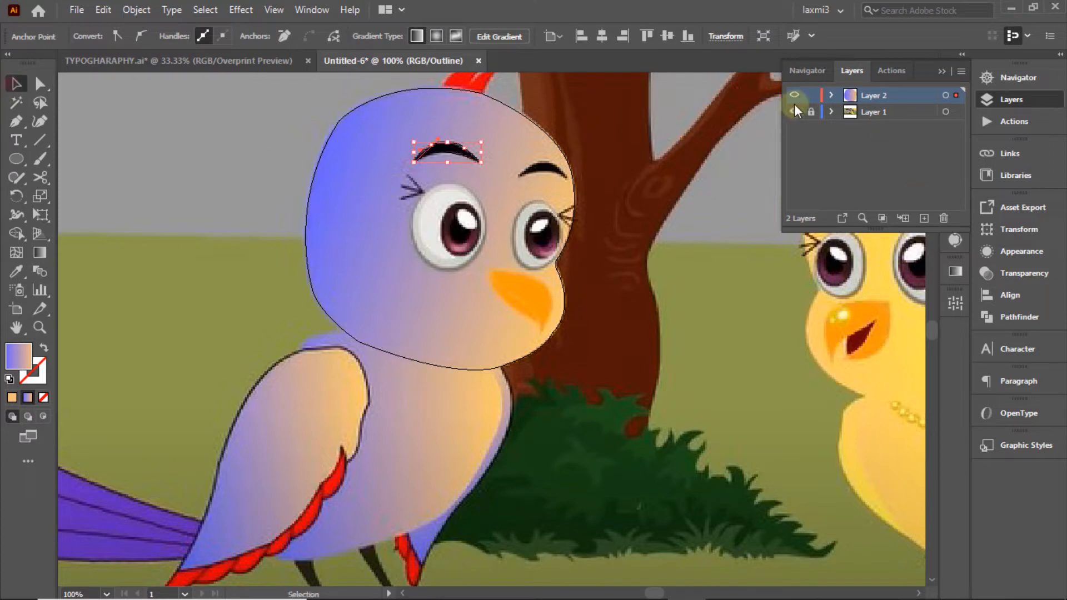
Step: Fill the left eyebrow with pure black from the Swatches dropdown
left_click(794, 95, "ctrl")
left_click(96, 36)
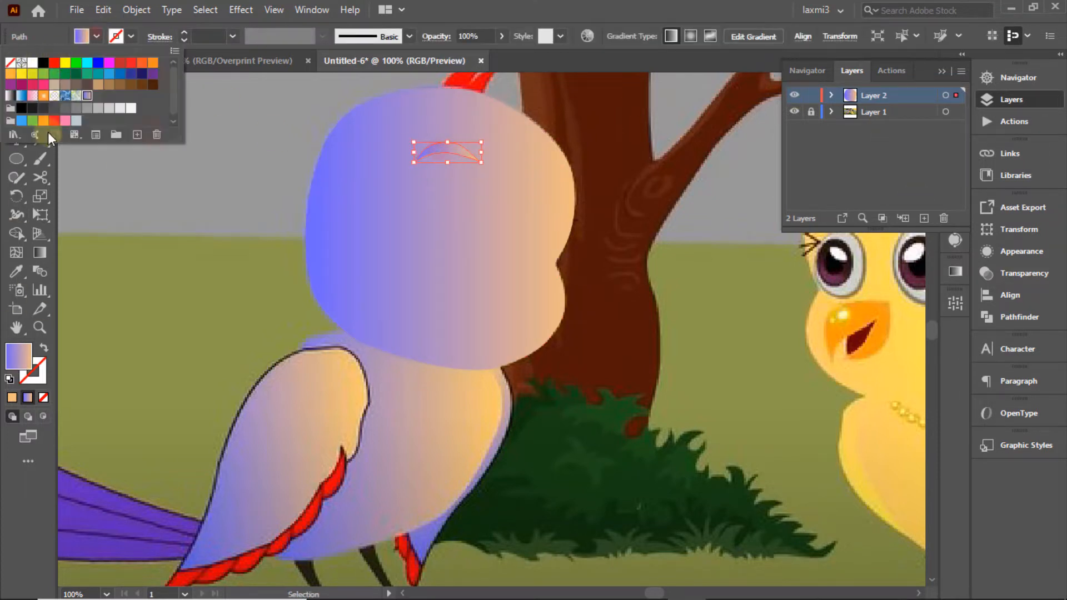
left_click(40, 106)
left_click(238, 94)
left_click(793, 96)
left_click(793, 96)
left_click(440, 148)
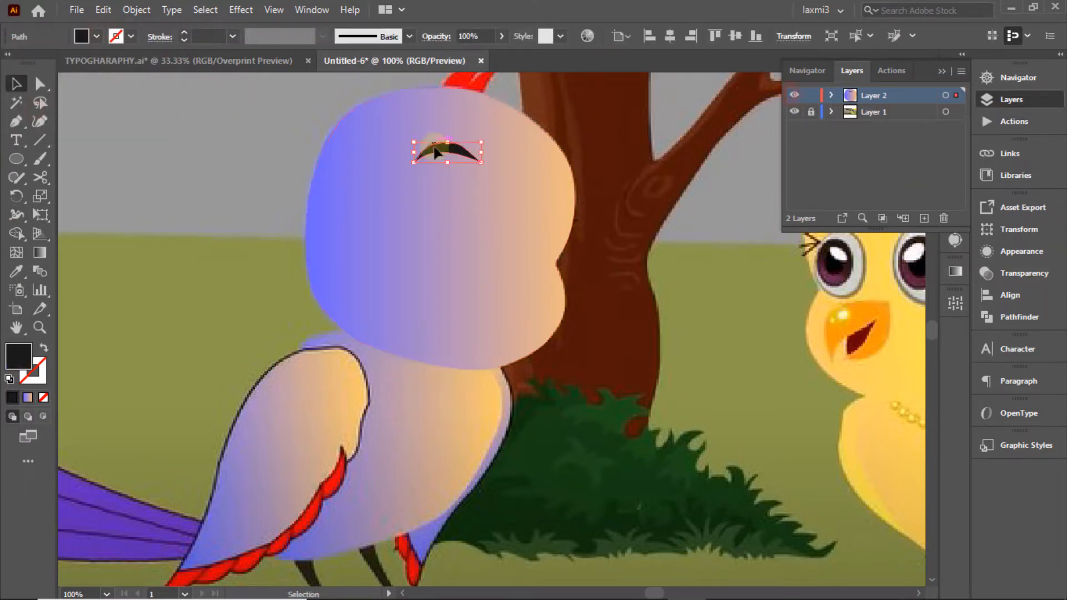
left_click(96, 36)
left_click(45, 67)
left_click(226, 114)
left_click(795, 96, "ctrl")
Step: Trace the right eyebrow with the Pen tool and preview it on the filled face
left_click(16, 121)
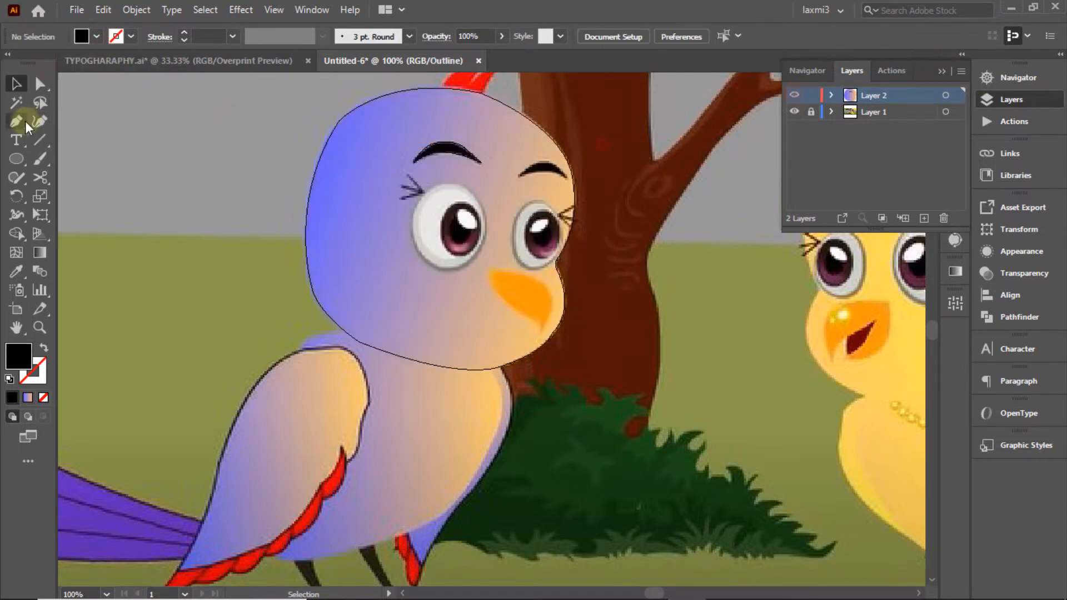
left_click(518, 175)
left_click_drag(566, 179, 587, 206)
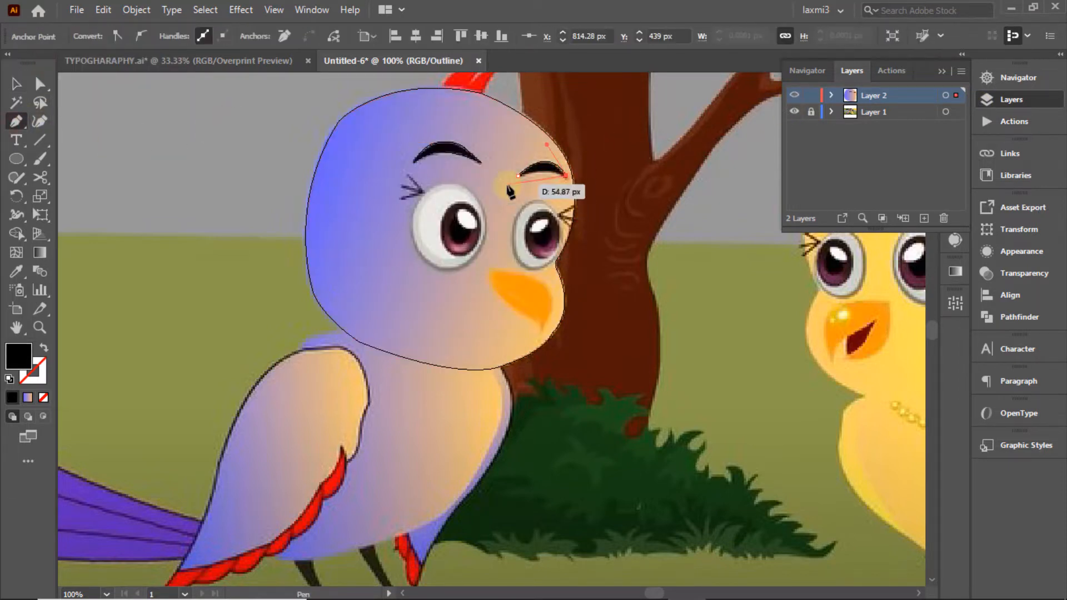
left_click(16, 83)
left_click(795, 95, "ctrl")
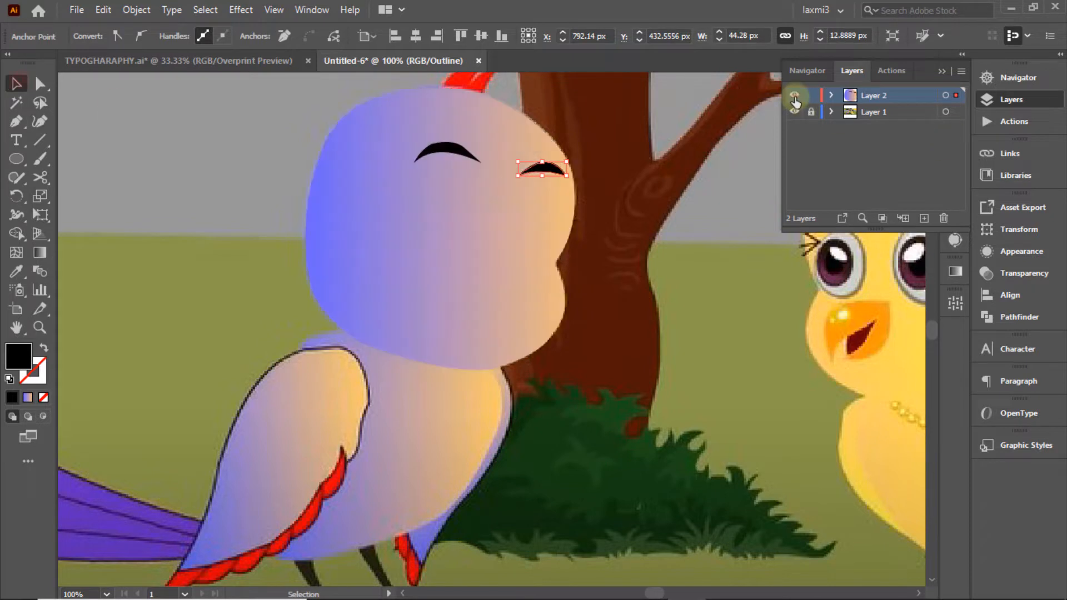
left_click(178, 108)
left_click(795, 95, "ctrl")
left_click(16, 158)
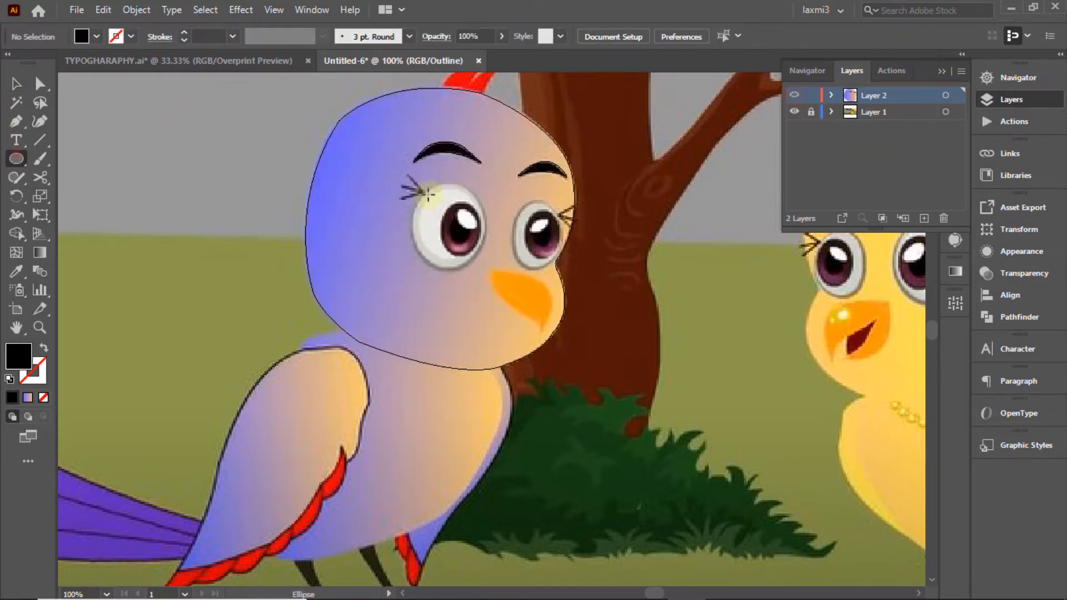
Step: Draw an ellipse over the left eye white and adjust its edges to match the eye
left_click_drag(424, 191, 495, 273)
left_click_drag(425, 232, 413, 232)
left_click_drag(455, 191, 455, 181)
left_click_drag(496, 227, 484, 228)
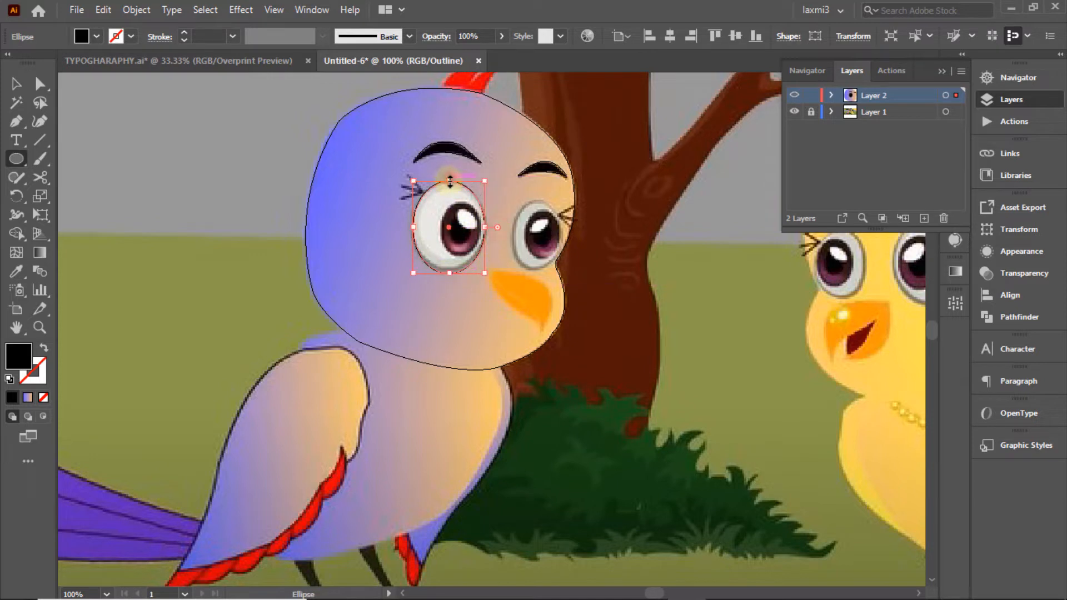
left_click_drag(451, 190, 451, 182)
left_click_drag(412, 227, 410, 227)
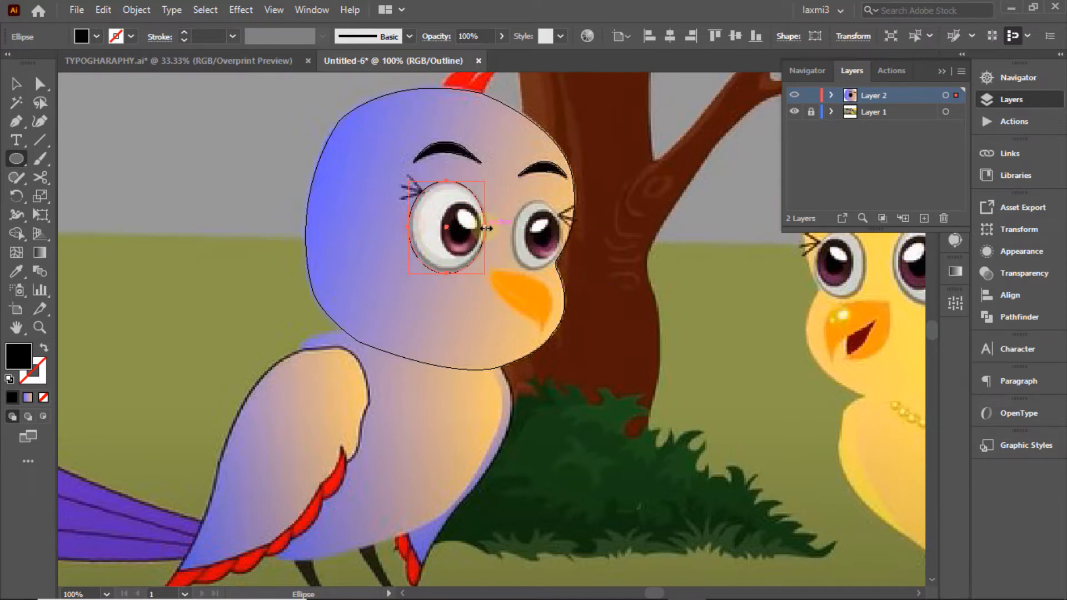
left_click(233, 156)
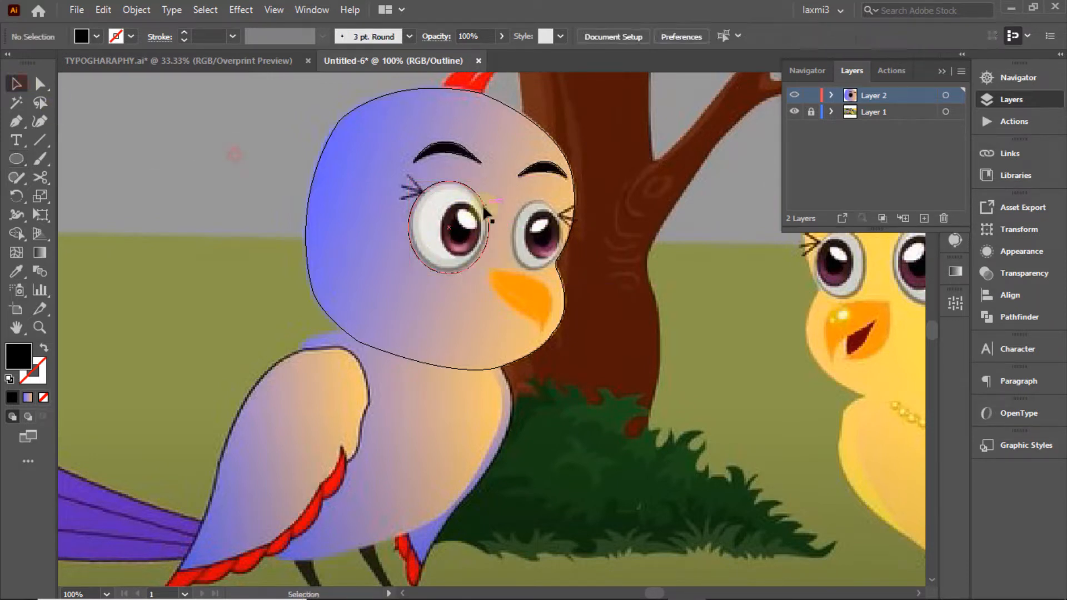
left_click(488, 216)
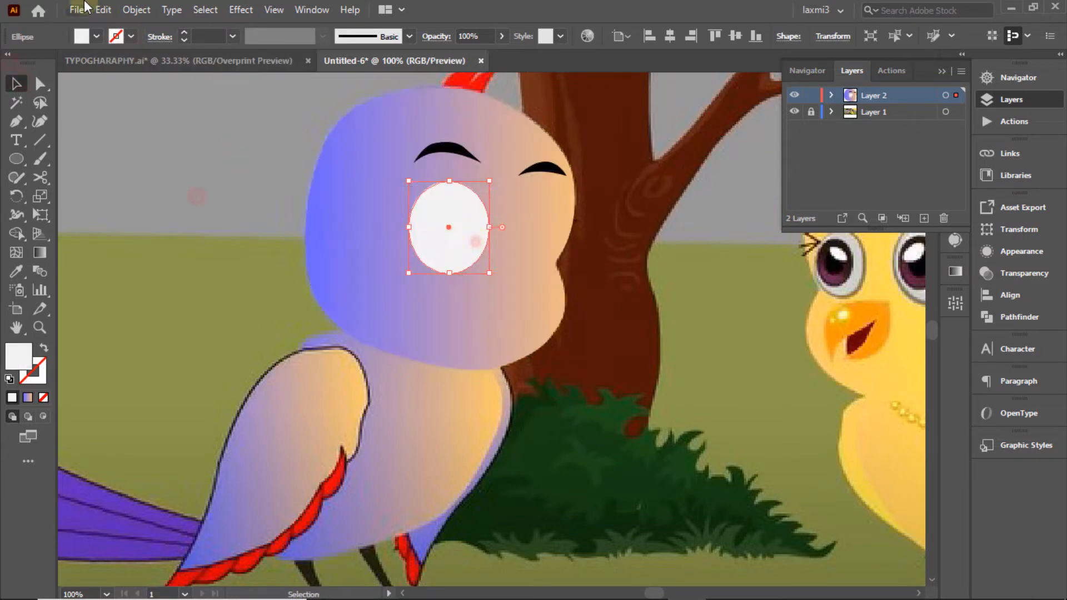
Step: Copy the eye ellipse, paste it in front, and shrink the copy from top and bottom
left_click(104, 9)
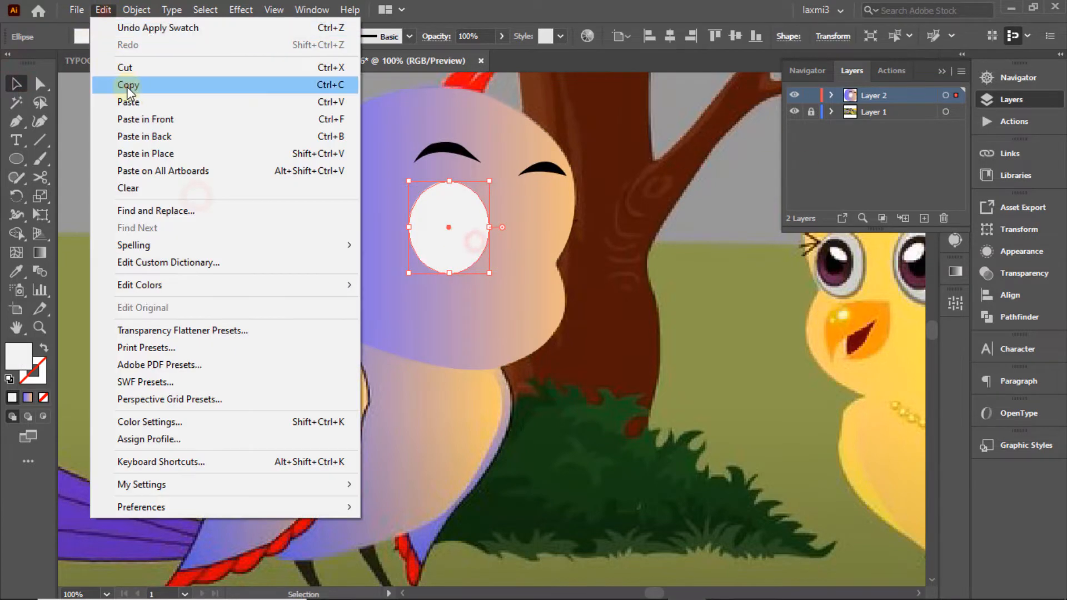
left_click(124, 115)
left_click(455, 251)
left_click(105, 9)
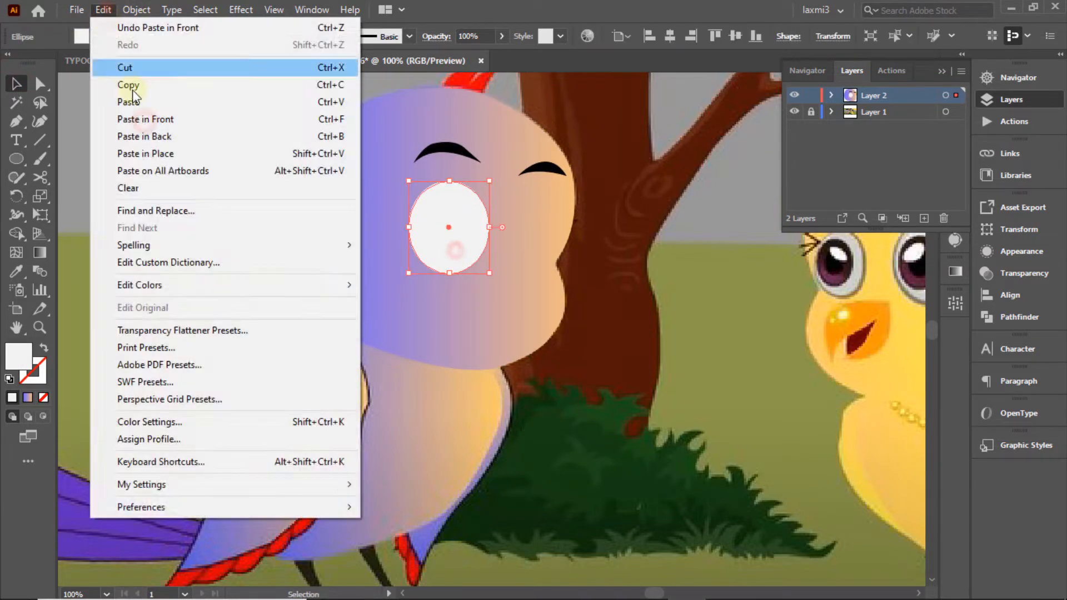
left_click(136, 117)
left_click(795, 96, "ctrl")
left_click_drag(449, 274, 449, 264)
left_click_drag(448, 187, 448, 184)
Step: Zoom in on the left eye and fine-tune all four edges of the inner ellipse
left_click(1000, 77)
key("ctrl+equal")
left_click_drag(428, 117, 428, 112)
left_click_drag(368, 172, 373, 172)
left_click_drag(488, 173, 482, 173)
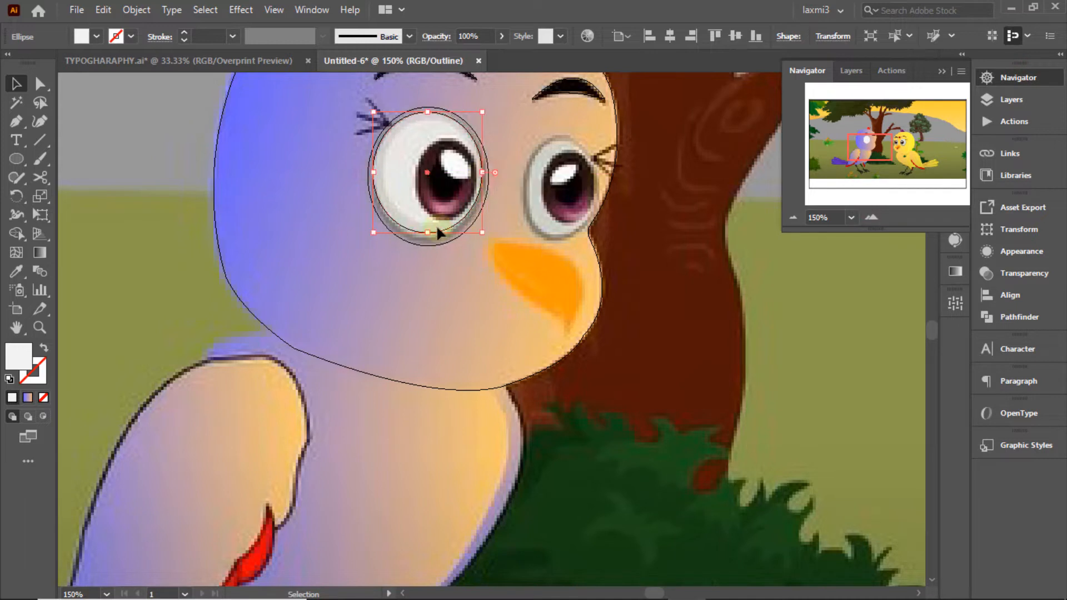
left_click_drag(427, 233, 427, 235)
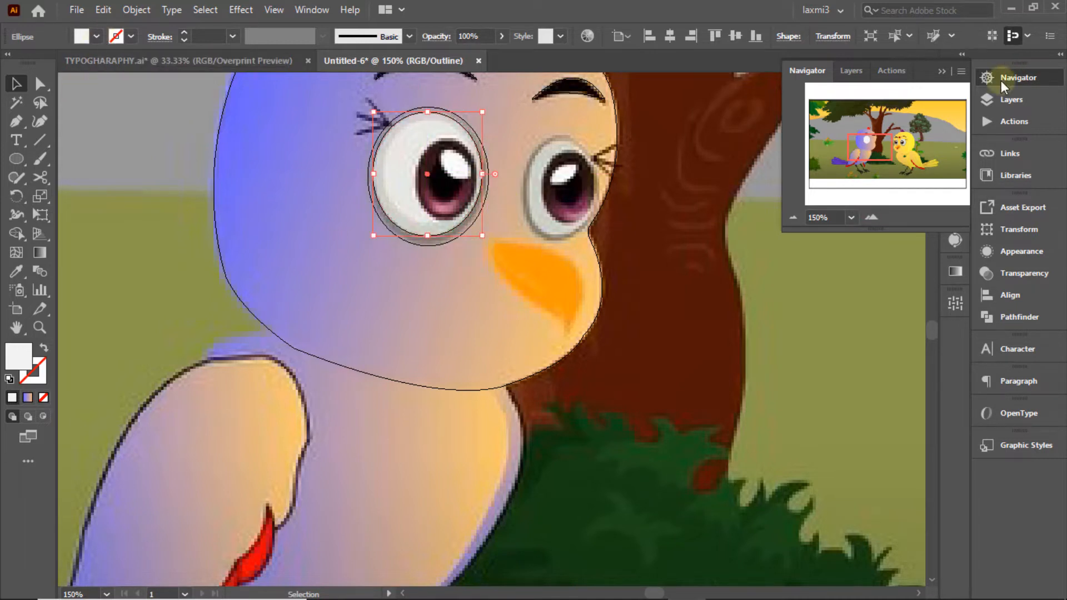
Step: Switch Layer 2 between outline and preview to check the white eyeball with its grey outline
left_click(1011, 100)
left_click(795, 95, "ctrl")
left_click(544, 182)
left_click(446, 239)
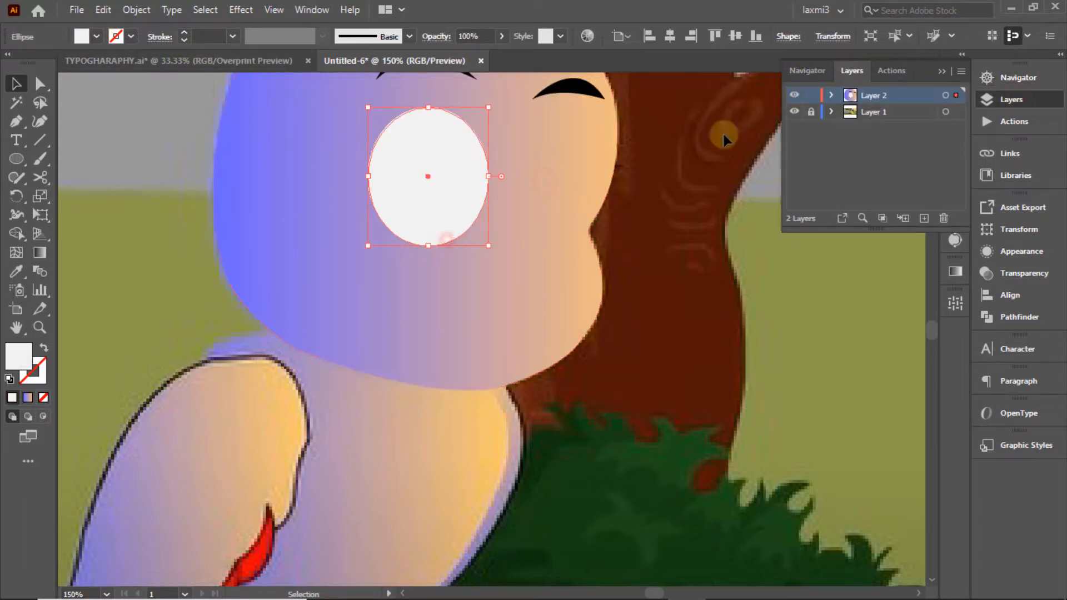
left_click(795, 95, "ctrl")
left_click(16, 271)
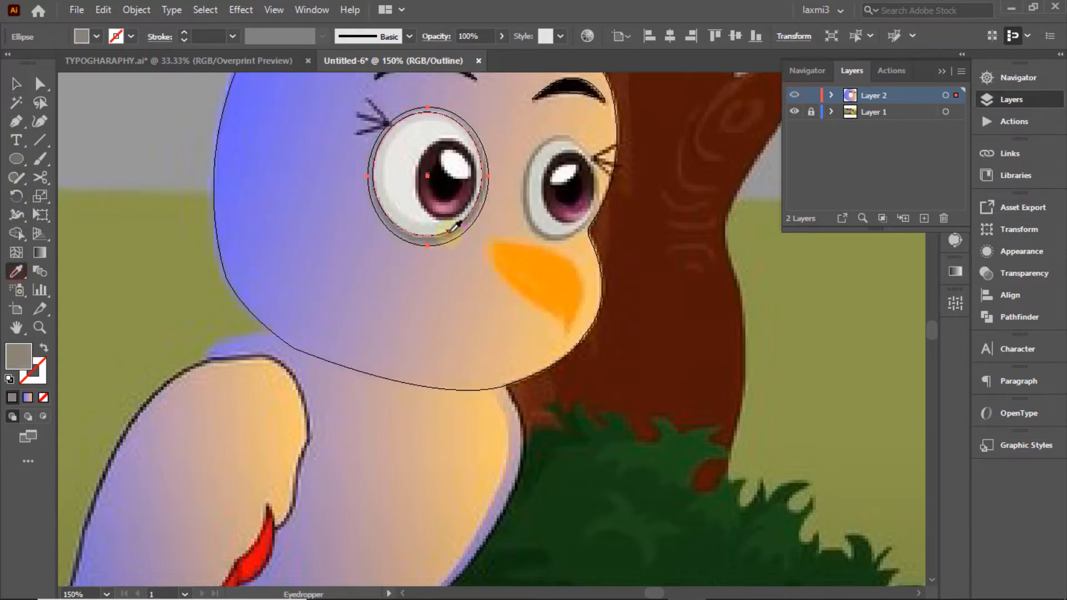
left_click(795, 95, "ctrl")
left_click(16, 83)
left_click(171, 115)
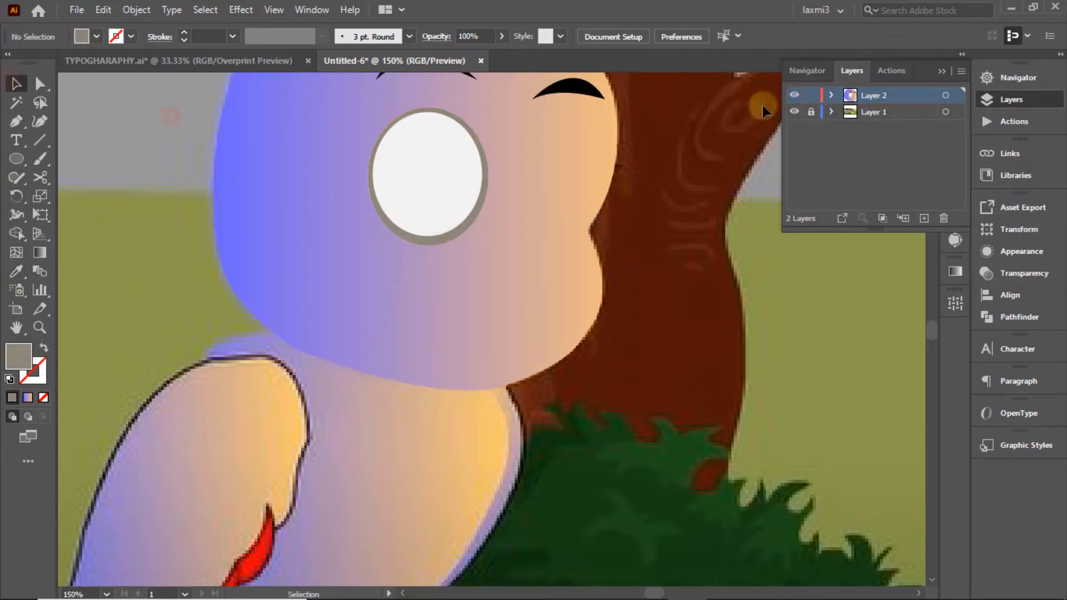
left_click(794, 95, "ctrl")
Step: Draw an ellipse over the left pupil and resize it to fit
left_click_drag(437, 136, 481, 219)
left_click_drag(438, 178, 416, 178)
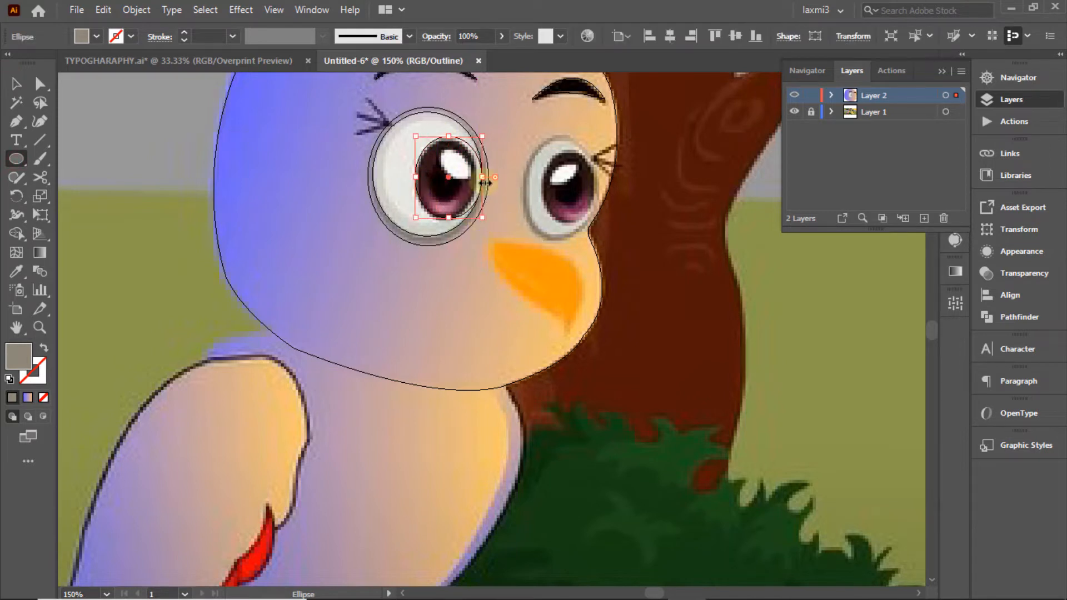
left_click_drag(482, 178, 477, 177)
left_click_drag(446, 218, 436, 217)
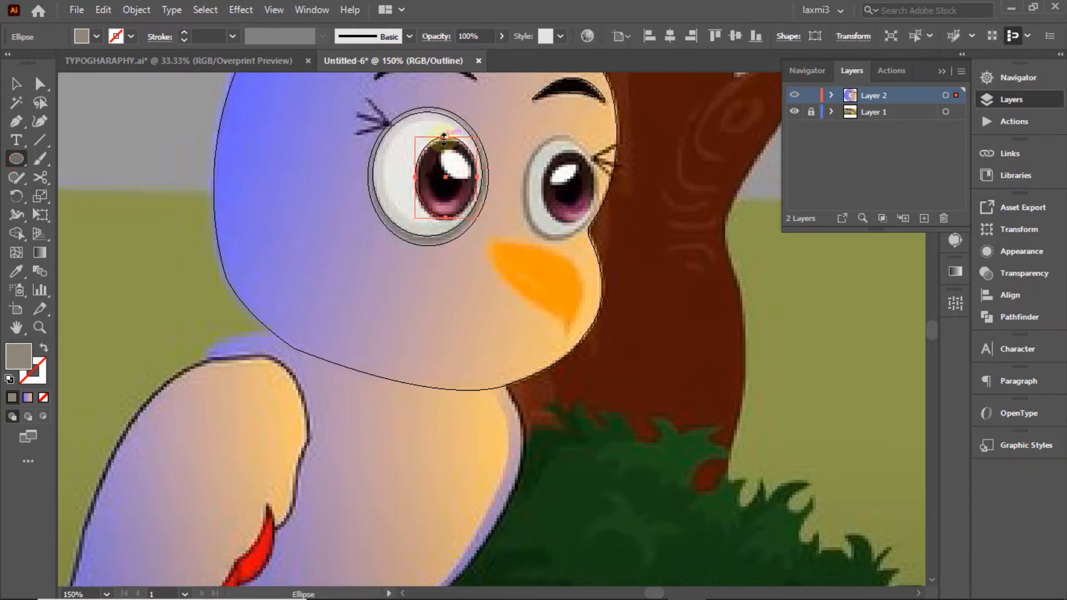
Step: Save the grey as a new swatch, then give the pupil no fill and a grey outline
left_click(130, 37)
left_click(136, 134)
left_click(514, 397)
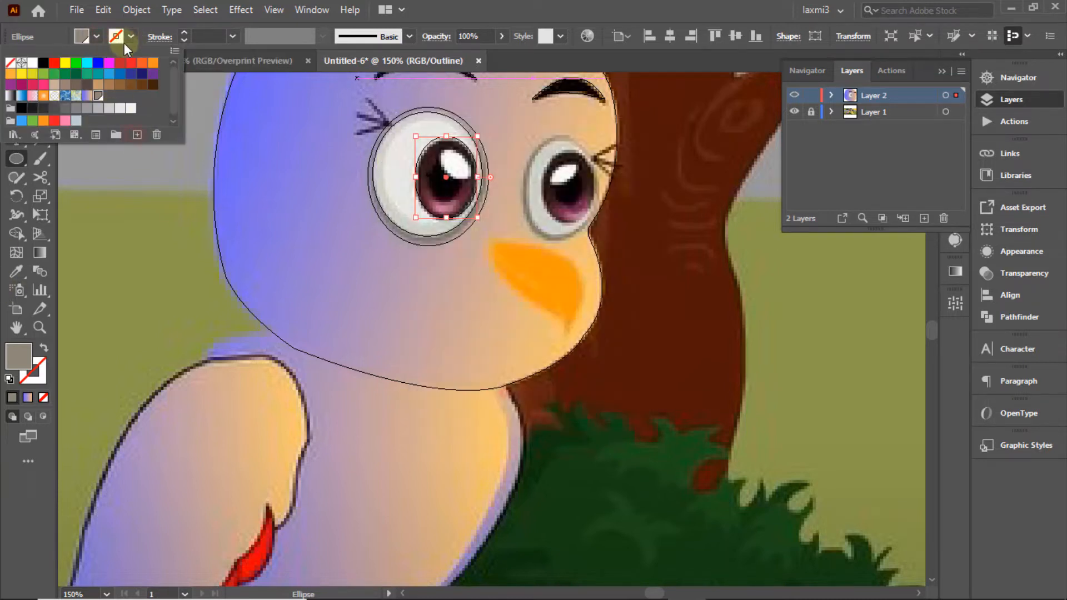
left_click(96, 36)
left_click(10, 63)
left_click(131, 37)
left_click(76, 120)
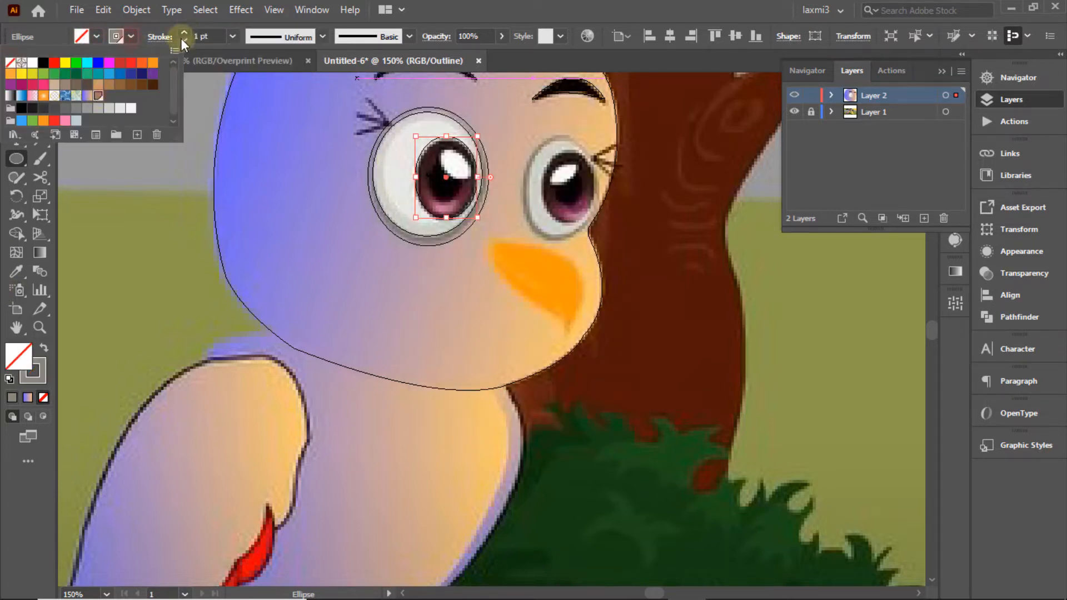
left_click(794, 95)
left_click(794, 95)
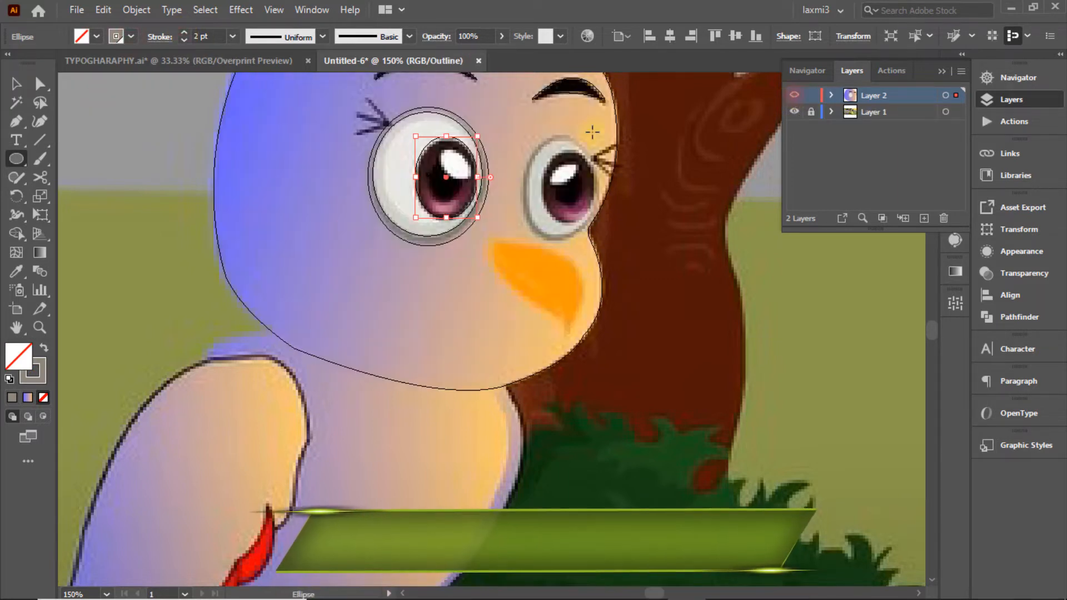
Step: Fill the pupil with a gradient whose right stop is a dark purple-brown sampled from the eye
left_click(96, 36)
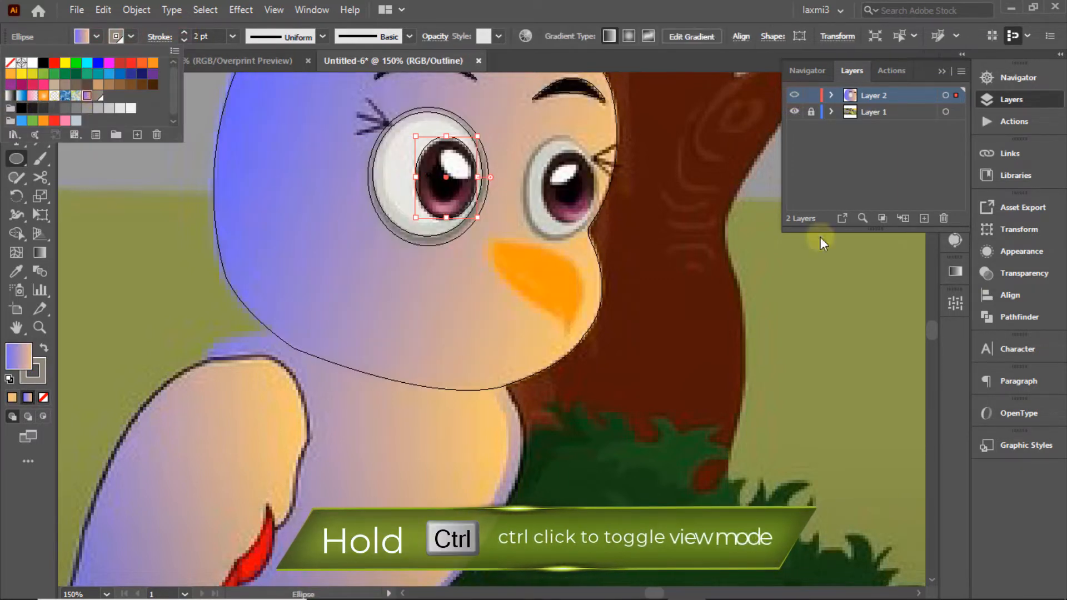
left_click(90, 97)
left_click(955, 272)
left_click(453, 208)
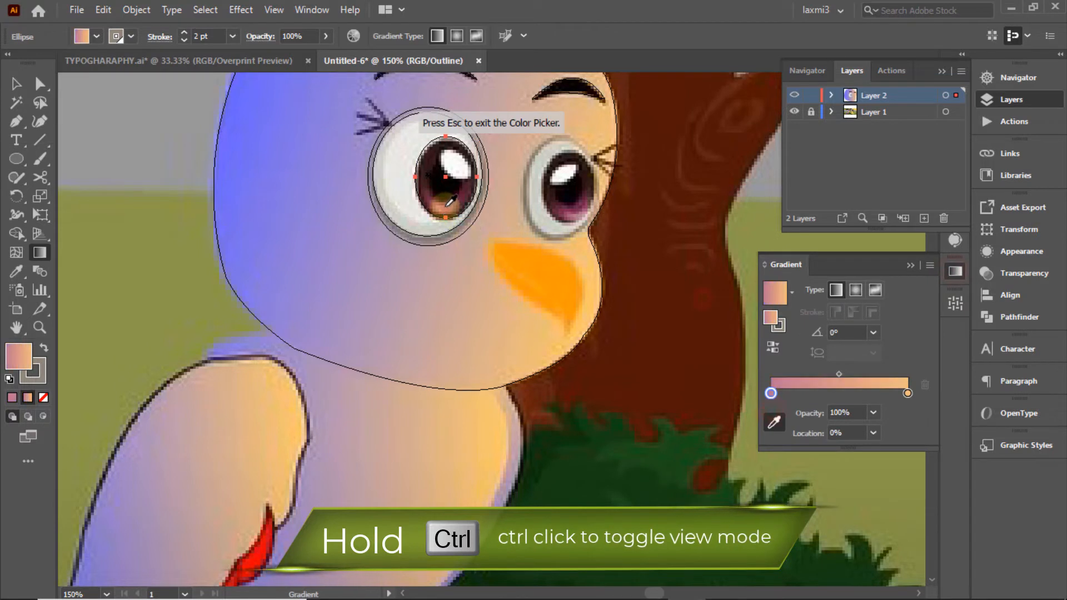
left_click(467, 196)
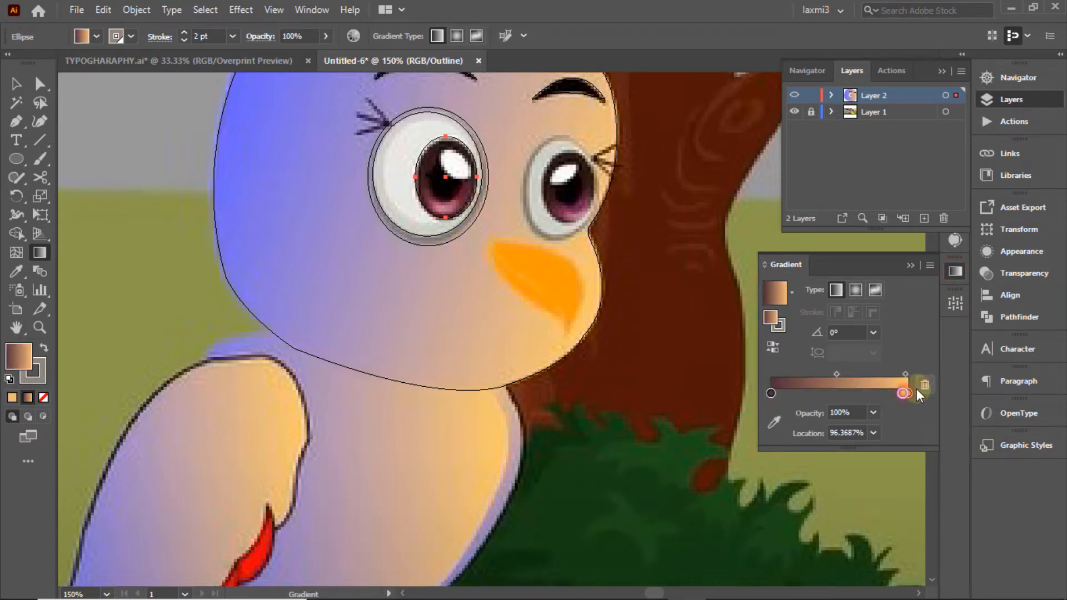
left_click(774, 422)
left_click(436, 151)
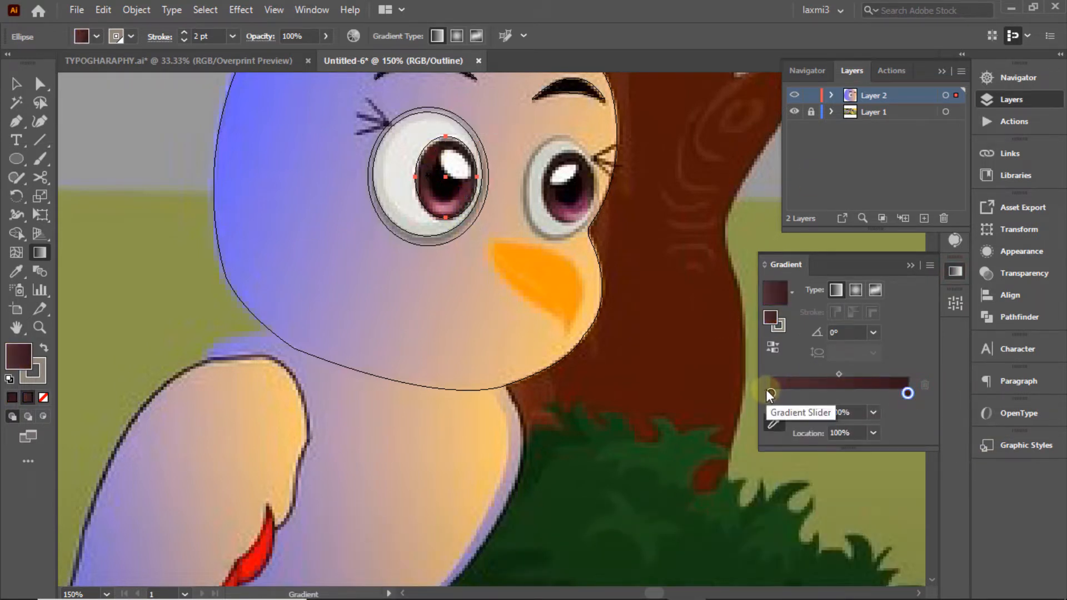
Step: Eyedrop the pink iris colour into the left gradient stop and return to full-colour preview
double_click(771, 394)
left_click(703, 503)
left_click(442, 205)
key("Escape")
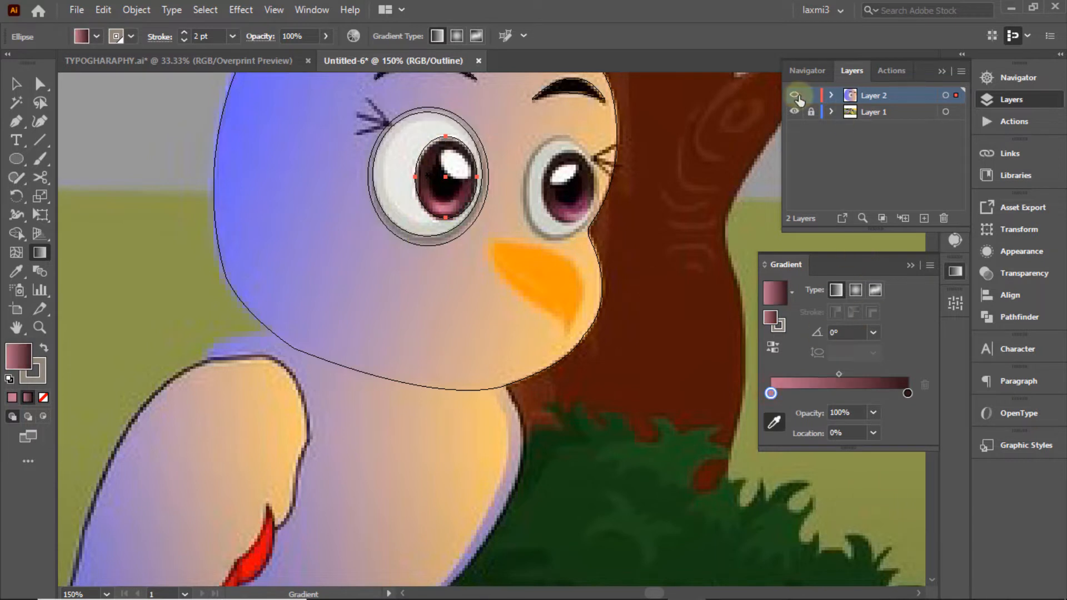
key("ctrl+y")
key("v")
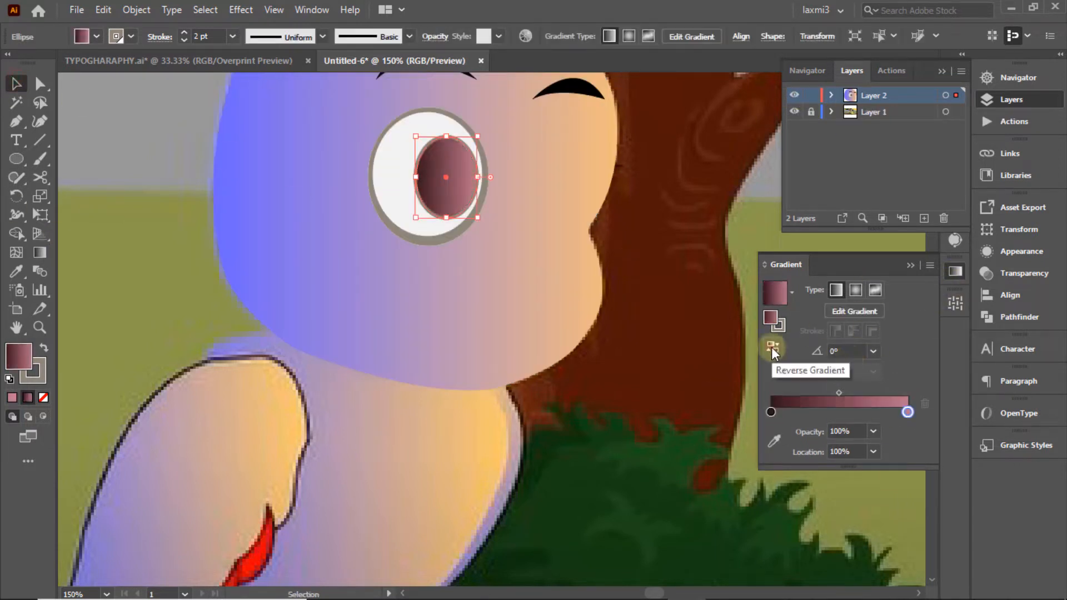
Step: Set the pupil gradient angle to 90° and compare the result with the reference
left_click(873, 351)
left_click(892, 123)
left_click(688, 184)
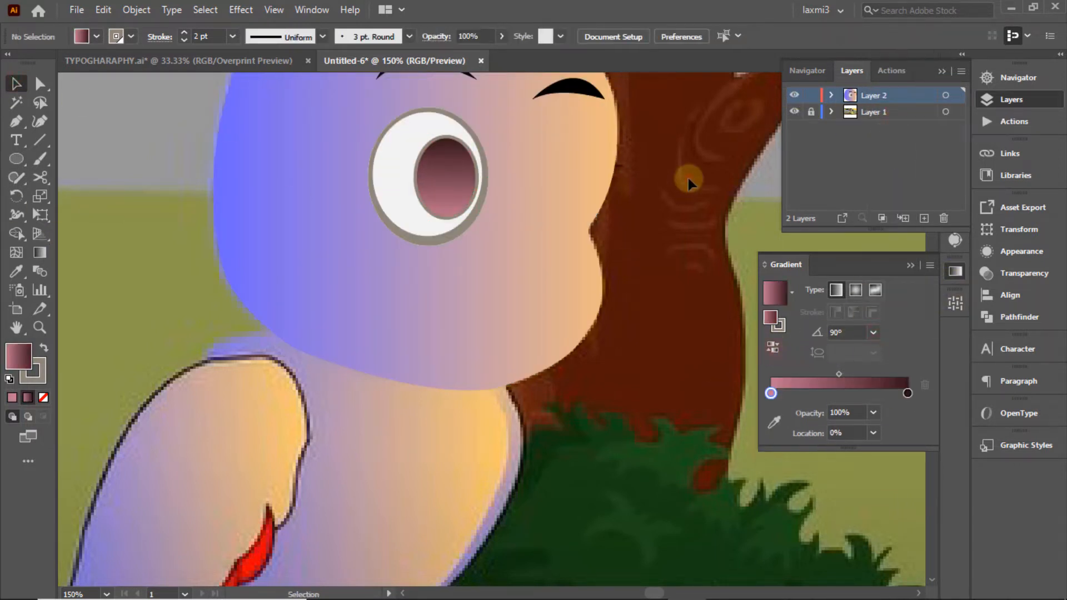
left_click(956, 272)
left_click(794, 95)
left_click(794, 95)
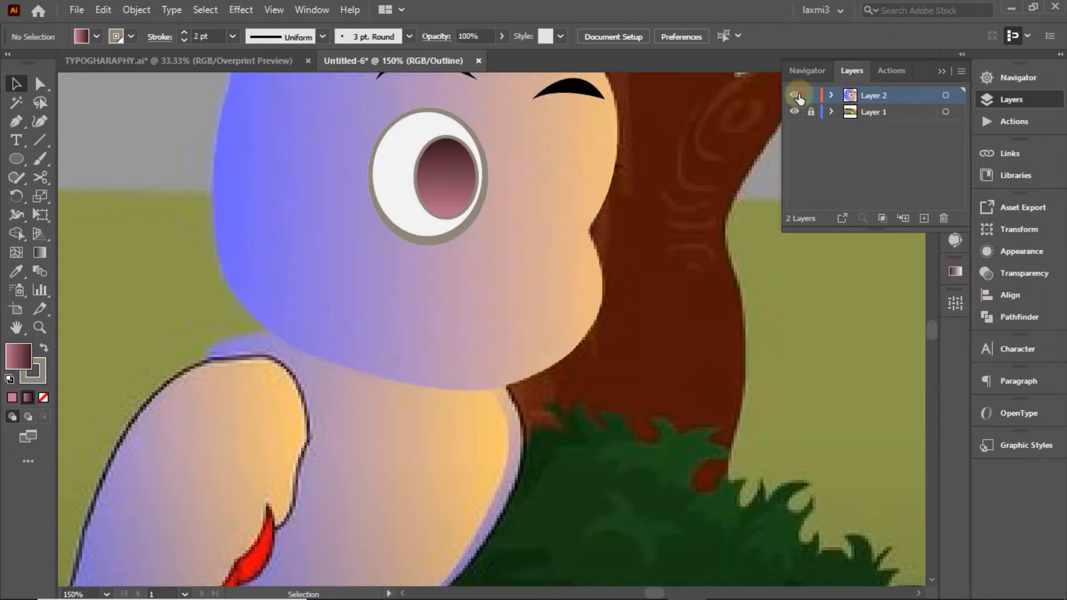
Step: Select the eye-white ellipse with the Gradient settings showing
left_click(448, 145)
left_click(631, 238)
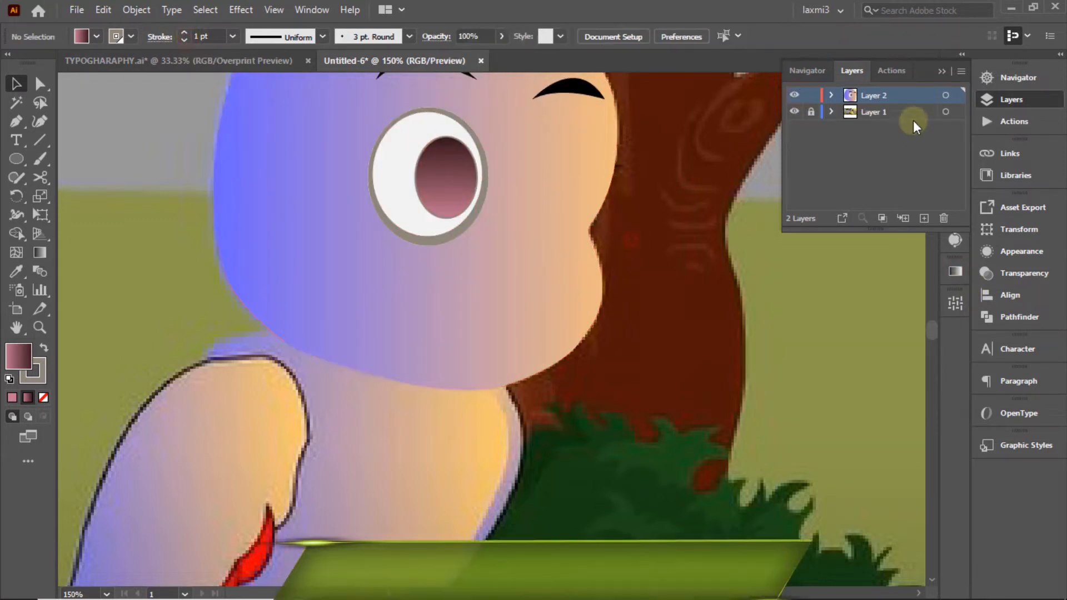
left_click(391, 160)
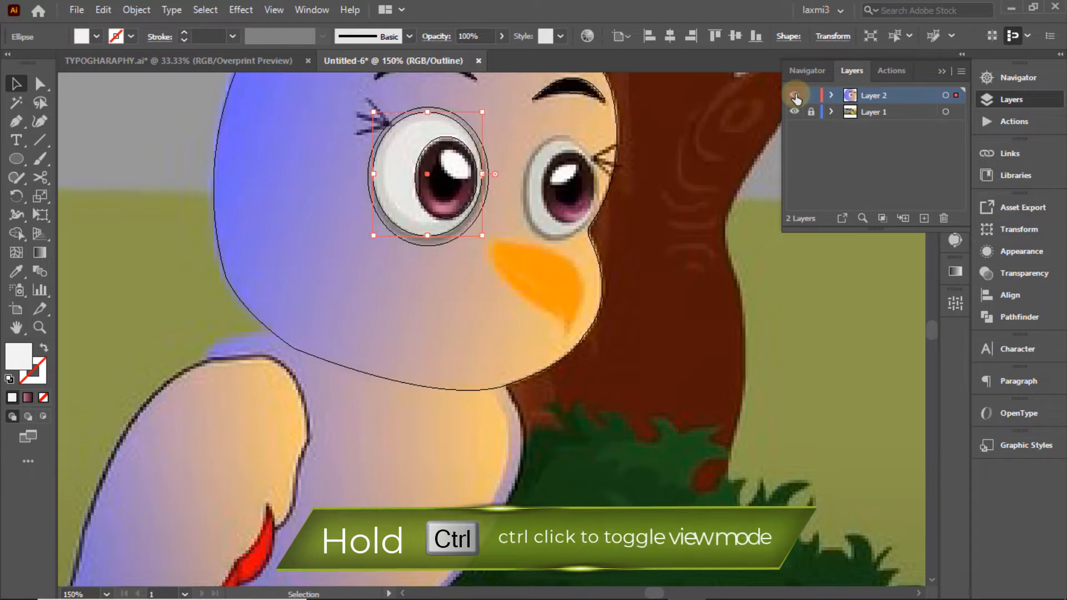
left_click(955, 271)
Step: Apply a gradient to the eye-white and set both its stops to white
left_click(775, 292)
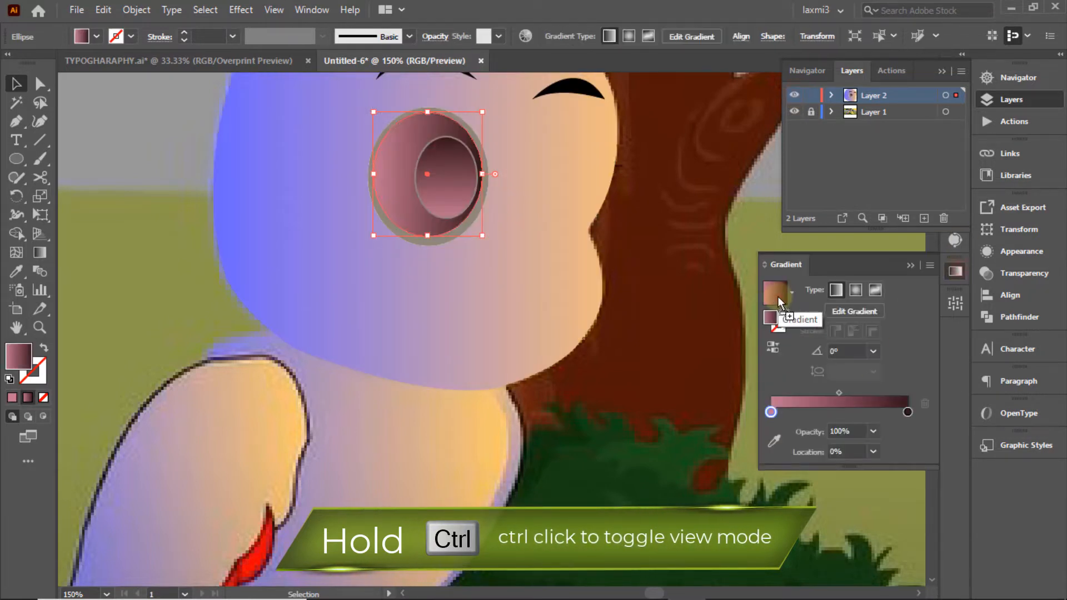
left_click(771, 412)
double_click(771, 412)
left_click(842, 269)
left_click(907, 413)
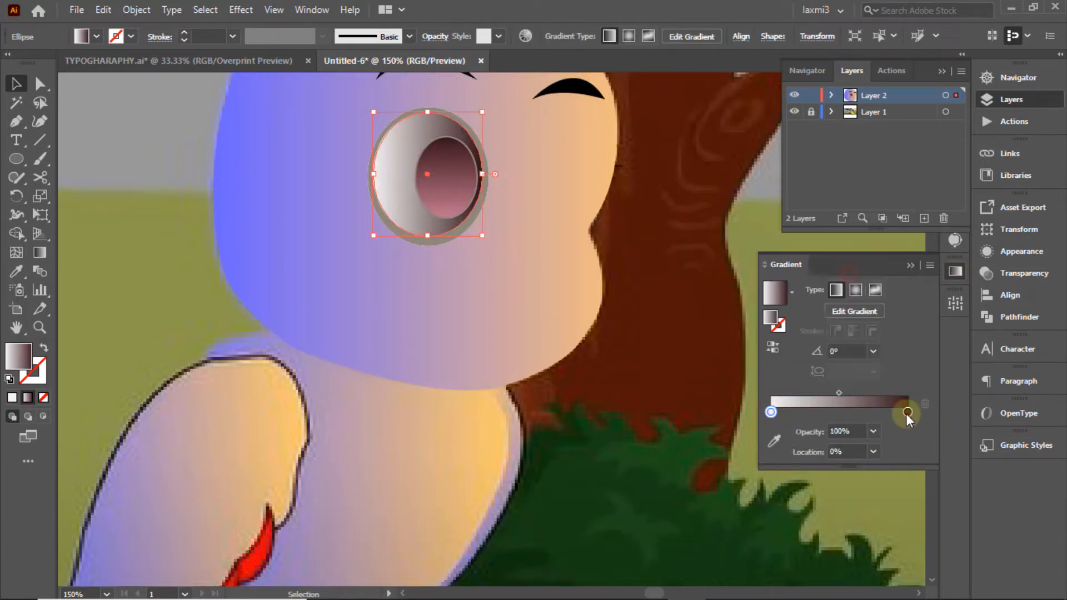
double_click(908, 412)
left_click(794, 271)
left_click(829, 272)
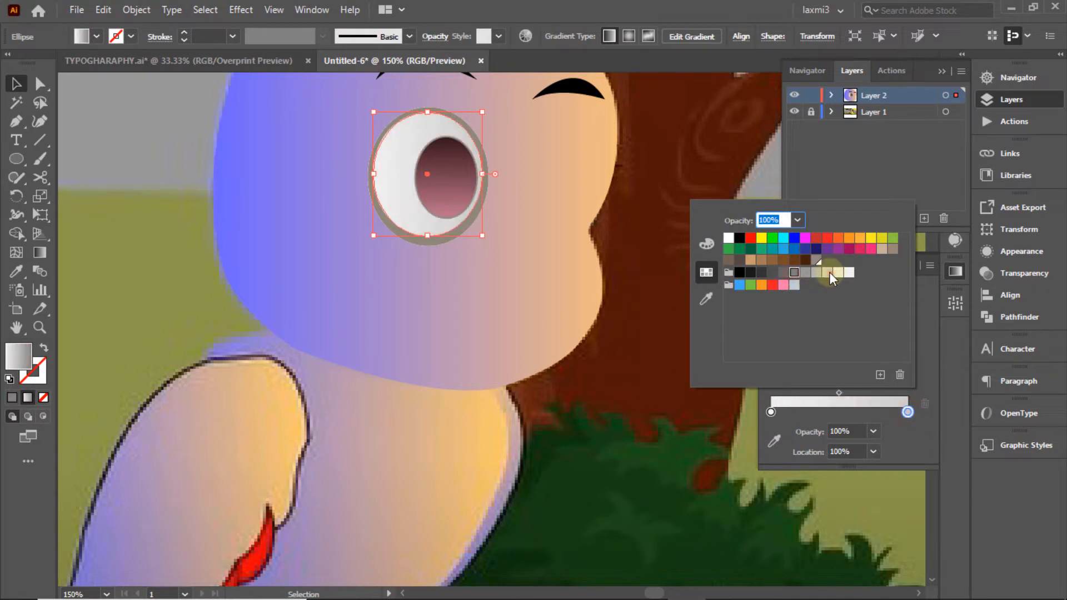
left_click(848, 272)
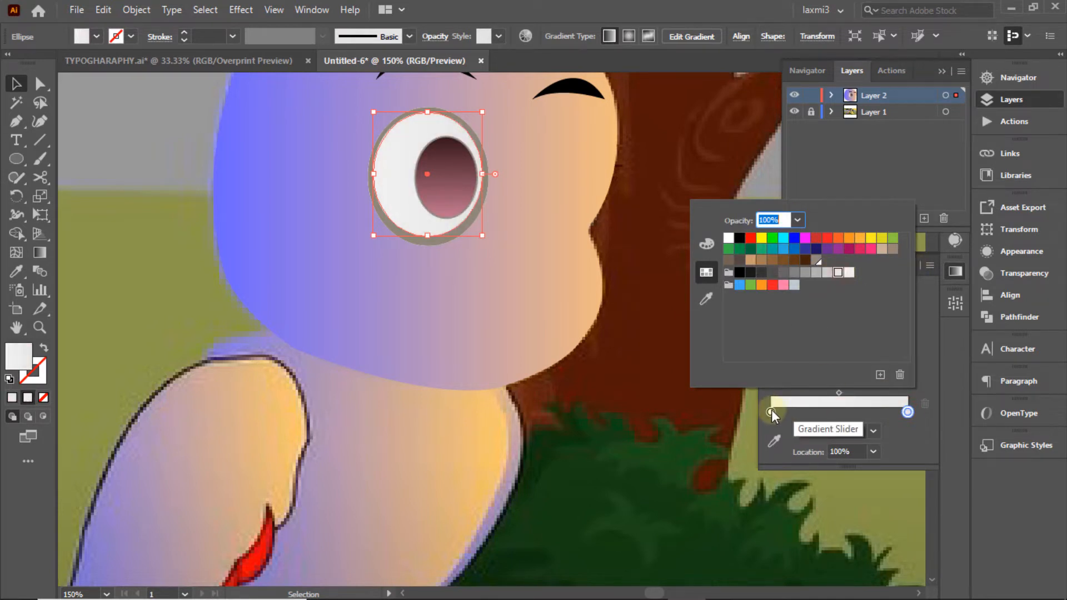
double_click(771, 411)
left_click(729, 239)
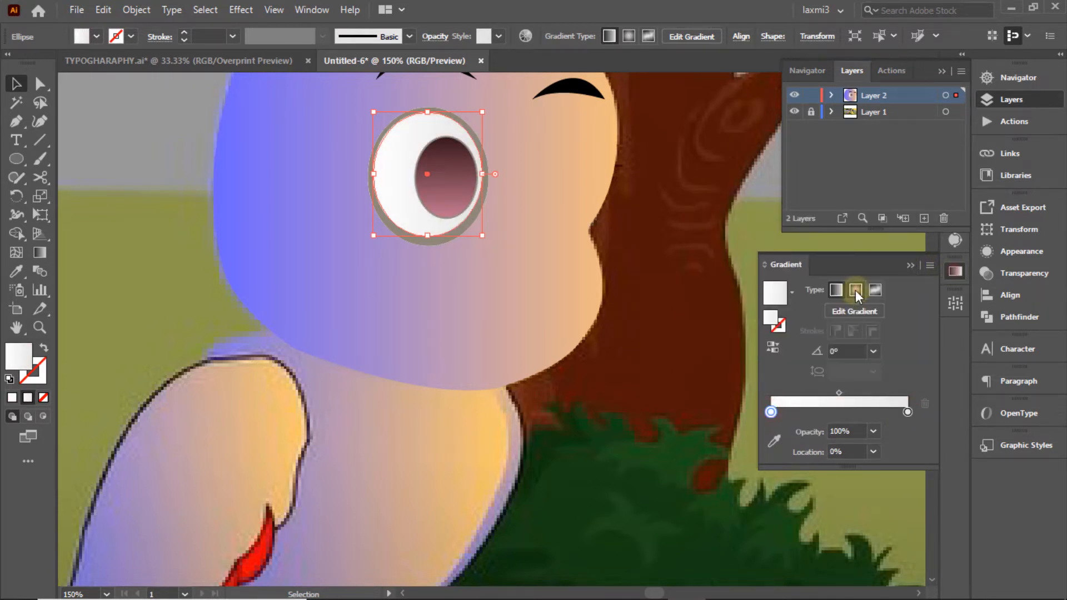
Step: Make the white gradient Radial, shift its midpoint slightly right, reverse it, and start the highlight path
left_click(855, 290)
double_click(772, 412)
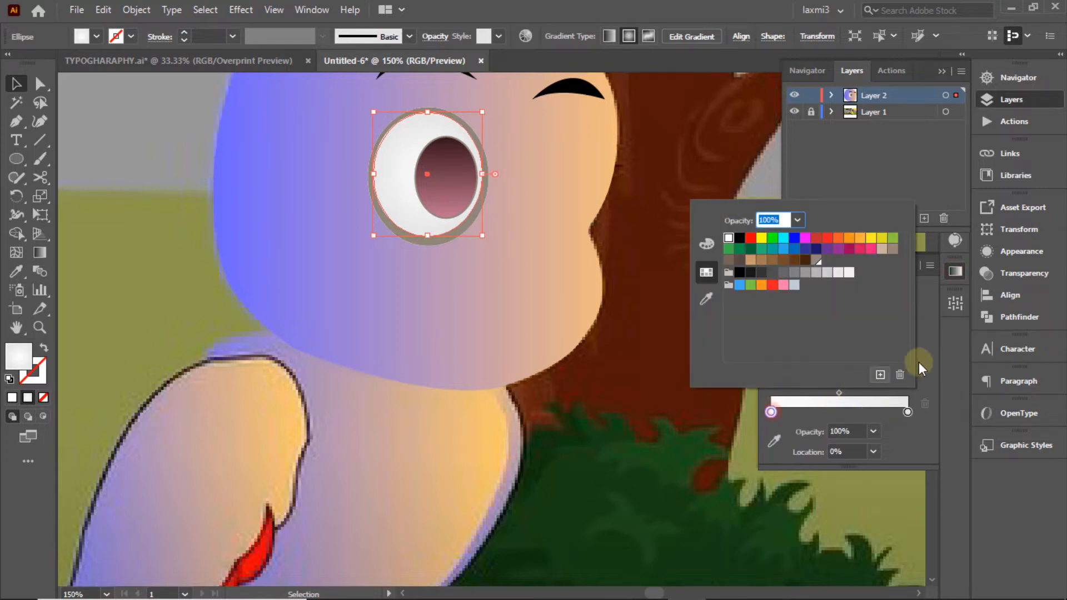
left_click(926, 336)
left_click_drag(882, 396, 886, 397)
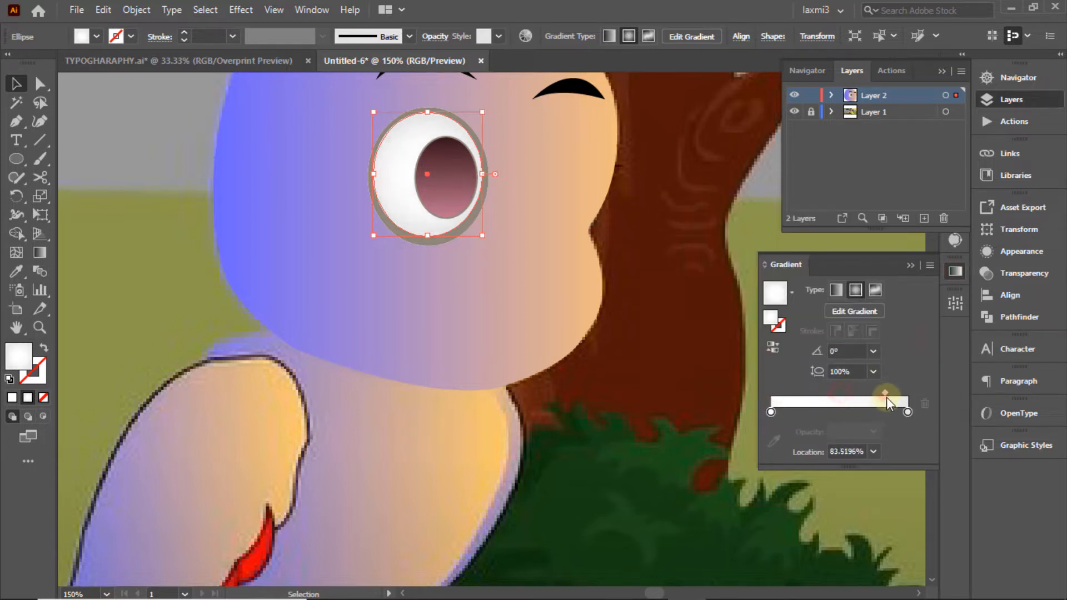
left_click(772, 349)
left_click(642, 161)
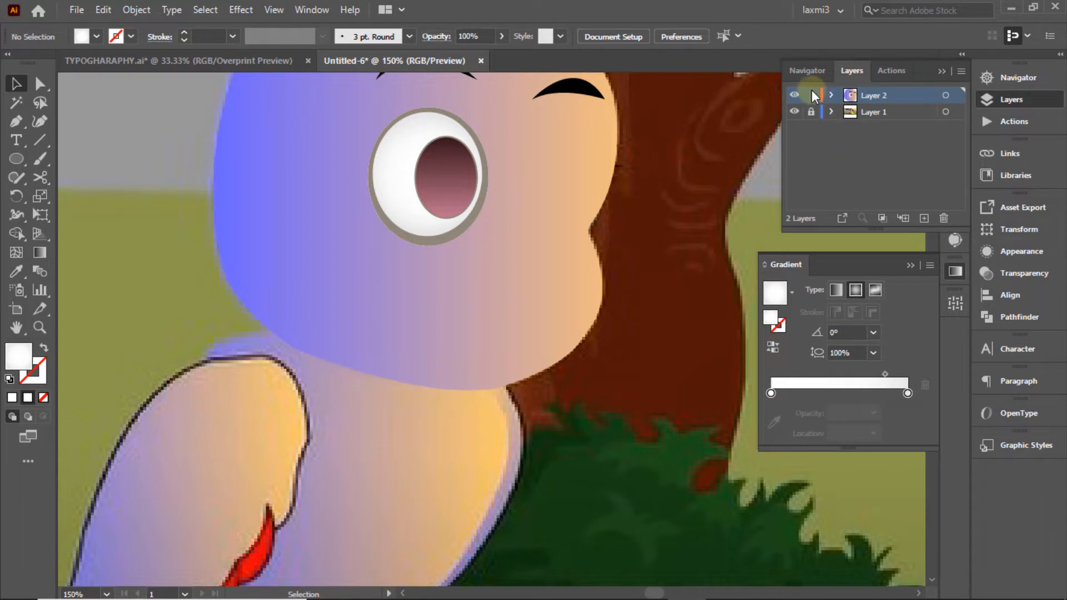
left_click(795, 95, "ctrl")
left_click_drag(450, 152, 472, 186)
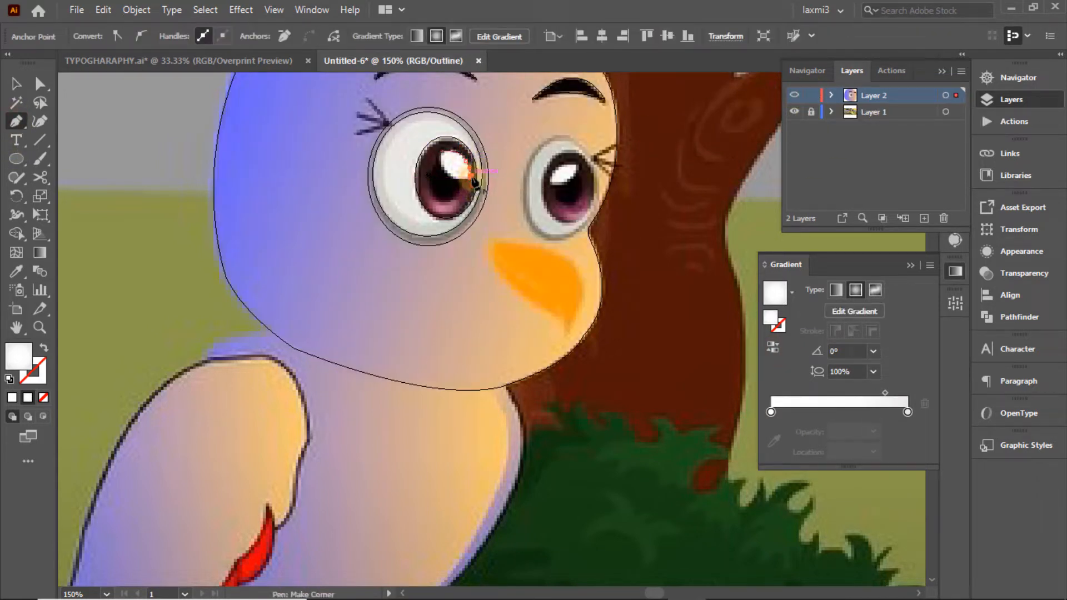
Step: Finish the left pupil's highlight path with a sharp corner and fill it solid white
left_click(455, 179)
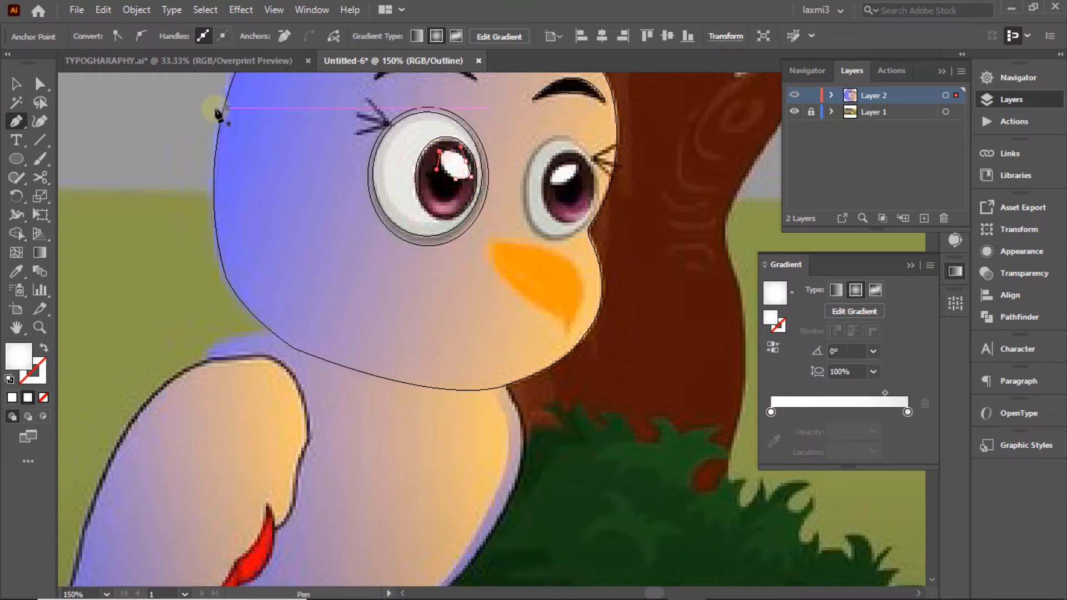
left_click(793, 95, "ctrl")
left_click(515, 134)
left_click(456, 165)
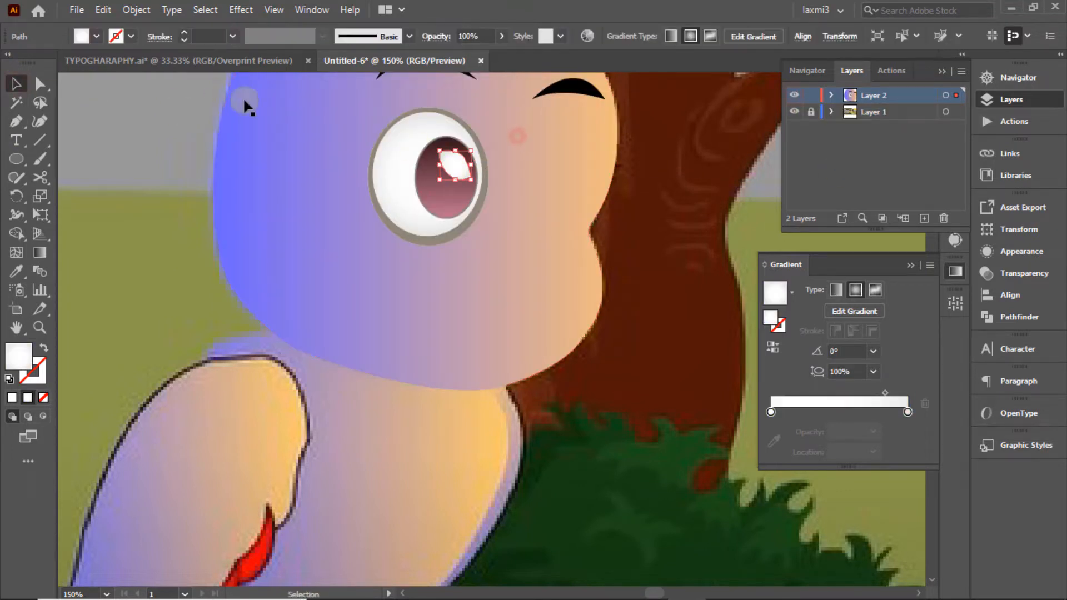
left_click(96, 36)
left_click(32, 63)
left_click(594, 156)
left_click(794, 95, "ctrl")
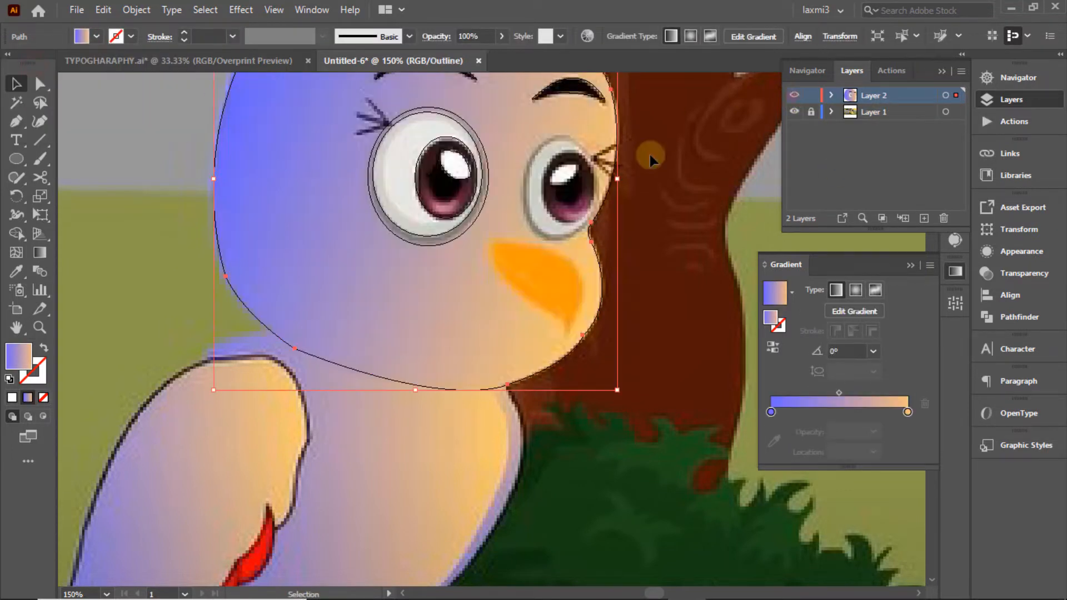
left_click(666, 160)
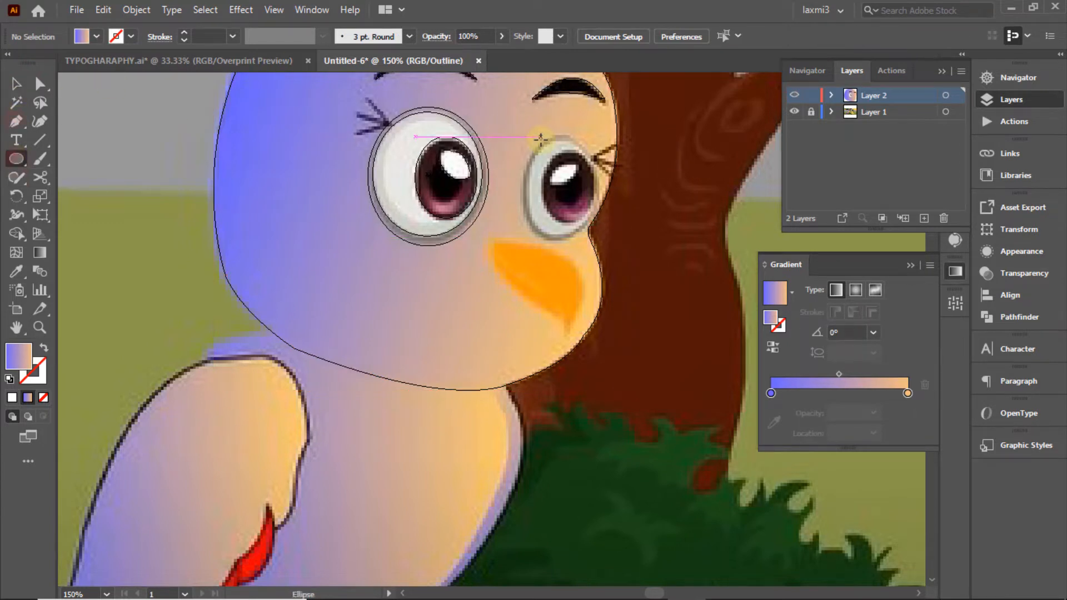
Step: Draw an ellipse over the right eye and apply the left eye's white gradient as New Gradient Swatch 2
mouse_move(540, 142)
left_mouse_down()
mouse_move(603, 230)
mouse_move(598, 243)
left_mouse_up()
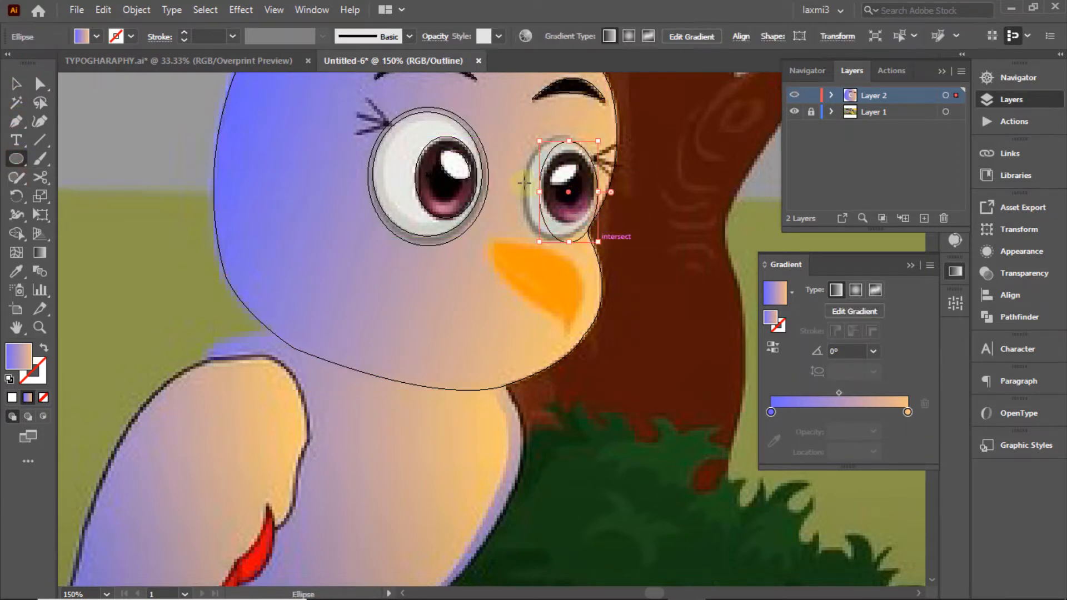
left_click_drag(540, 192, 520, 190)
left_click_drag(560, 242, 548, 240)
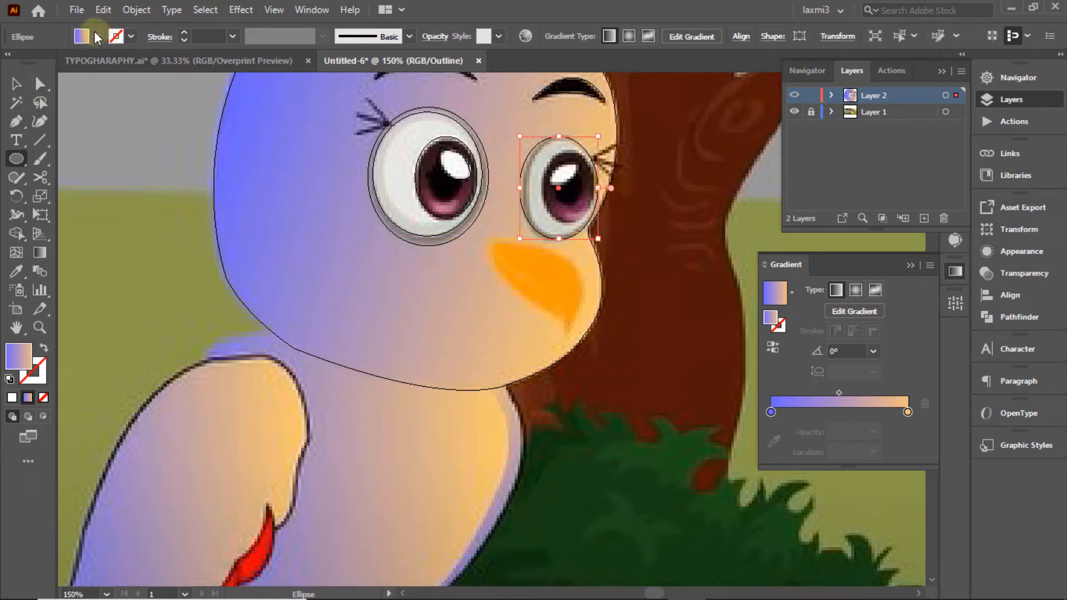
key("v")
left_click(795, 95, "ctrl")
left_click(409, 155)
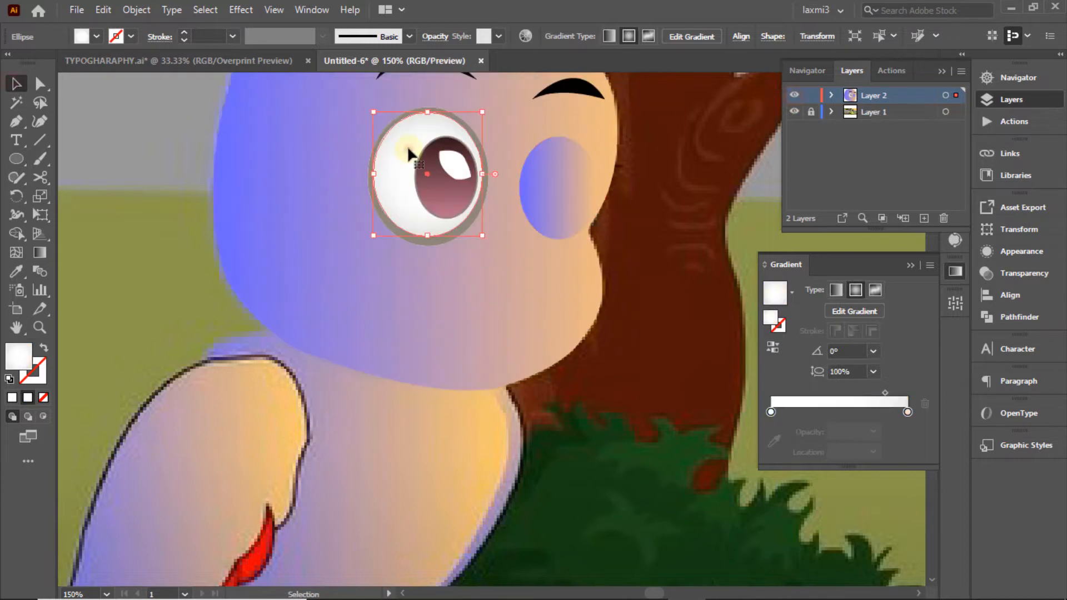
left_click(791, 292)
left_click(667, 416)
left_click(578, 194)
left_click(791, 293)
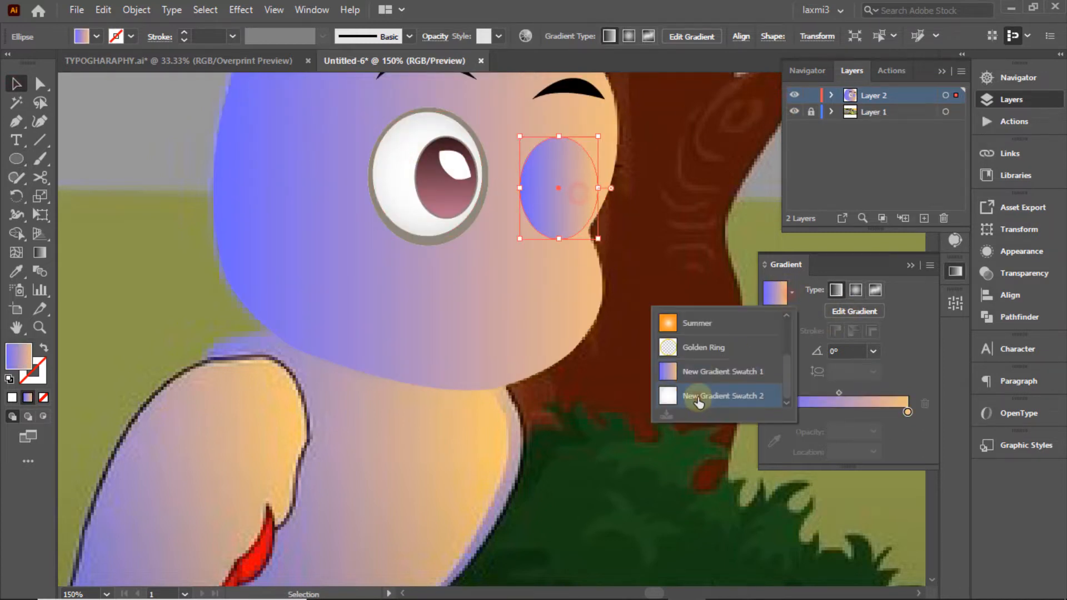
left_click(699, 396)
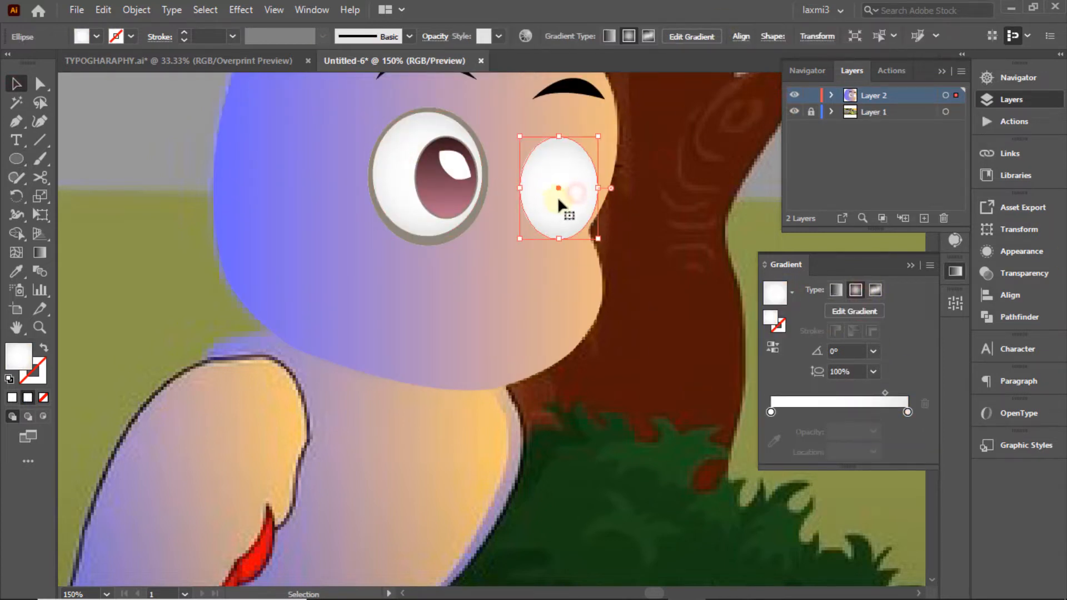
Step: Paste a copy of the ellipse in front, shrink it, and fill the back ellipse grey-brown as a rim
left_click(794, 95)
left_click(794, 95)
left_click(103, 10)
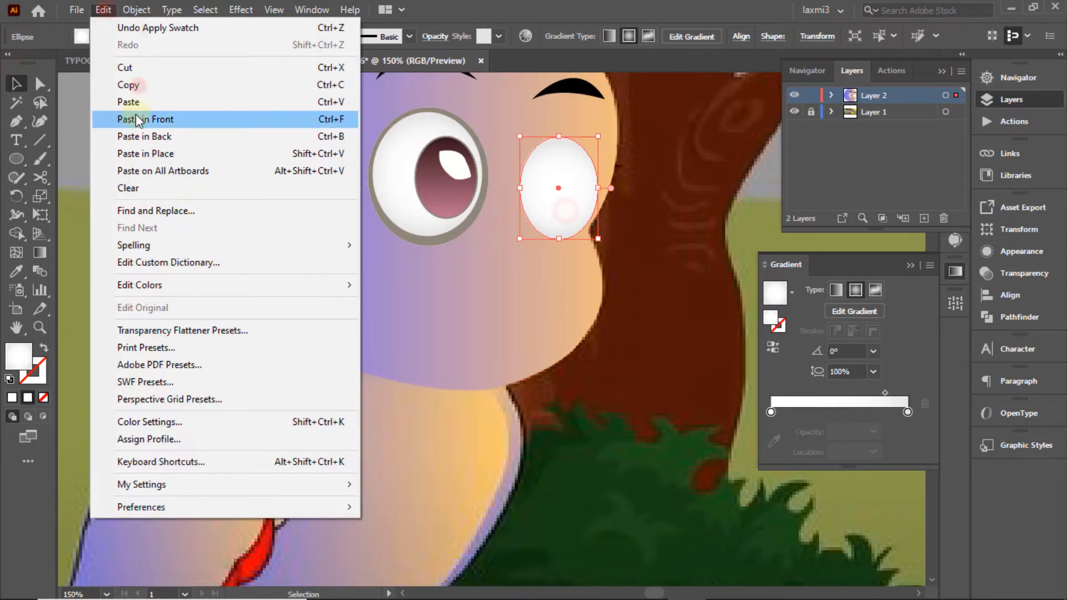
left_click(138, 119)
left_click_drag(598, 189, 594, 188)
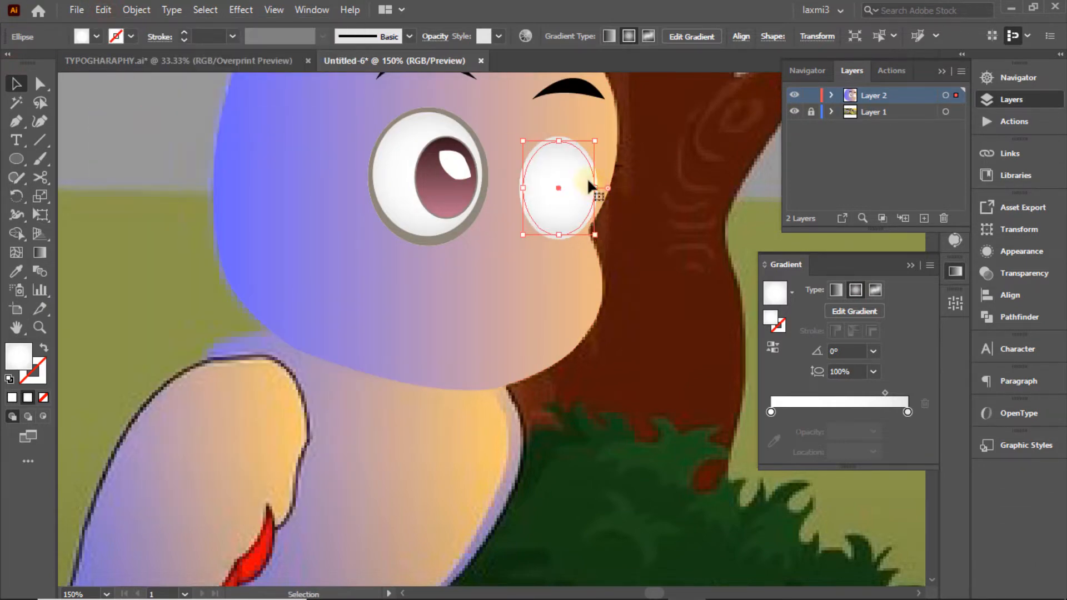
left_click(624, 111)
left_click(573, 143)
left_click(98, 37)
left_click(100, 97)
Step: Stretch the front white ellipse taller within the rim
left_click(651, 142)
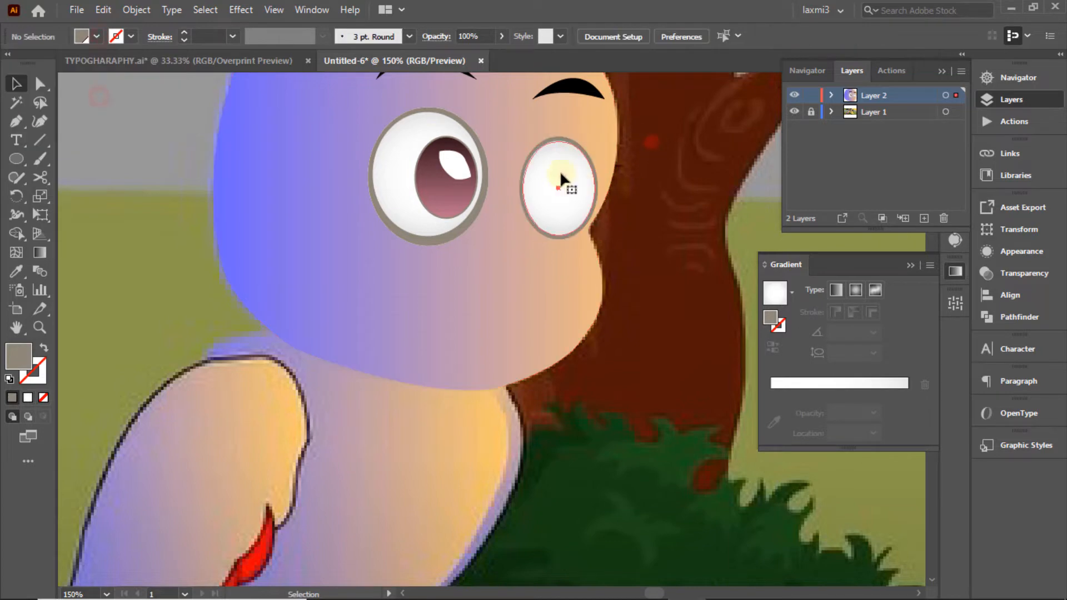
left_click(563, 177)
left_click_drag(558, 141, 596, 140)
left_click(665, 148)
left_click(560, 178)
left_click(683, 136)
Step: At 200% zoom, refine the white ellipse's width and top edge and nudge it down to fit the rim
left_click(990, 76)
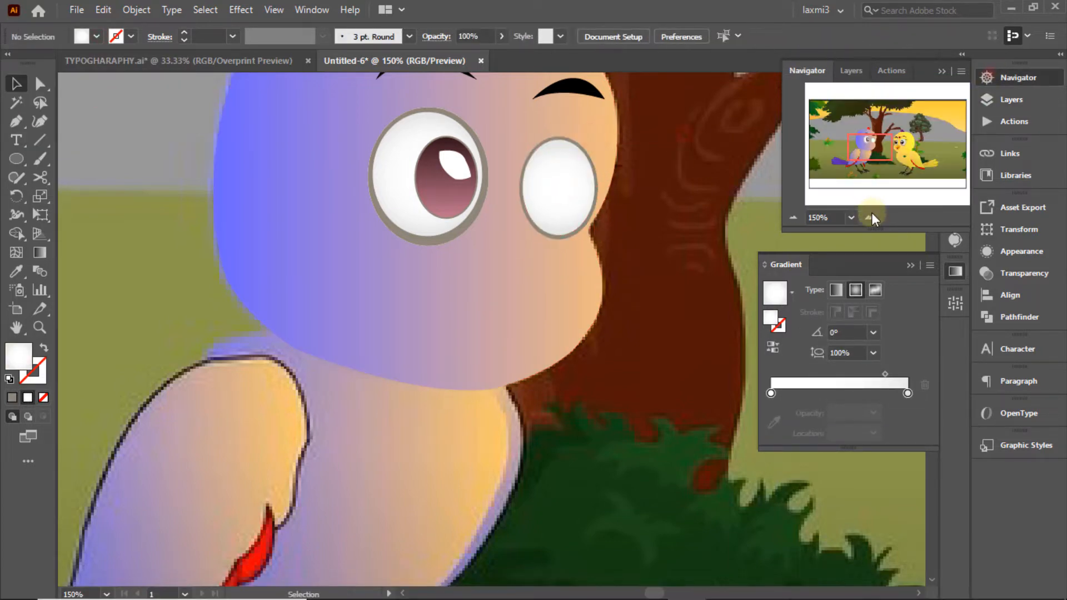
left_click(871, 217)
mouse_move(874, 150)
left_mouse_down()
mouse_move(865, 136)
mouse_move(880, 140)
left_mouse_up()
left_click(389, 334)
left_click_drag(387, 328, 387, 328)
left_click_drag(432, 327, 435, 326)
left_click_drag(436, 390, 431, 391)
left_click_drag(387, 328, 386, 322)
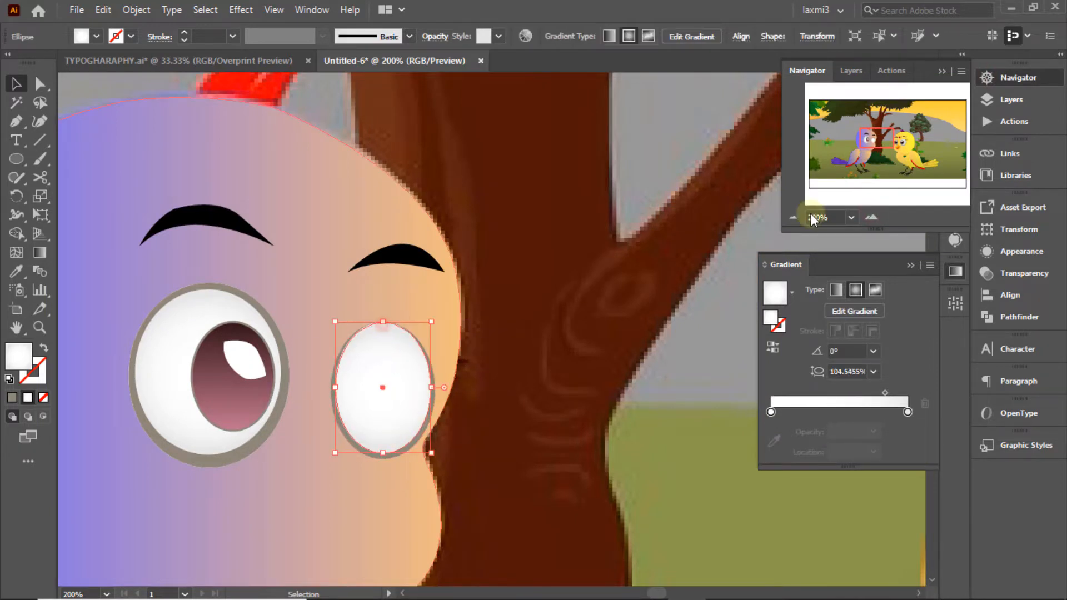
key("Down")
key("Down")
key("Down")
left_click(381, 276)
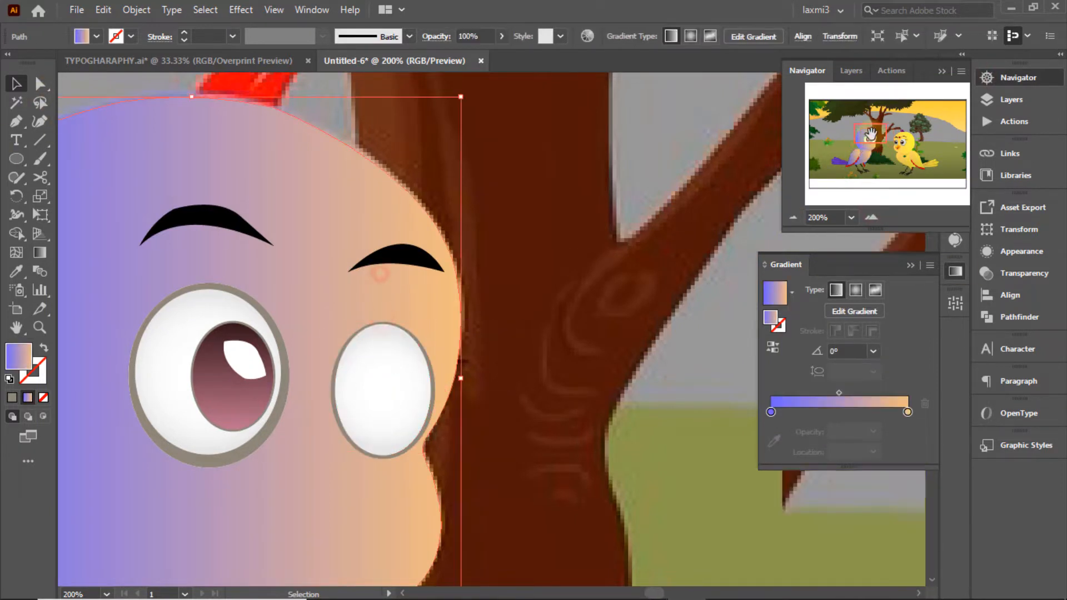
Step: In outline view, draw an ellipse around the right eye's pupil
left_click_drag(879, 139, 870, 145)
left_click(1003, 100)
key("ctrl+y")
left_click(16, 158)
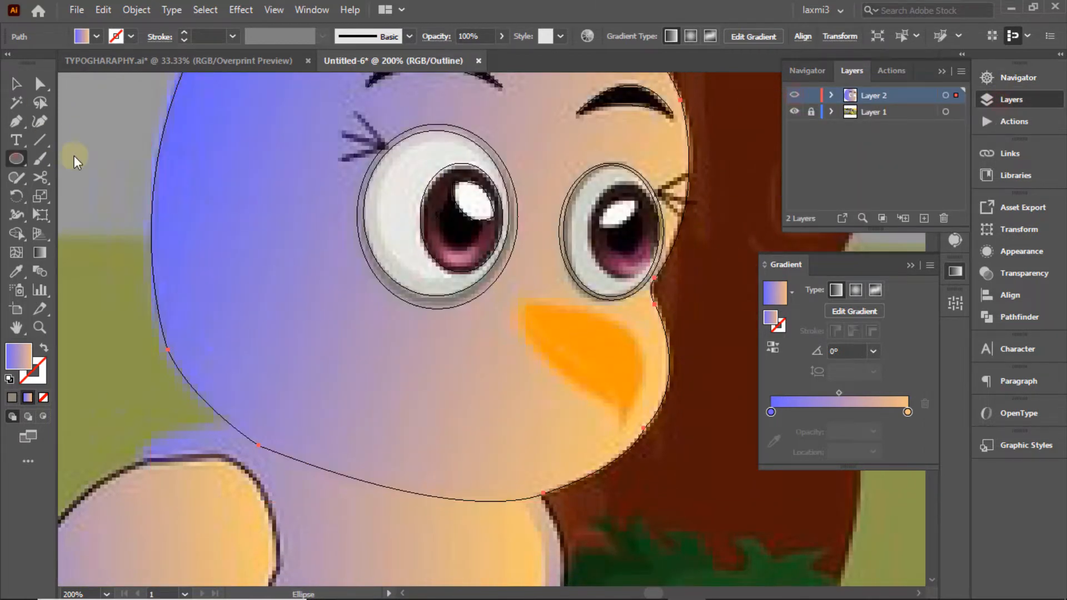
left_click_drag(630, 235, 655, 281)
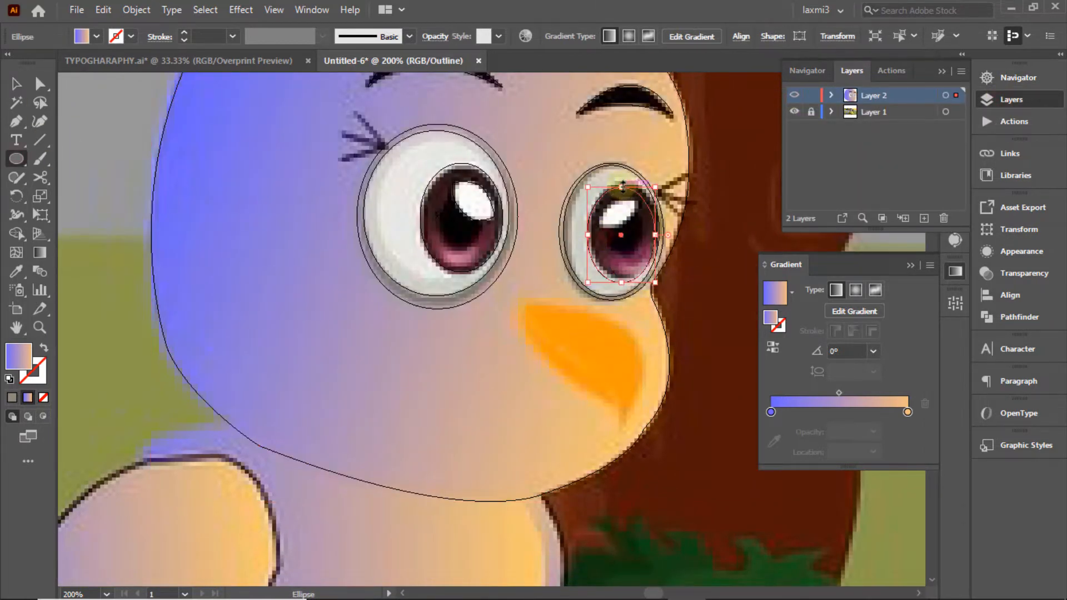
Step: Save the left pupil's maroon gradient as a new swatch
left_click(97, 37)
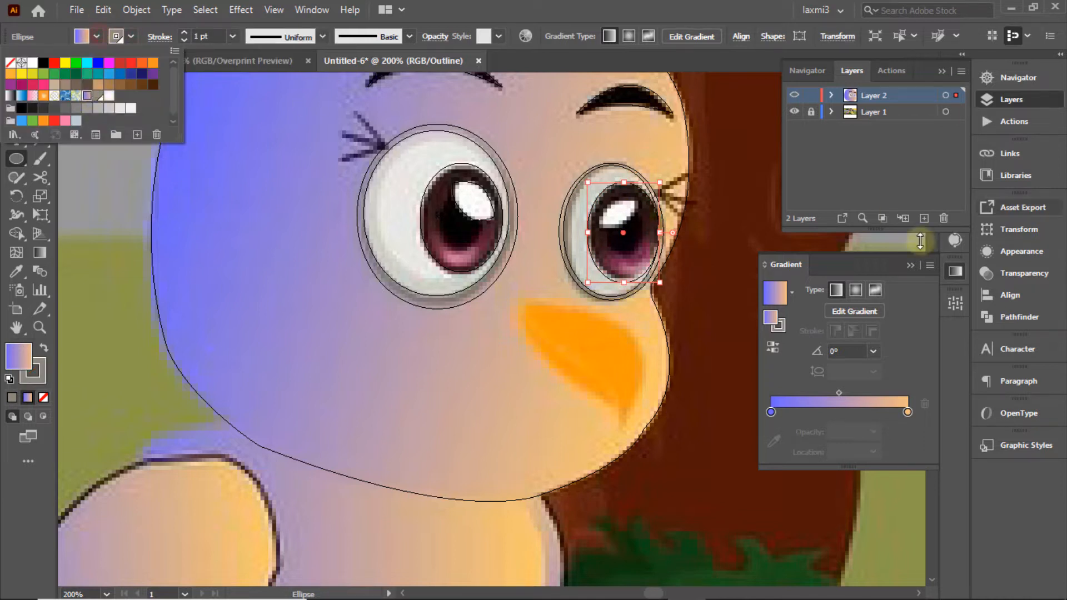
left_click(791, 291)
left_click(717, 371)
left_click(795, 95, "ctrl")
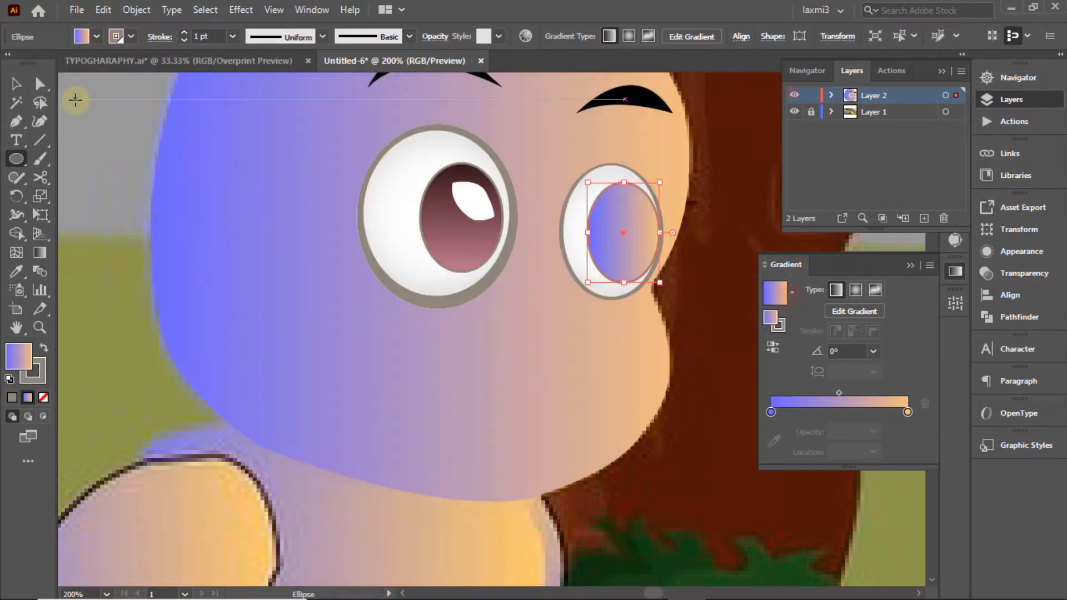
left_click(16, 84)
left_click(439, 237)
left_click(791, 291)
left_click(669, 415)
Step: Apply New Gradient Swatch 3 at 90° to the right pupil, then draw a small ellipse on the left pupil
left_click(578, 232)
left_click(648, 232)
left_click(791, 291)
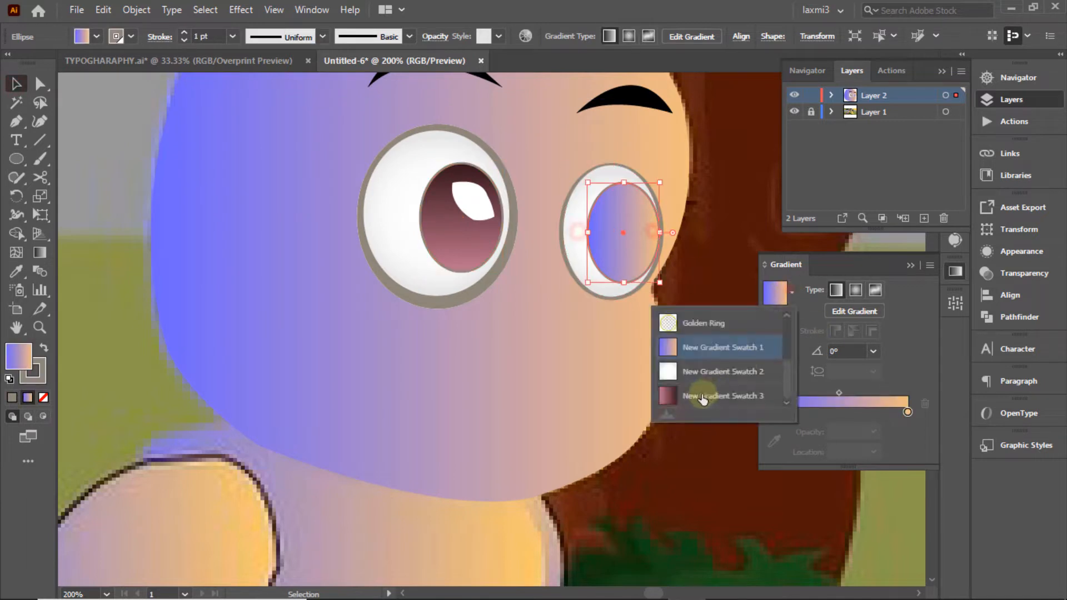
left_click(702, 393)
left_click(874, 351)
left_click(892, 119)
left_click(726, 175)
left_click(794, 95, "ctrl")
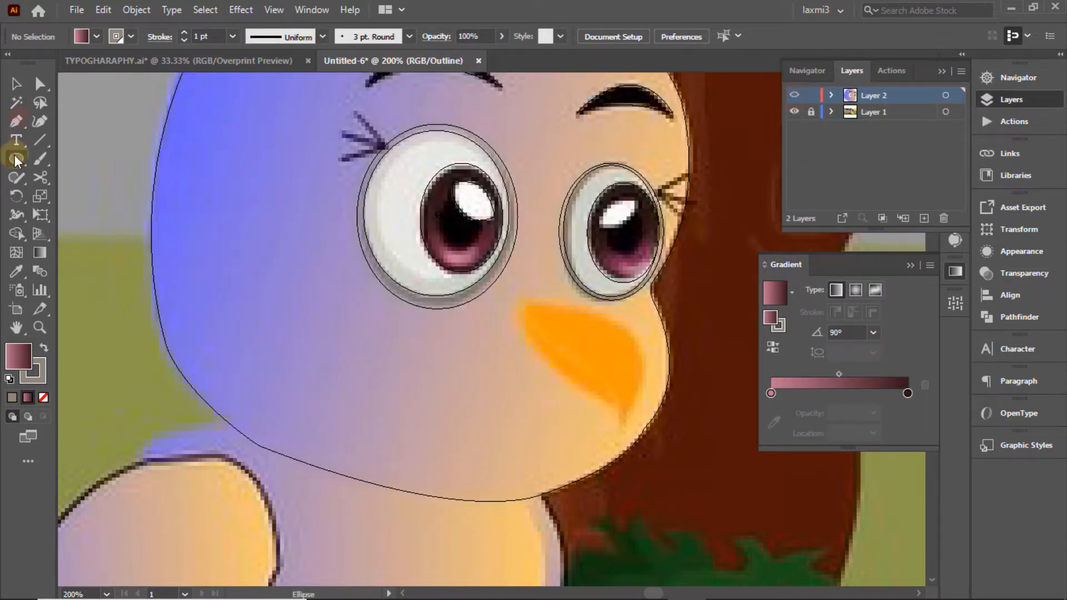
left_click_drag(442, 200, 479, 225)
Step: Fill the small left pupil black with no stroke and bring the white highlight in front of it
left_click(794, 95, "ctrl")
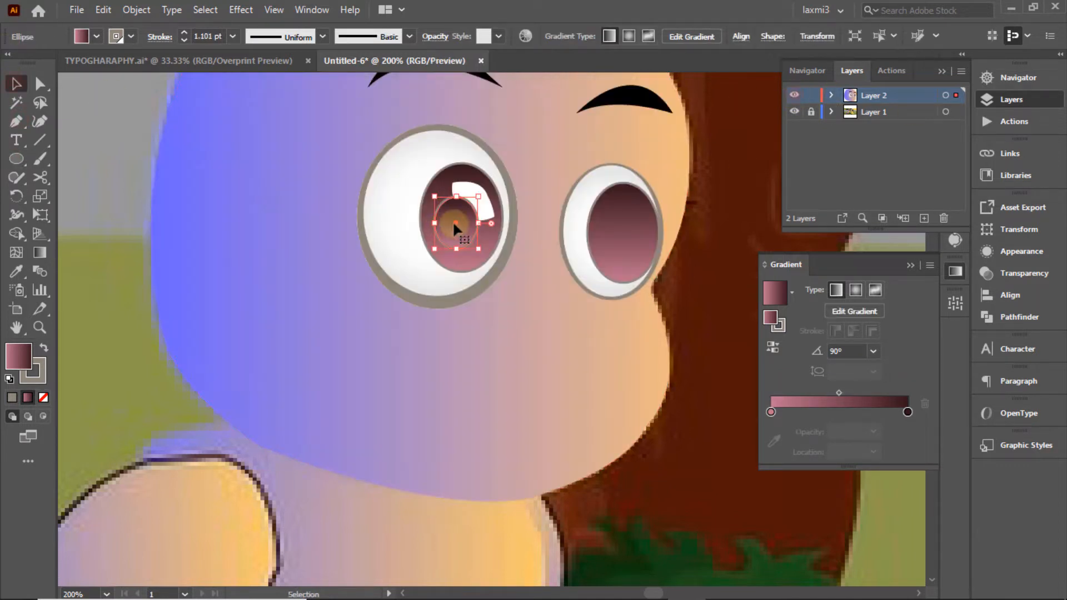
left_click(130, 36)
left_click(10, 62)
left_click(43, 71)
right_click(471, 187)
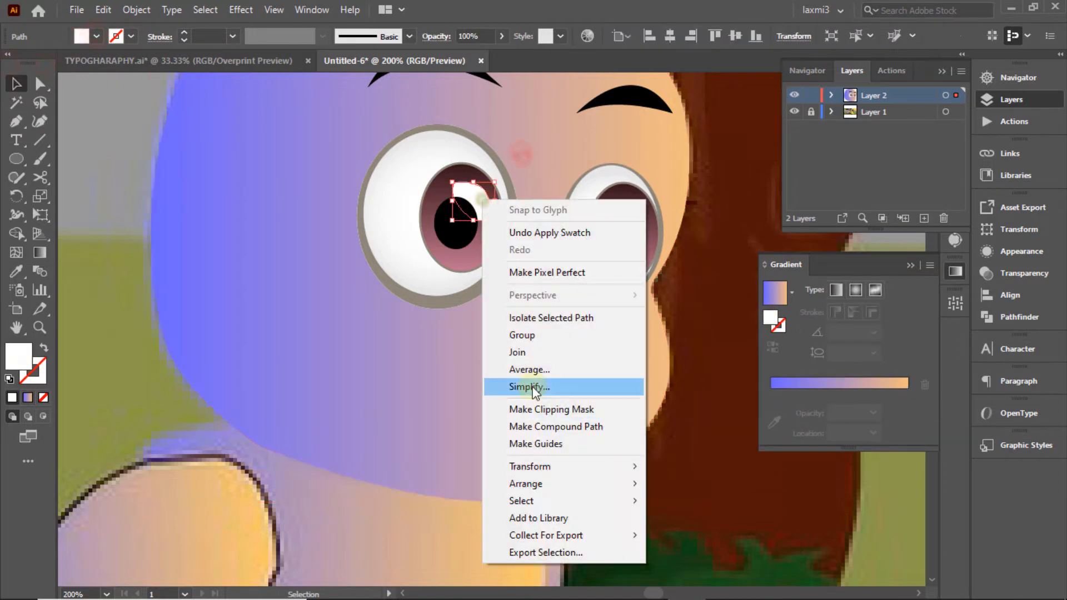
left_click(472, 189)
right_click(471, 186)
left_click(520, 470)
left_click(669, 470)
Step: Draw an 18 by 18 px ellipse on the right pupil and fill it black
left_click(548, 134)
left_click(794, 95, "ctrl")
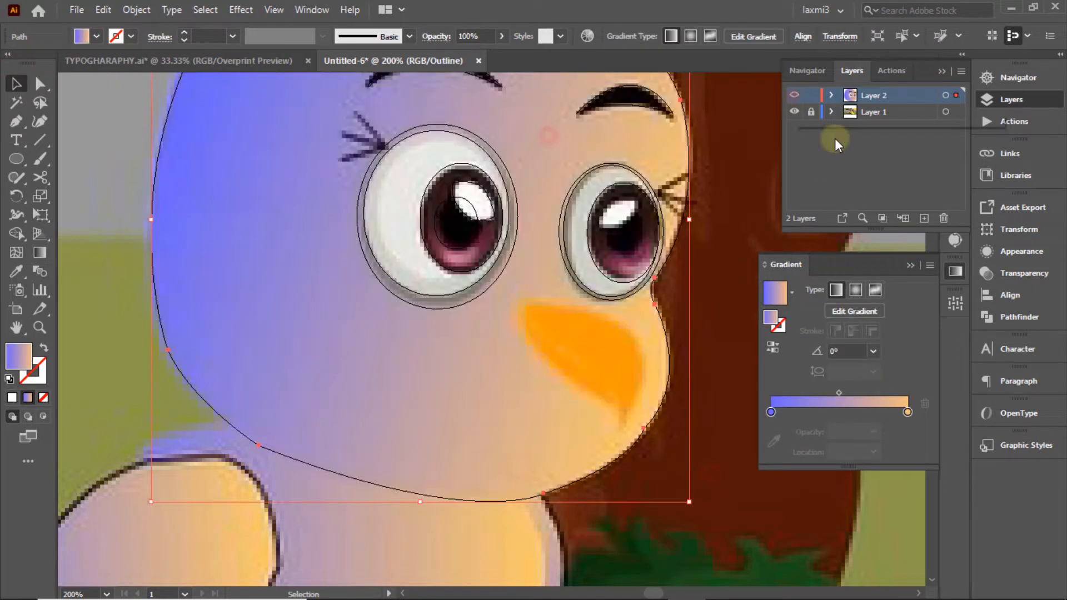
left_click(16, 159)
mouse_move(607, 223)
left_mouse_down()
mouse_move(647, 255)
mouse_move(626, 211)
left_mouse_up()
left_click_drag(646, 256, 643, 254)
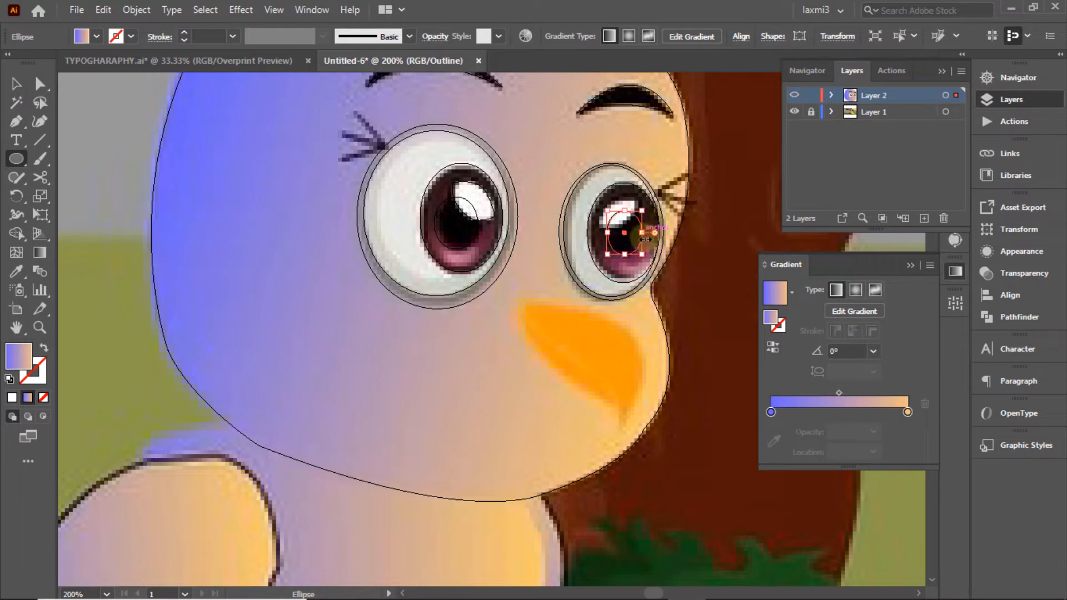
left_click(794, 96, "ctrl")
left_click(96, 37)
left_click(47, 63)
left_click(711, 165)
Step: Trace the right eye's highlight shape with the Pen and fill it white
left_click(16, 121)
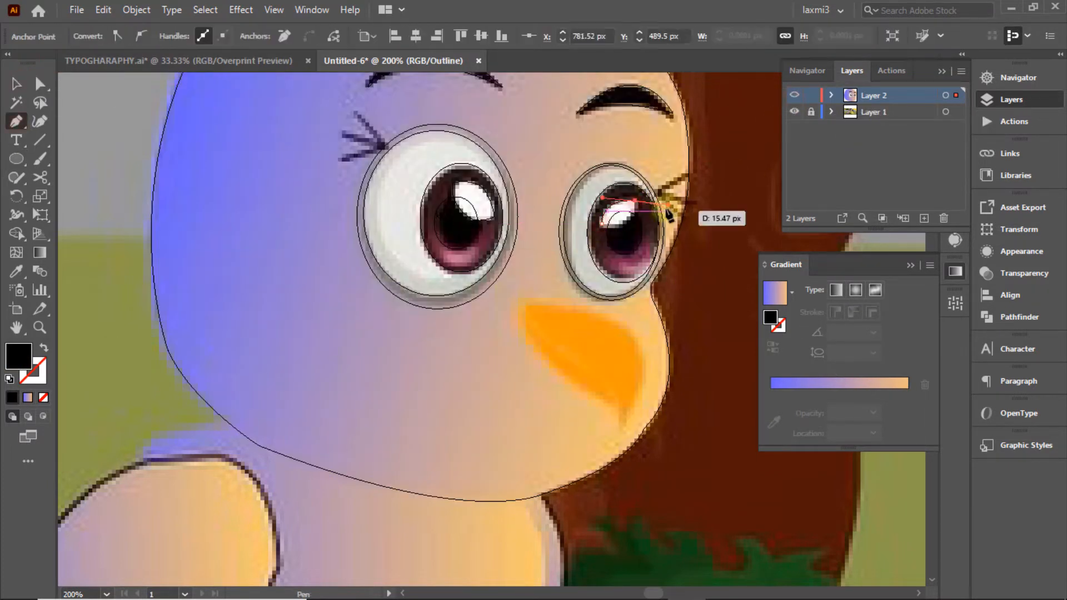
left_click_drag(666, 206, 667, 204)
left_click(635, 201)
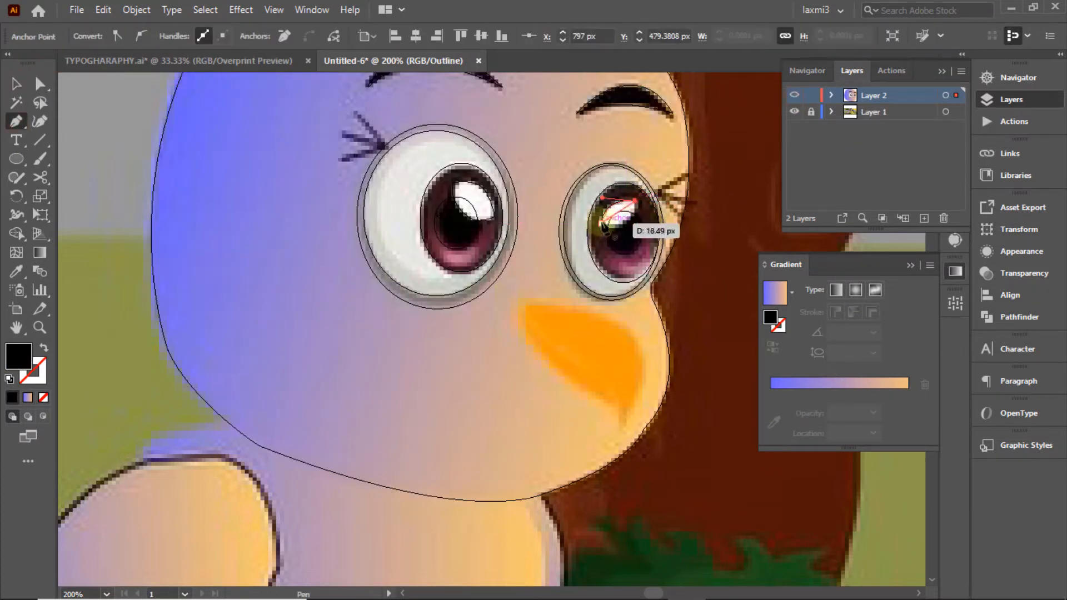
left_click_drag(573, 207, 567, 209)
left_click(795, 95, "ctrl")
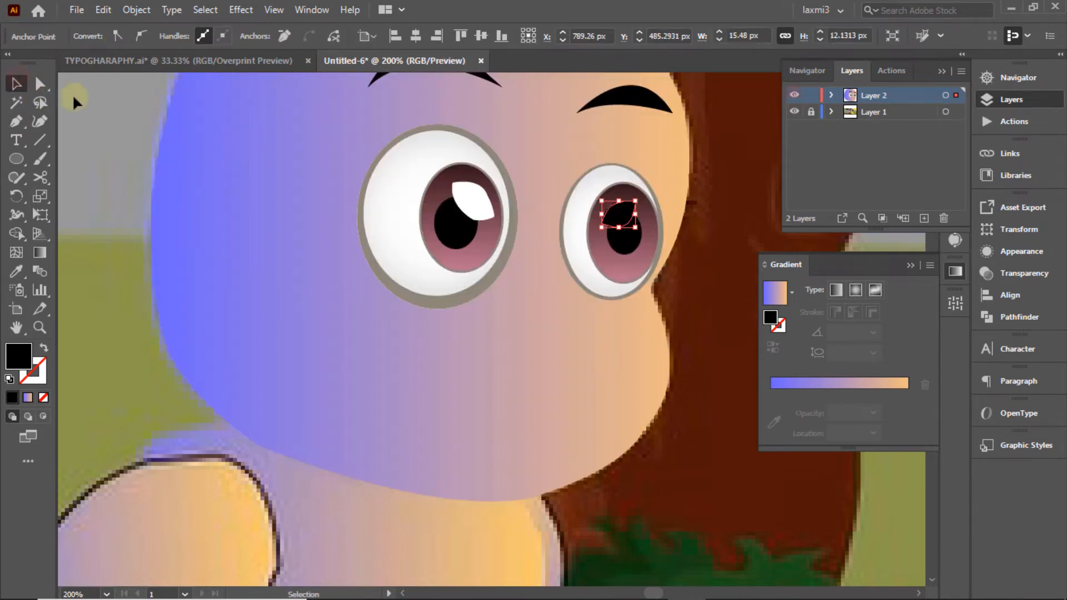
left_click(614, 213)
left_click(96, 36)
left_click(33, 63)
left_click(597, 123)
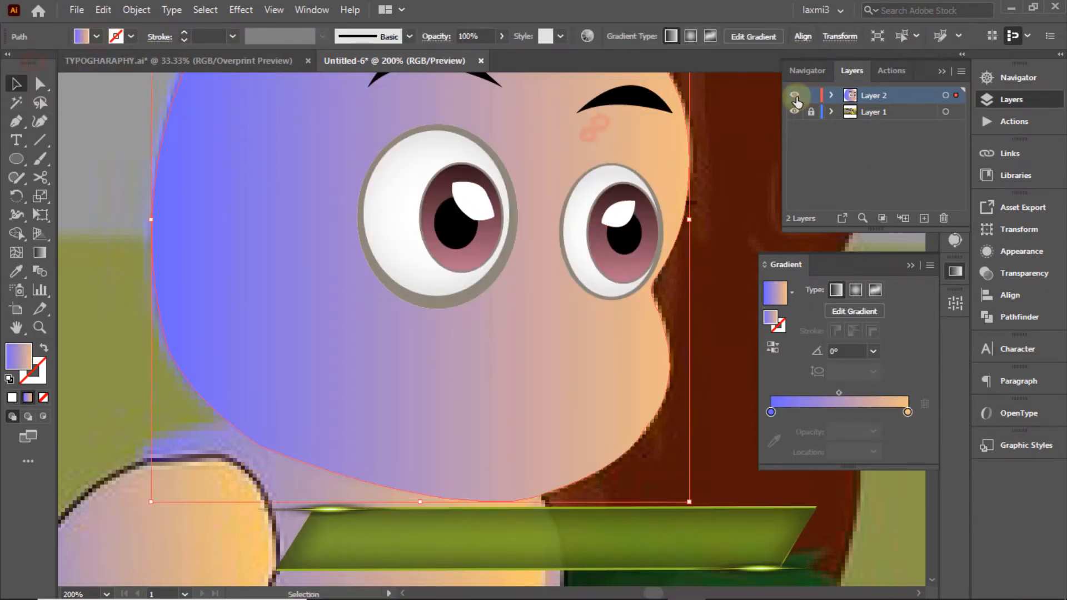
left_click(794, 96, "ctrl")
left_click(795, 96, "ctrl")
left_click(795, 96, "ctrl")
left_click(794, 95, "ctrl")
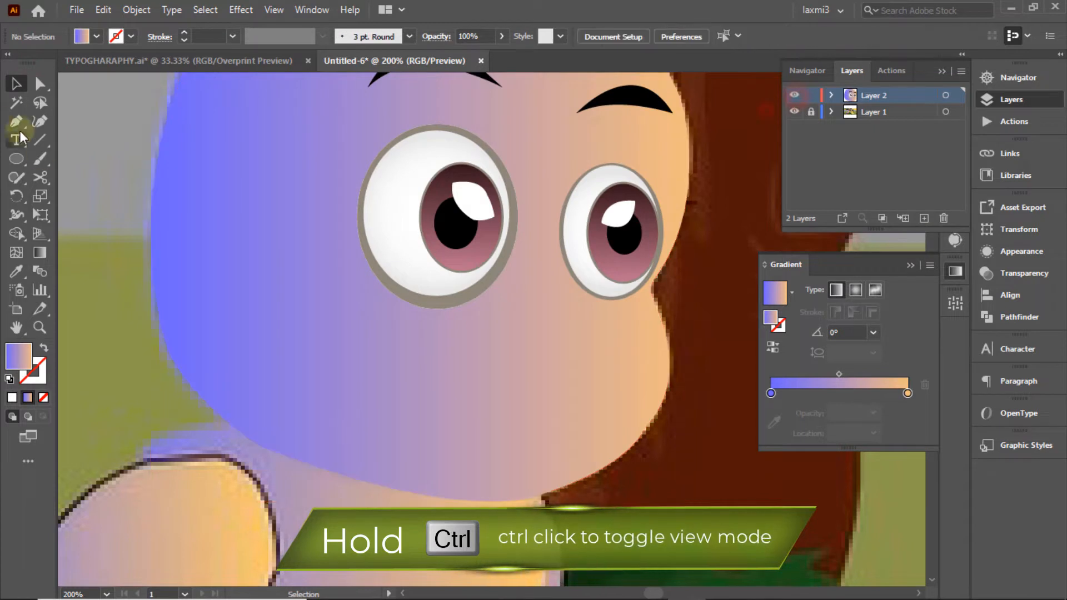
Step: Begin the beak outline with a first anchor and a curved anchor along the beak
key("p")
left_click(794, 95, "ctrl")
left_click(522, 305)
left_click_drag(642, 344, 603, 446)
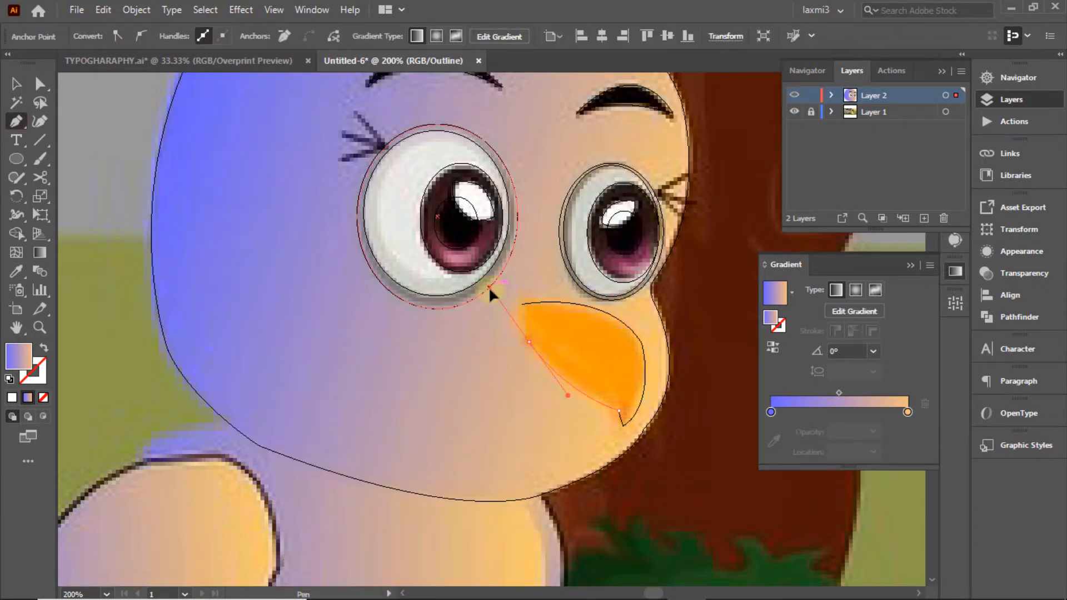
Step: Fill the beak shape with orange sampled from the reference beak
left_click(15, 86)
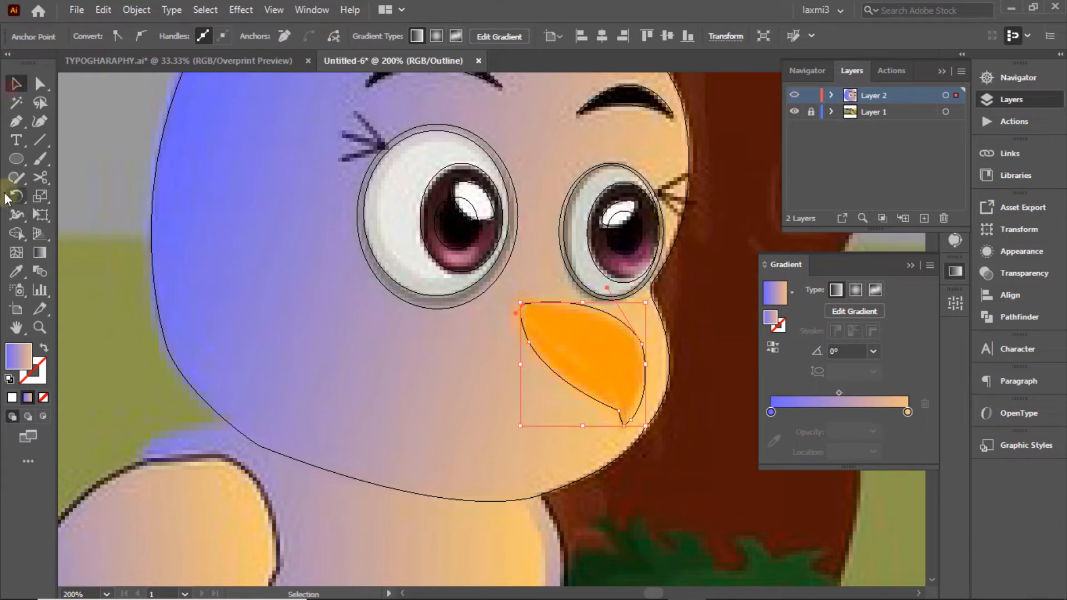
left_click(16, 272)
left_click(586, 360)
left_click(16, 85)
left_click(794, 95, "ctrl")
left_click(723, 206)
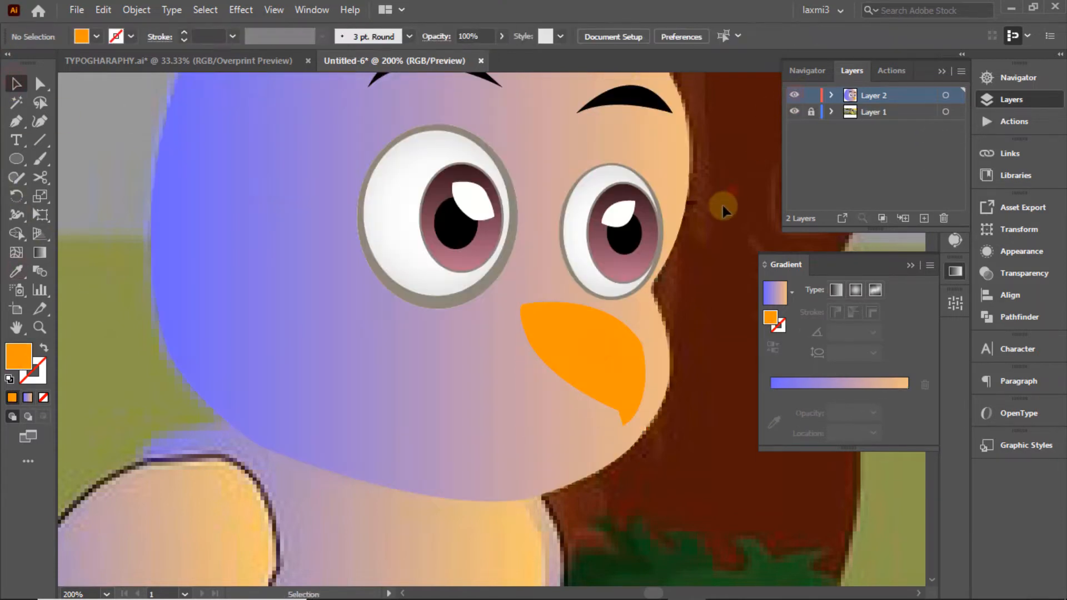
Step: At 150% zoom in outline view, draw the first eyelash stroke beside the left eye
left_click(1039, 74)
left_click(793, 218)
left_click_drag(869, 144, 867, 139)
left_click(1011, 100)
left_click(795, 96, "ctrl")
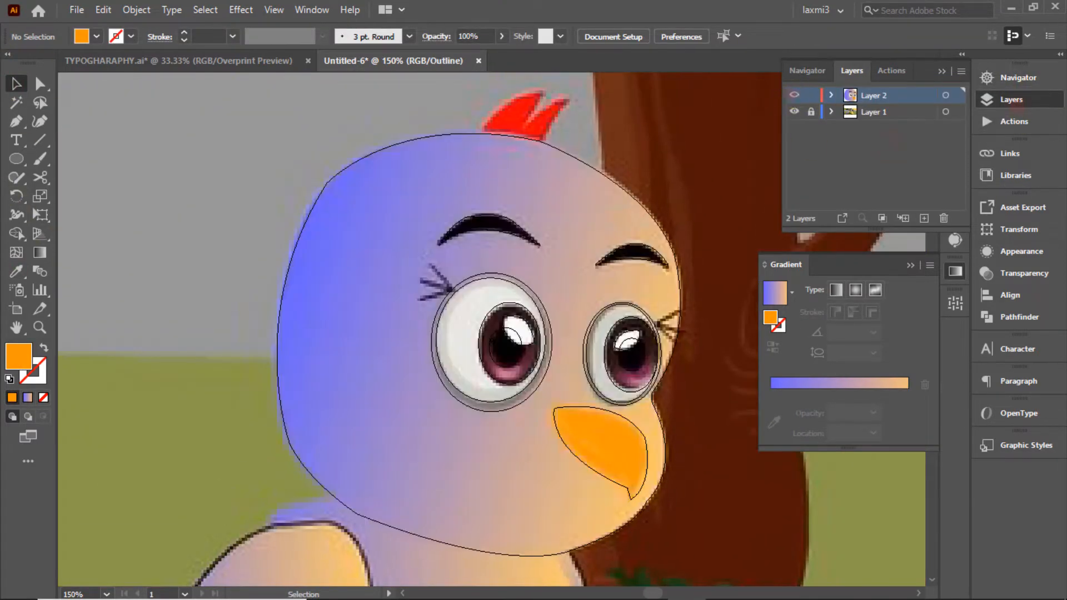
left_click(16, 122)
left_click(431, 266)
left_click(451, 290)
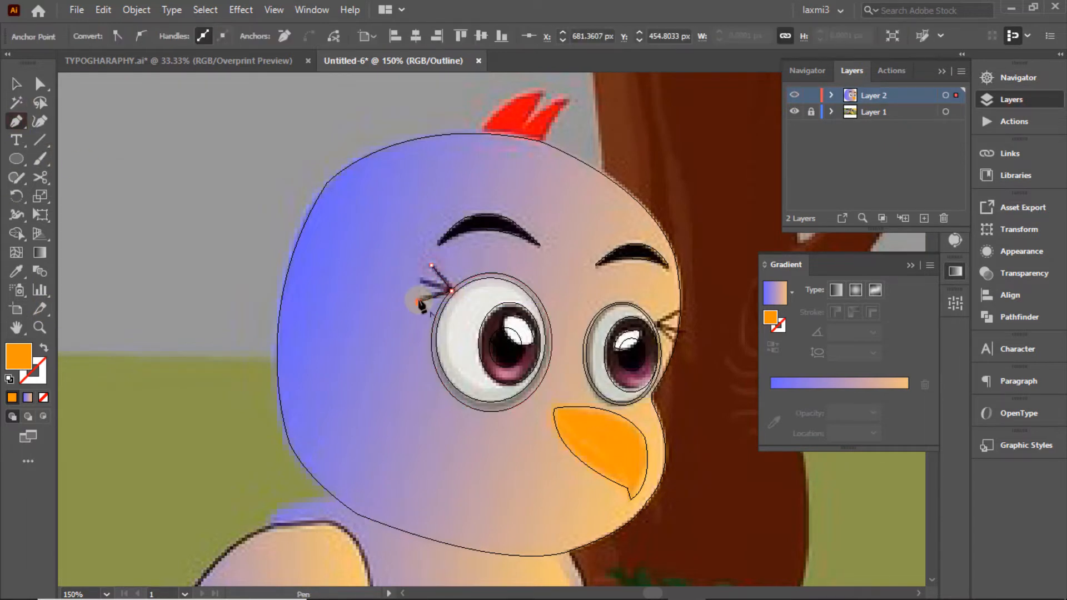
left_click(419, 302)
left_click(15, 84)
Step: Add a second eyelash ending at the eye's rim, then remove the eyelashes' orange fill
left_click(15, 121)
left_click(419, 279)
left_click(451, 290)
left_click(15, 85)
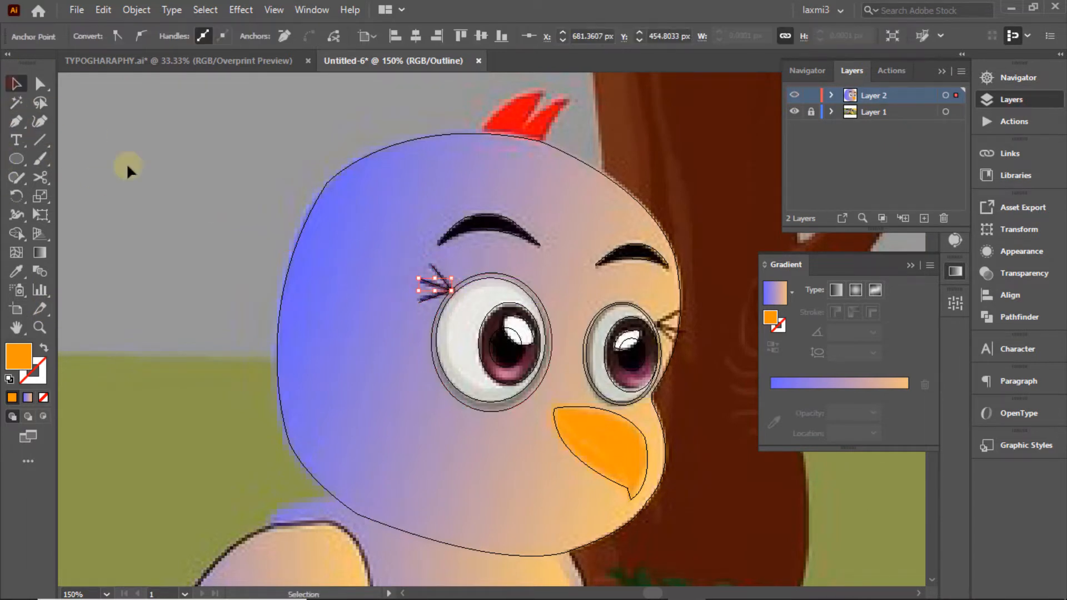
left_click_drag(406, 248, 438, 306)
left_click(795, 95, "ctrl")
left_click(96, 36)
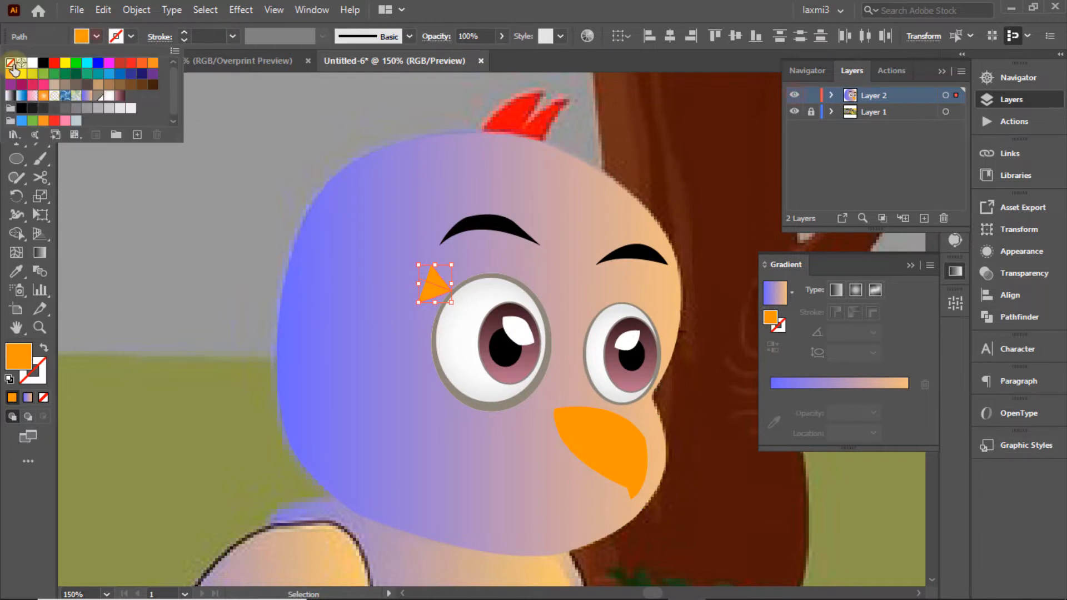
left_click(43, 63)
Step: Give the left-eye eyelashes black strokes and group them together
left_click(184, 32)
left_click(184, 32)
left_click(199, 127)
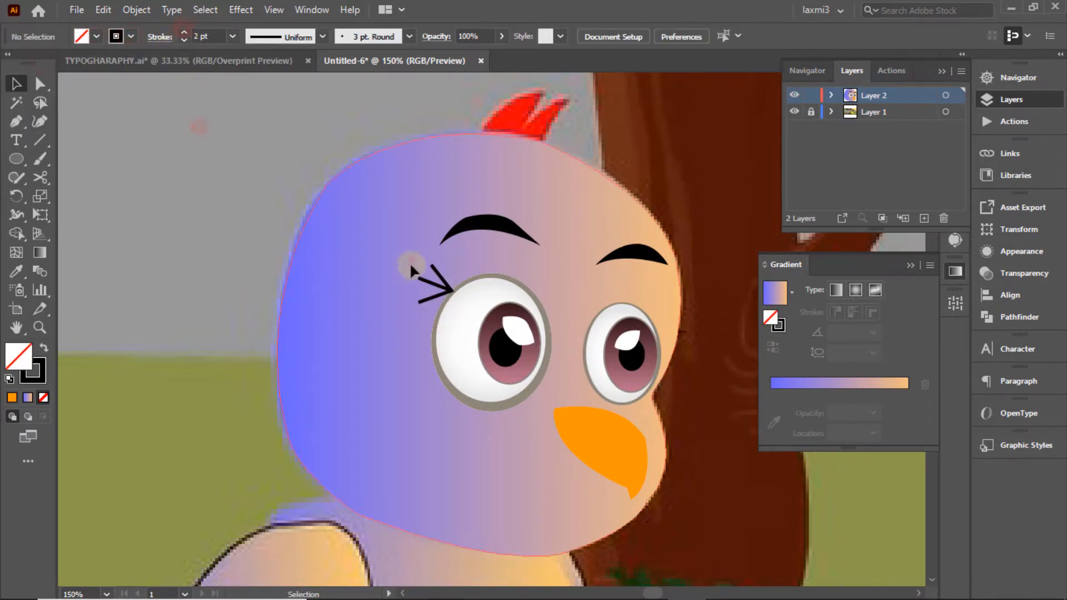
left_click(411, 259)
left_click(795, 95, "ctrl")
left_click_drag(387, 258, 679, 322)
right_click(450, 306)
left_click(475, 372)
Step: Reflect a copy of the eyelash group and place it, smaller, beside the right eye
right_click(683, 323)
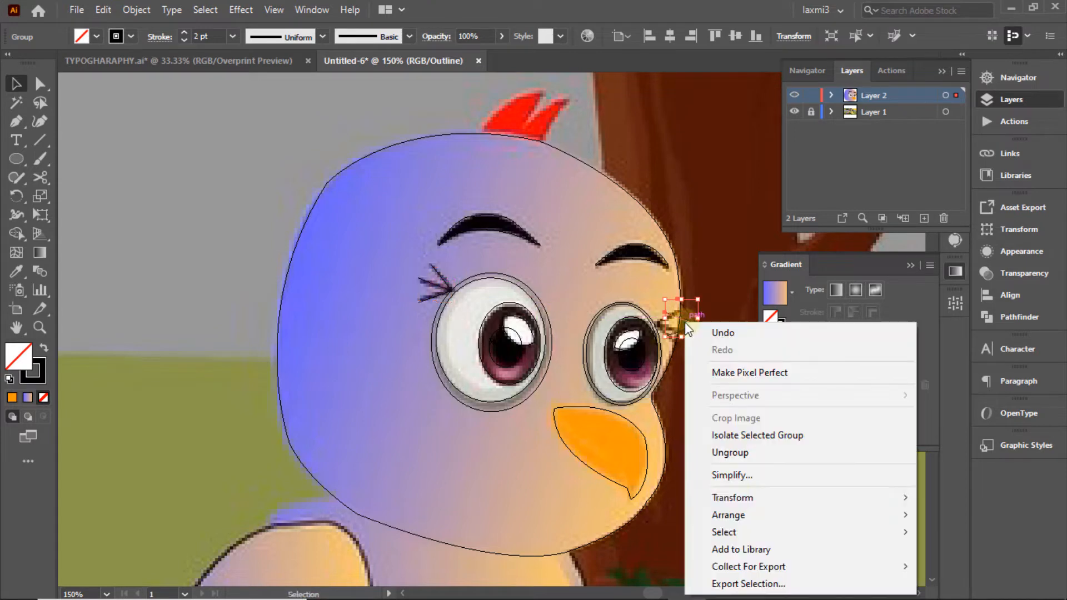
left_click(728, 515)
mouse_move(833, 496)
left_click(506, 420)
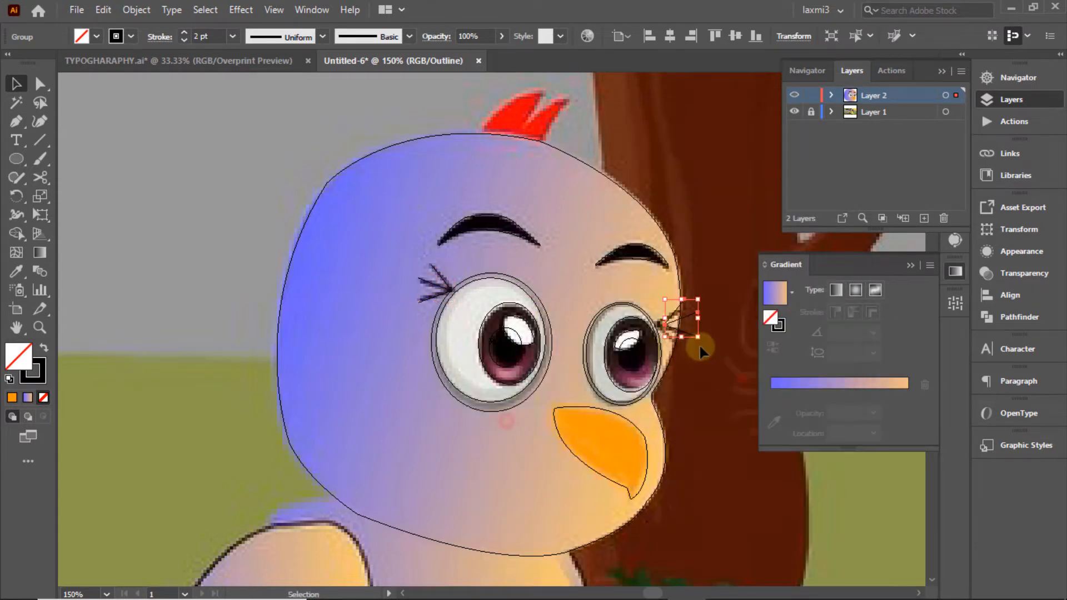
left_click_drag(665, 327, 686, 319)
left_click(796, 95, "ctrl")
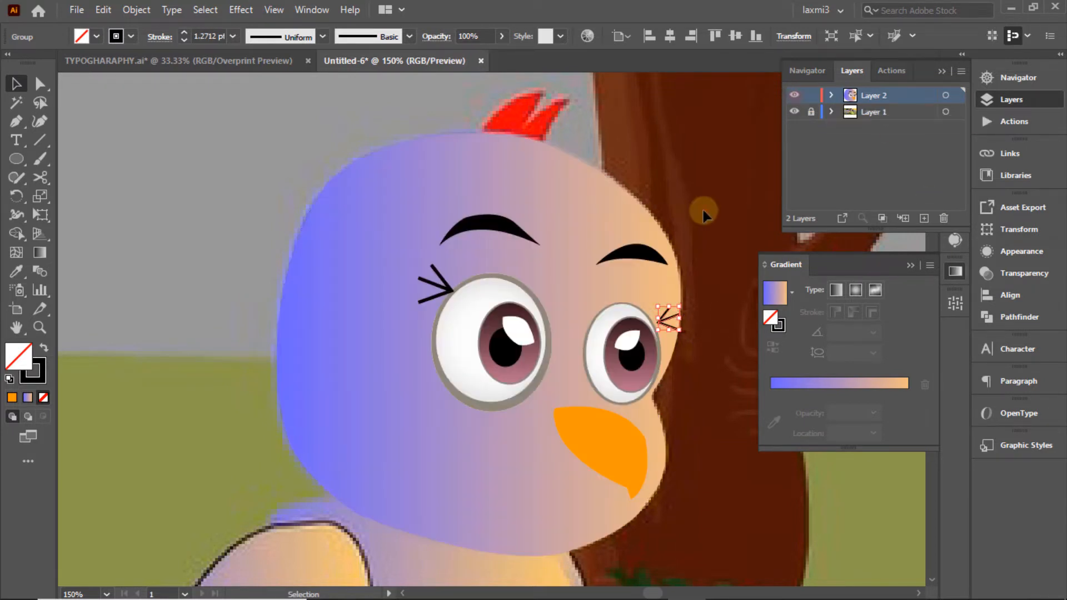
left_click(704, 210)
left_click(670, 322)
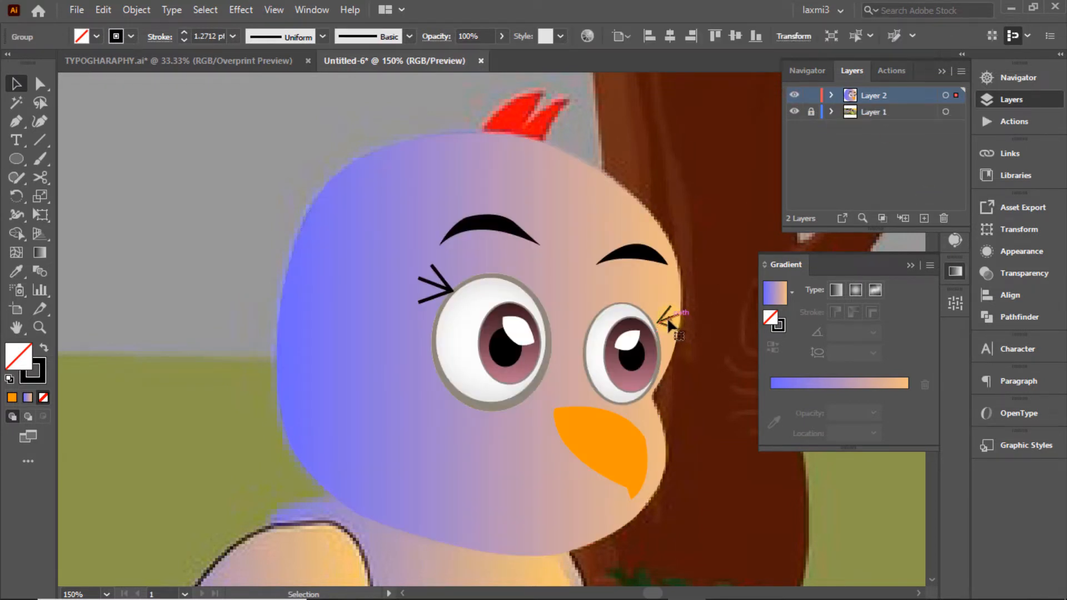
left_click(728, 319)
Step: Check the left-eye white, head shape and eyelash group selections in outline view
left_click(462, 286)
left_click(444, 259)
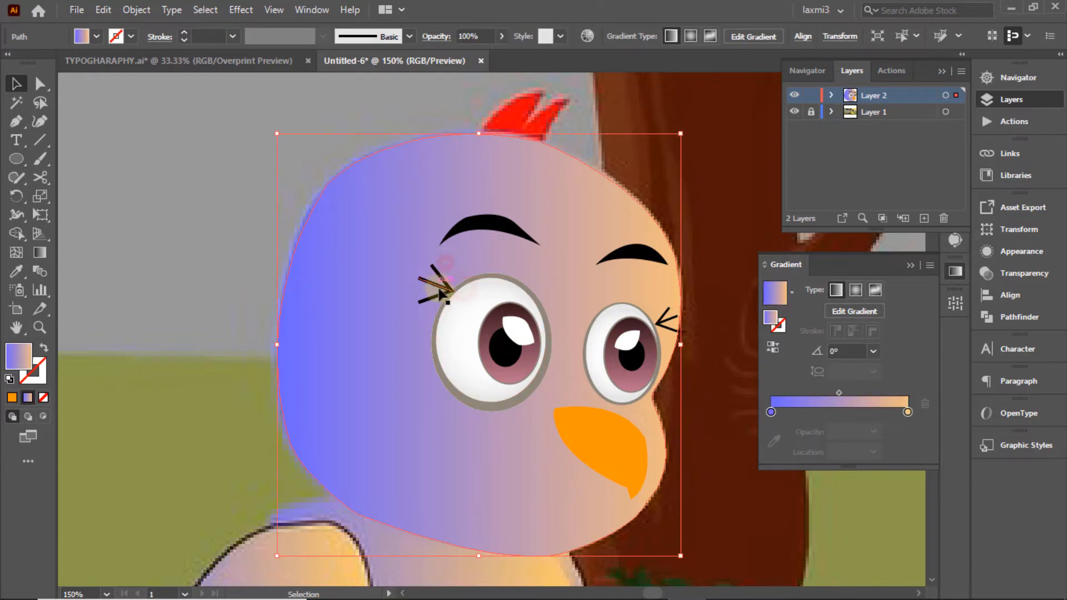
left_click(449, 289)
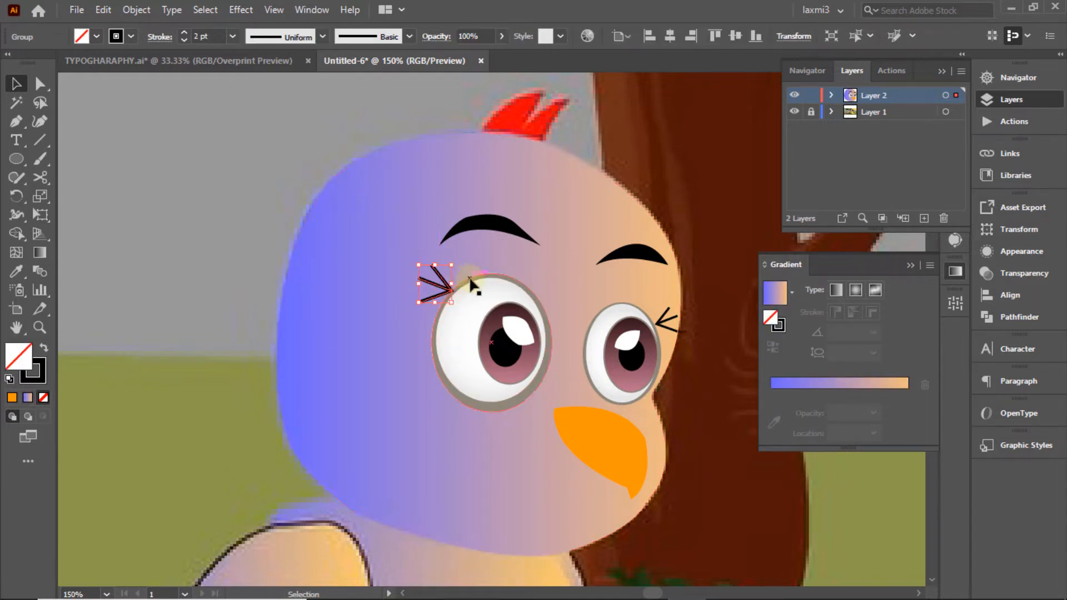
left_click(481, 253)
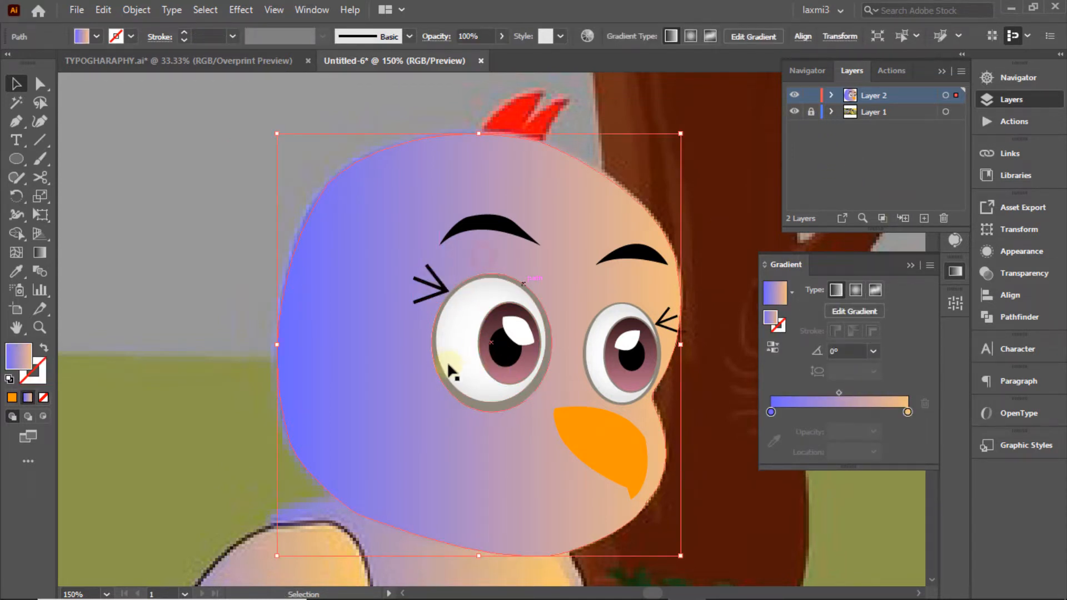
left_click(795, 97, "ctrl")
left_click(795, 97, "ctrl")
left_click(795, 97, "ctrl")
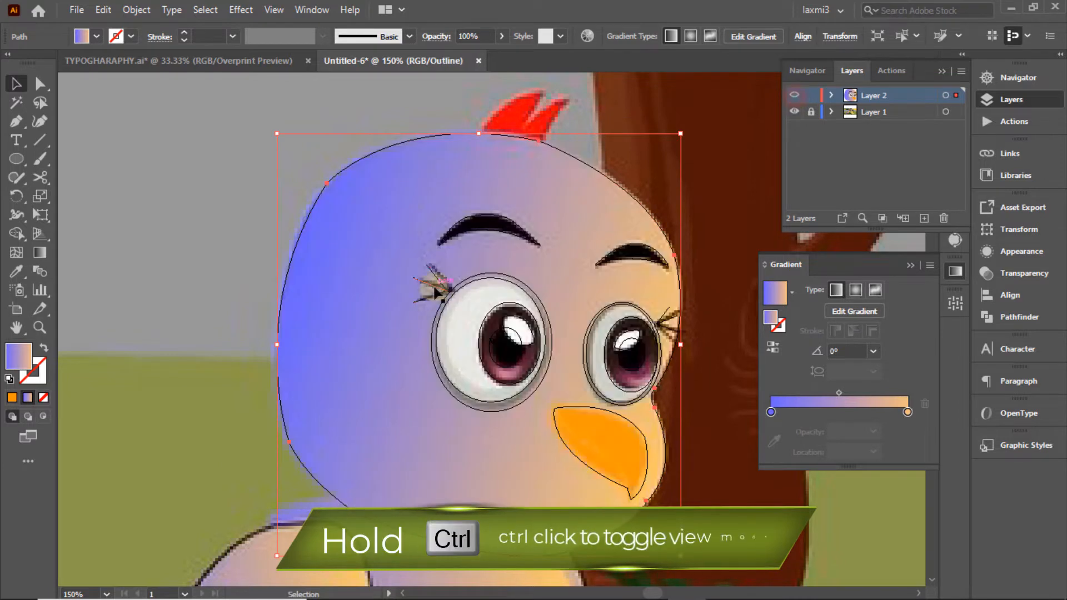
Step: Compare the left-eye eyelash group against the reference drawing in outline view
left_click(436, 290)
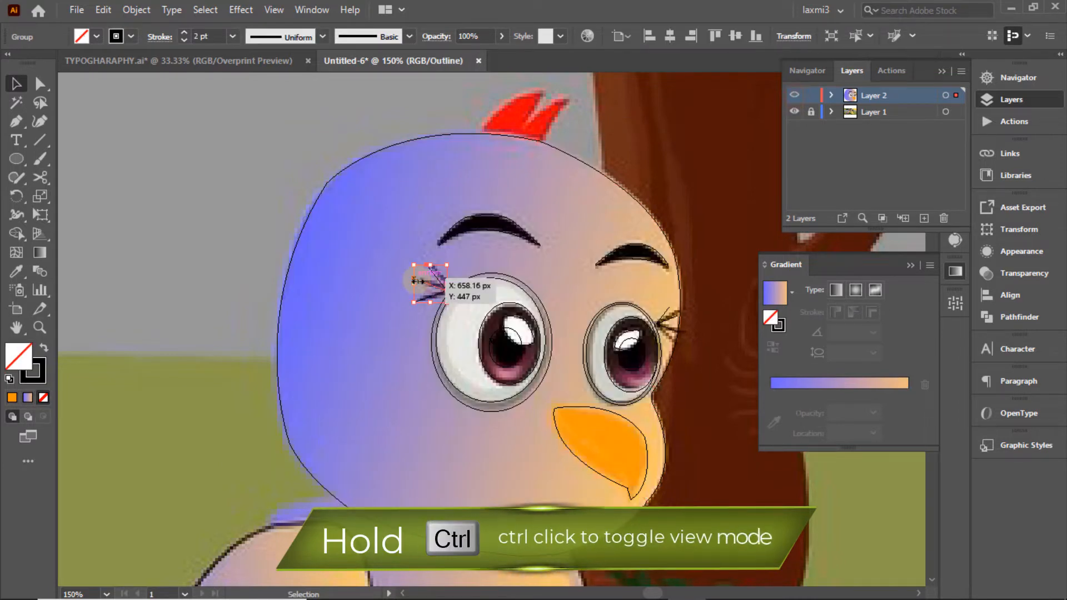
left_click(795, 97, "ctrl")
left_click(796, 97, "ctrl")
left_click(754, 135)
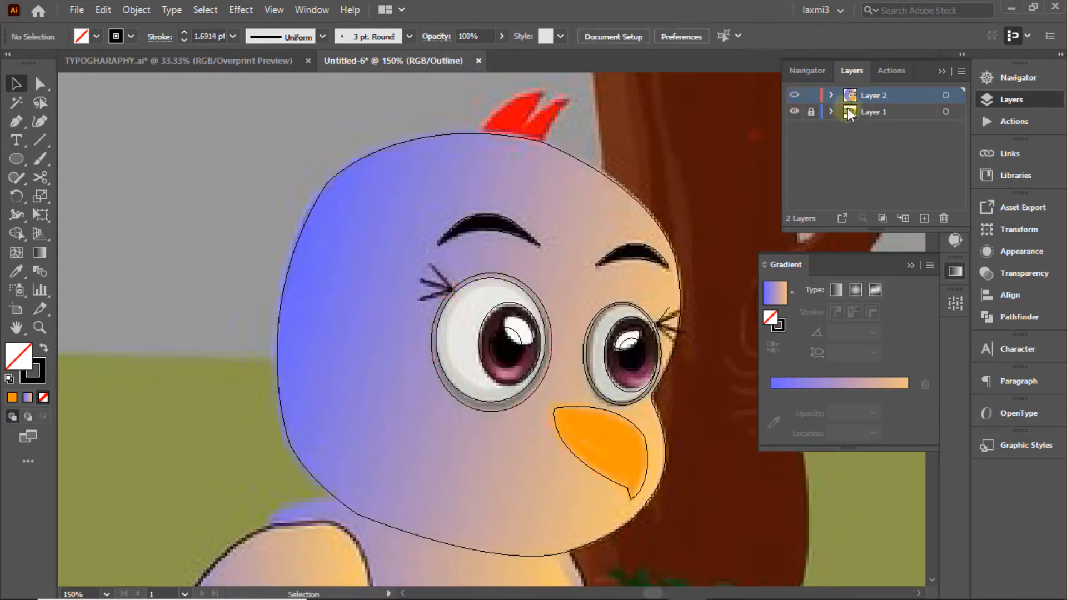
left_click(795, 96, "ctrl")
left_click(1020, 79)
left_click_drag(872, 143, 871, 132)
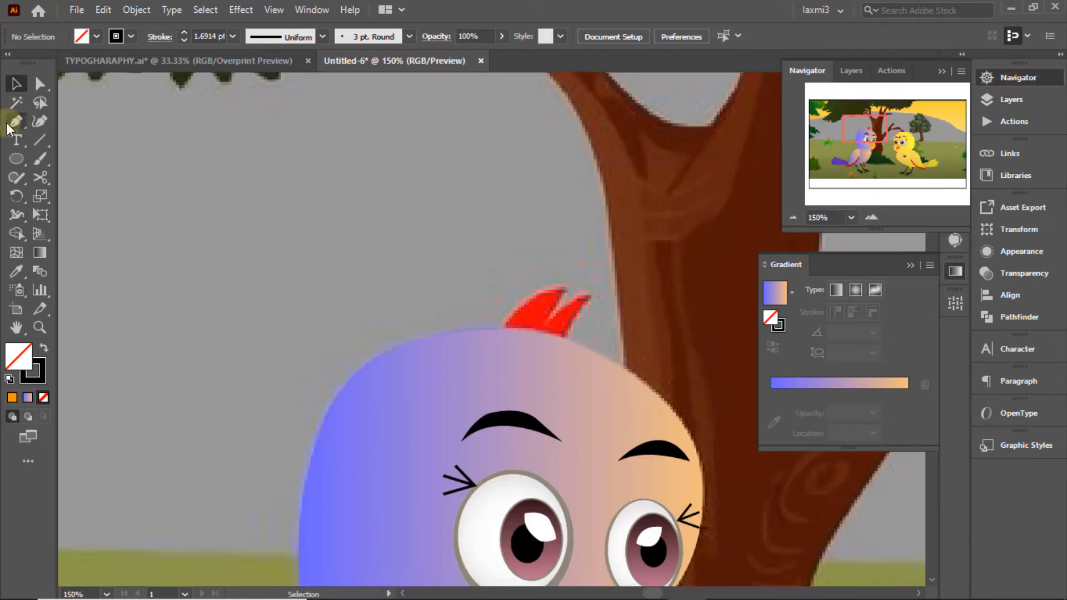
Step: Pen-trace the crest outline on the purple bird's head and close the path
left_click(509, 330)
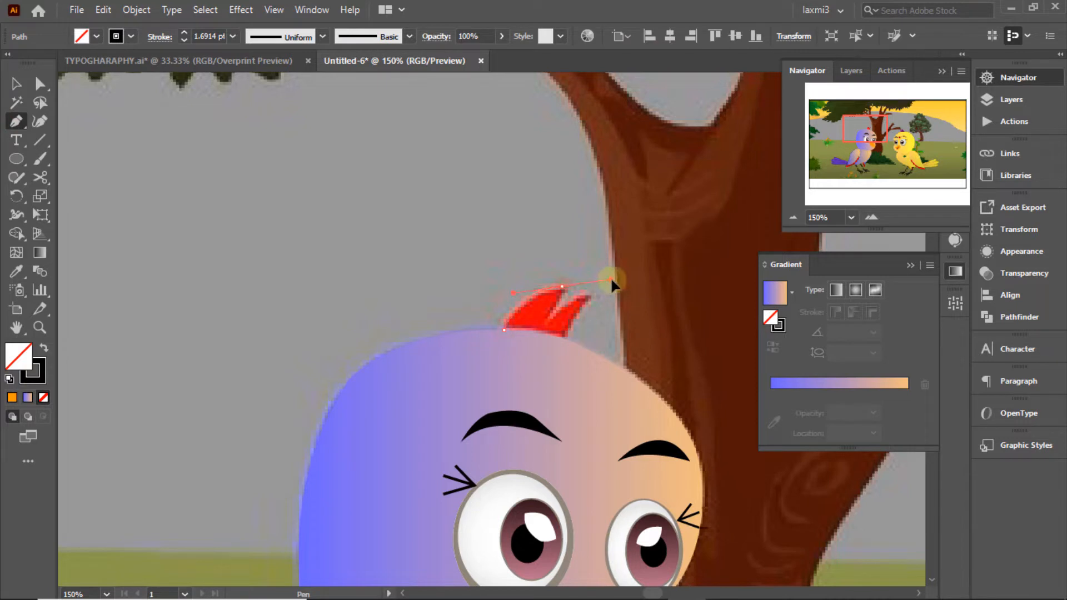
left_click_drag(610, 277, 610, 276)
left_click(561, 286)
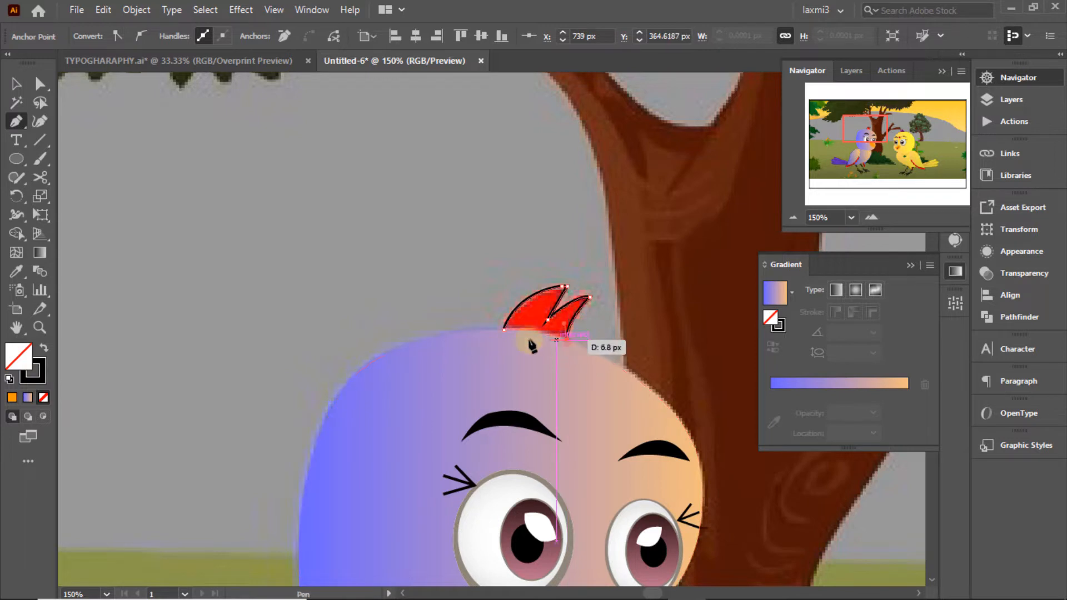
left_click(504, 330)
left_click(12, 86)
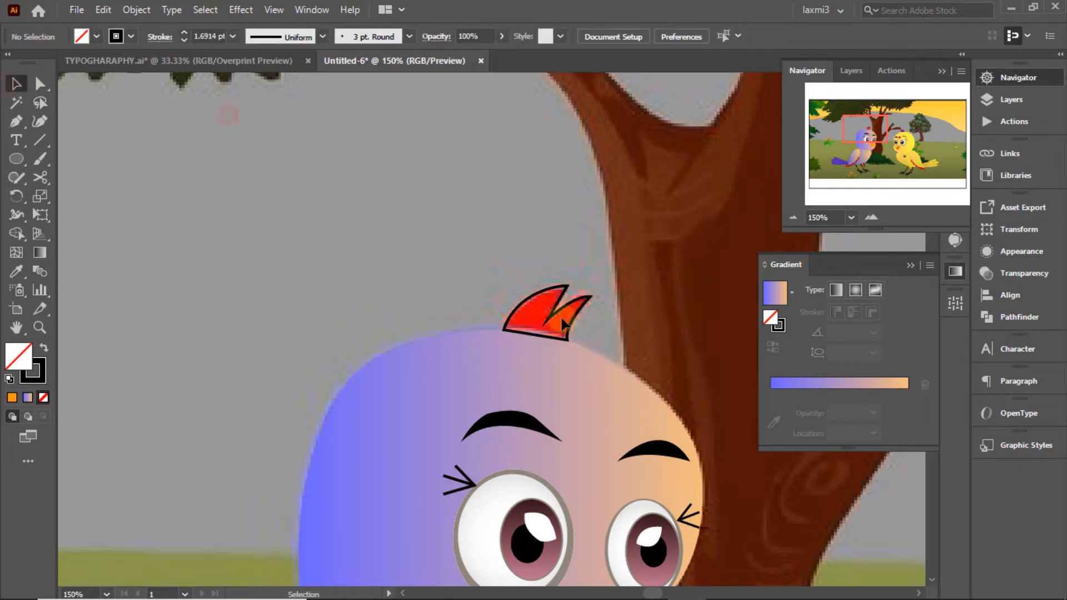
left_click(524, 296)
Step: Give the crest a red fill with no stroke and send it behind the head
left_click(131, 36)
left_click(11, 65)
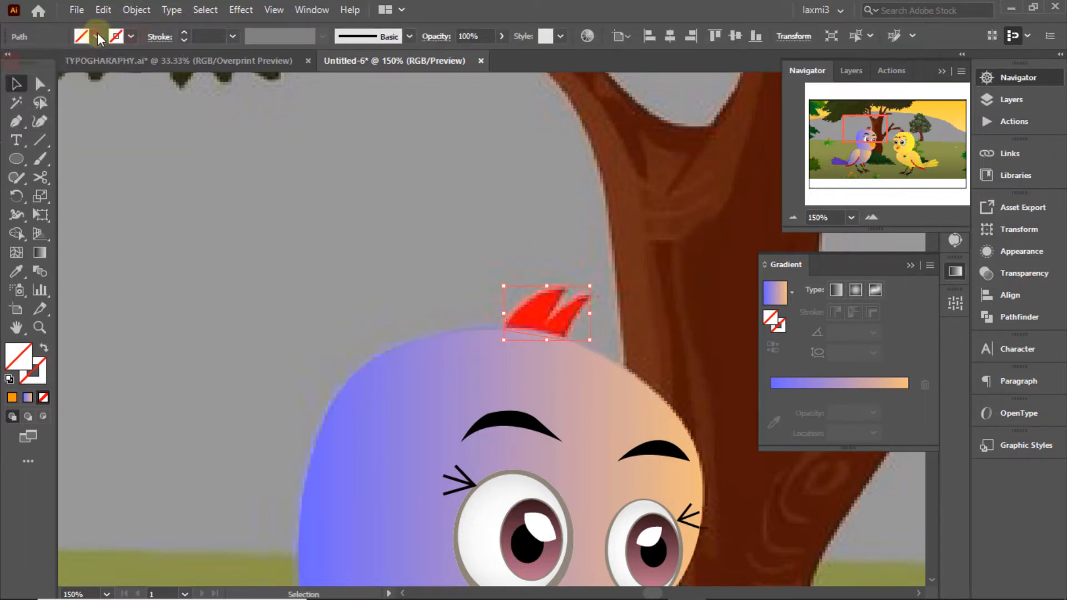
left_click(96, 37)
left_click(54, 62)
left_click(451, 157)
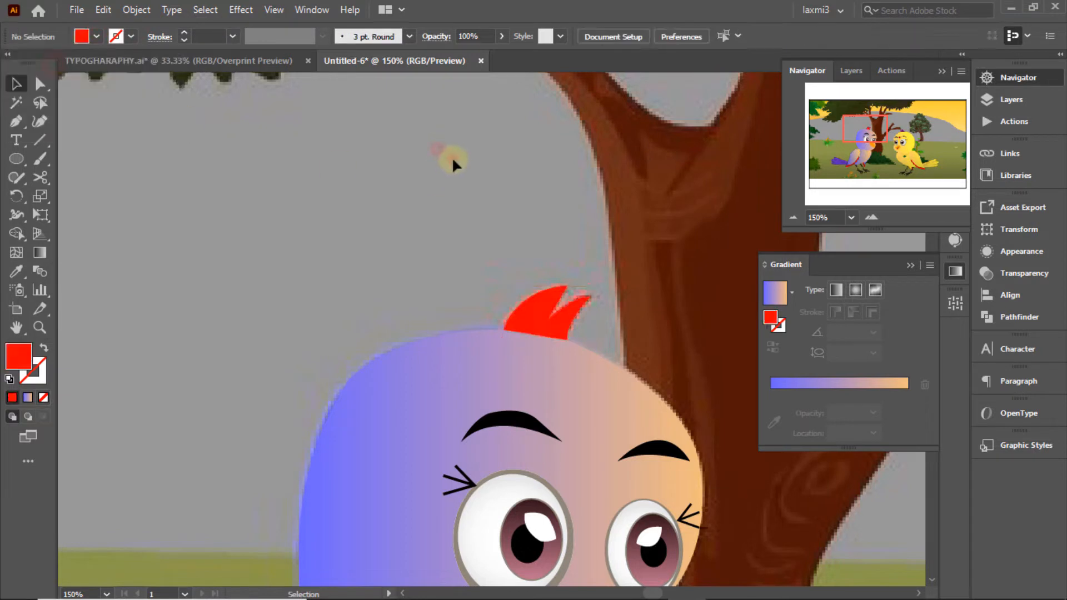
right_click(548, 314)
mouse_move(591, 520)
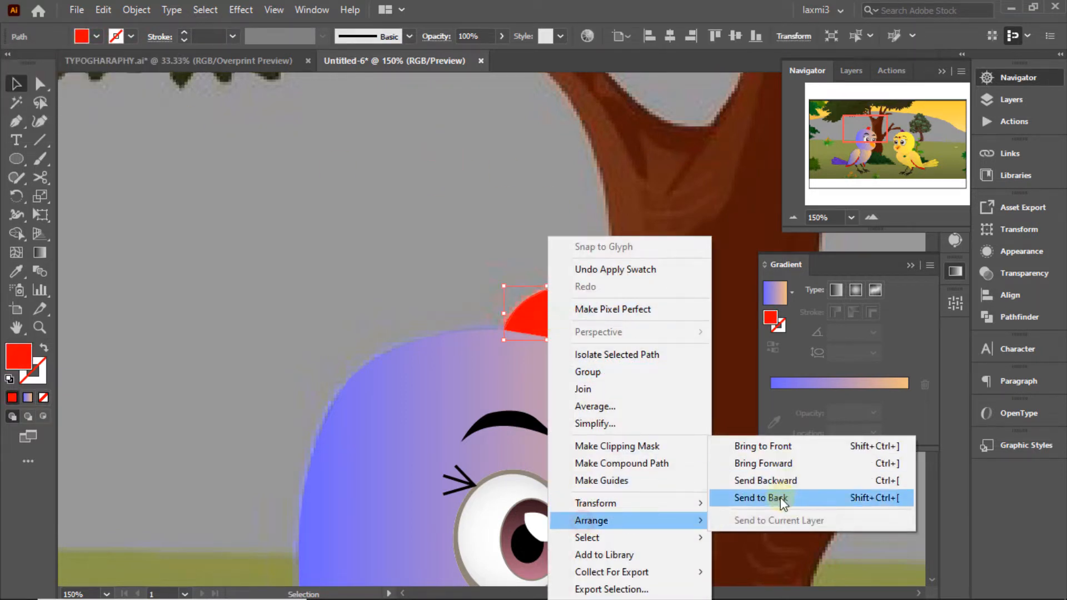
left_click(779, 498)
left_click(522, 182)
left_click_drag(871, 133, 867, 161)
Step: Pen-trace the wing's top, inner edge and red feathered rim into one closed outline
left_click(955, 271)
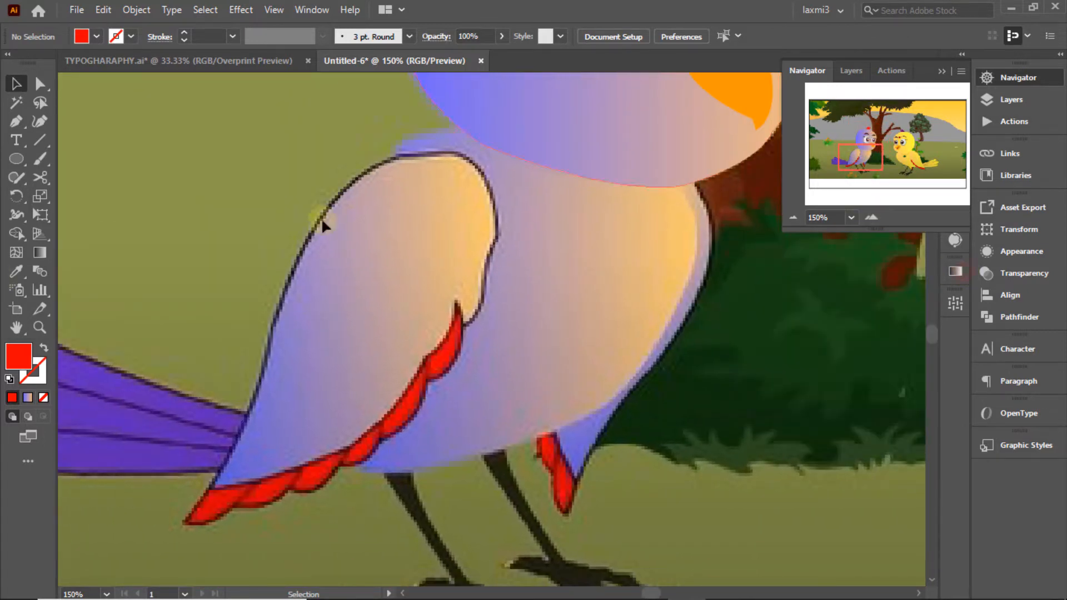
left_click(399, 158)
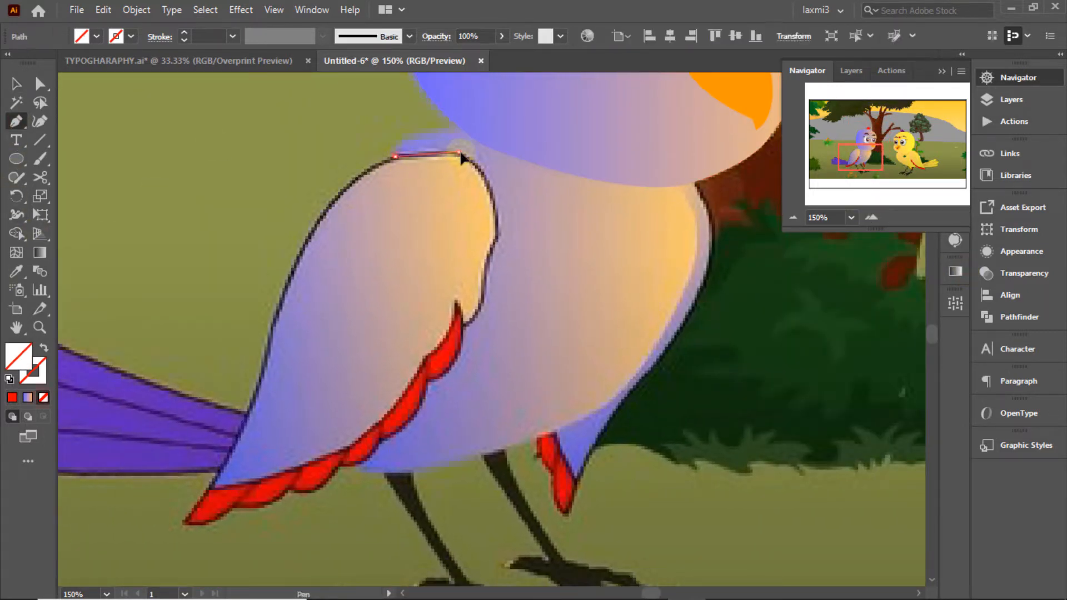
left_click_drag(459, 151, 467, 158)
left_click_drag(496, 304, 485, 327)
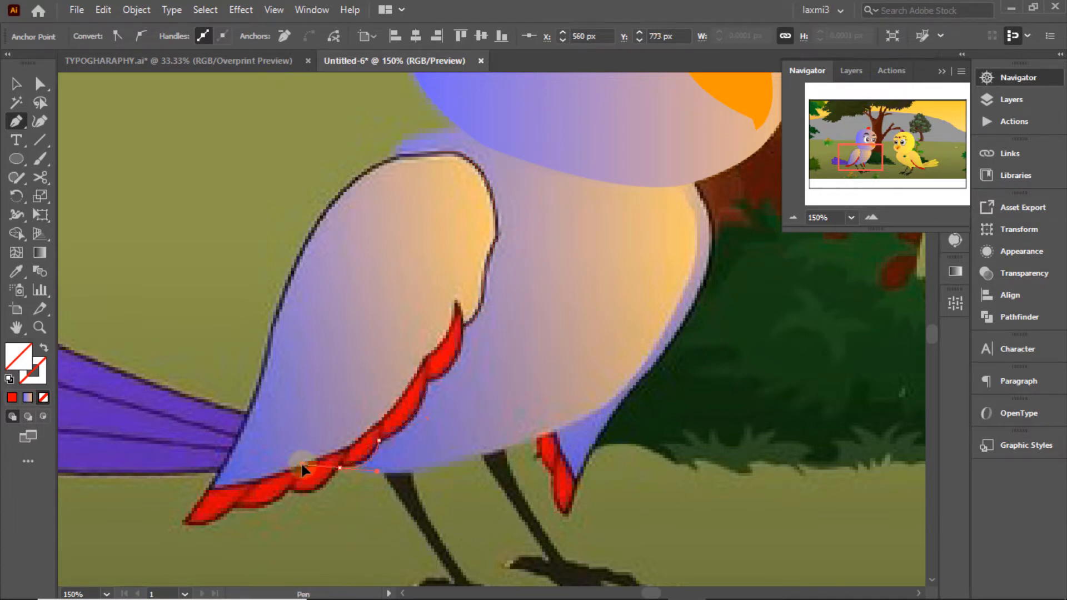
left_click_drag(301, 467, 301, 467)
left_click_drag(290, 488, 163, 507)
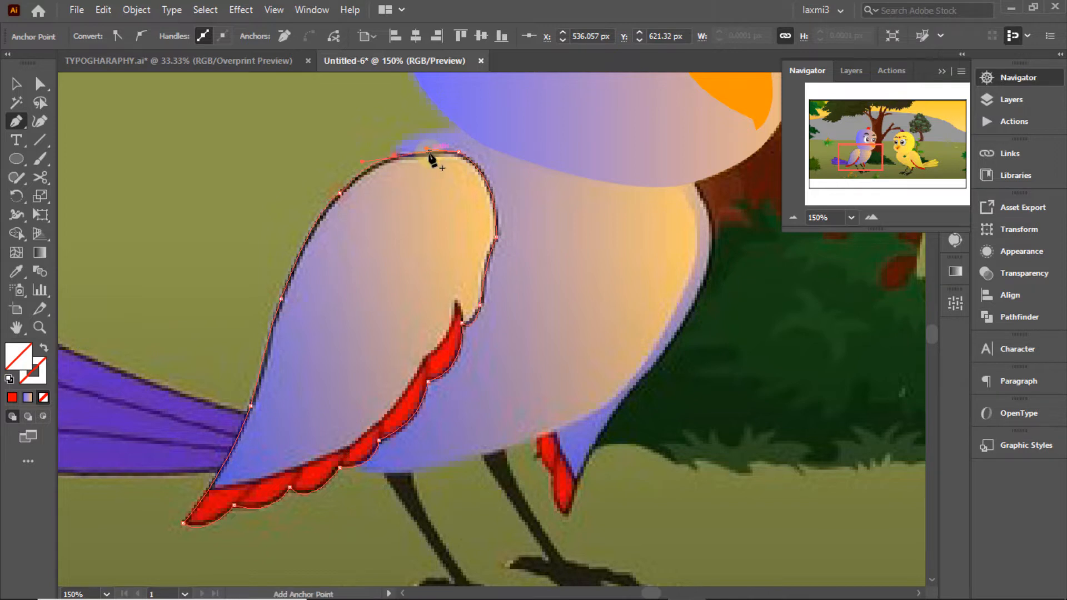
left_click(341, 191)
Step: Fill the wing shape with the purple-to-peach gradient swatch
left_click(97, 36)
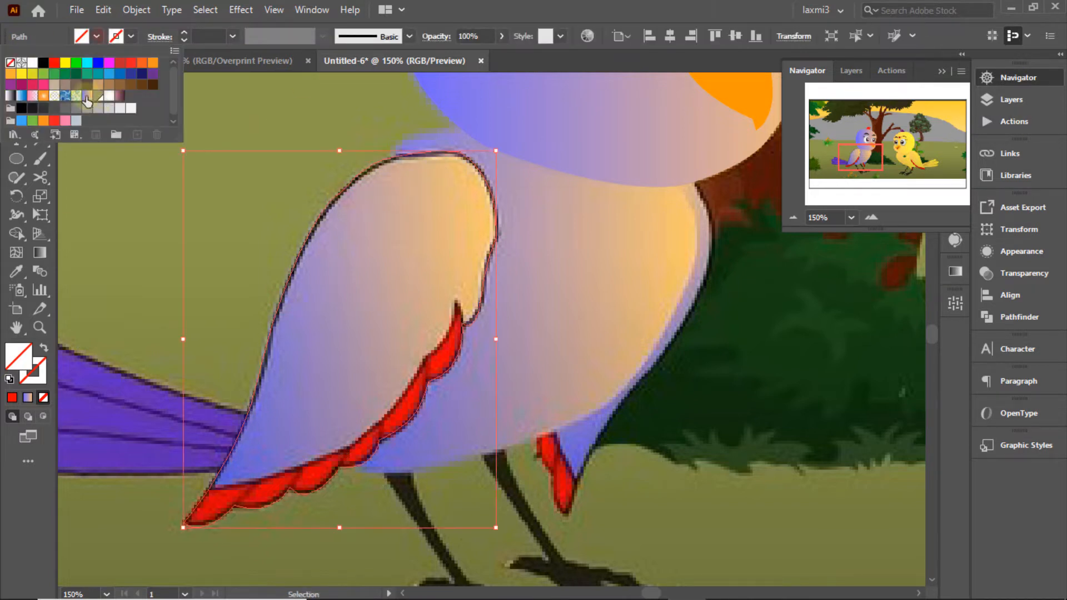
left_click(87, 83)
left_click(1011, 99)
left_click(794, 96, "ctrl")
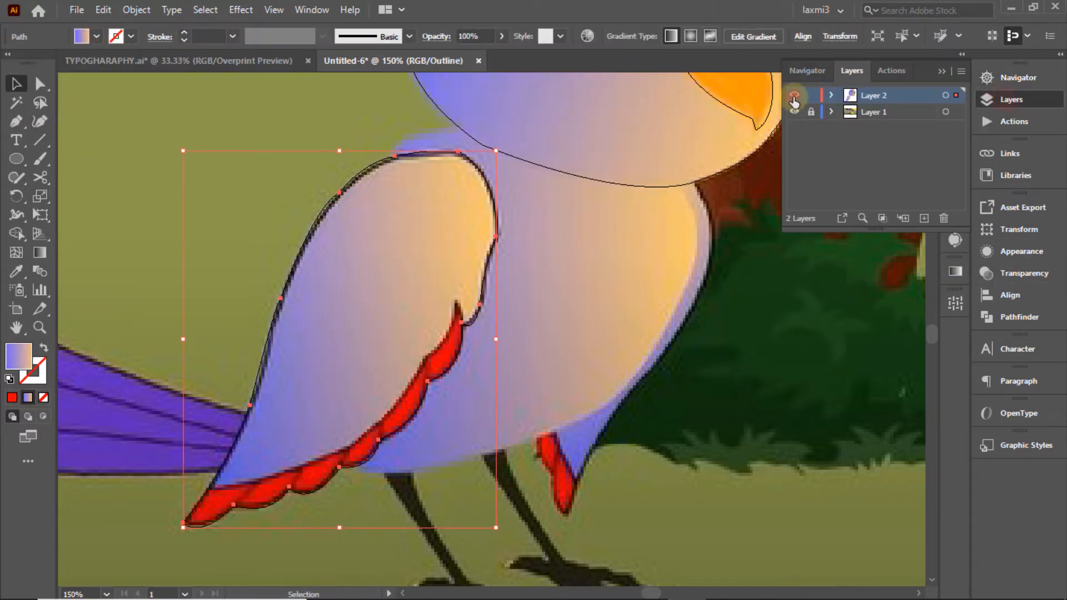
left_click(794, 96, "ctrl")
left_click(794, 96, "ctrl")
left_click(419, 259)
Step: Eyedropper the wing's purple-blue and peach into the left and right gradient stops
left_click(956, 271)
double_click(770, 393)
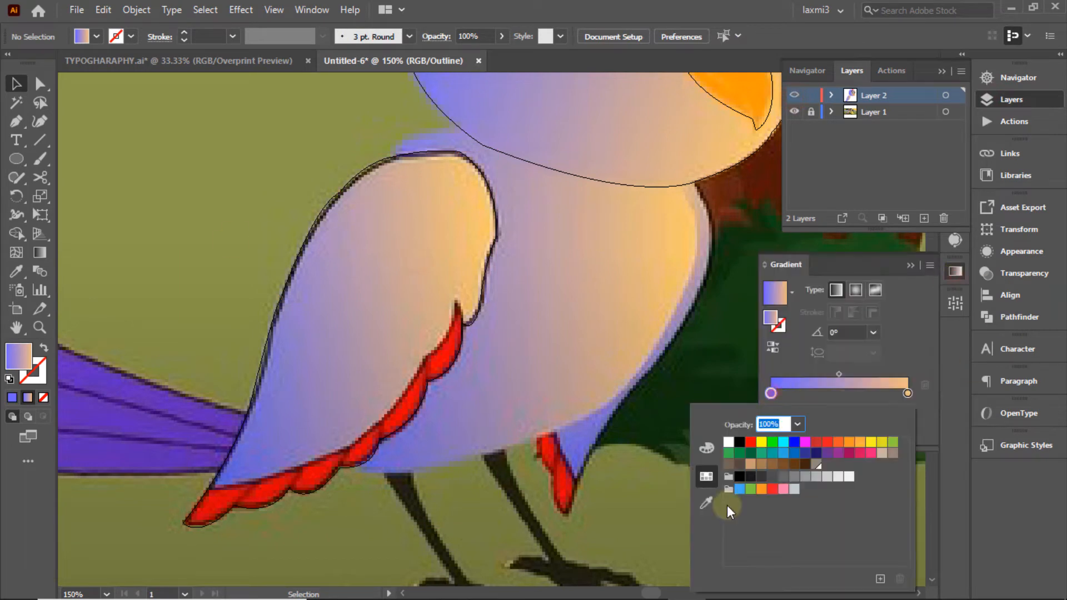
left_click(705, 503)
left_click(255, 439)
double_click(908, 394)
left_click(705, 500)
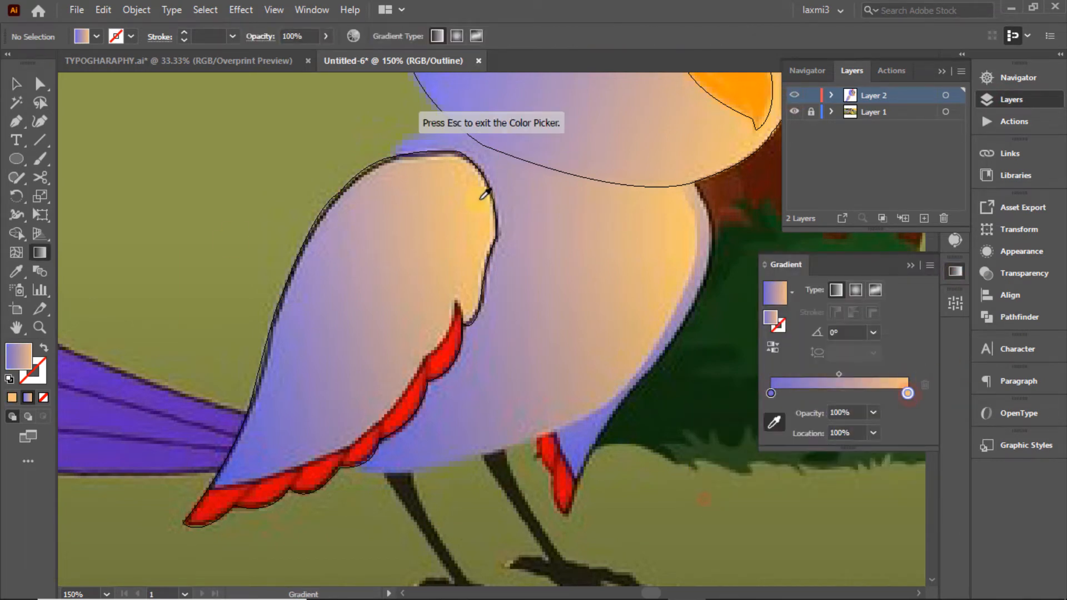
left_click(488, 201)
left_click(794, 95, "ctrl")
Step: Try gradient angles of 90°, 45° and -30° on the wing
left_click(872, 333)
left_click(899, 111)
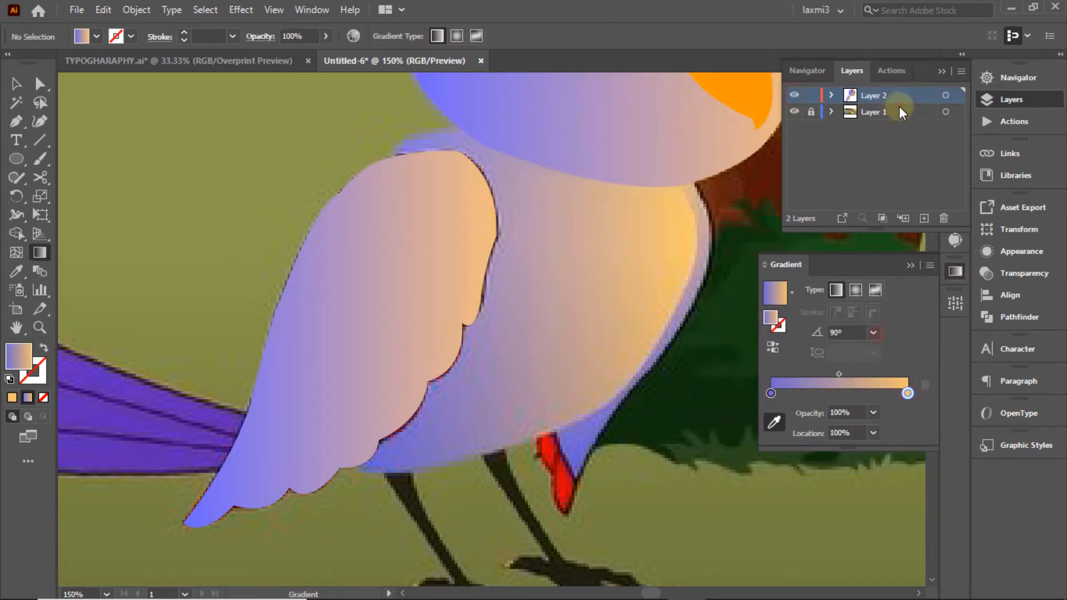
left_click(17, 82)
left_click(419, 312)
left_click(873, 352)
left_click(889, 154)
left_click(873, 351)
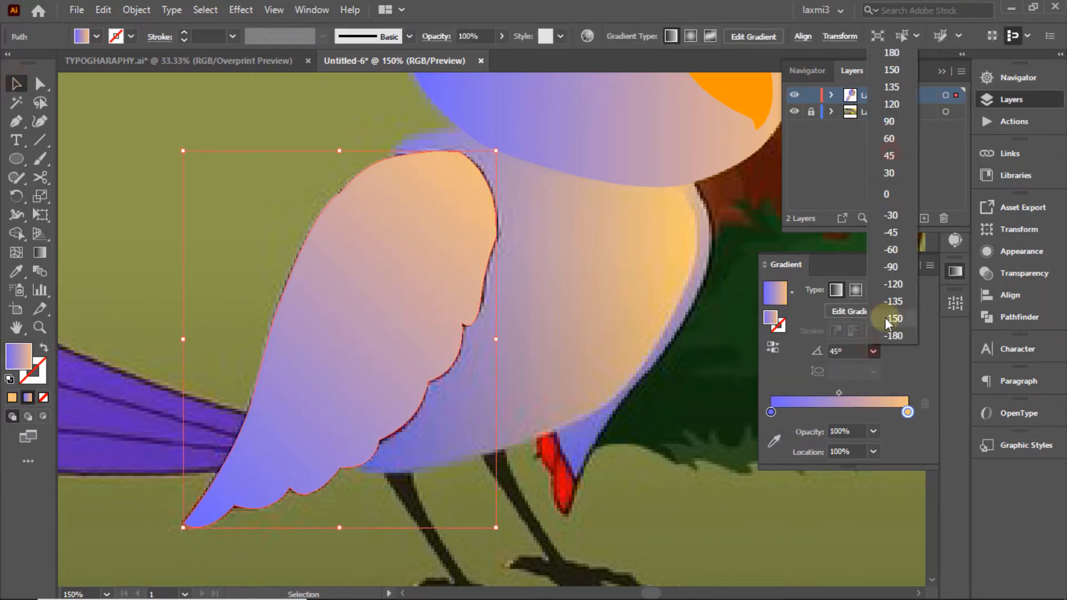
left_click(891, 216)
Step: Set the wing gradient angle to 0° with its midpoint near 68%
left_click(873, 351)
left_click(891, 172)
left_click(873, 352)
left_click(892, 173)
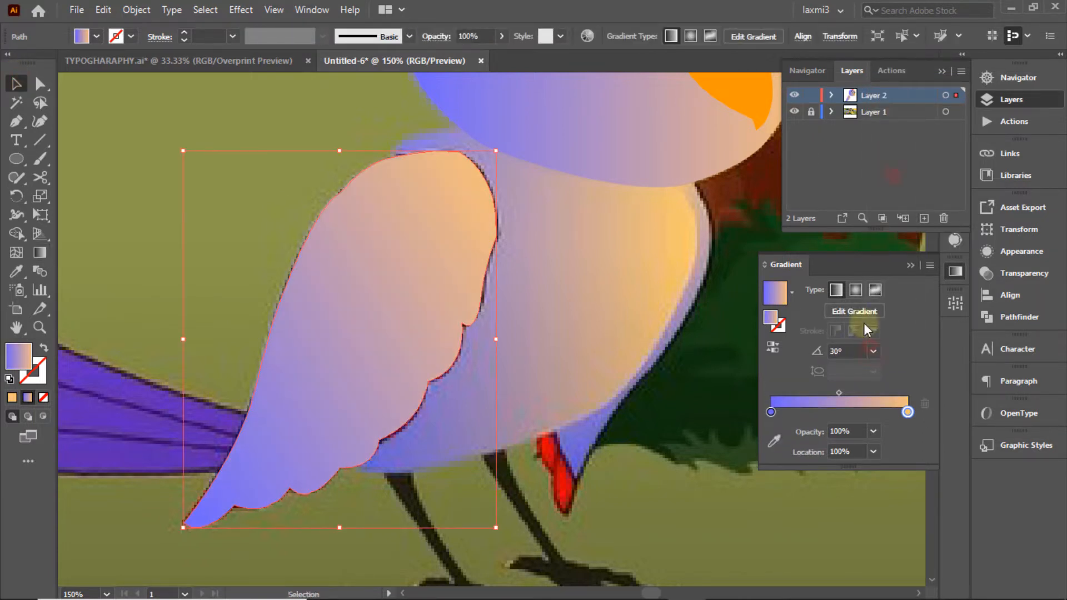
left_click(873, 352)
left_click(895, 196)
left_click_drag(839, 393, 863, 394)
left_click(569, 251)
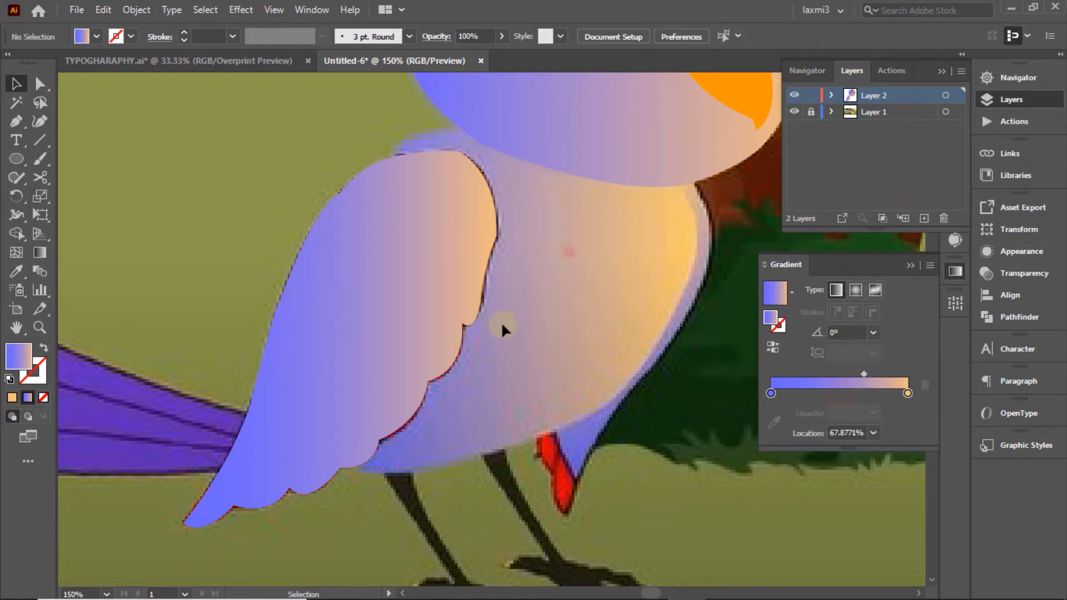
left_click(371, 324)
left_click(794, 95, "ctrl")
Step: Trace the feather edge from the wing to the red band's tip with a sharp corner
key("minus")
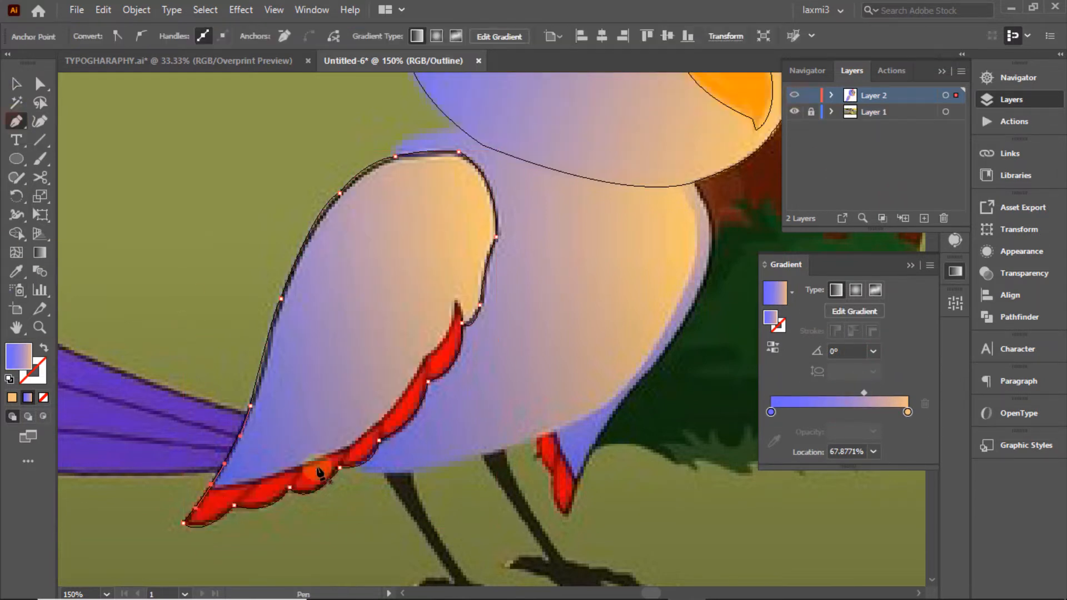
left_click(422, 401, "ctrl")
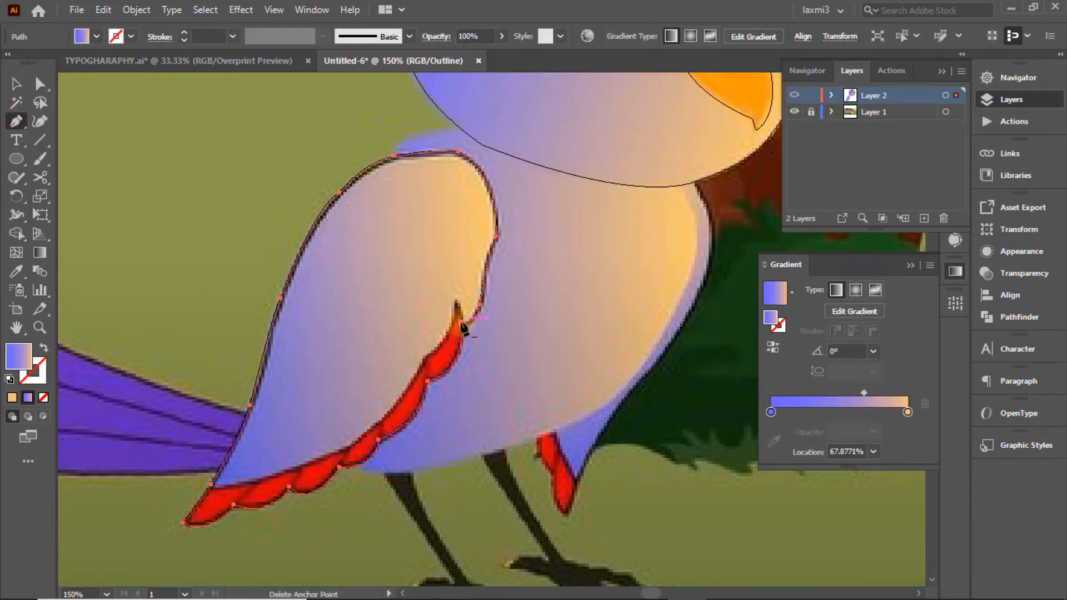
left_click(212, 484)
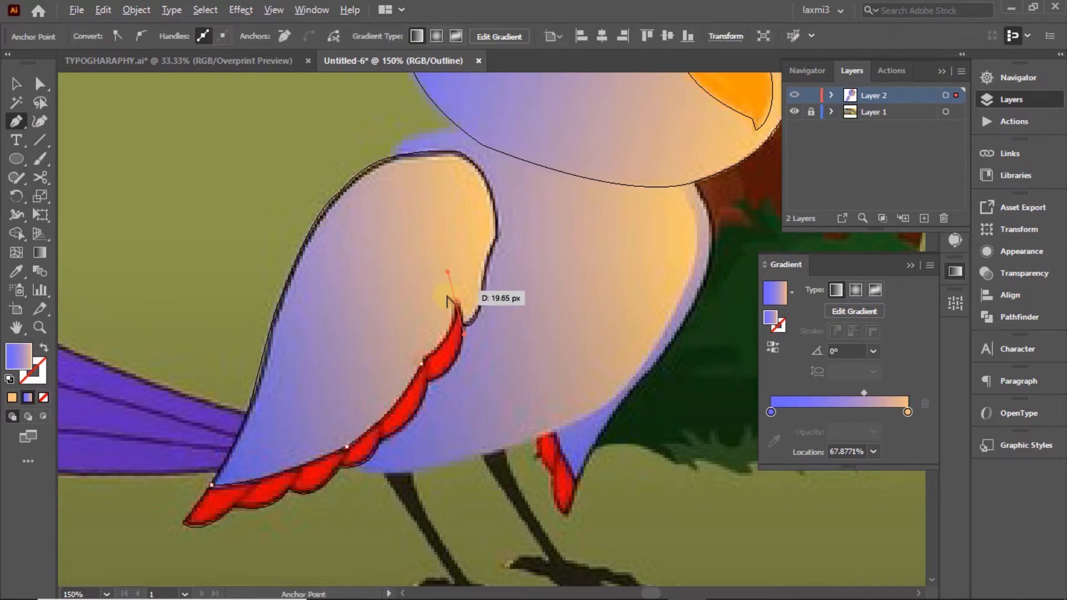
left_click(455, 303, "alt")
left_click(463, 323)
left_click(15, 83)
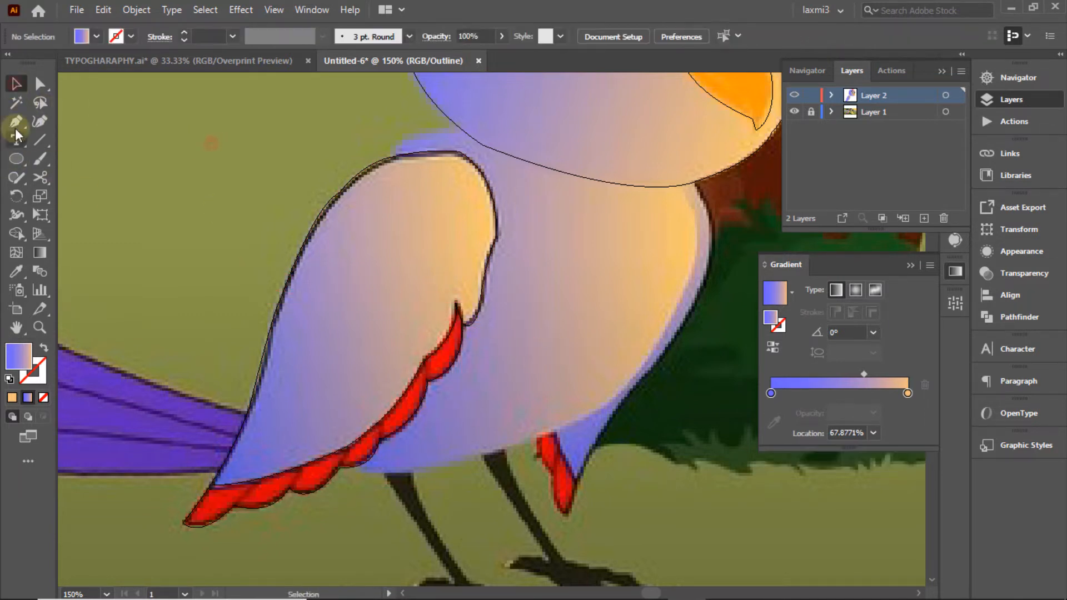
Step: Trace the scalloped feather-edge path along the wing and close it at its start
left_click(423, 364)
left_click(427, 381)
left_click(16, 84)
left_click(168, 125)
left_click(16, 121)
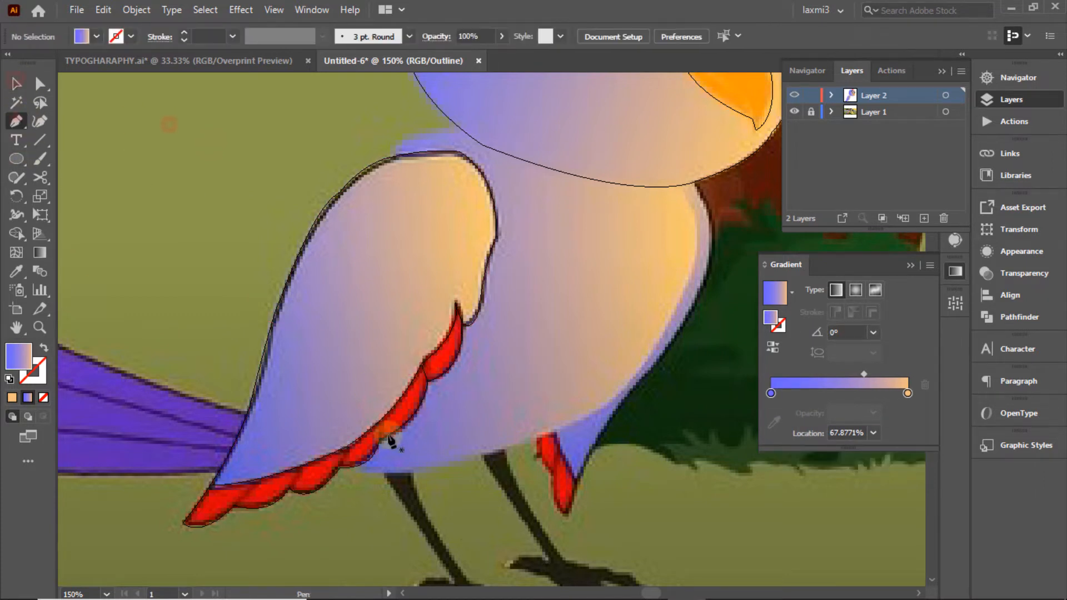
left_click(376, 426)
left_click_drag(379, 449, 376, 436)
left_click(169, 136, "ctrl")
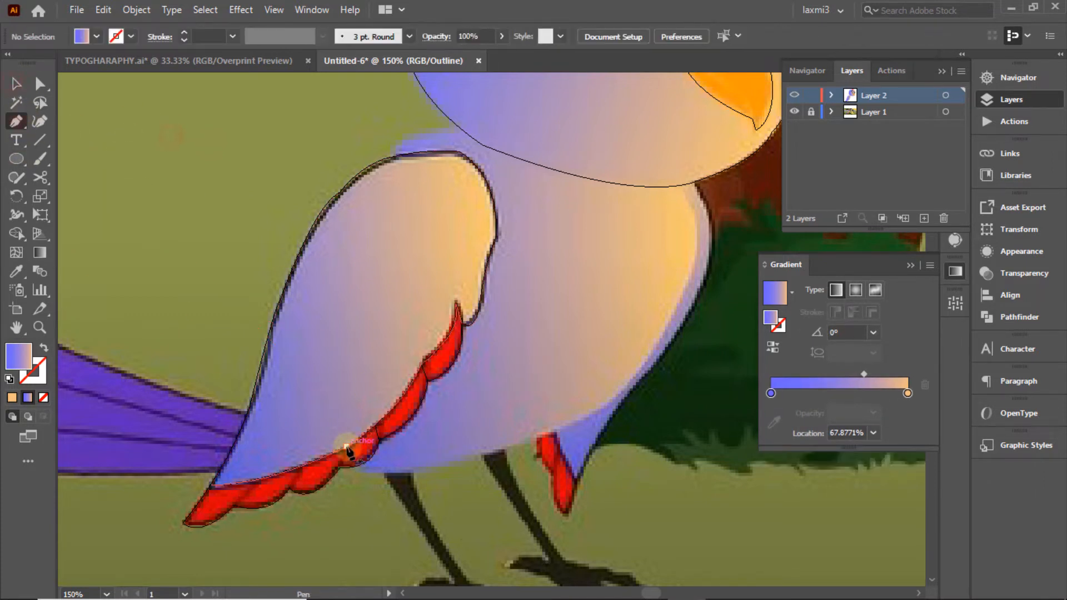
left_click(348, 451)
left_click(105, 174, "ctrl")
Step: Draw two divider lines between the red feathers and select all the wing paths
left_click(302, 467)
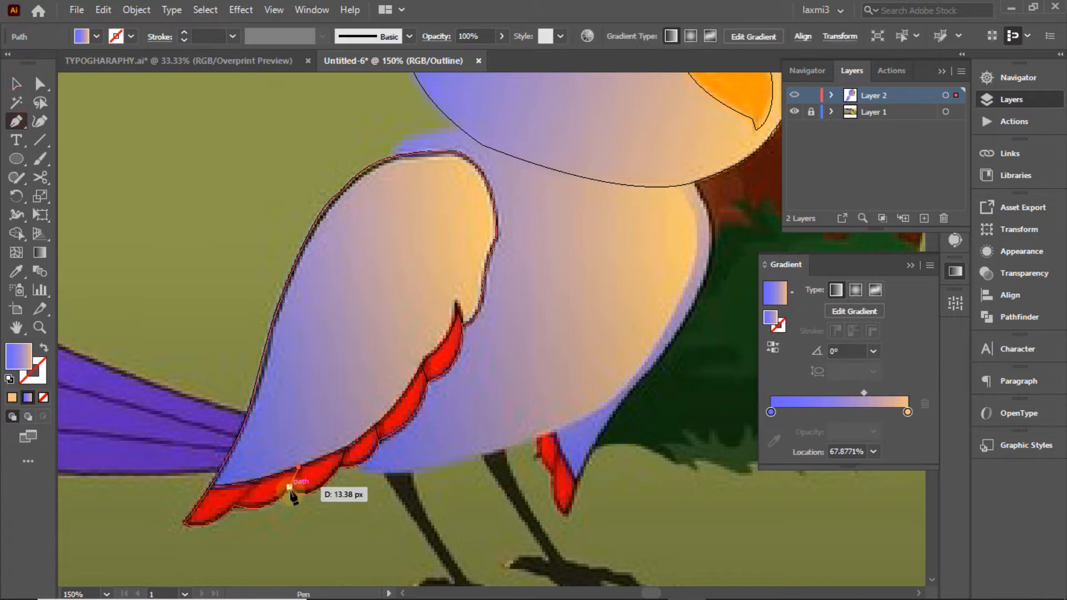
left_click(289, 489)
left_click(16, 83)
left_click(205, 137)
left_click(261, 480)
left_click(234, 506)
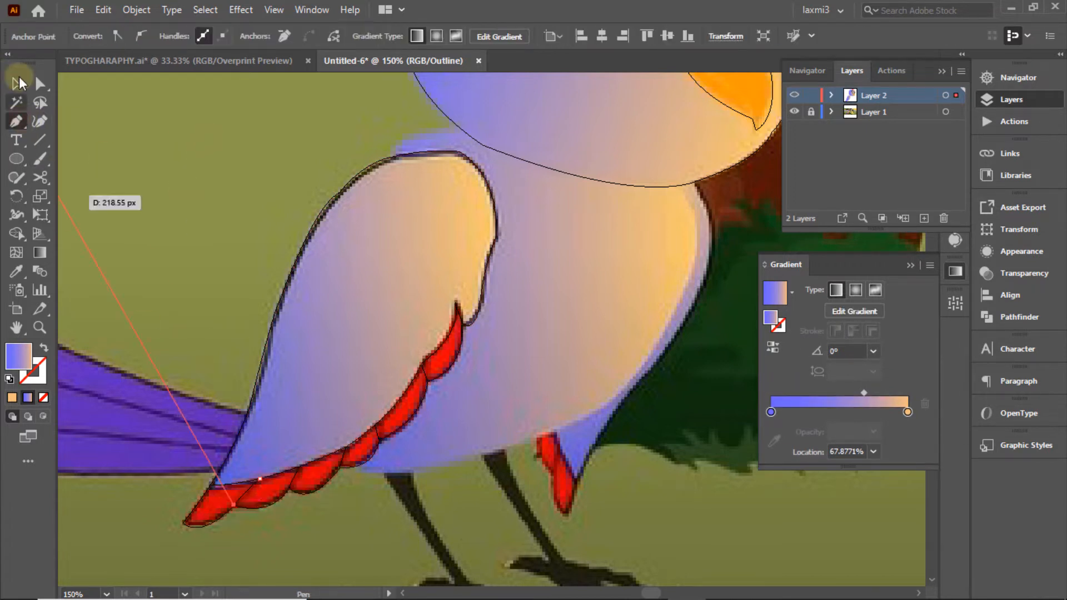
left_click(16, 82)
left_click(159, 148)
left_click_drag(512, 471, 280, 356)
left_click(795, 96, "ctrl")
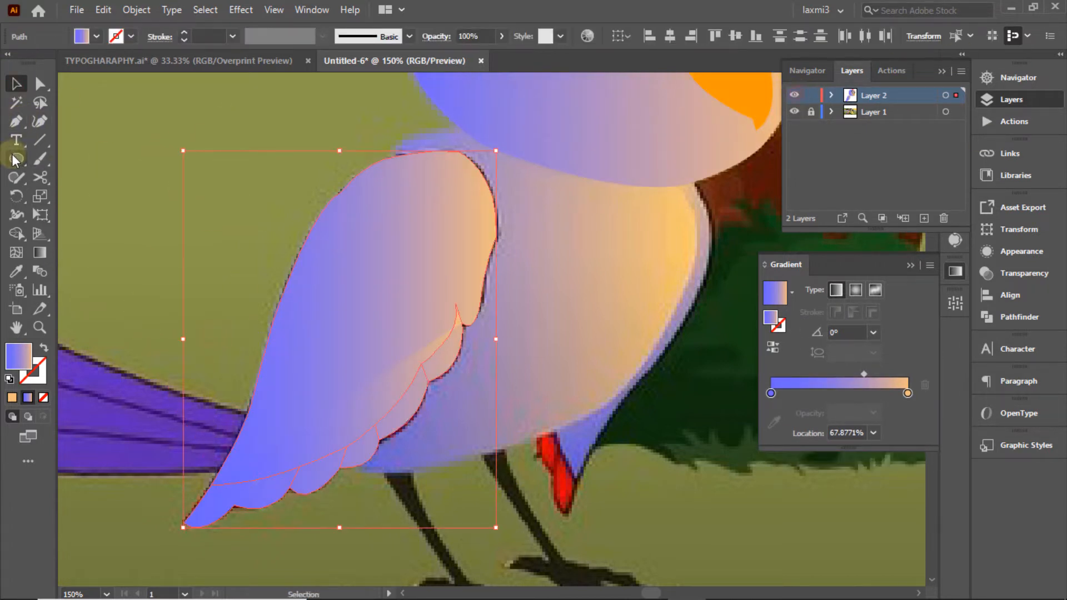
Step: Give the wing and feather-line paths a black 1 pt stroke
left_click(115, 36)
left_click(44, 63)
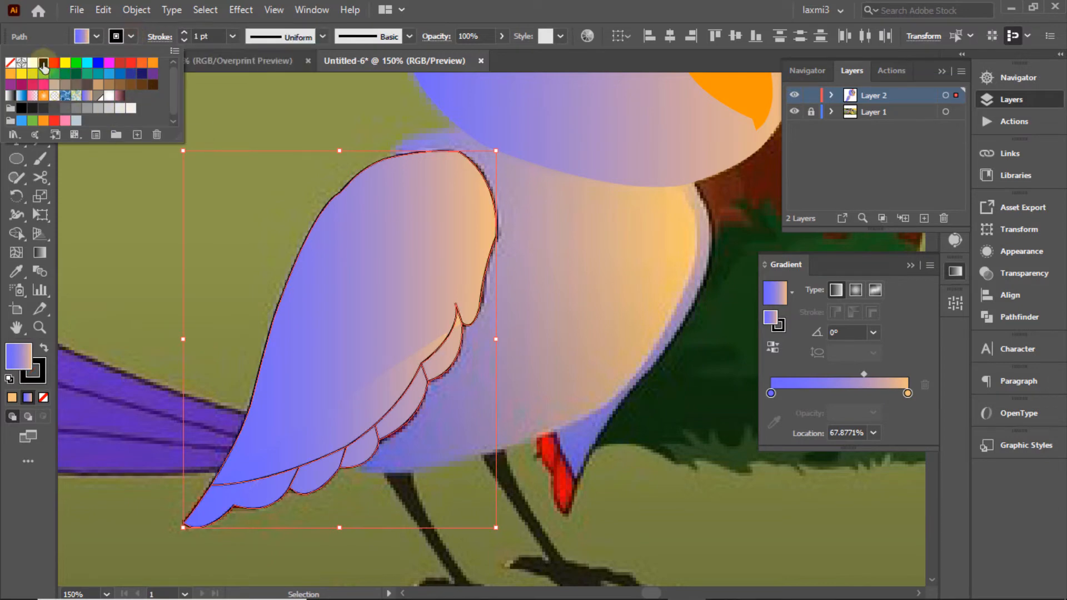
left_click(184, 33)
left_click(185, 34)
left_click(184, 40)
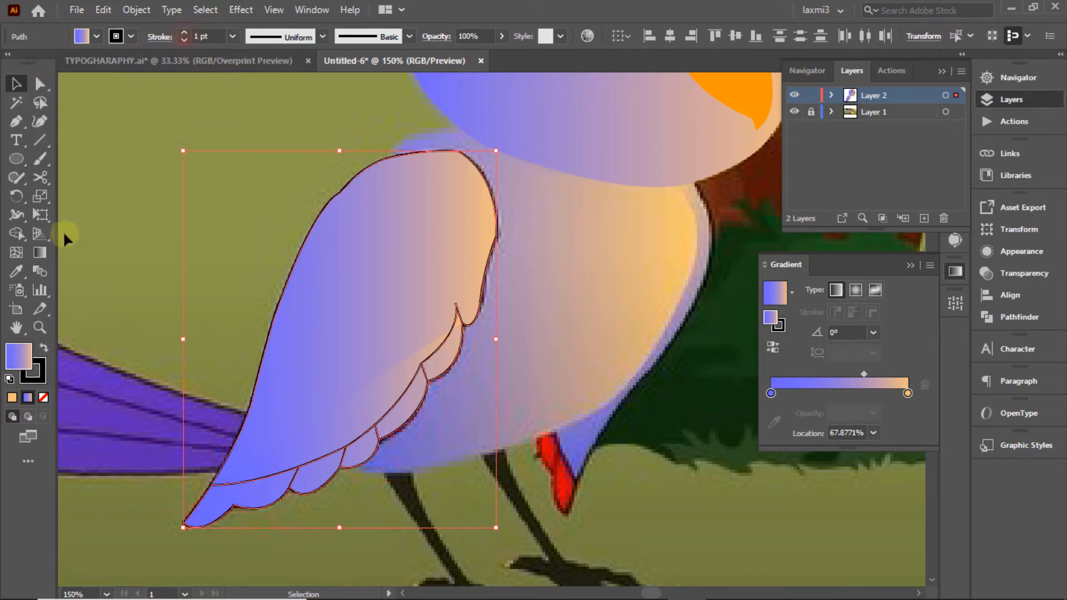
left_click(16, 233)
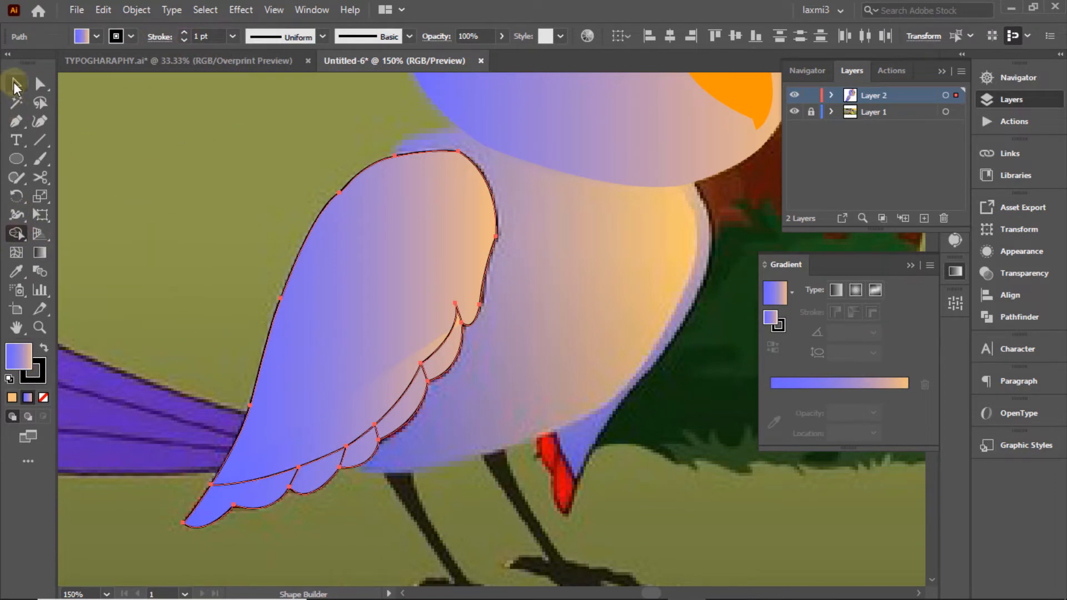
left_click(15, 83)
left_click(200, 148)
left_click(249, 491)
left_click(131, 36)
left_click(44, 63)
left_click(294, 227)
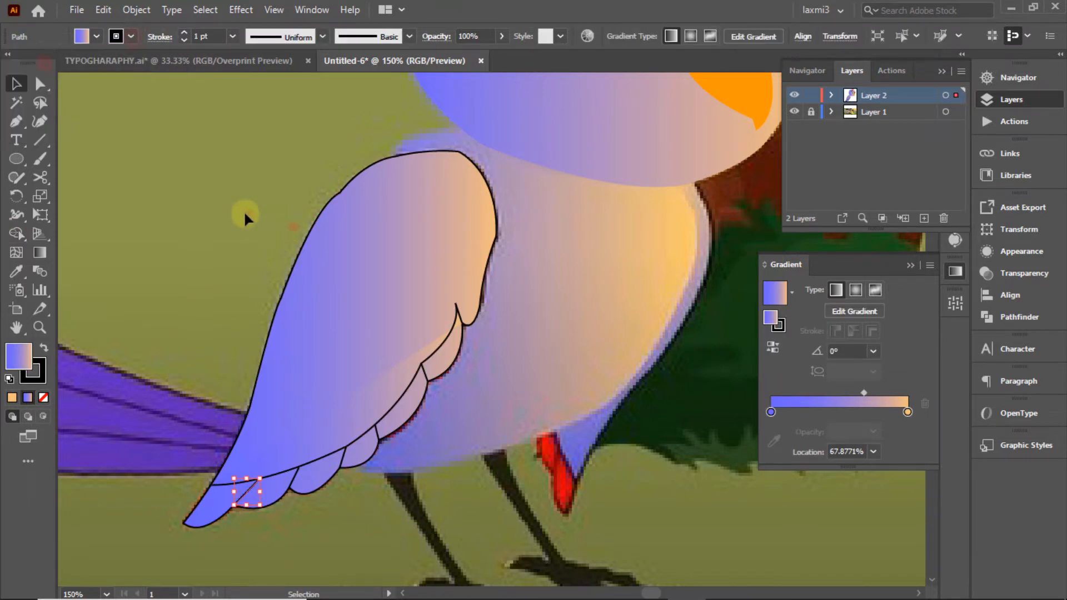
Step: Shape Builder: merge the lower feathers into the wing and split off the middle feathers
left_click_drag(174, 219, 497, 462)
left_click(15, 232)
left_click(218, 502)
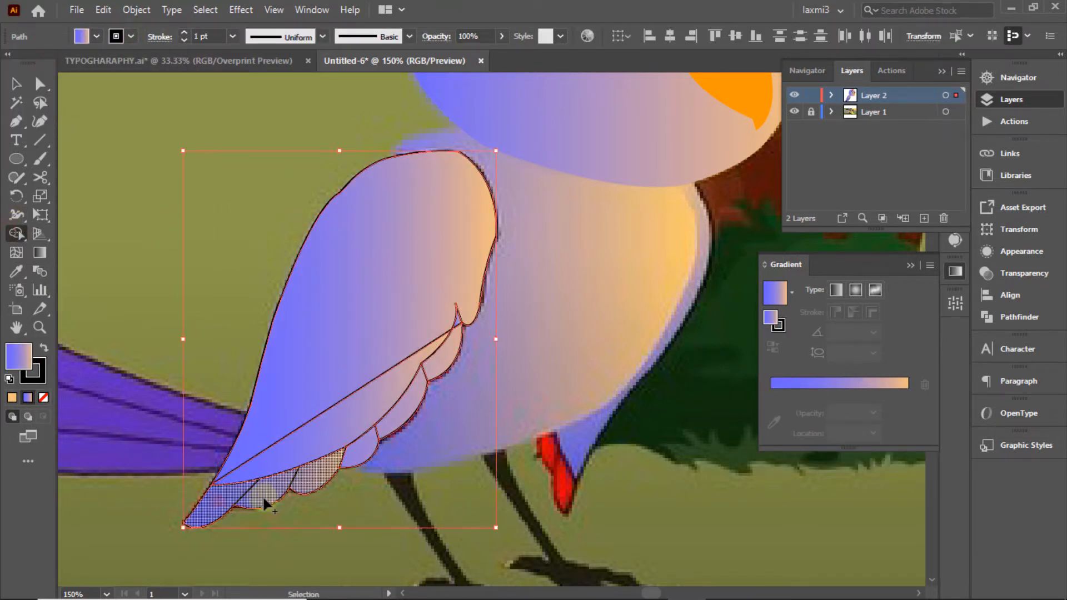
mouse_move(268, 484)
left_mouse_down()
mouse_move(426, 380)
mouse_move(359, 405)
left_mouse_up()
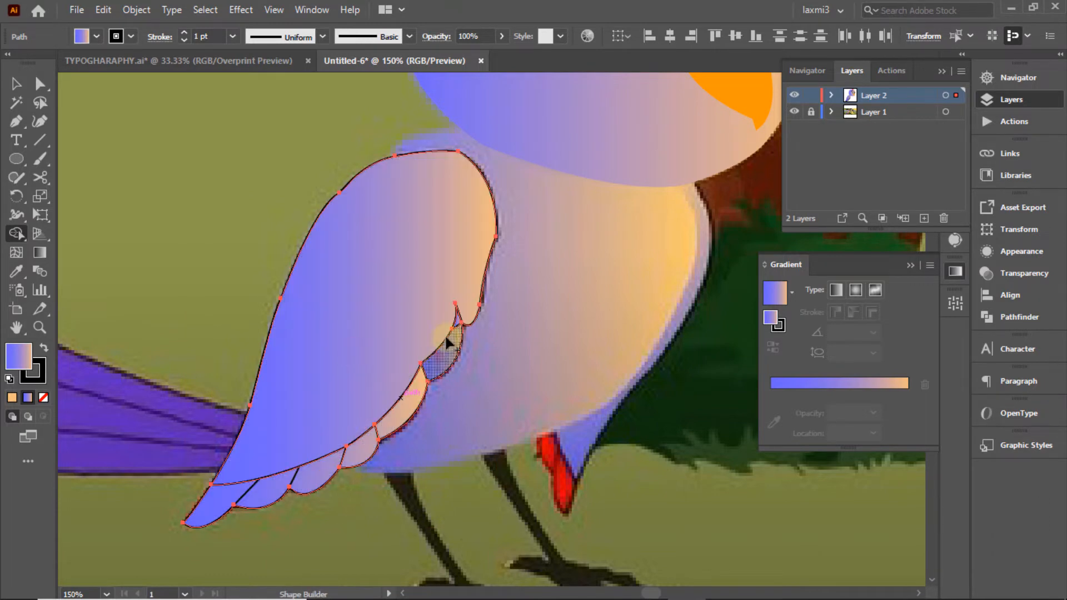
left_click_drag(412, 401, 384, 439)
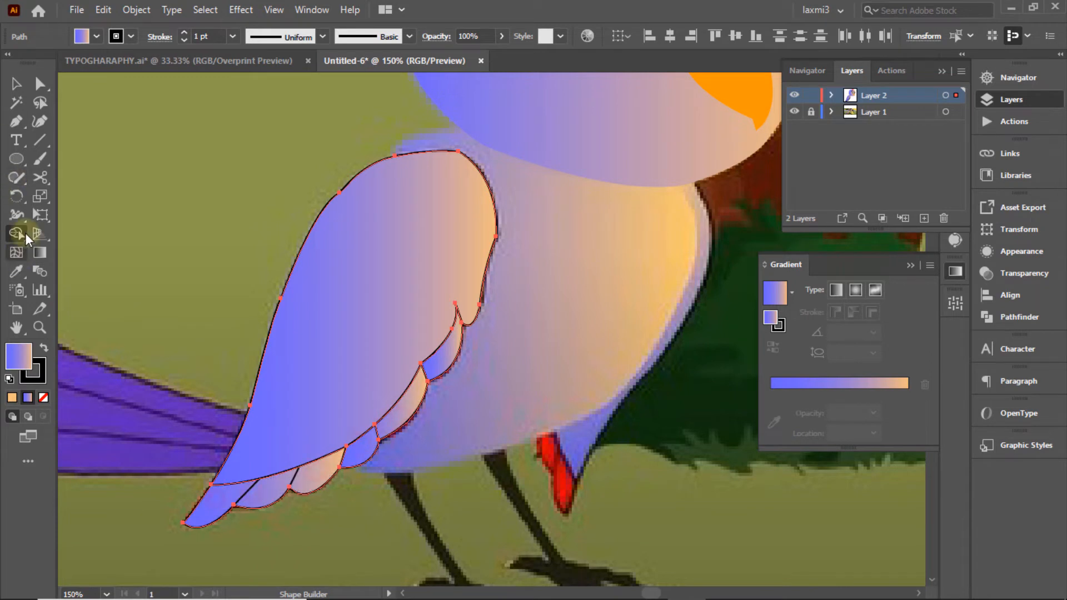
Step: Live Paint the four feather sections red with no stroke
left_click_drag(22, 234, 119, 253)
left_click(96, 37)
left_click(54, 62)
left_click(131, 36)
left_click(11, 63)
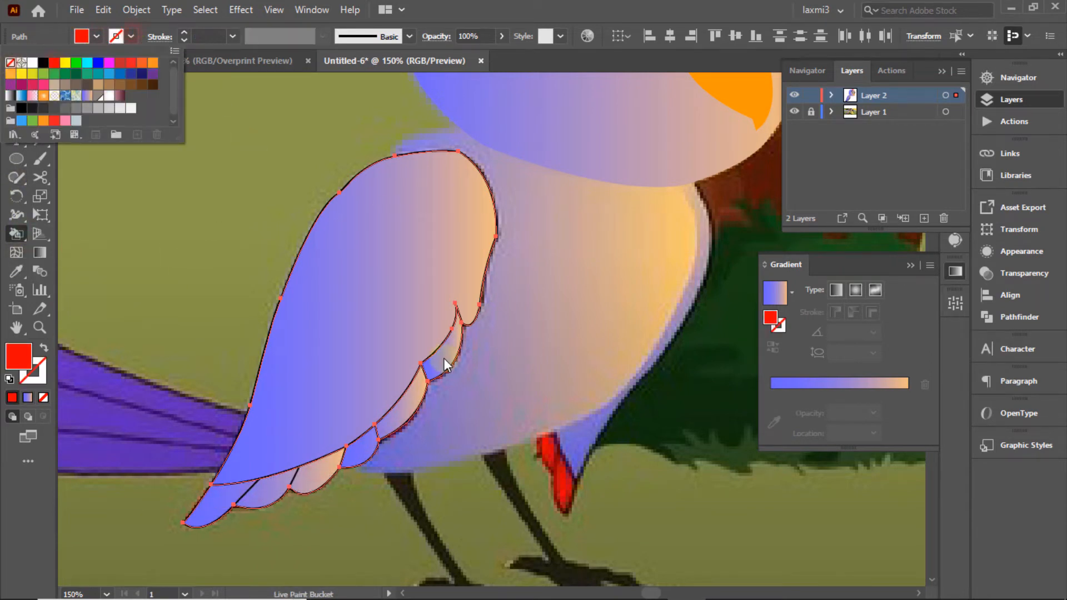
left_click(444, 360)
left_click(409, 404)
left_click(362, 448)
left_click(309, 476)
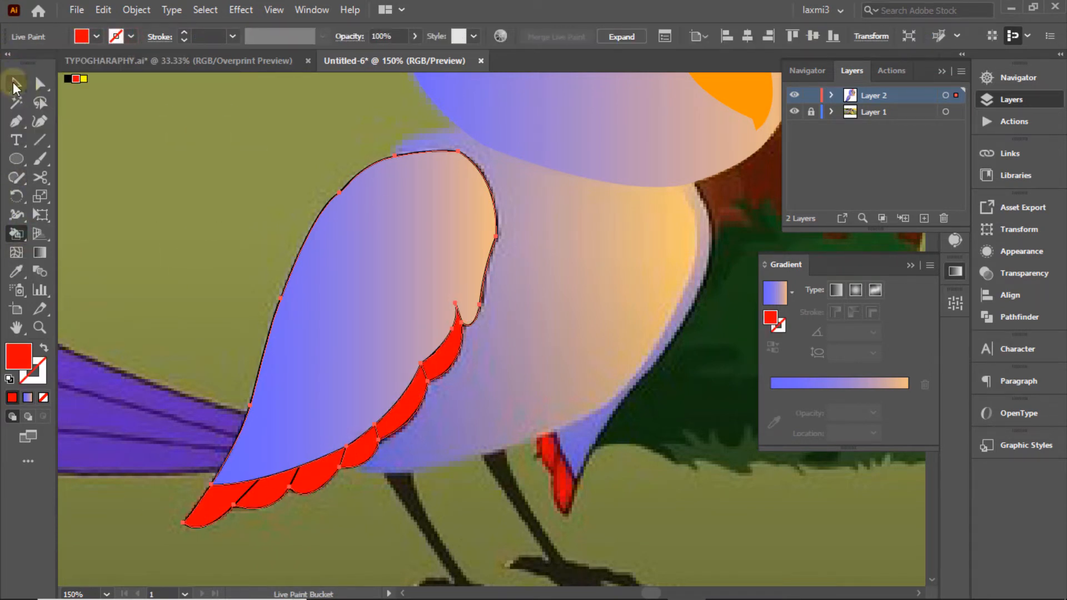
left_click(15, 85)
left_click(213, 114)
left_click(795, 95, "ctrl")
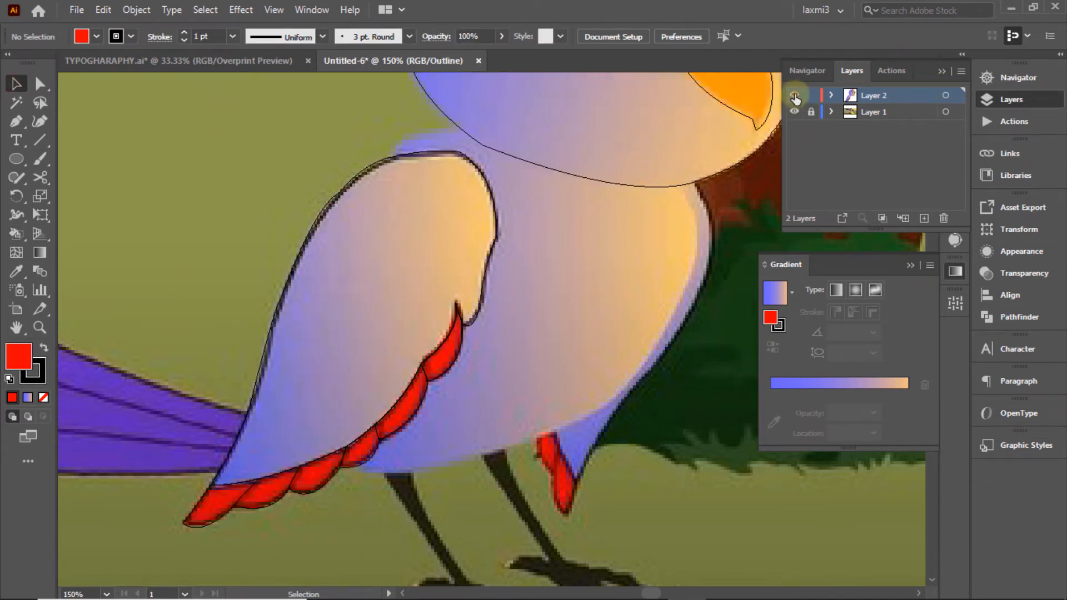
Step: Trace the body outline down its right side and around the leg with curved and corner anchors
left_click(794, 96, "ctrl")
left_click(795, 96, "ctrl")
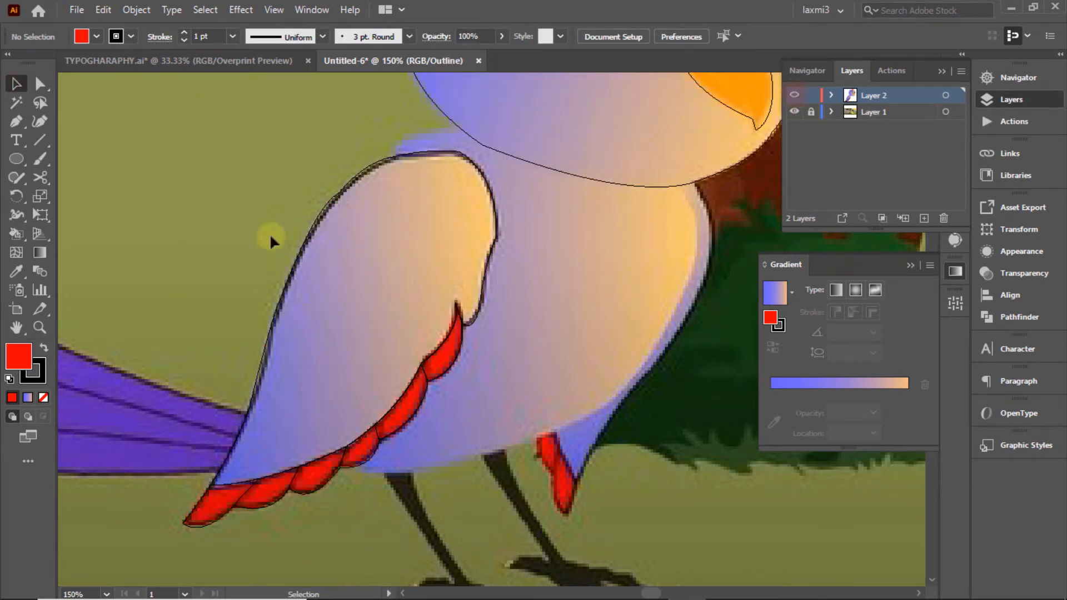
left_click(696, 182)
left_click_drag(704, 286, 678, 336)
left_click(704, 285)
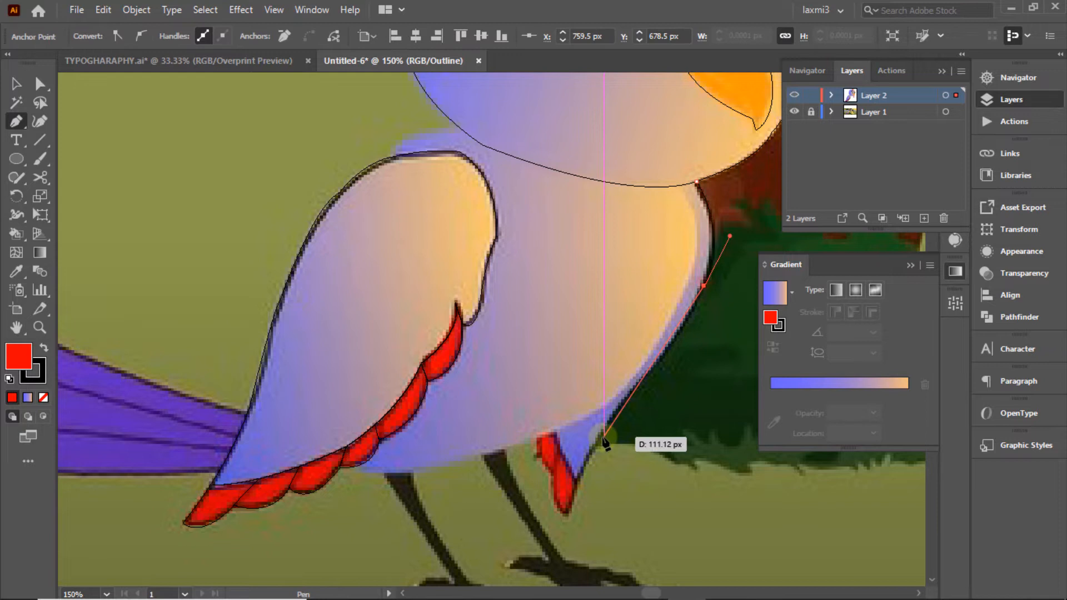
left_click(647, 377)
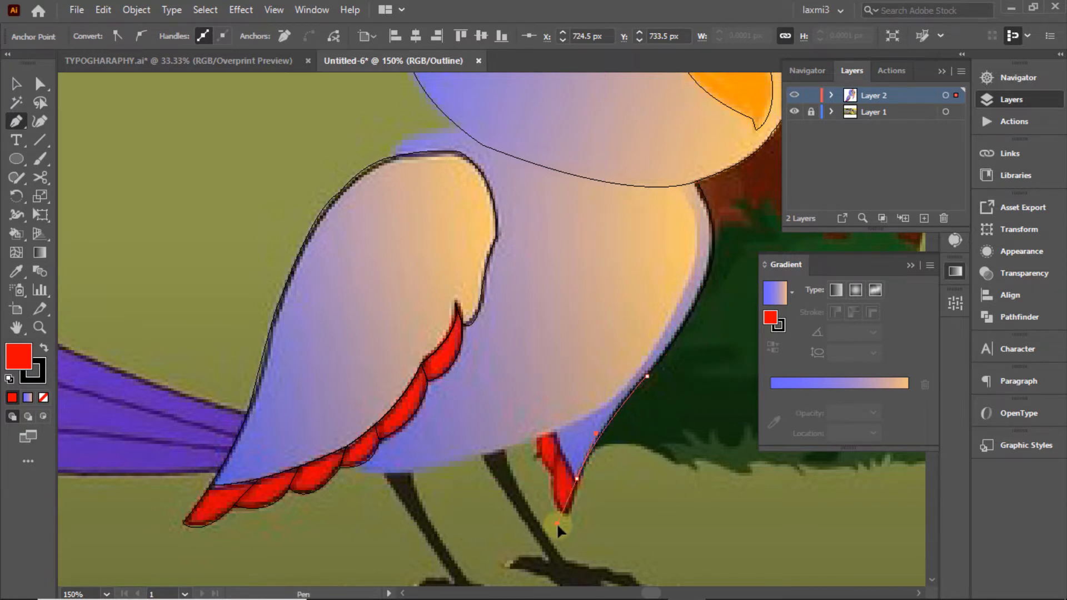
left_click_drag(579, 496, 514, 454)
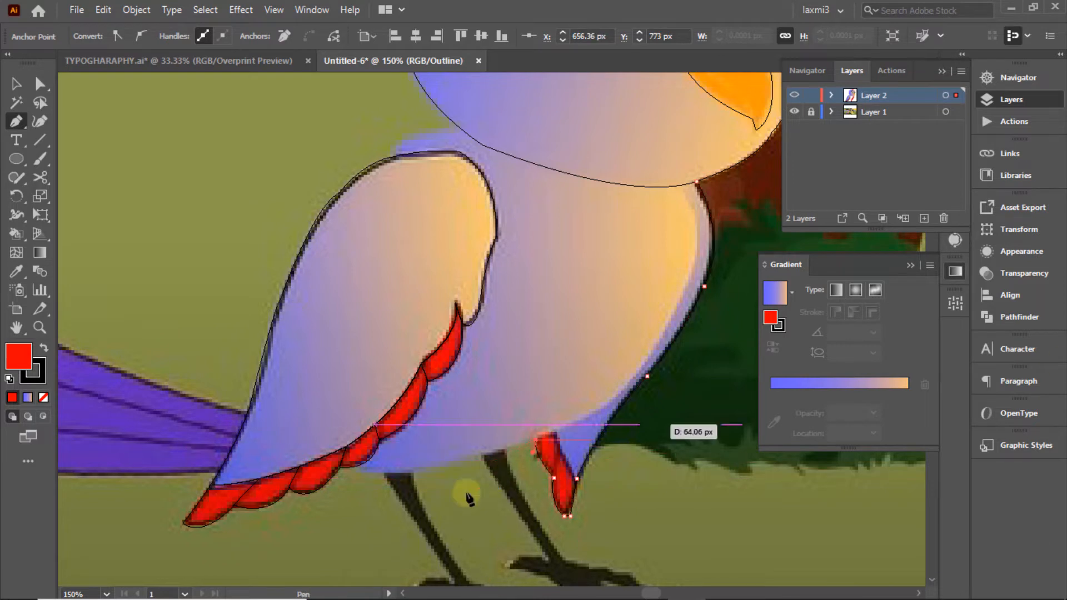
left_click_drag(394, 473, 367, 472)
Step: Carry the outline along the belly, over the top of the body and back around the neck to close it
left_click(347, 467)
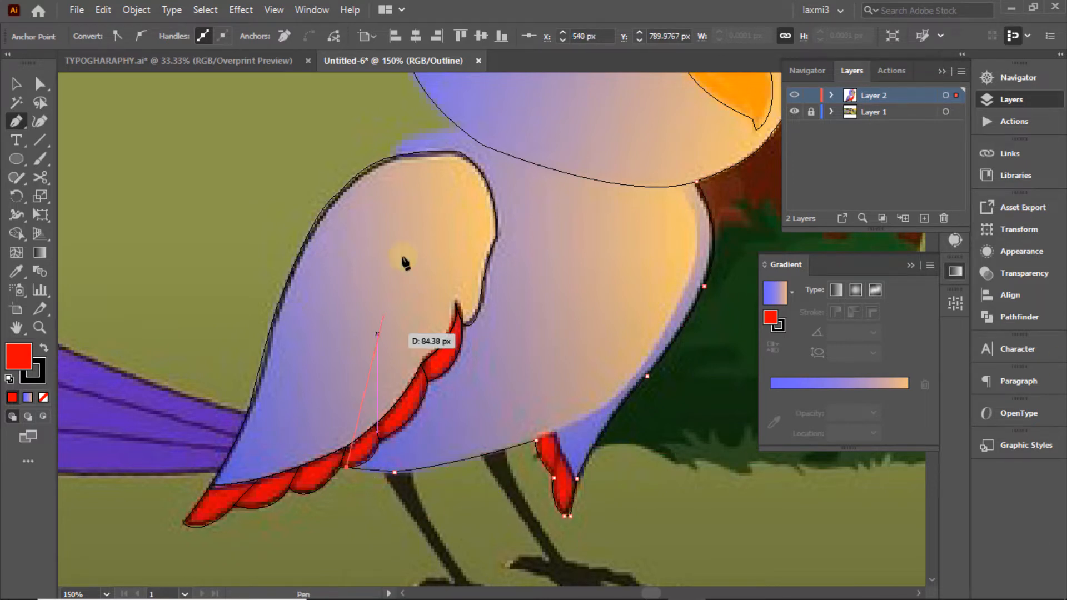
left_click_drag(394, 156, 485, 139)
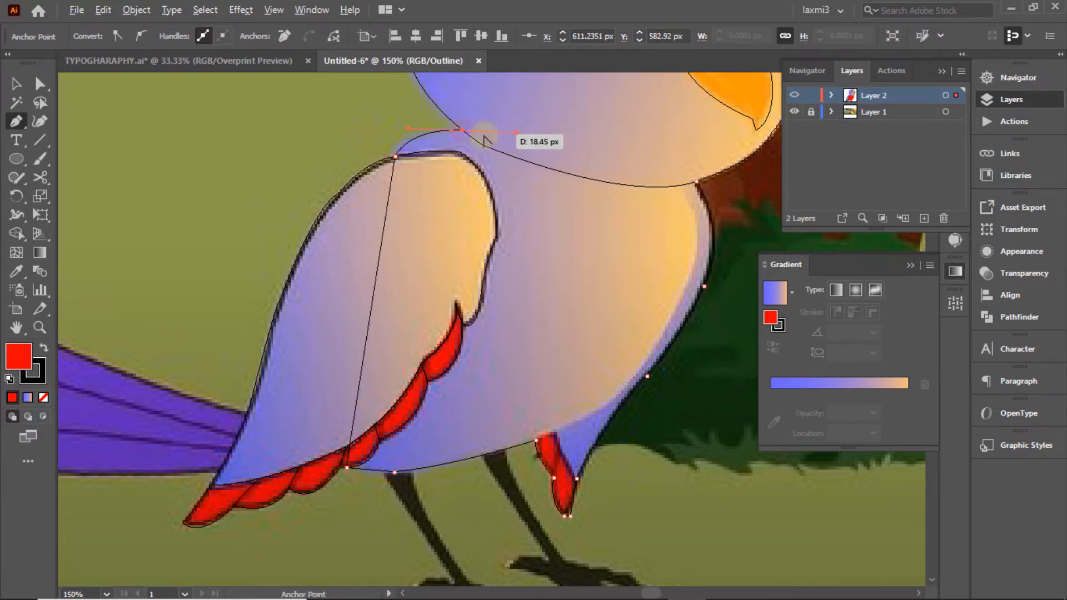
left_click_drag(731, 259, 730, 236)
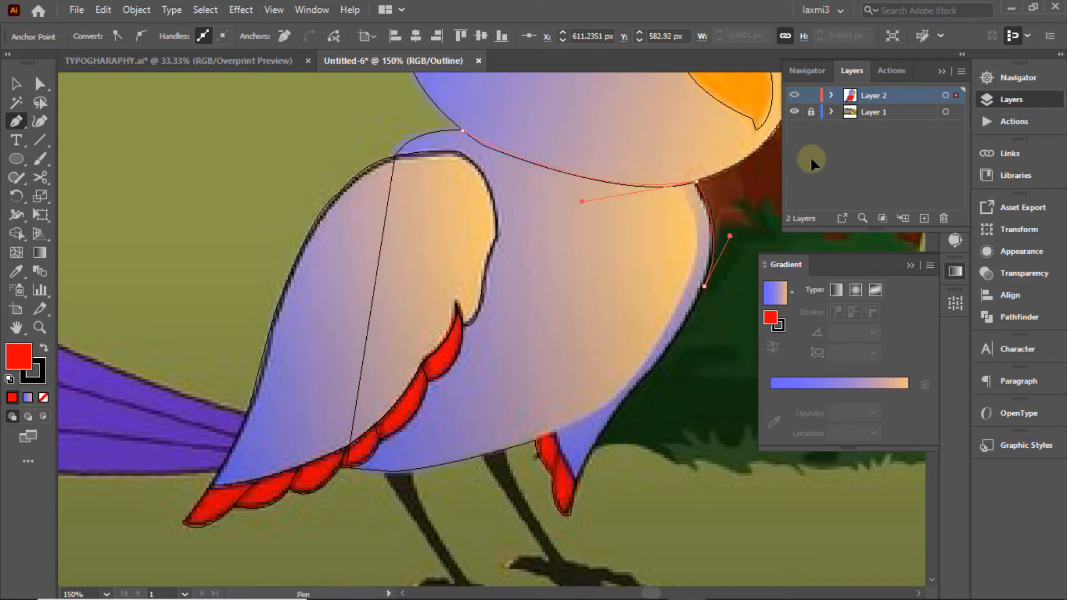
left_click_drag(811, 158, 810, 159)
Step: Select the new body outline and fill it with the purple-to-peach gradient
left_click(17, 84)
left_click(184, 124)
left_click(713, 238)
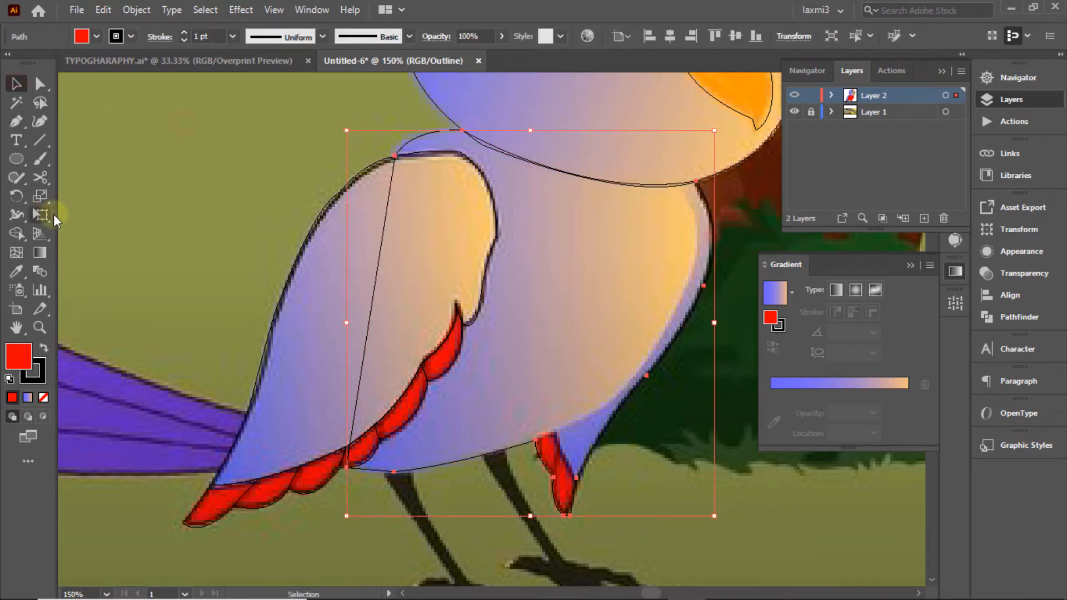
left_click(775, 293)
left_click(794, 95, "ctrl")
Step: Send the body shape behind the wing with Arrange > Send to Back
right_click(668, 237)
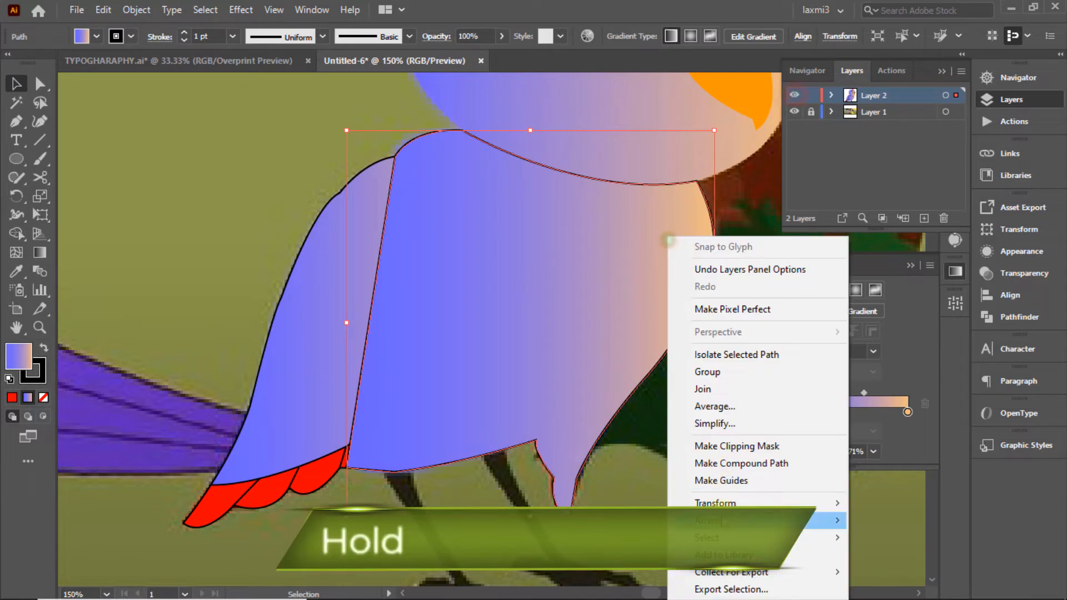
mouse_move(823, 520)
left_click(918, 498)
left_click(226, 130)
left_click(593, 249)
Step: Shift the body's gradient midpoint to 54.4693% and raise its top edge slightly
left_click(795, 98, "ctrl")
left_click(795, 97, "ctrl")
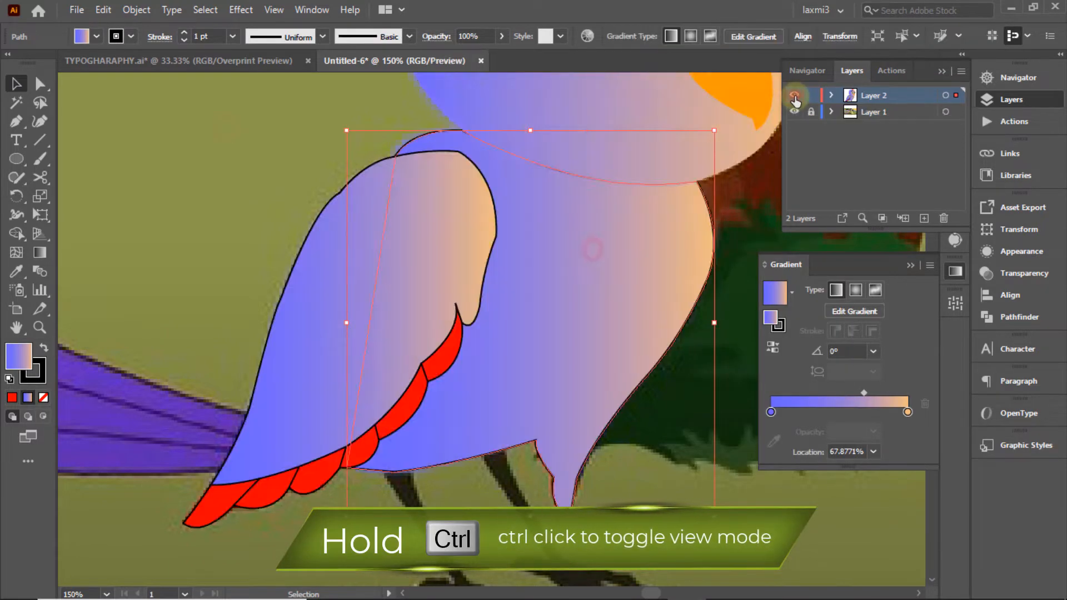
left_click(794, 97, "ctrl")
left_click(795, 99, "ctrl")
left_click_drag(863, 392, 844, 392)
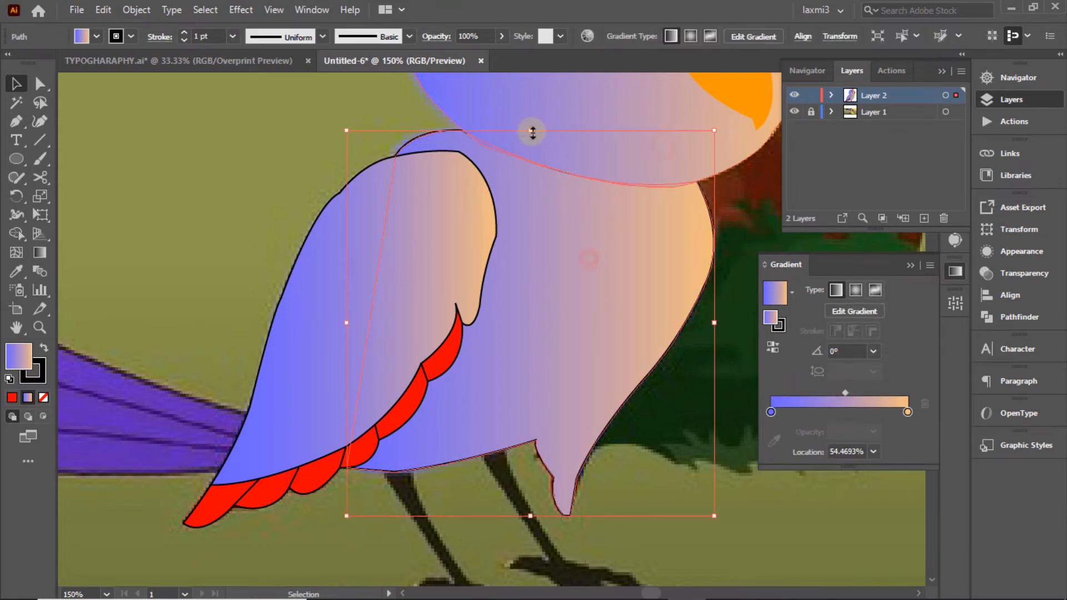
left_click_drag(530, 130, 534, 127)
left_click(760, 223)
left_click(598, 289)
Step: Start a new Pen path curving up from the lower belly edge
left_click(794, 97, "ctrl")
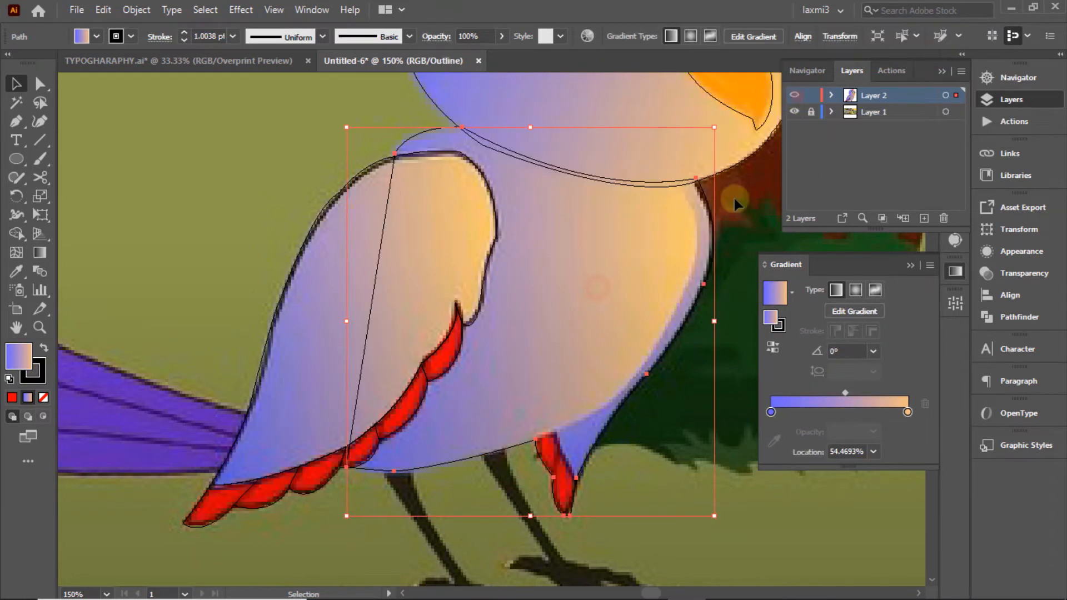
left_click(521, 414)
left_click(18, 122)
left_click(537, 439)
left_click_drag(614, 396, 631, 378)
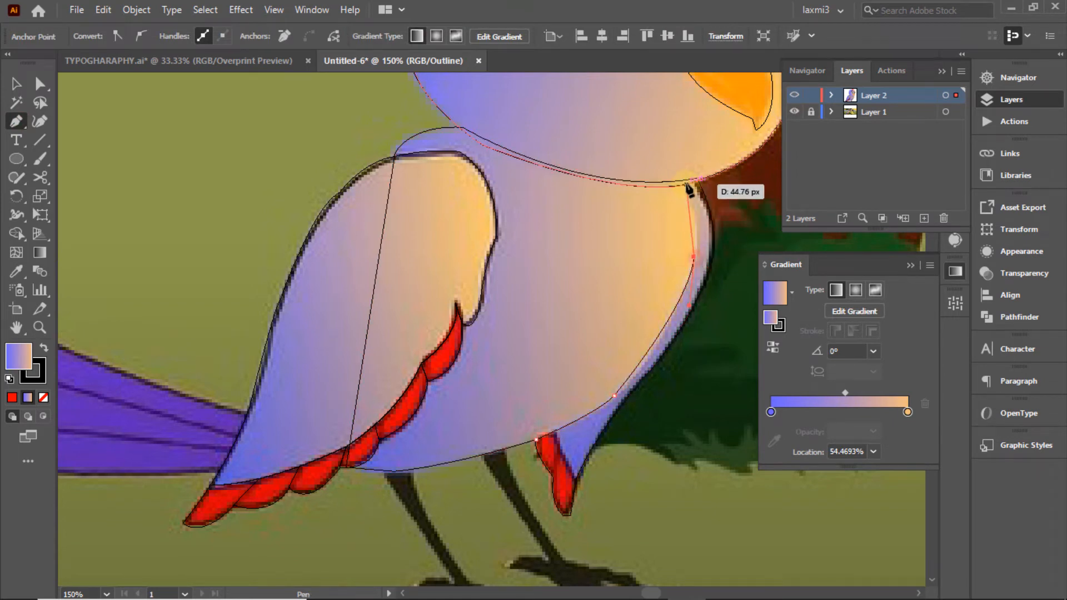
Step: Finish the edge curve at the chest and split off the belly-edge strip with Shape Builder
left_click_drag(689, 189, 664, 162)
left_click(16, 85)
left_click_drag(718, 240, 674, 280)
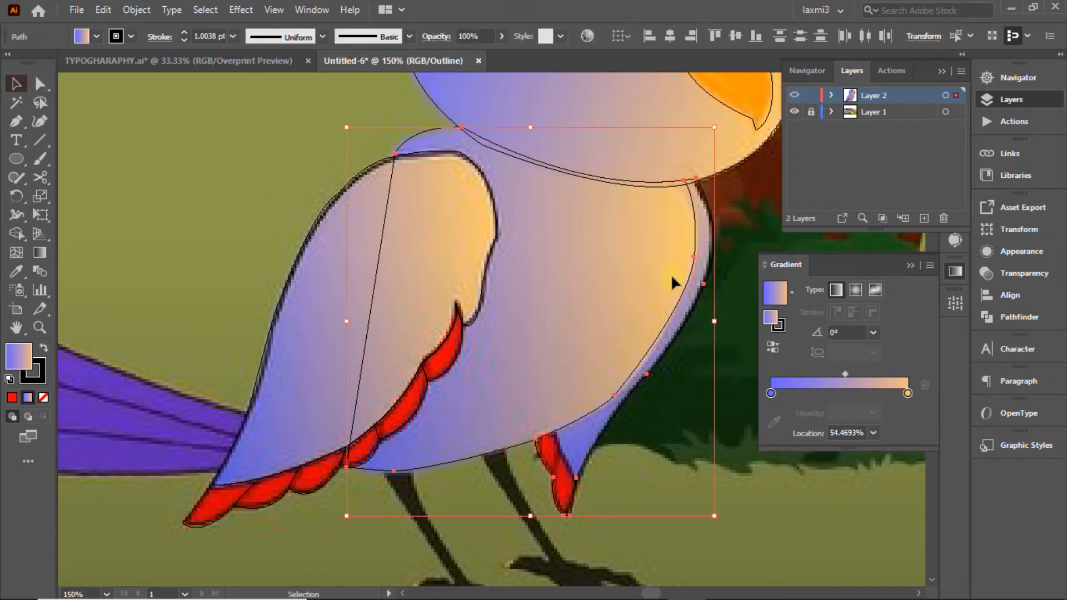
left_click(795, 96, "ctrl")
left_click(16, 233)
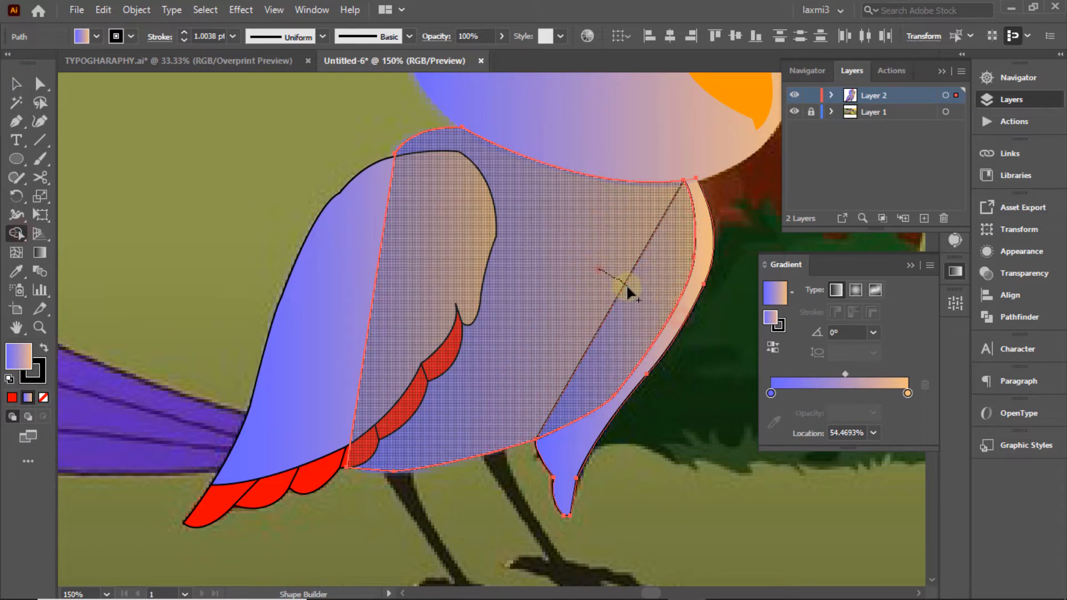
left_click(687, 285)
key("v")
Step: Set the belly-edge strip's gradient angle to 135°
left_click(767, 186)
left_click(794, 95, "ctrl")
left_click(795, 95, "ctrl")
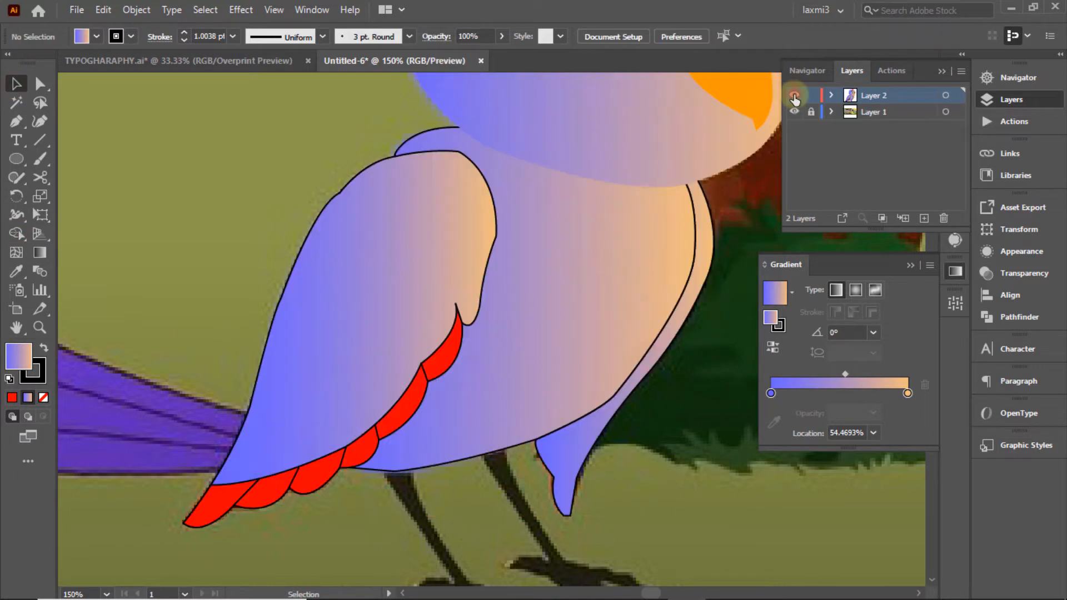
left_click(795, 96, "ctrl")
left_click(794, 96, "ctrl")
left_click(795, 95, "ctrl")
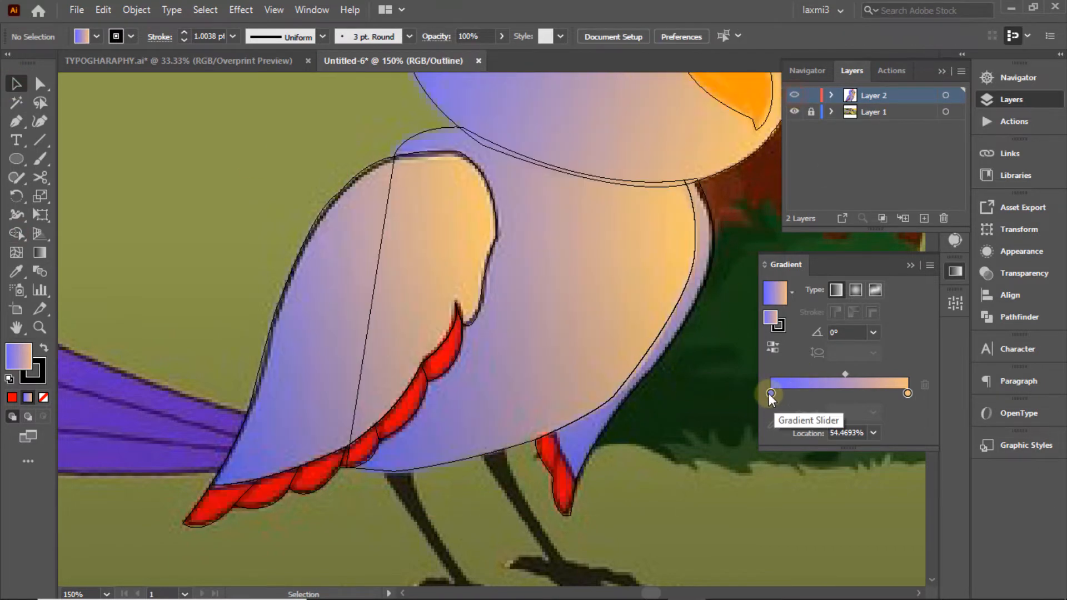
left_click(795, 95, "ctrl")
left_click(675, 336)
left_click(873, 351)
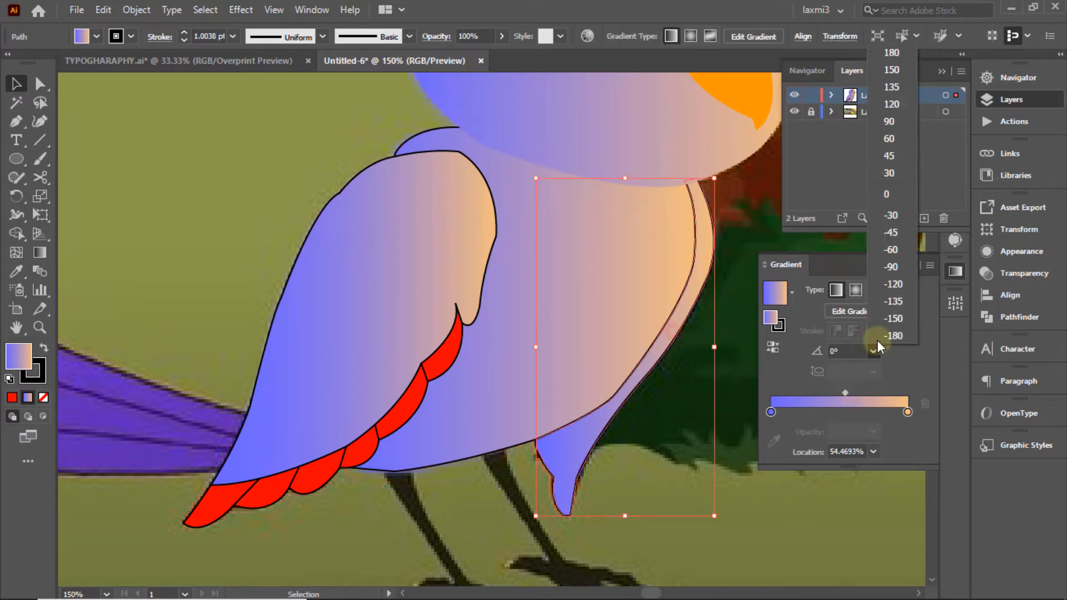
left_click(886, 97)
Step: Set the belly-edge strip's stroke to None
left_click(614, 562)
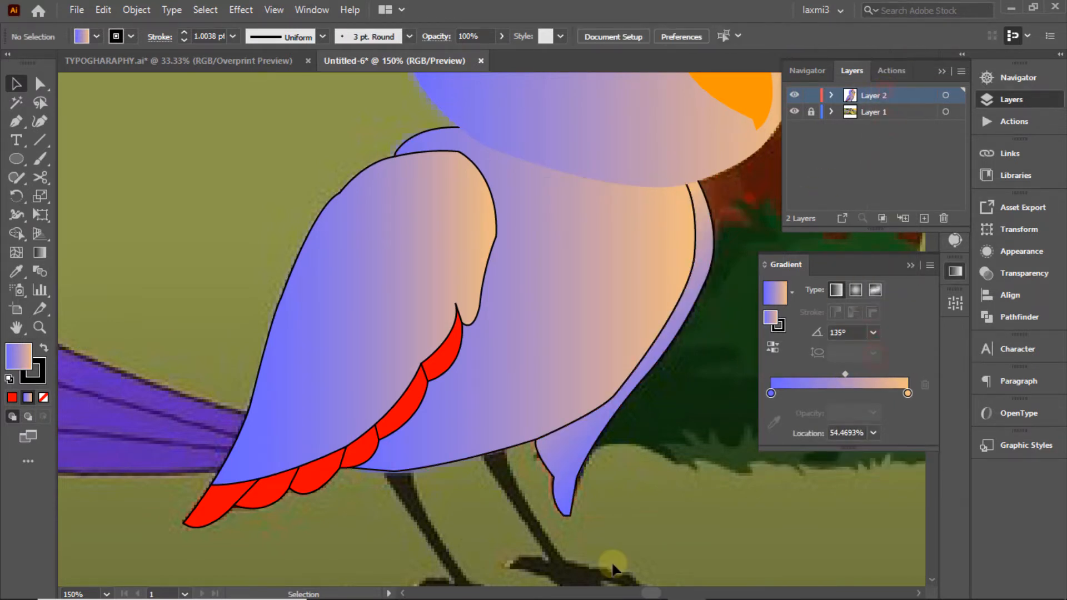
left_click(621, 291)
left_click(794, 96, "ctrl")
left_click(619, 292)
left_click(794, 96, "ctrl")
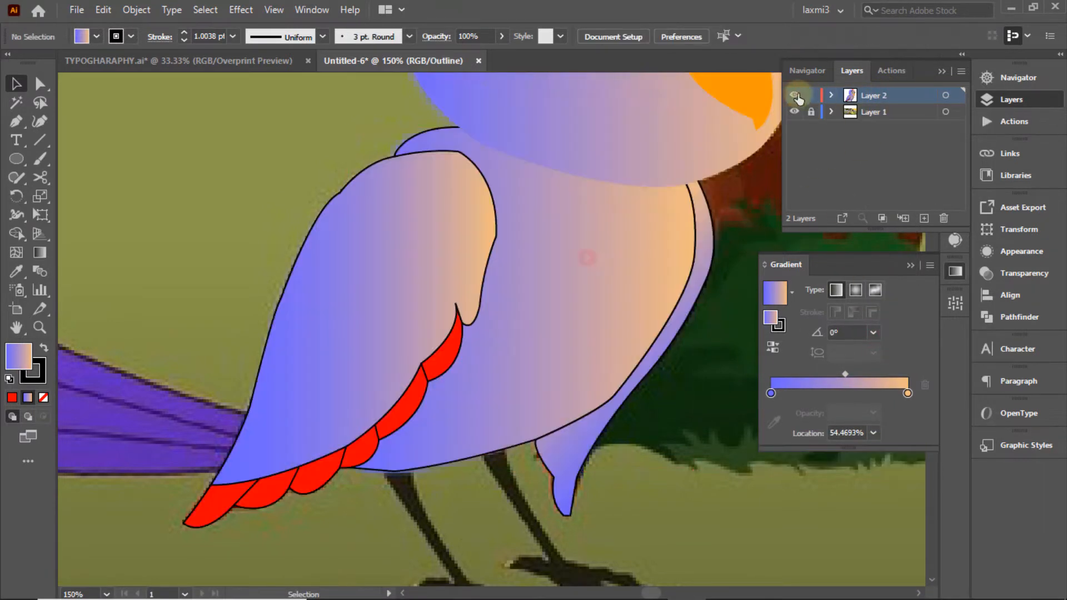
left_click(583, 276)
left_click(131, 36)
left_click(12, 65)
left_click(754, 205)
left_click(754, 207)
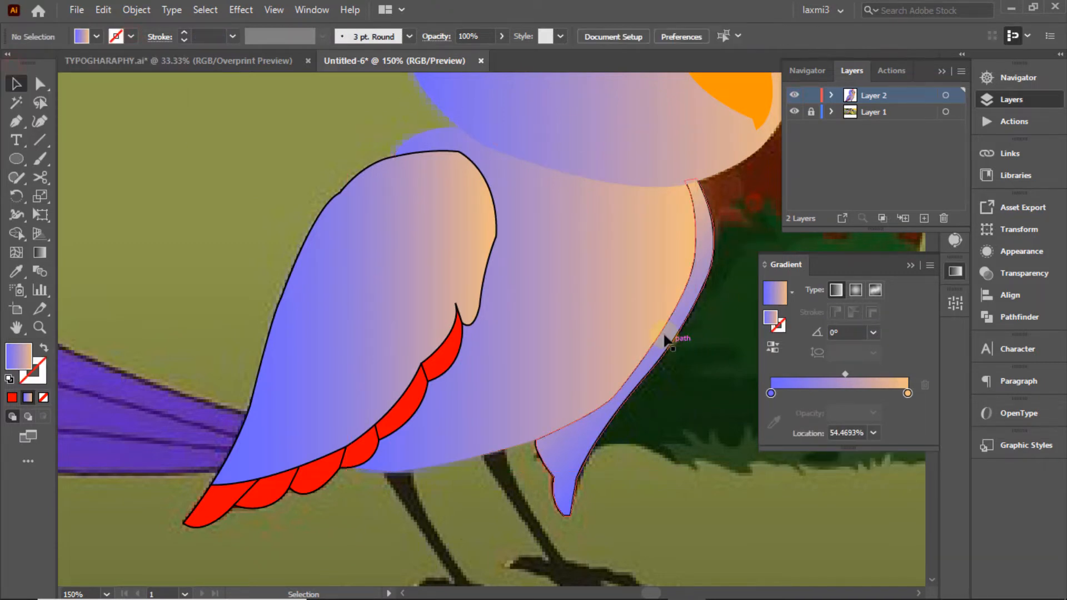
Step: Send the stripe behind the body and nudge the belly edge down and left
left_click(708, 252)
right_click(703, 278)
left_click(754, 521)
left_click(570, 499)
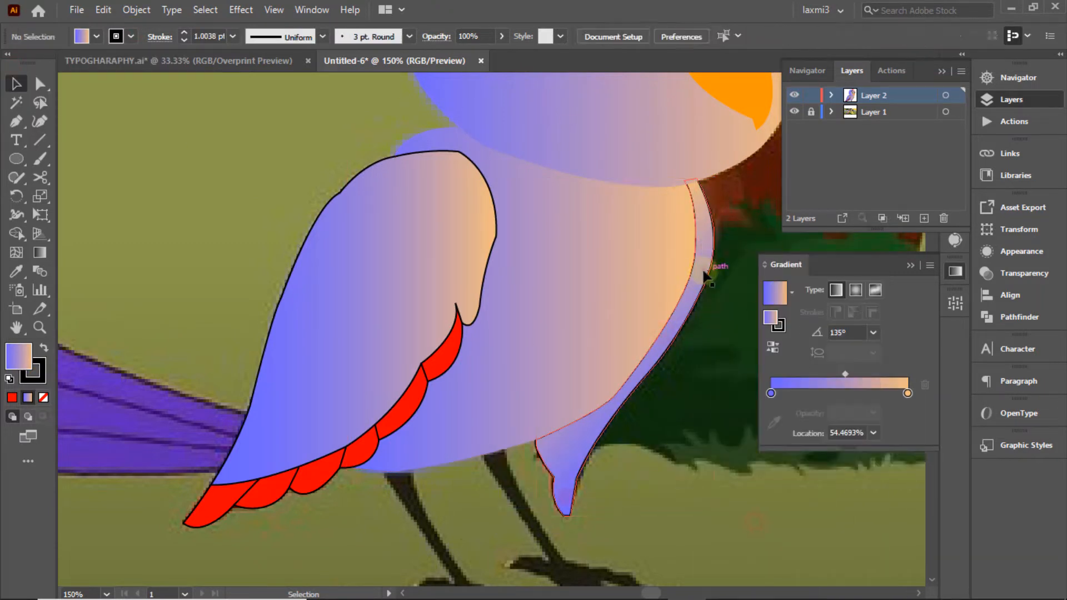
left_click(746, 201)
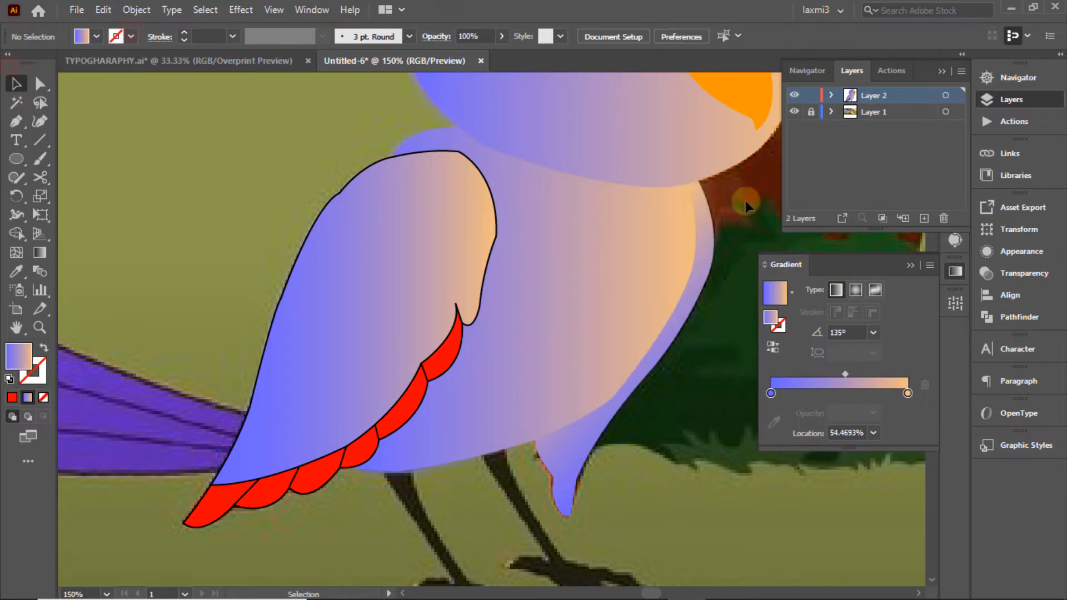
left_click(704, 273)
key("Down")
key("Down")
key("Left")
key("Left")
left_click(689, 362)
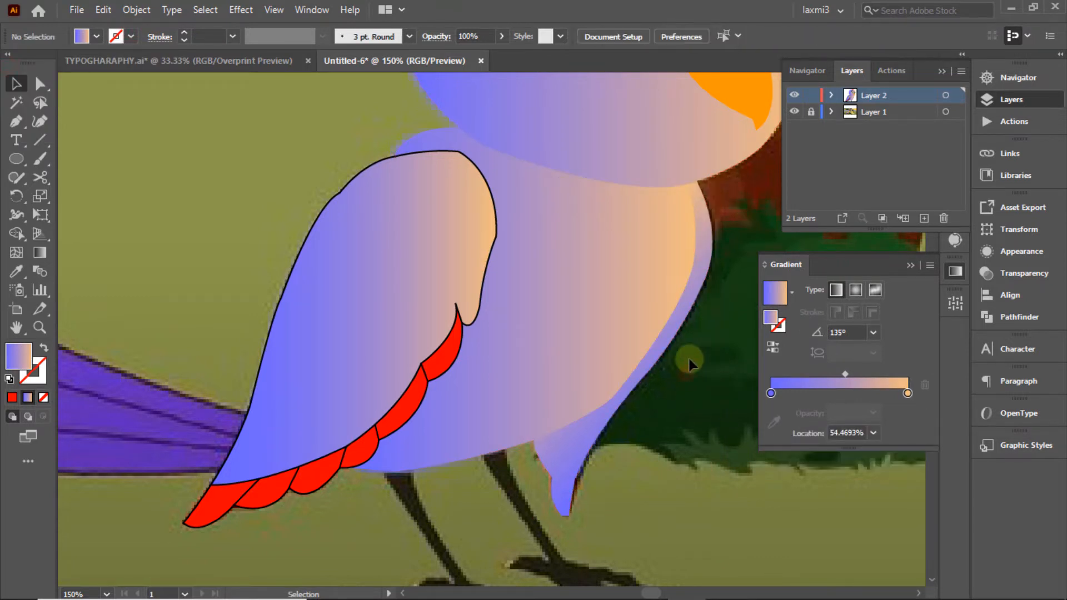
key("ctrl+y")
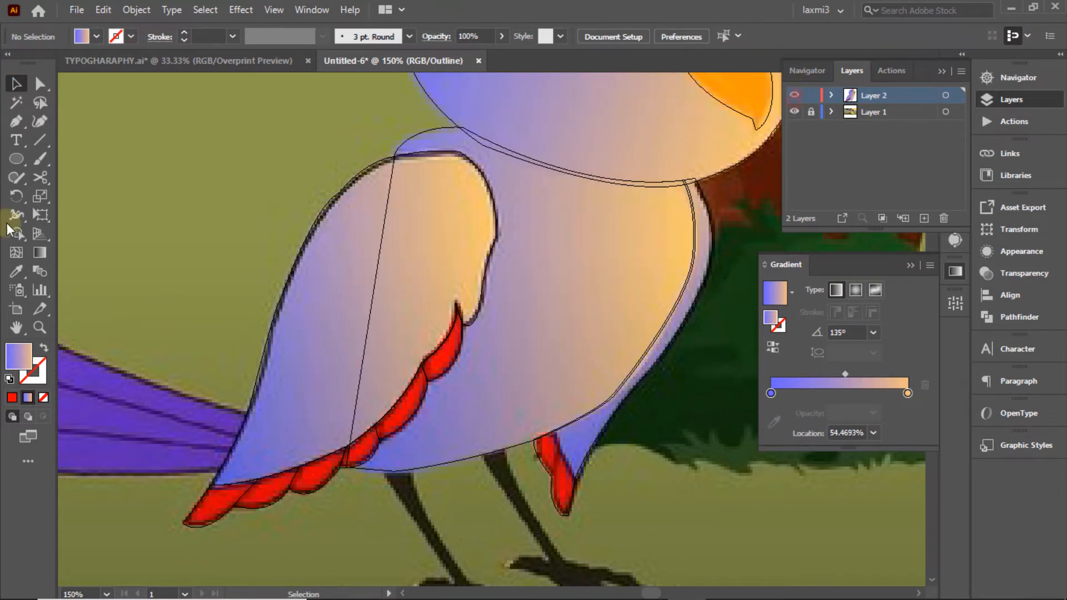
Step: Draw a line across the top of the leg, split the region, and sample the leg's red
key("p")
left_click(556, 429)
left_click(575, 477)
left_click(16, 79)
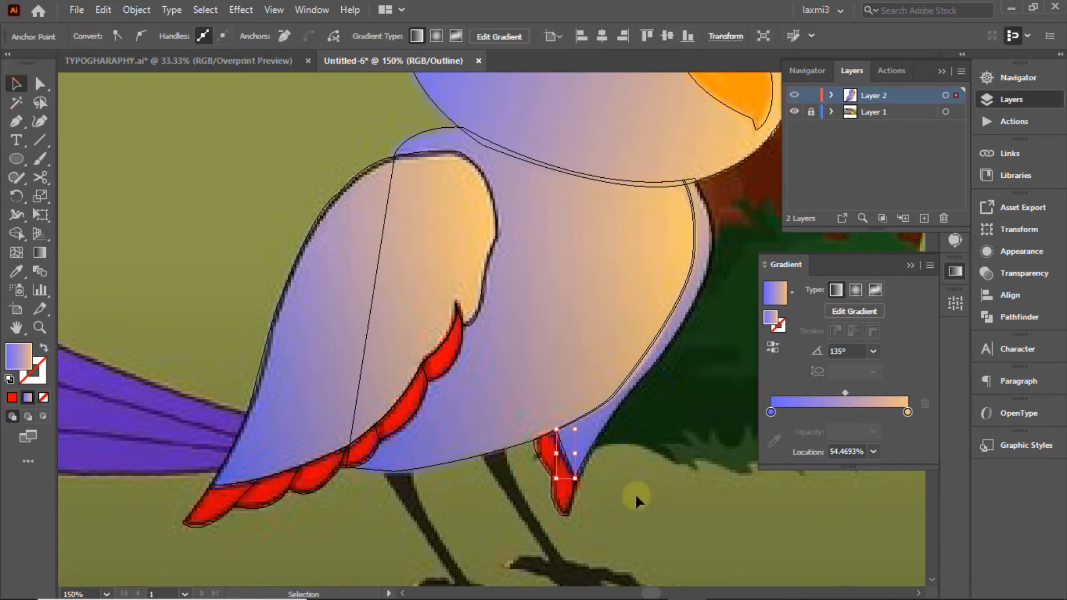
left_click_drag(635, 495, 510, 460)
left_click(19, 235)
left_click(13, 79)
left_click(16, 271)
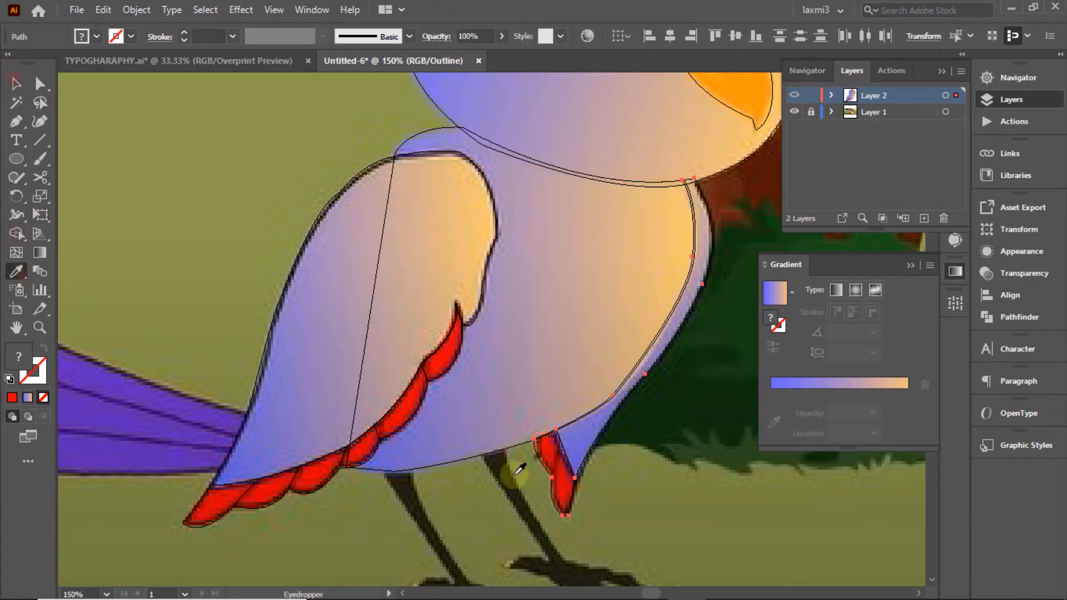
left_click(563, 471)
Step: Give the belly edge the gradient fill and fill the small leg-top shape red
left_click(12, 83)
left_click(795, 96, "ctrl")
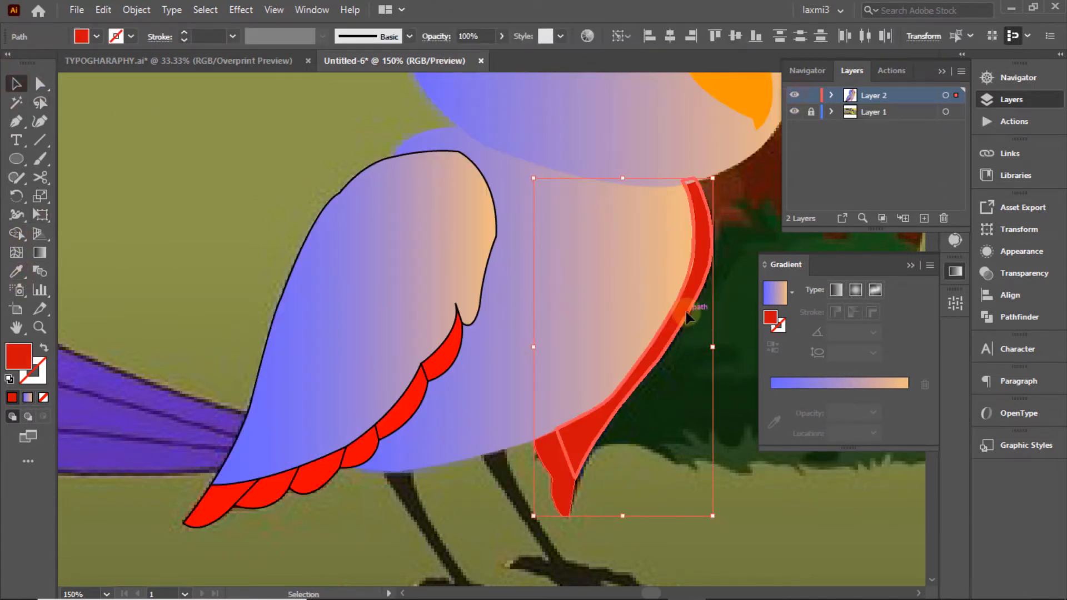
left_click(778, 300)
left_click(636, 427)
left_click(594, 428)
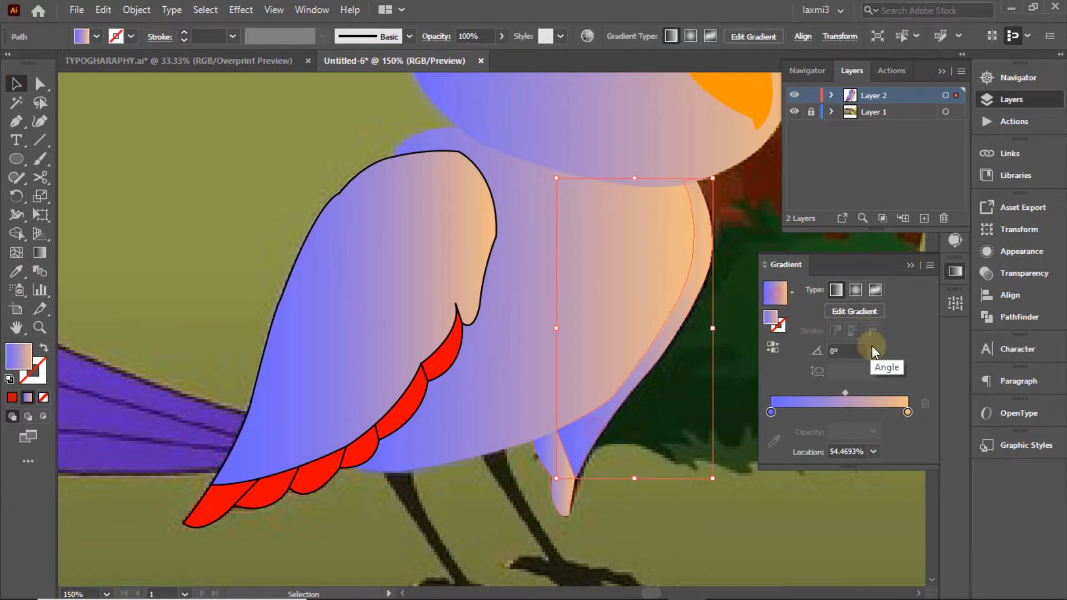
left_click(567, 472)
left_click(96, 37)
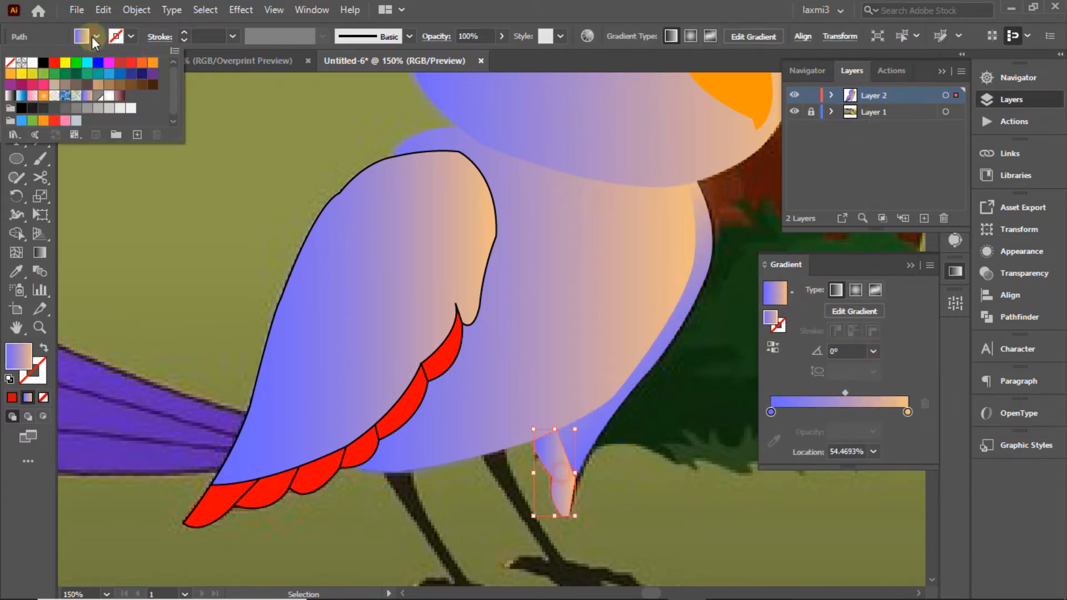
left_click(54, 62)
left_click(693, 367)
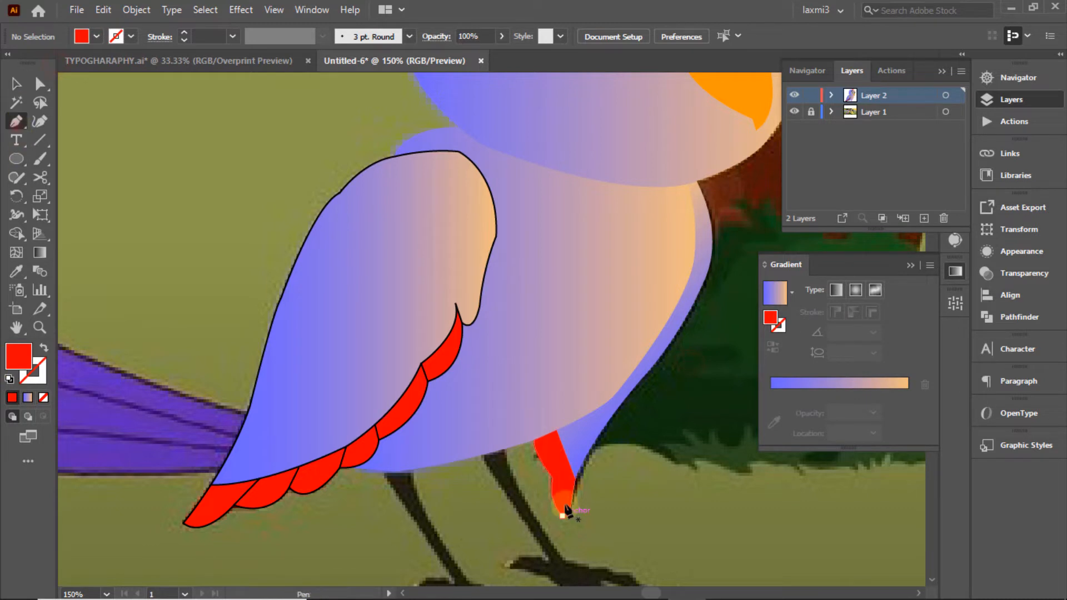
Step: Add a small path on the red leg with a black outline and resize it slightly
left_click(552, 476)
left_click(566, 456)
left_click(17, 84)
left_click(194, 134)
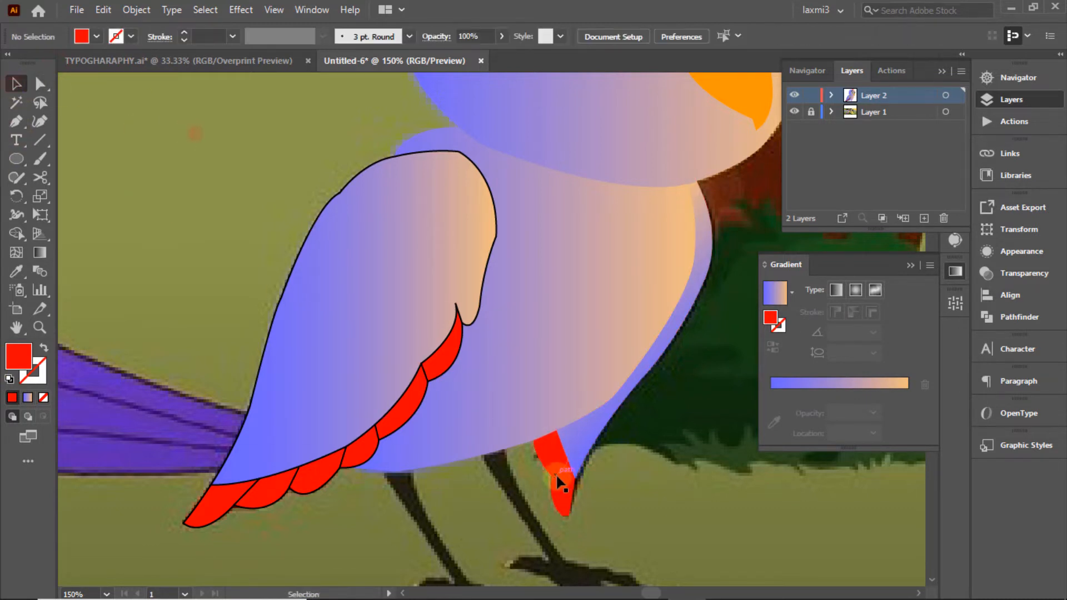
left_click(558, 478)
left_click(96, 37)
left_click(43, 65)
left_click(255, 144)
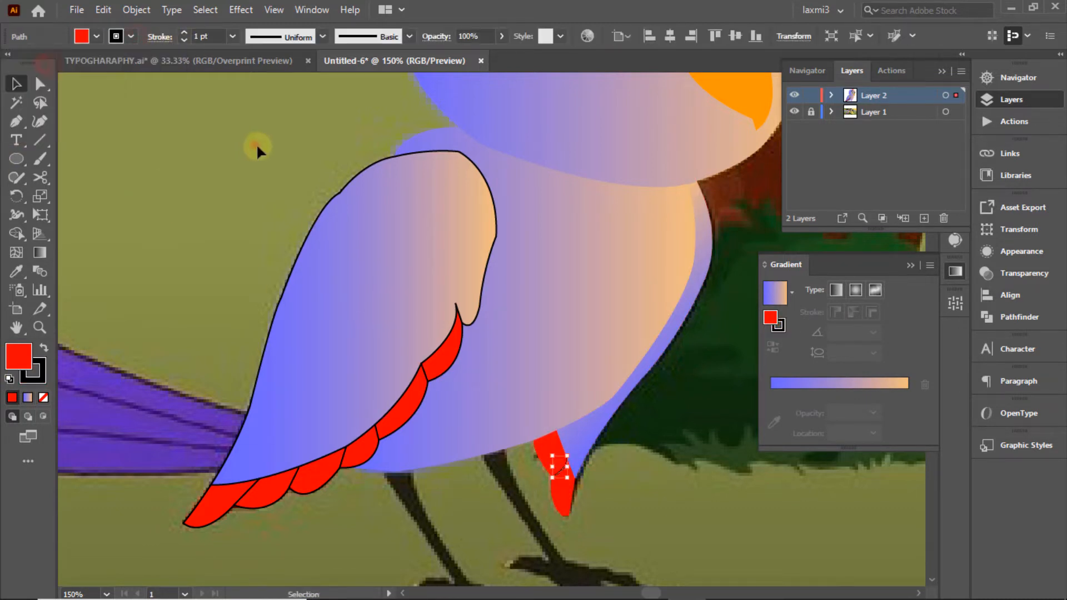
left_click(564, 469)
left_click_drag(559, 455, 587, 495)
left_click(623, 489)
Step: Merge the red tuft pieces with Shape Builder and deselect
left_click(795, 95, "ctrl")
left_click(797, 100, "ctrl")
key("shift+m")
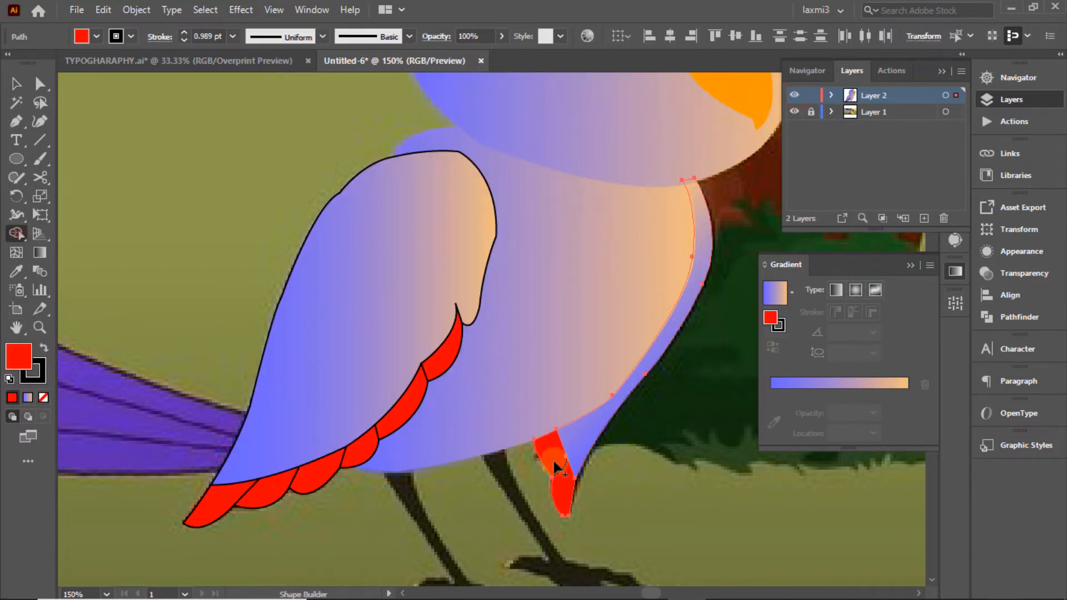
left_click(16, 84)
left_click(206, 154)
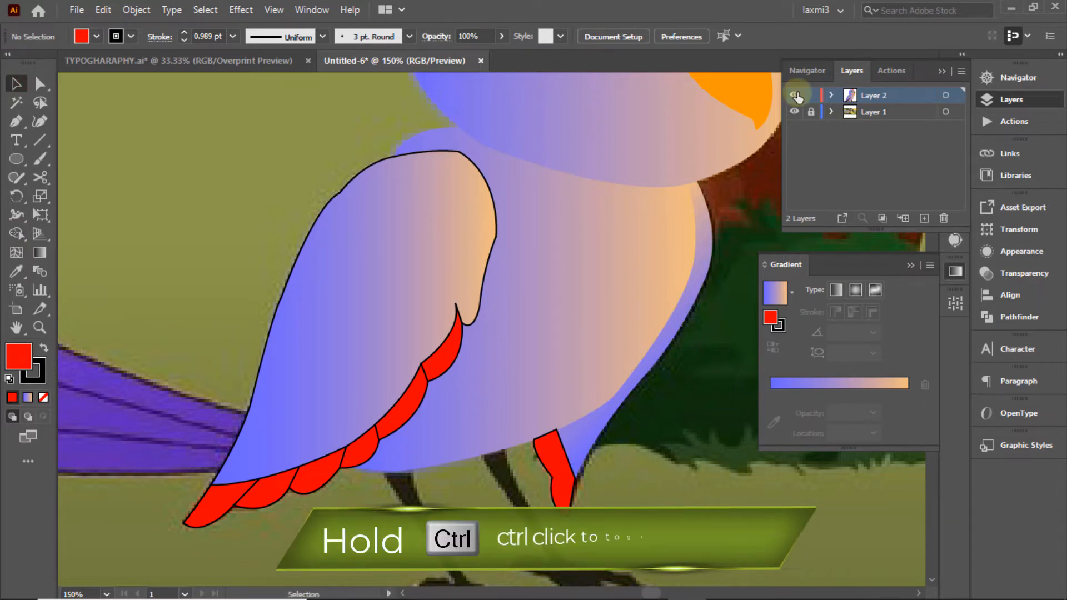
Step: Start the unfilled tail outline from the body edge around the lower feather tip
left_click(807, 71)
left_click_drag(861, 157, 839, 162)
left_click(16, 122)
left_click(851, 70)
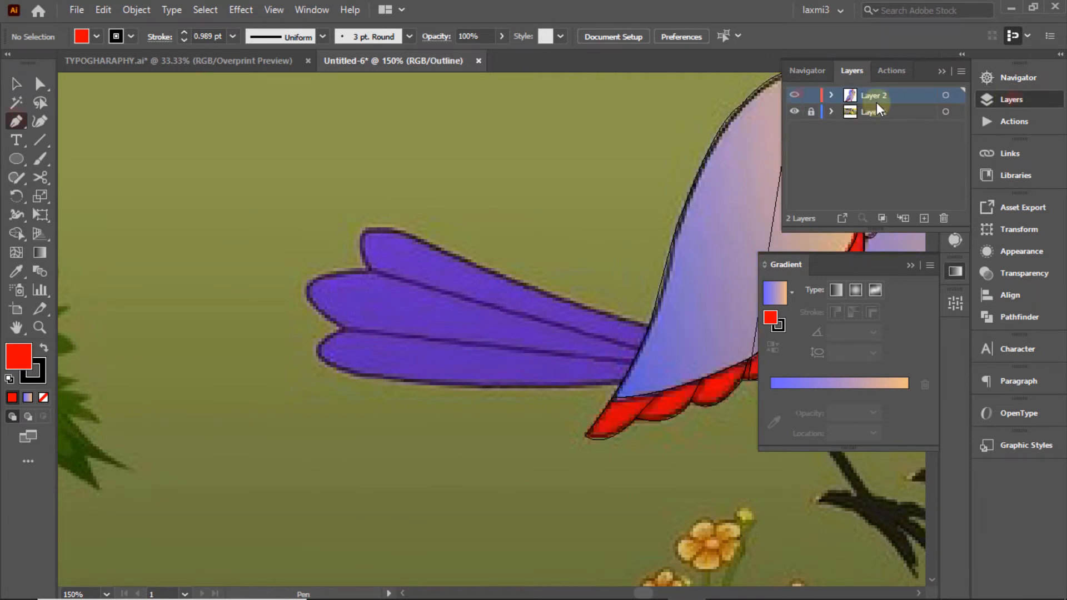
left_click(648, 324)
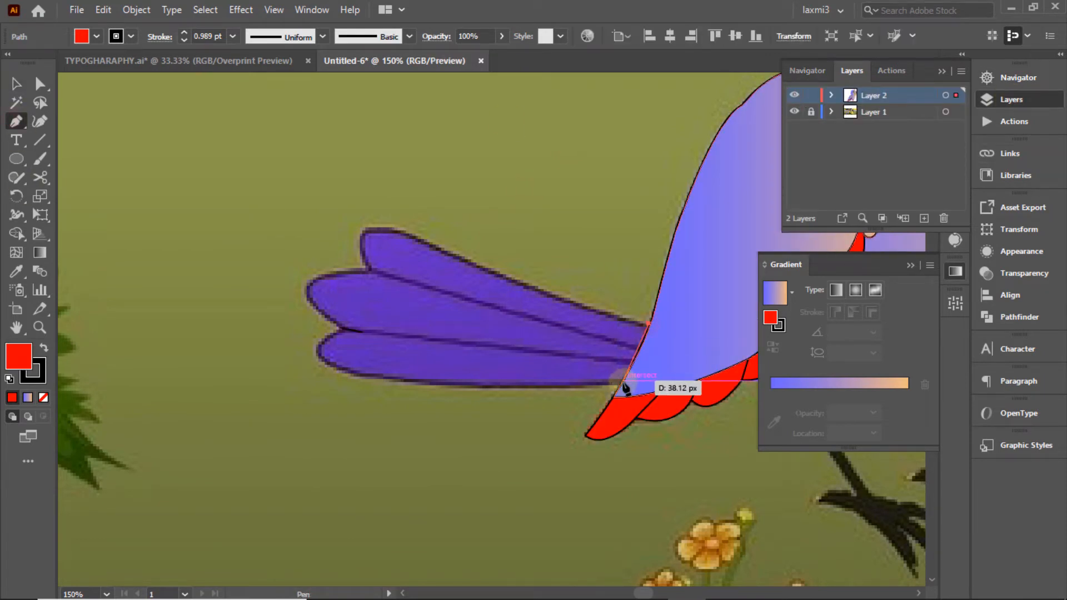
left_click(626, 383)
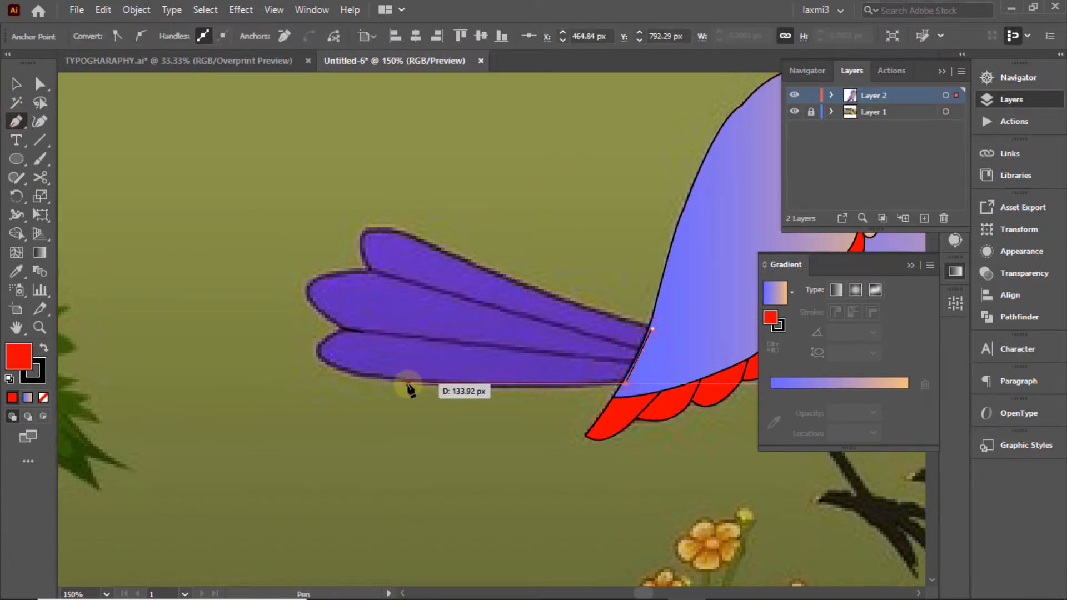
left_click(408, 383)
key("slash")
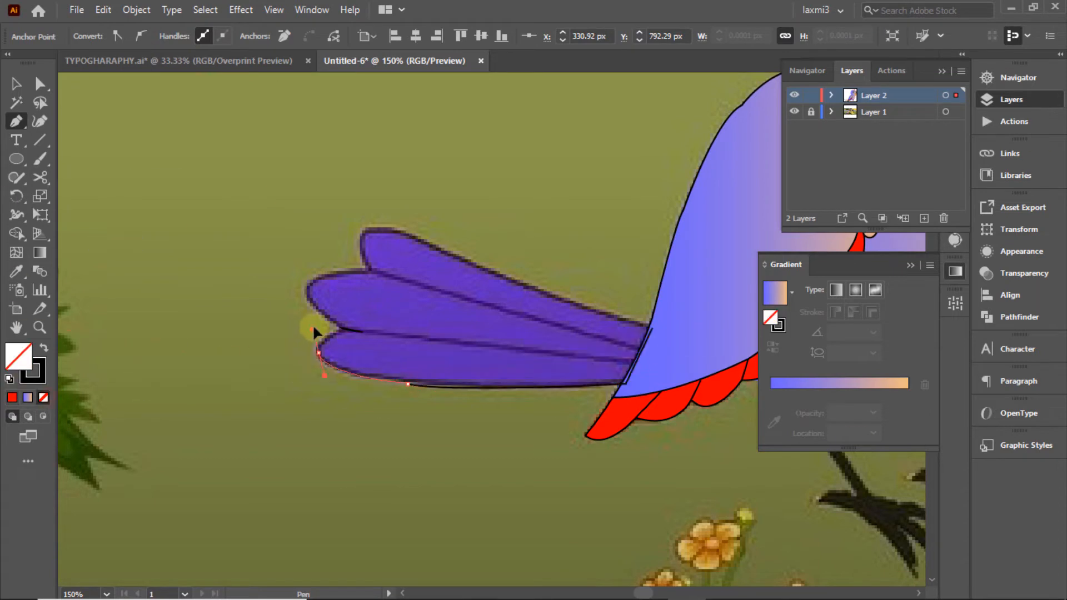
left_click_drag(318, 351, 353, 353)
Step: Continue the tail outline around the middle and top feathers back to the body
left_click(16, 84)
left_click(237, 175)
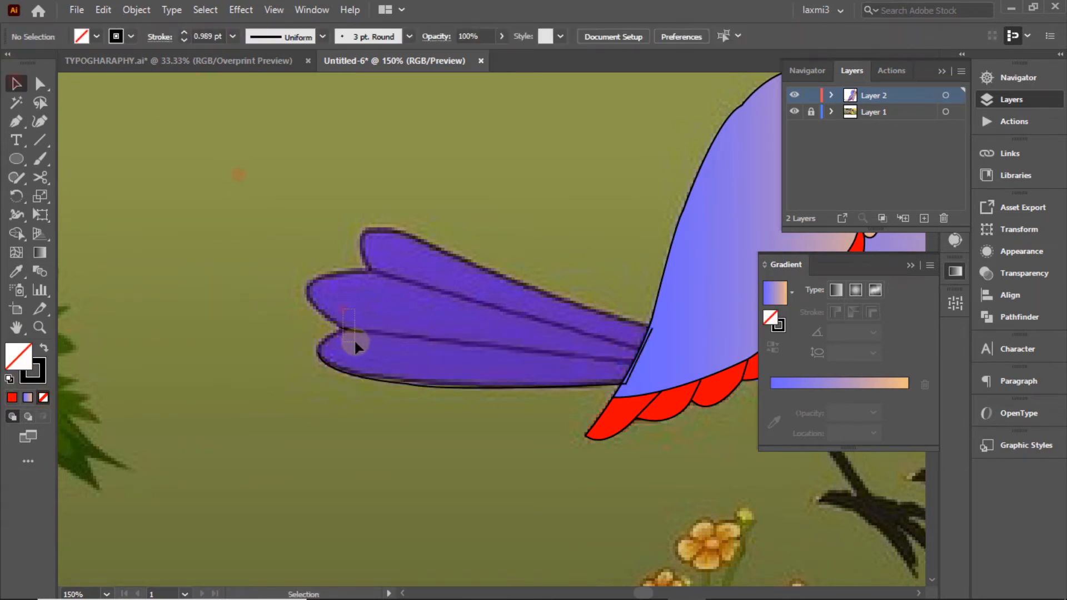
left_click(10, 82)
left_click(353, 377)
left_click(17, 122)
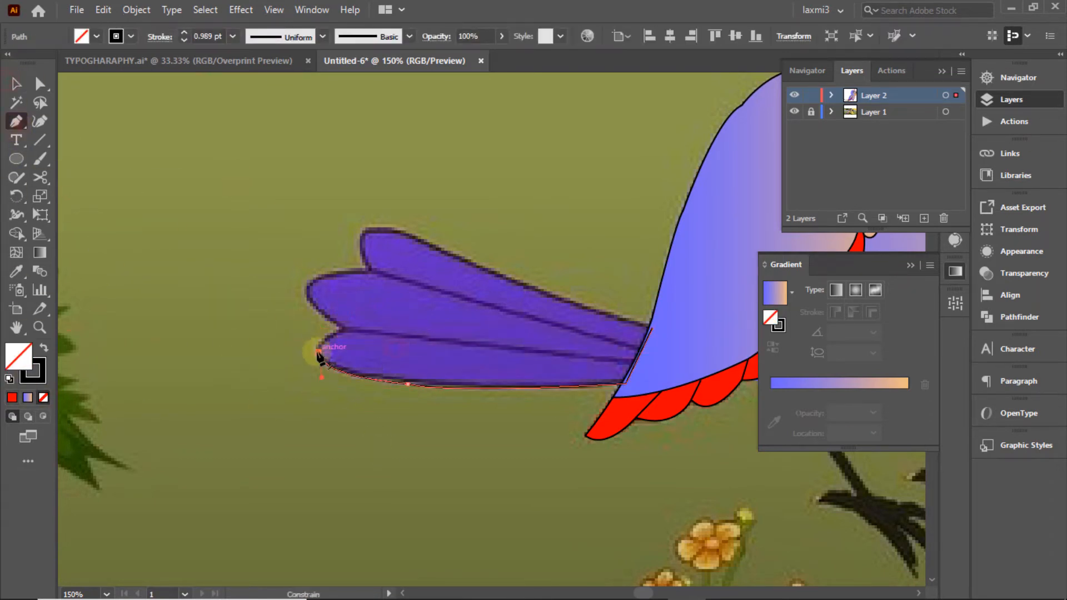
left_click(318, 352)
left_click_drag(344, 328, 300, 280)
left_click(307, 298, "alt")
left_click_drag(372, 271, 446, 281)
left_click_drag(435, 245, 437, 244)
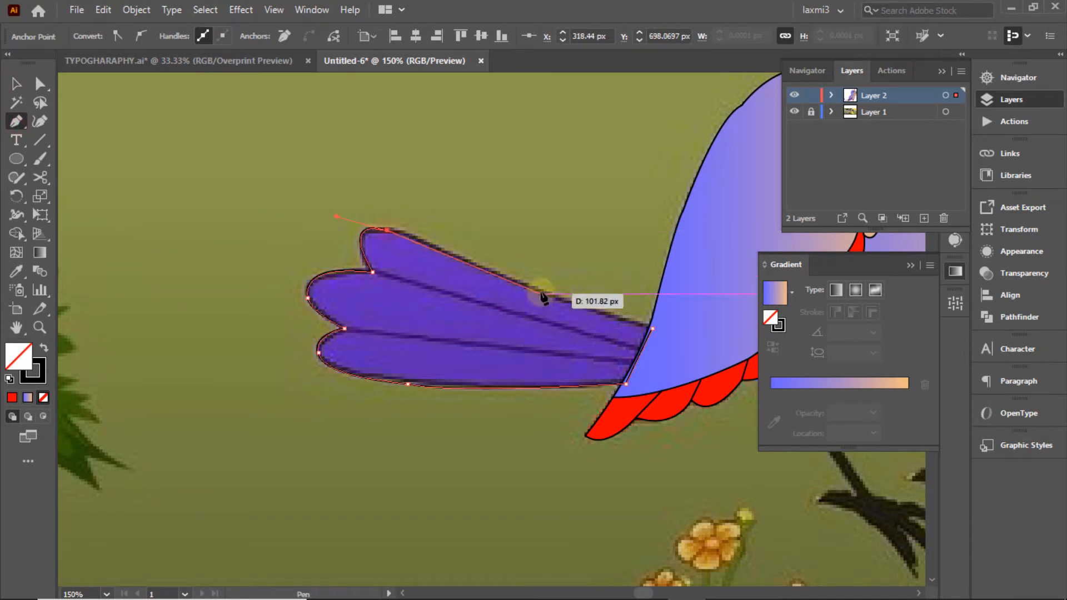
left_click_drag(538, 290, 625, 318)
key("ctrl+z")
left_click(578, 303, "alt")
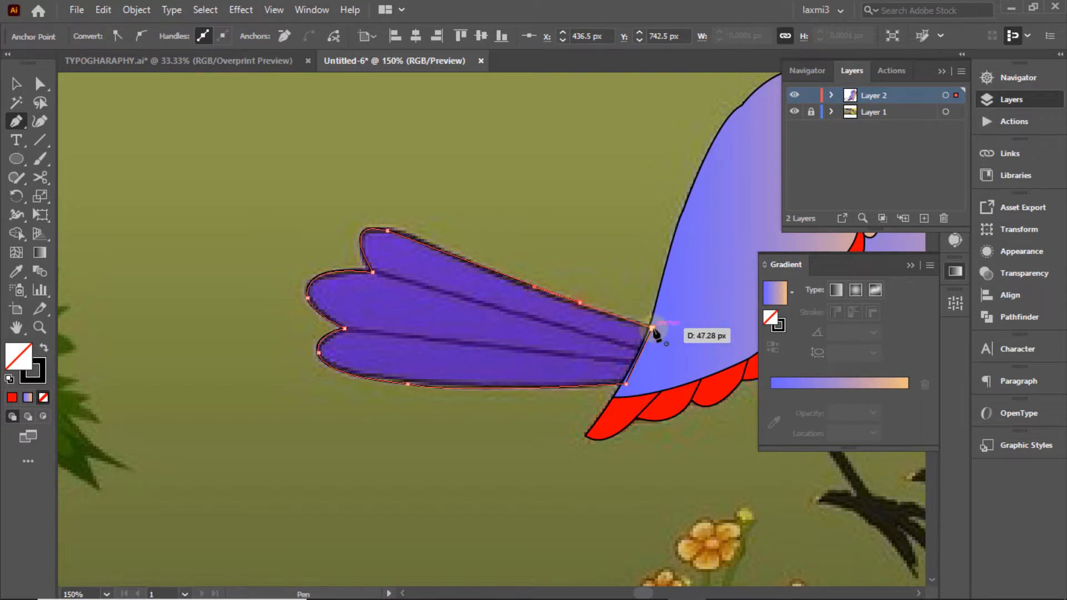
Step: Draw two dividing lines separating the tail into three feathers
left_click(16, 118)
left_click(372, 272)
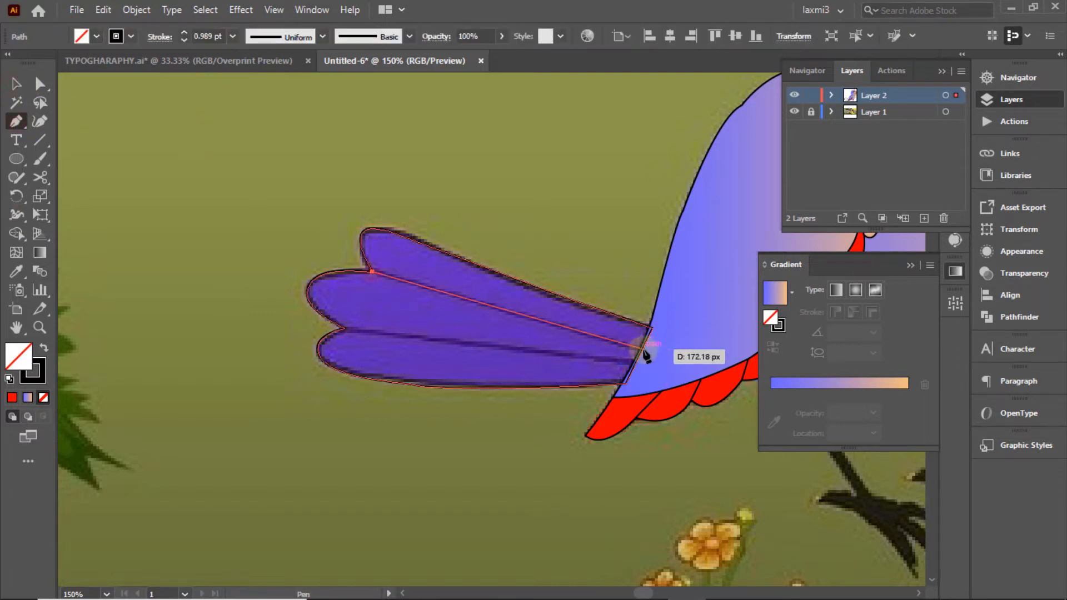
left_click(642, 348)
left_click(15, 84)
left_click(169, 135)
left_click(14, 122)
left_click(344, 328)
left_click(636, 363)
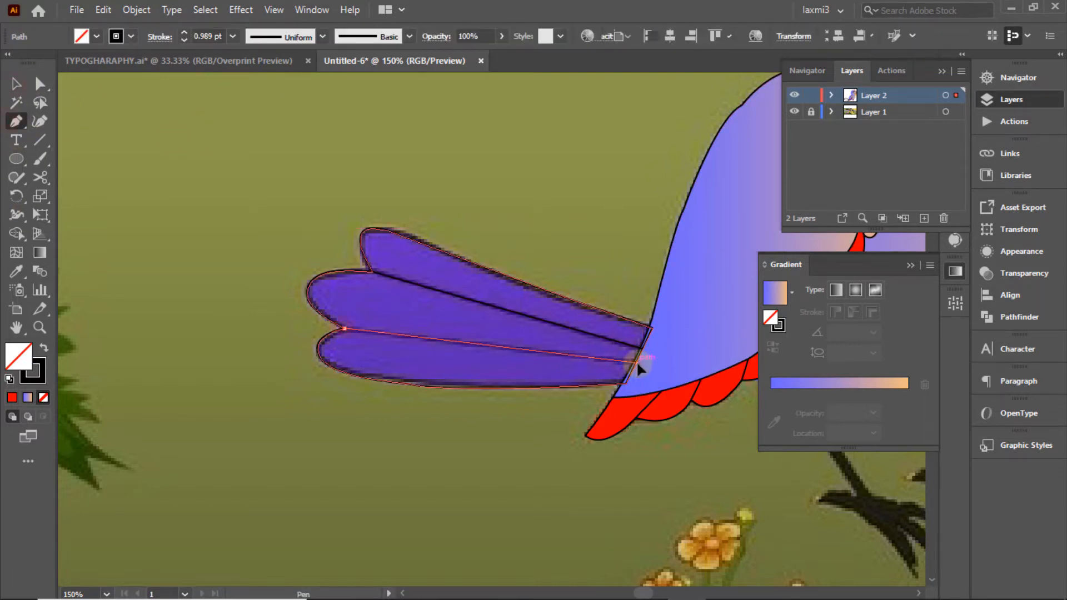
left_click(15, 84)
left_click(119, 96)
Step: Split the tail into top, middle and bottom feather shapes with Shape Builder
left_click_drag(446, 189, 384, 255)
left_click(17, 234)
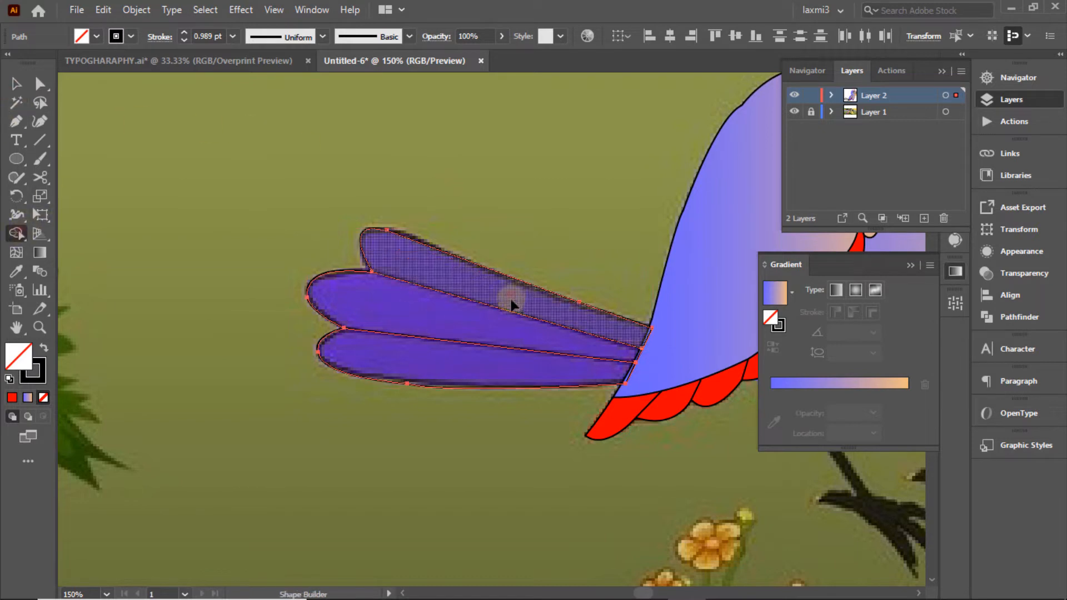
left_click(511, 295)
left_click(482, 318)
left_click(467, 364)
Step: Give the feathers the reference purple fill and a black outline
left_click(451, 272)
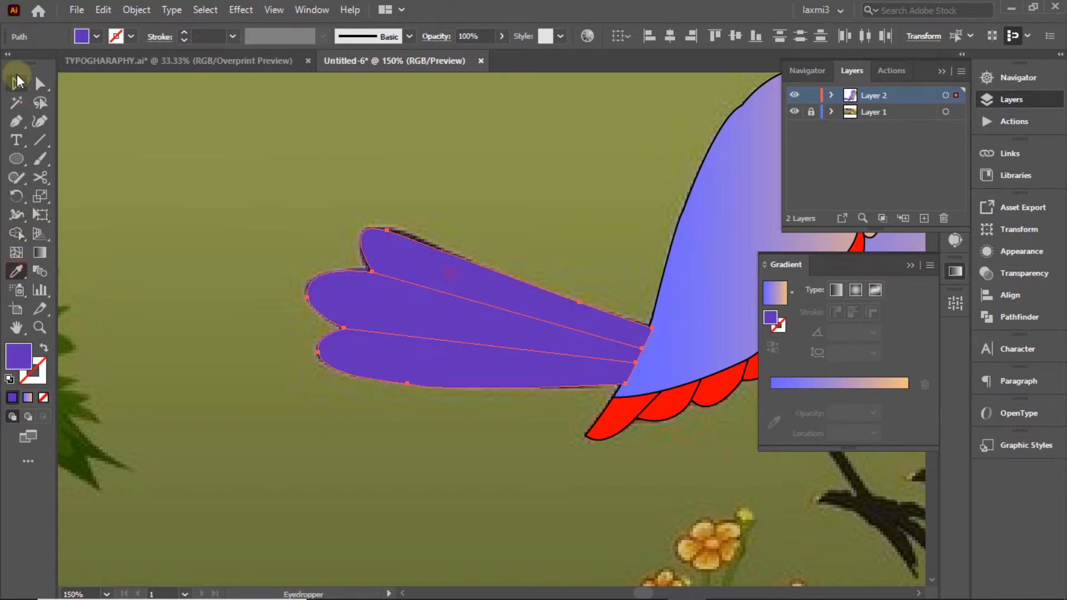
left_click(131, 36)
left_click(44, 64)
left_click(258, 103)
left_click(16, 84)
left_click(194, 126)
Step: Send the three purple feathers behind the bird's body
left_click(572, 352)
left_click_drag(584, 237, 524, 451)
left_click(579, 234)
left_click_drag(547, 223, 488, 361)
right_click(484, 357)
left_click(534, 279)
left_click(745, 331)
left_click(585, 195)
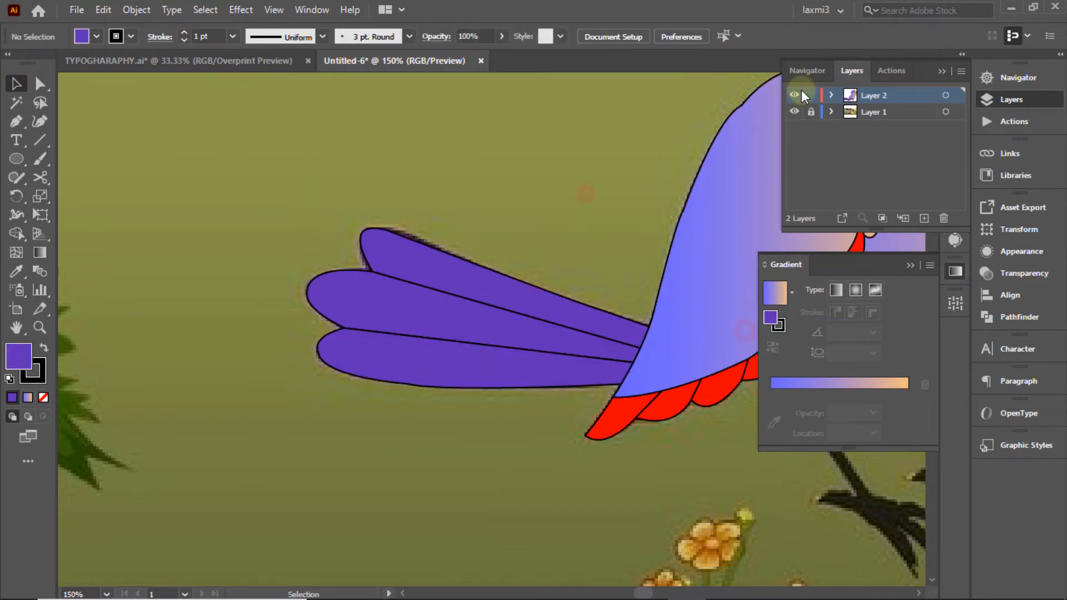
left_click(807, 71)
left_click_drag(848, 162, 868, 167)
Step: Pen-trace the first leg from under the body down past the back claw
key("p")
left_click(376, 283)
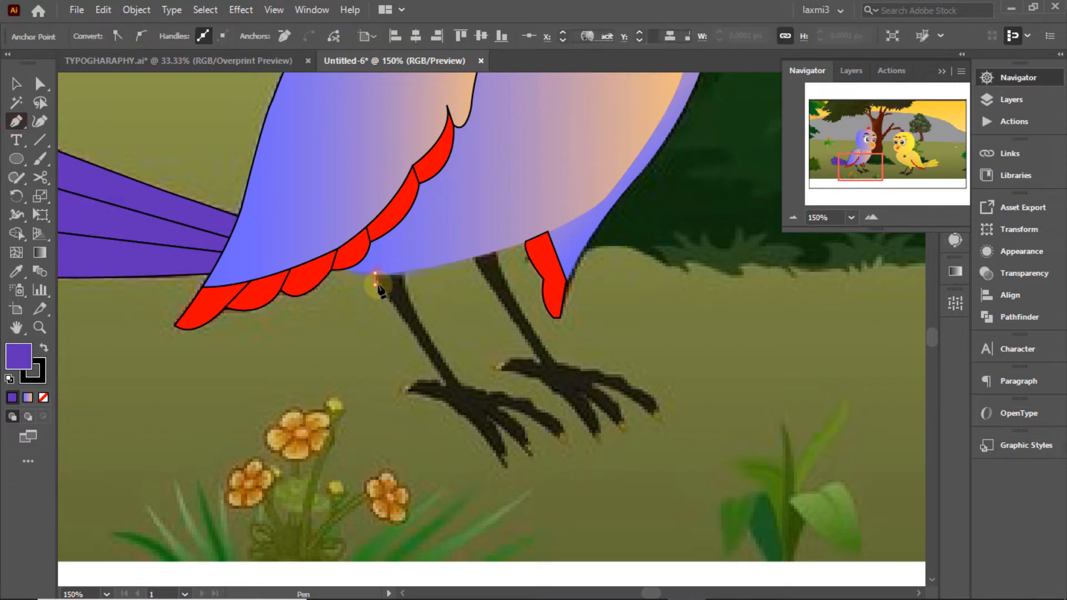
left_click(434, 381)
left_click(413, 382)
left_click(412, 386)
left_click(406, 386)
left_click(408, 393)
left_click(43, 397)
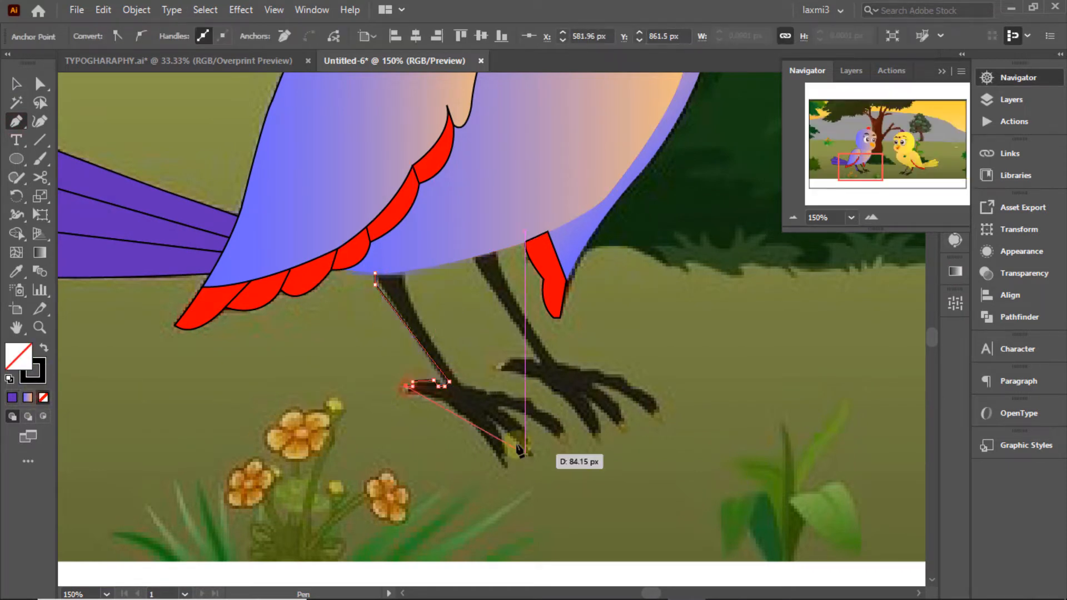
left_click(420, 393)
left_click(445, 400)
left_click(471, 424)
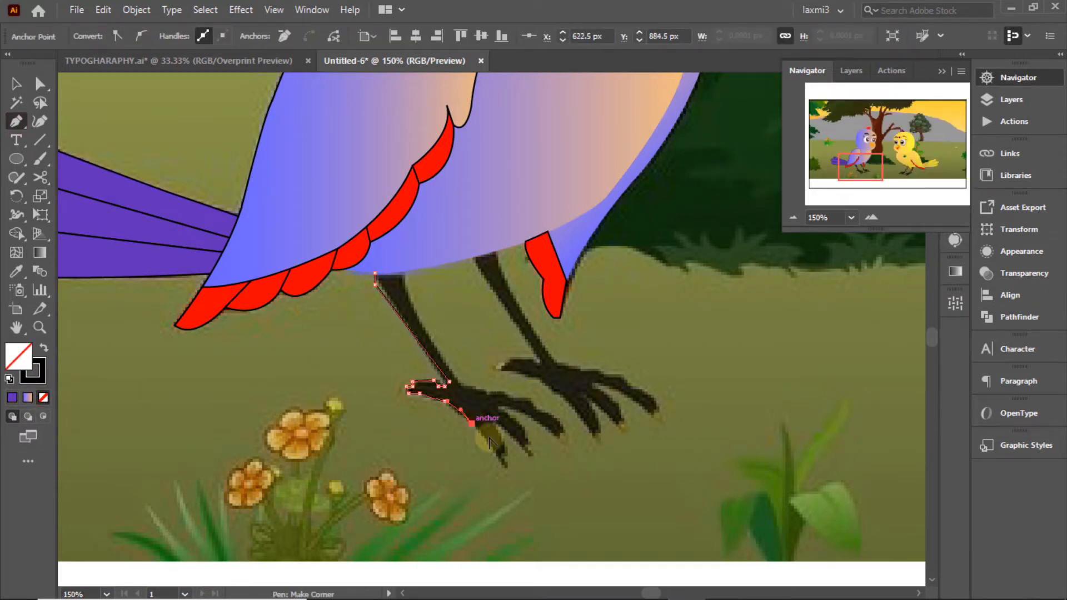
Step: Trace around the front and outer claws and close the first leg outline
left_click_drag(503, 469, 506, 443)
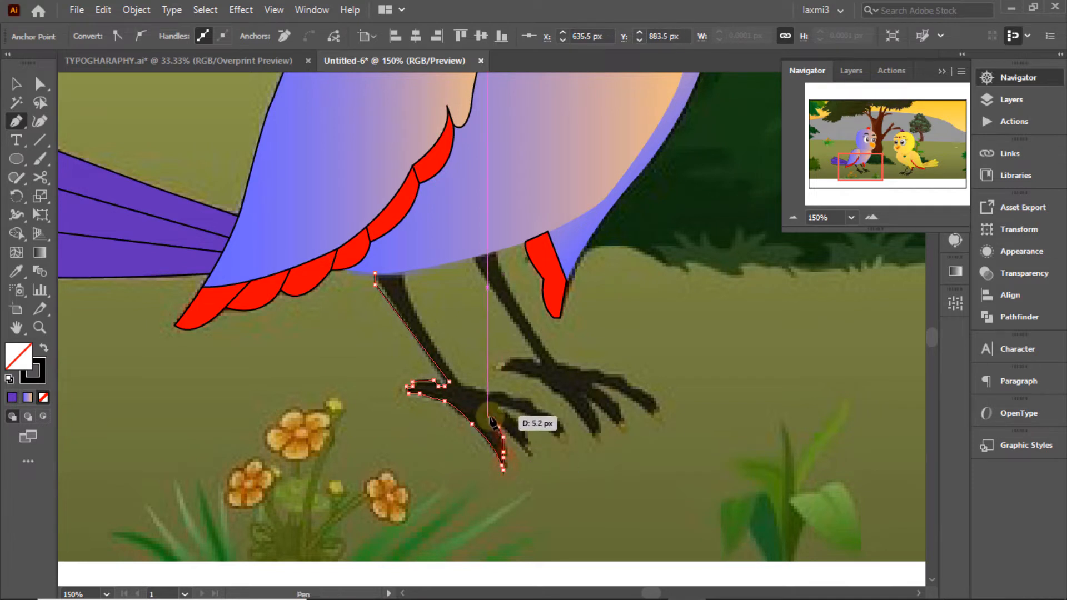
left_click(488, 416)
left_click(526, 455)
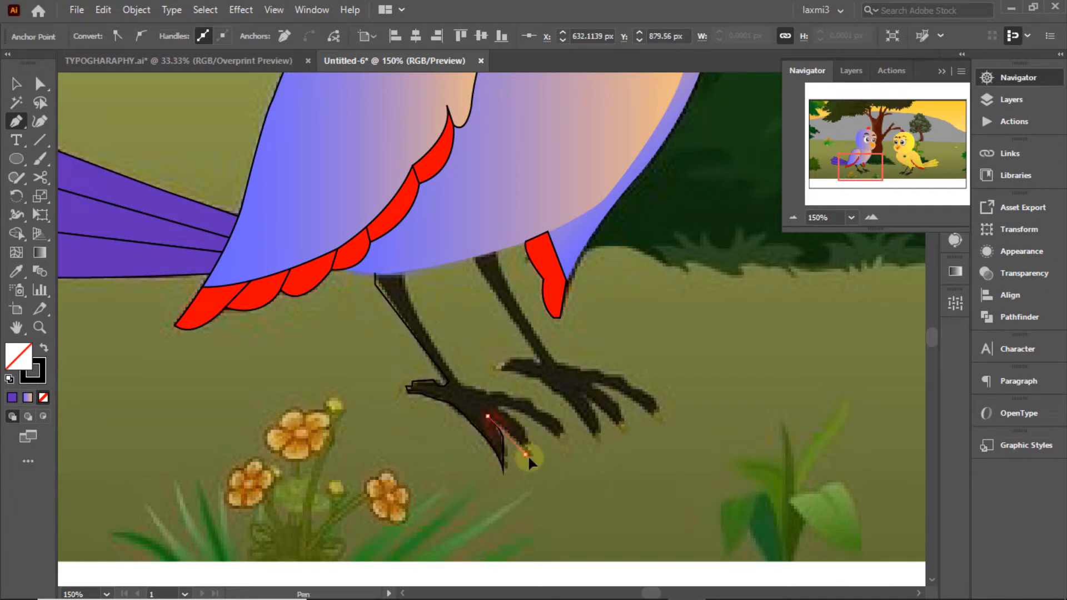
left_click(526, 427)
left_click(501, 409)
left_click(527, 413)
left_click(559, 435)
left_click(541, 411)
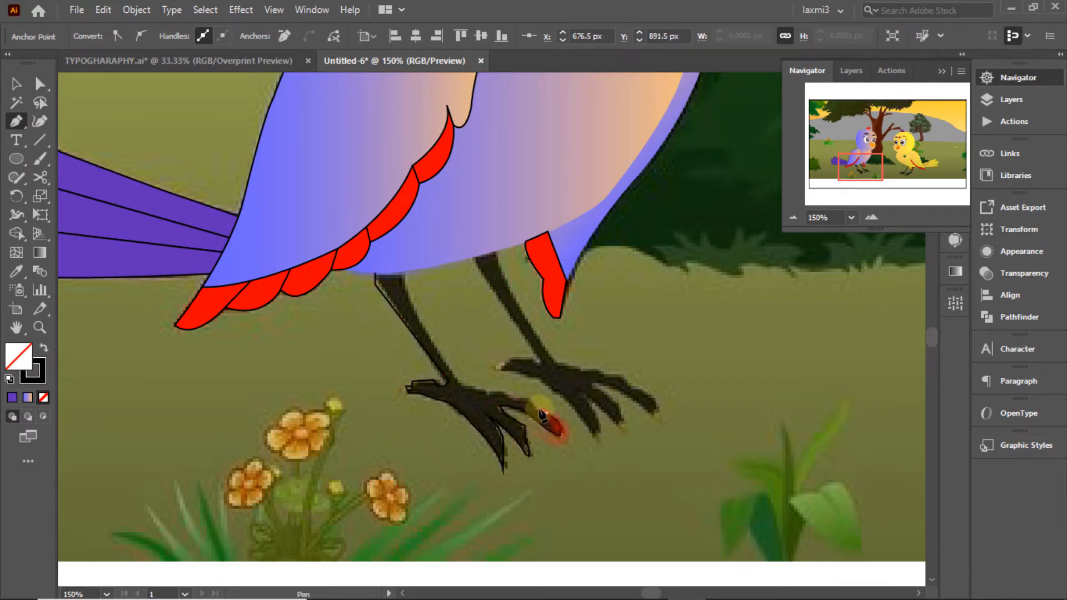
left_click(507, 398)
left_click(402, 271)
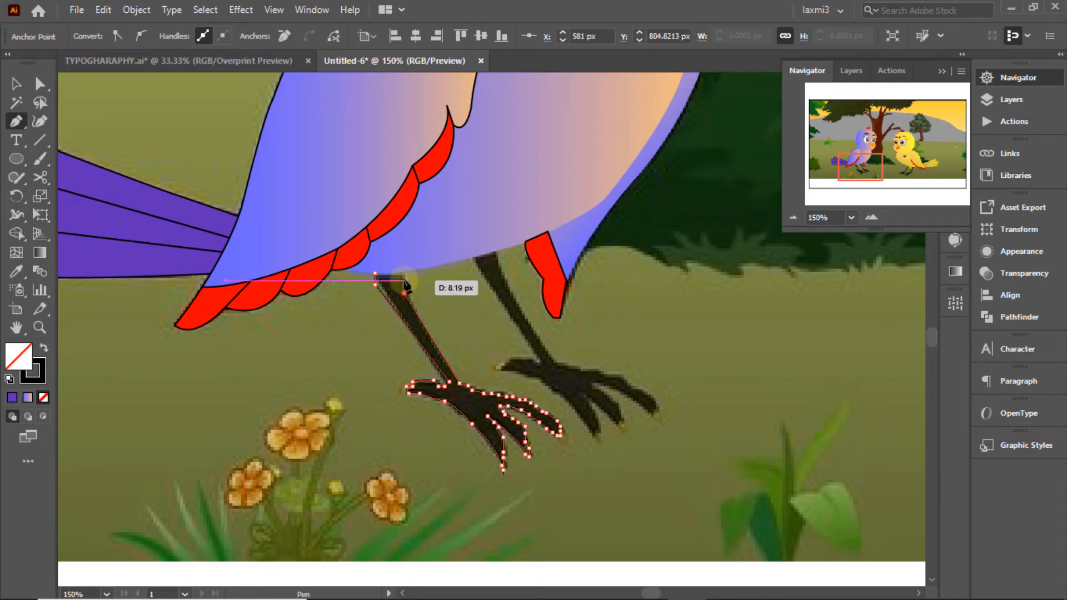
left_click(375, 272)
Step: Merge the first leg and fill it with the dark leg colour
key("shift+m")
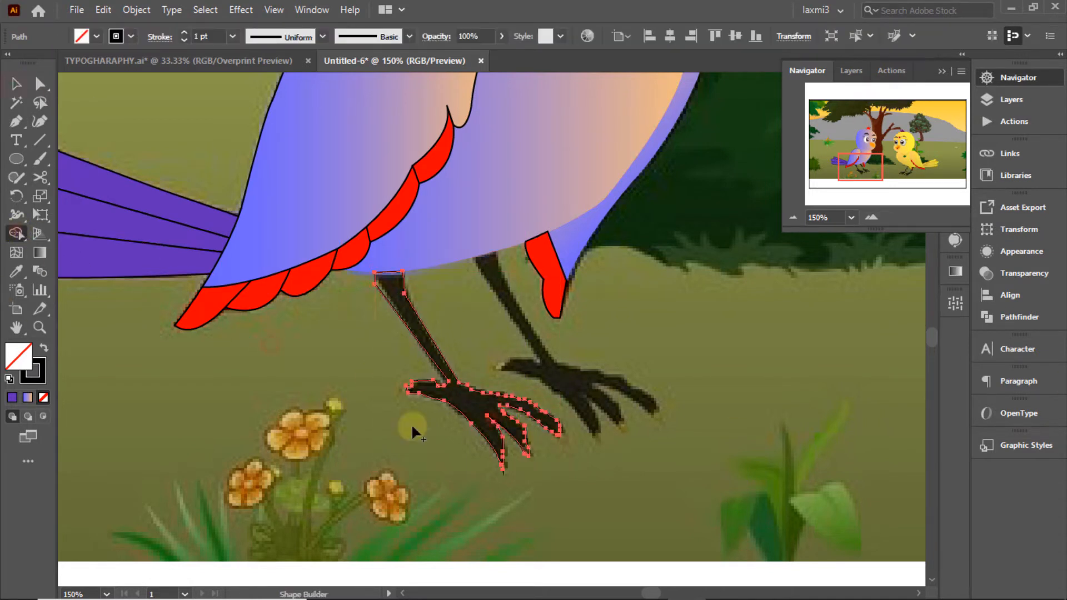
left_click(476, 399)
left_click(21, 84)
left_click(617, 381)
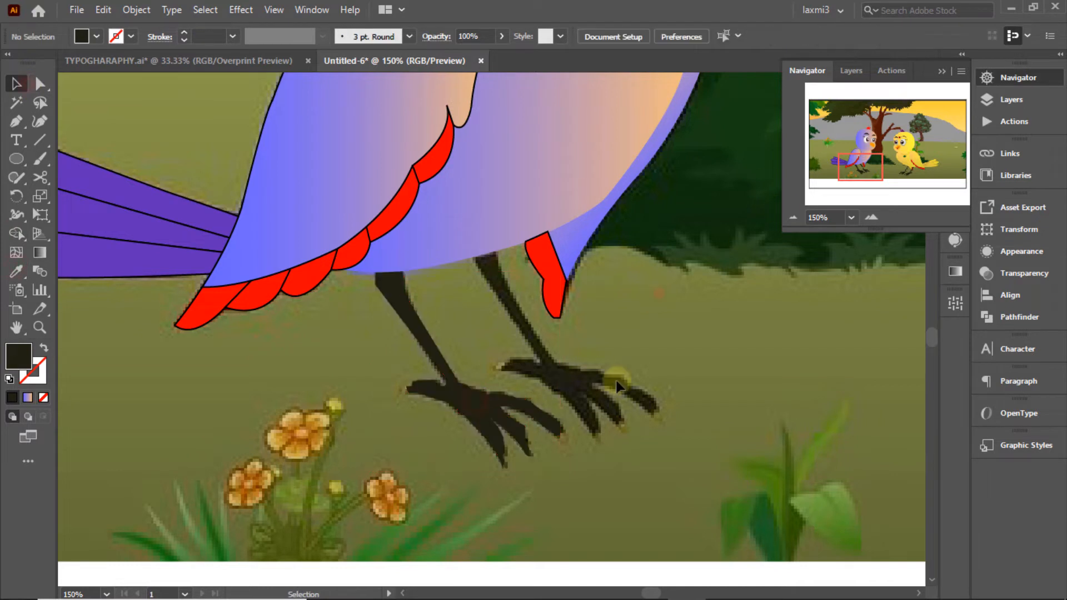
Step: Pen-trace the second leg from under the body down to its foot
left_click(20, 124)
left_click(473, 257)
left_click(499, 251)
left_click(500, 262)
left_click(502, 275)
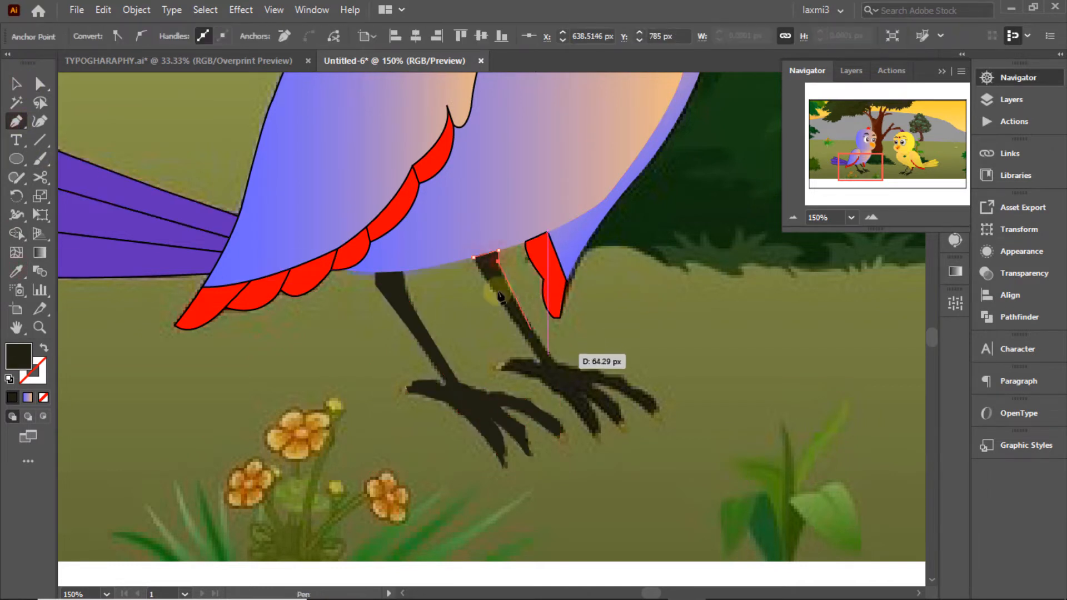
left_click(554, 358)
Step: Trace the second foot's claws and close the outline back at the body
left_click(560, 365)
left_click(570, 365)
left_click(581, 370)
left_click(44, 398)
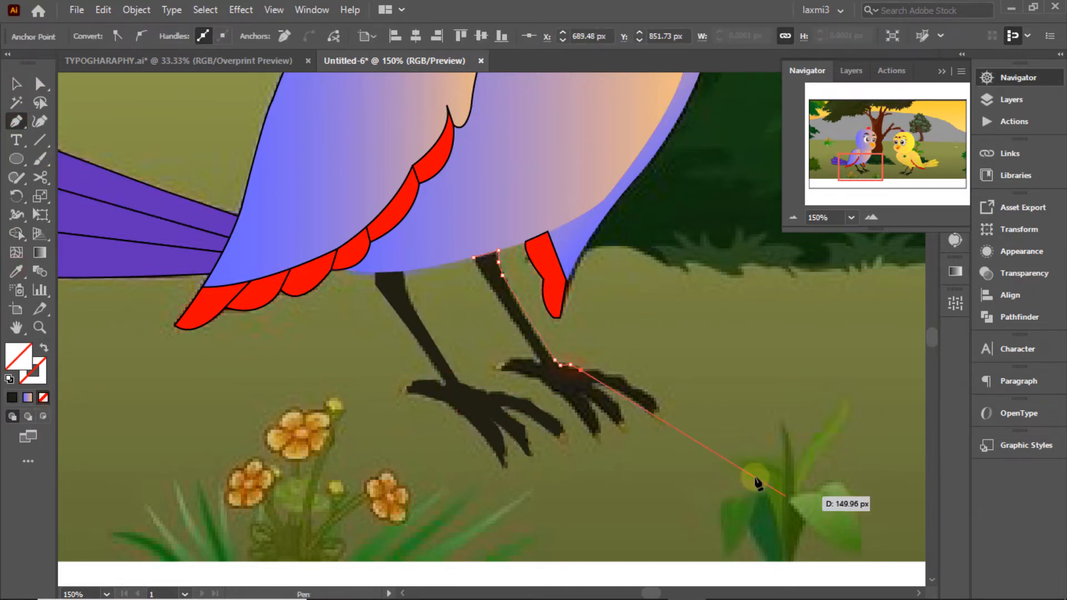
left_click(597, 371)
left_click(604, 370)
left_click(626, 378)
left_click(628, 383)
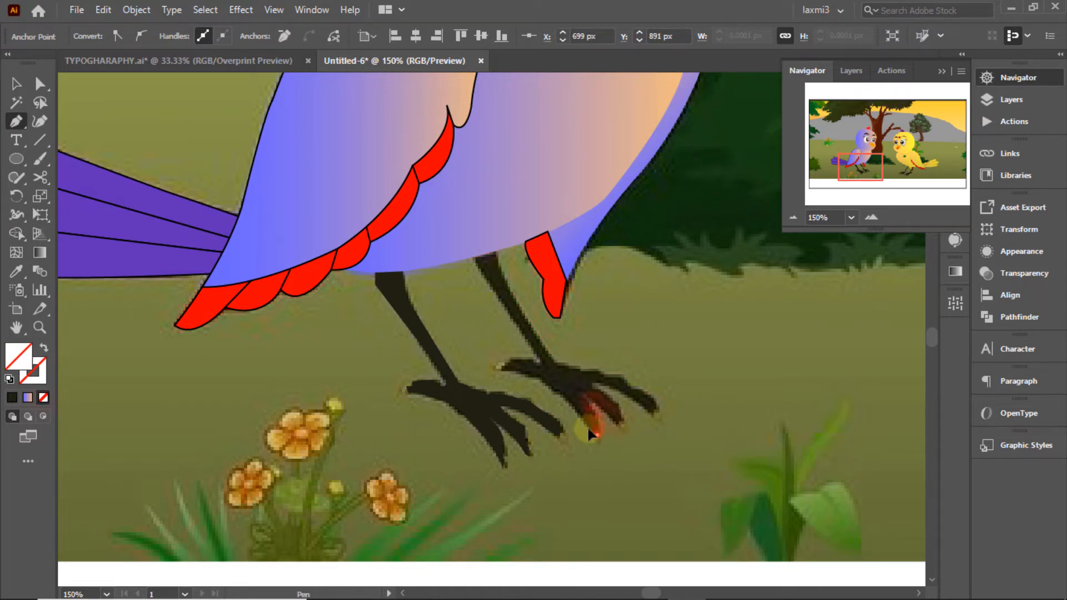
left_click(516, 319)
left_click(501, 302)
left_click(484, 281)
Step: Merge the second leg into one shape and fill it dark brown
left_click(473, 257)
left_click(16, 233)
left_click(562, 389)
left_click(16, 271)
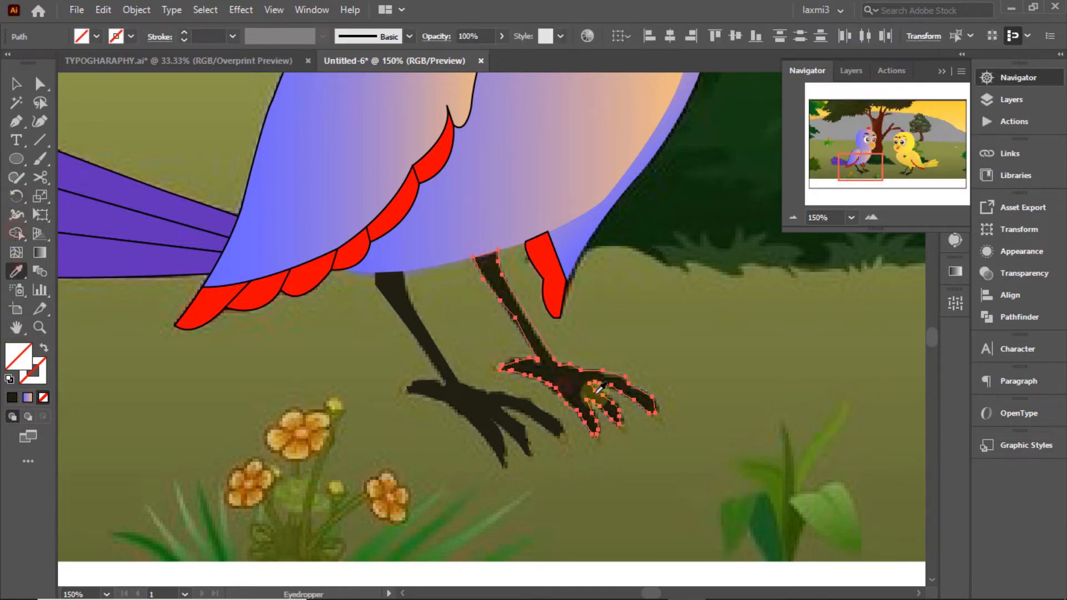
left_click(569, 377)
left_click(15, 84)
left_click(752, 307)
left_click_drag(861, 168, 868, 166)
Step: Hide the reference image layer and zoom in to 100% on the yellow bird
left_click(794, 217)
left_click(795, 215)
left_click(796, 215)
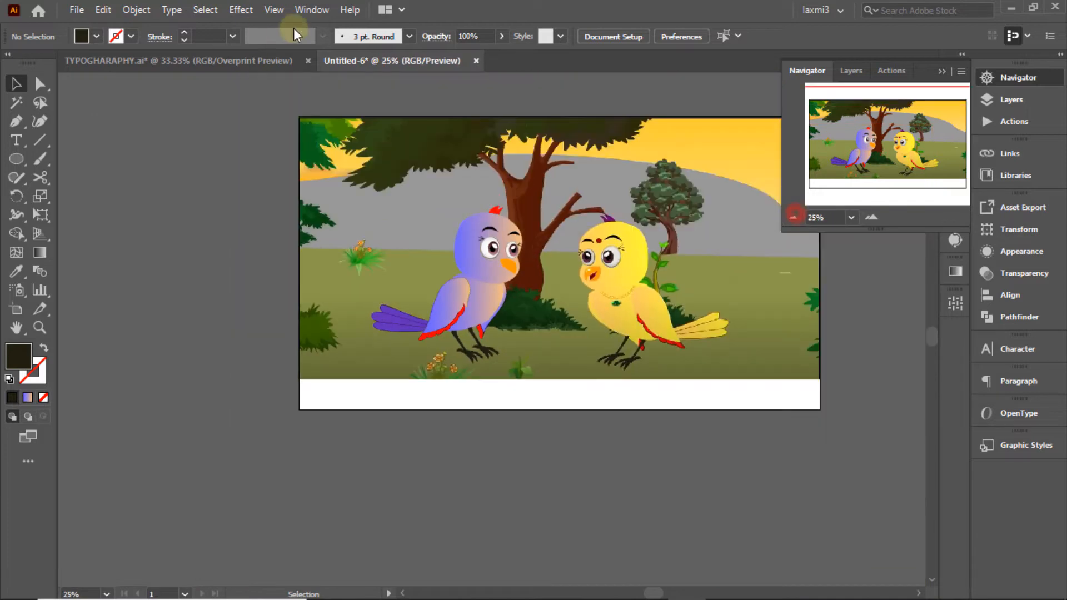
left_click(279, 10)
left_click(351, 263)
left_click(1018, 97)
left_click(795, 111)
left_click(794, 112)
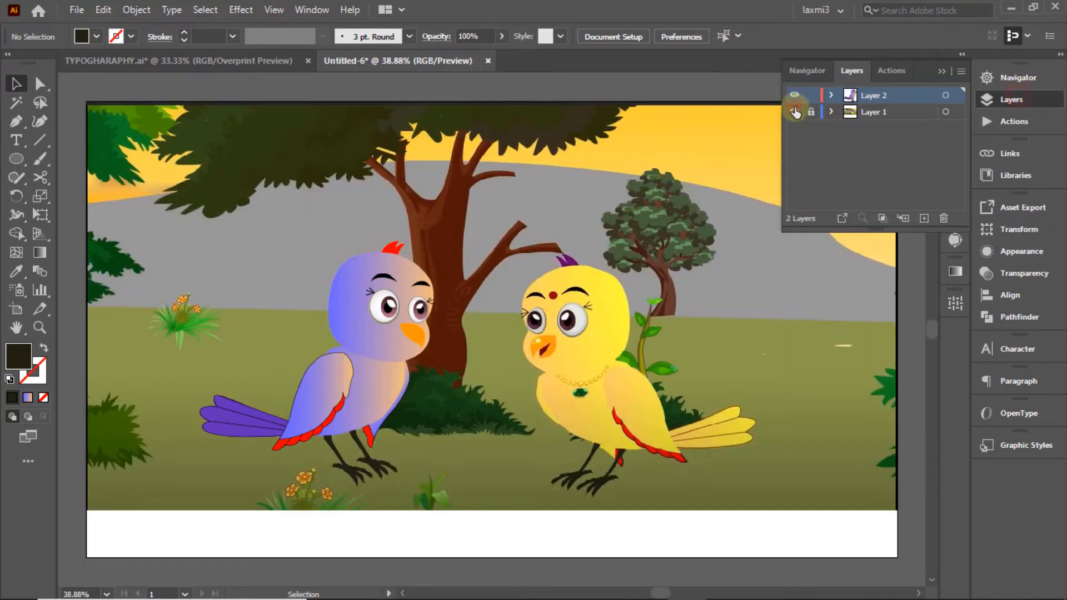
left_click(795, 112)
left_click(794, 112)
left_click(795, 112)
left_click(795, 112)
left_click(807, 71)
left_click(872, 217)
left_click(872, 217)
left_click(872, 218)
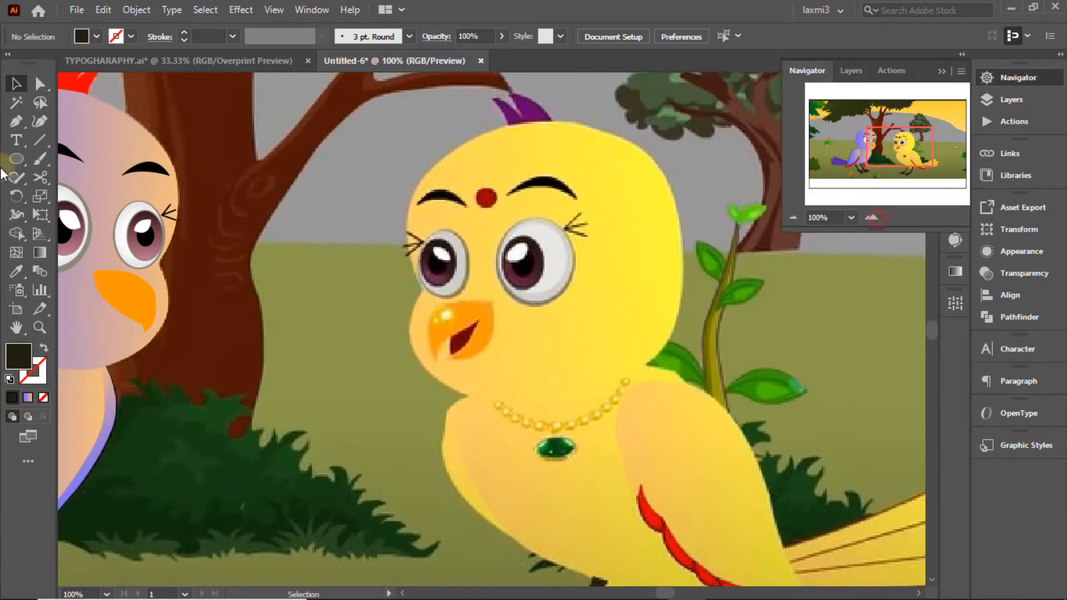
Step: Pen-trace the yellow bird's head outline from the left of the face over the top
left_click(16, 121)
left_click(406, 251)
left_click(408, 200)
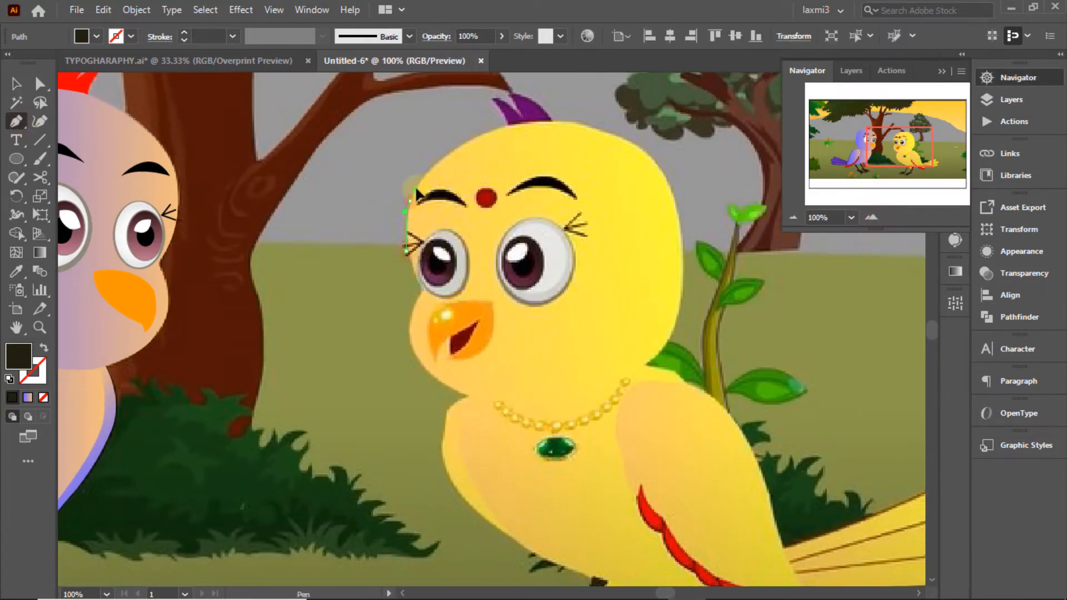
left_click_drag(689, 129, 689, 131)
left_click(562, 121)
left_click(43, 397)
left_click(630, 143)
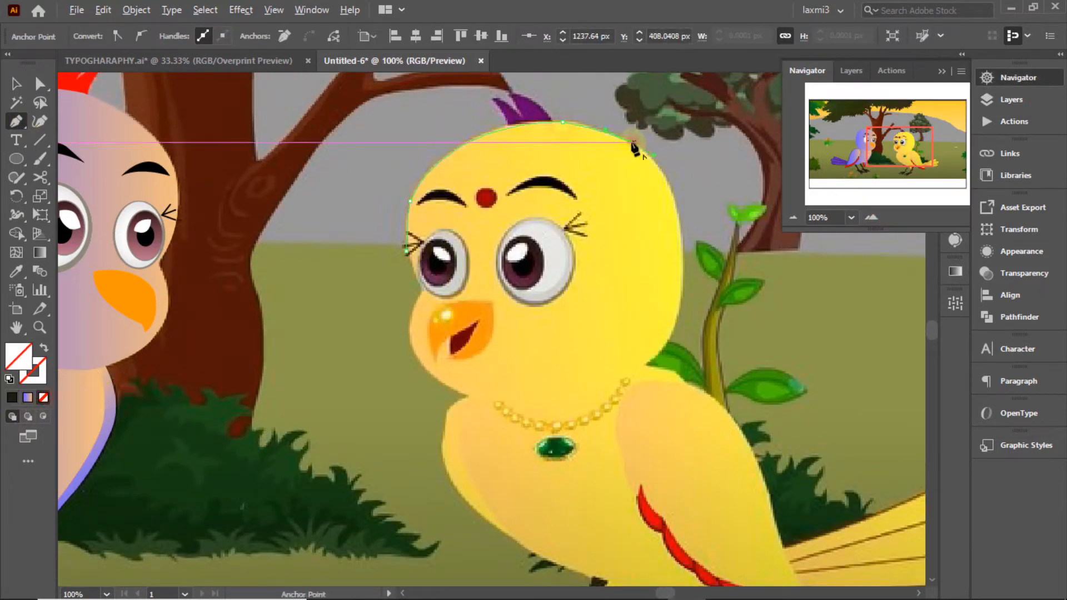
left_click_drag(680, 221, 675, 283)
left_click(679, 220)
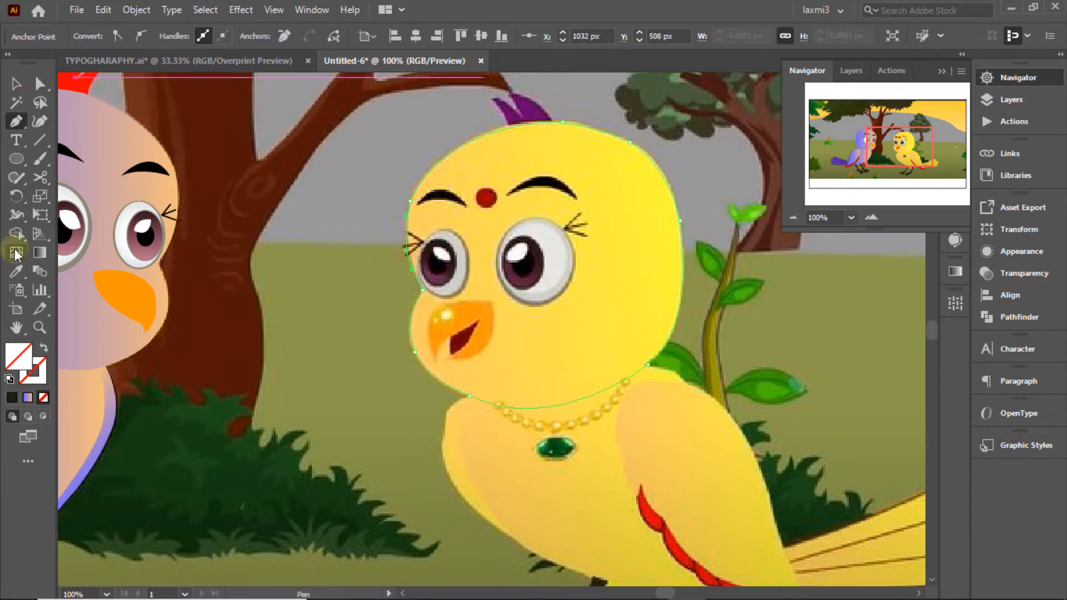
Step: Fill the head with the sampled yellow and set the new layer to Outline view
left_click(16, 272)
left_click(633, 196)
left_click(16, 84)
left_click(1011, 100)
left_click(795, 96, "ctrl")
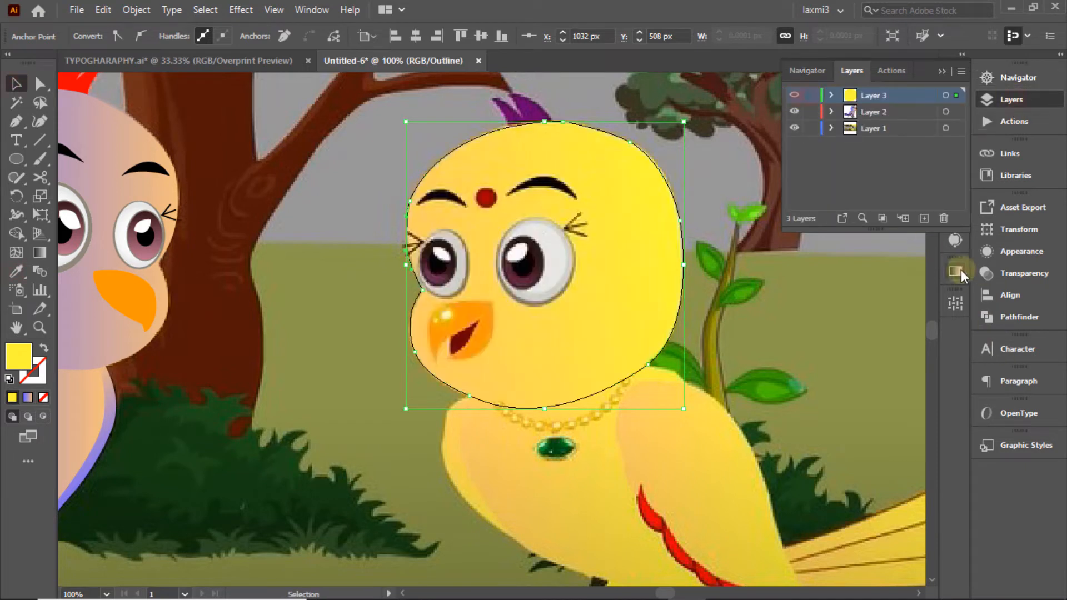
Step: Fill the traced head with a gradient running from sampled peach to bright yellow
left_click(961, 271)
left_click(775, 293)
double_click(771, 410)
left_click(705, 299)
left_click(423, 322)
double_click(908, 394)
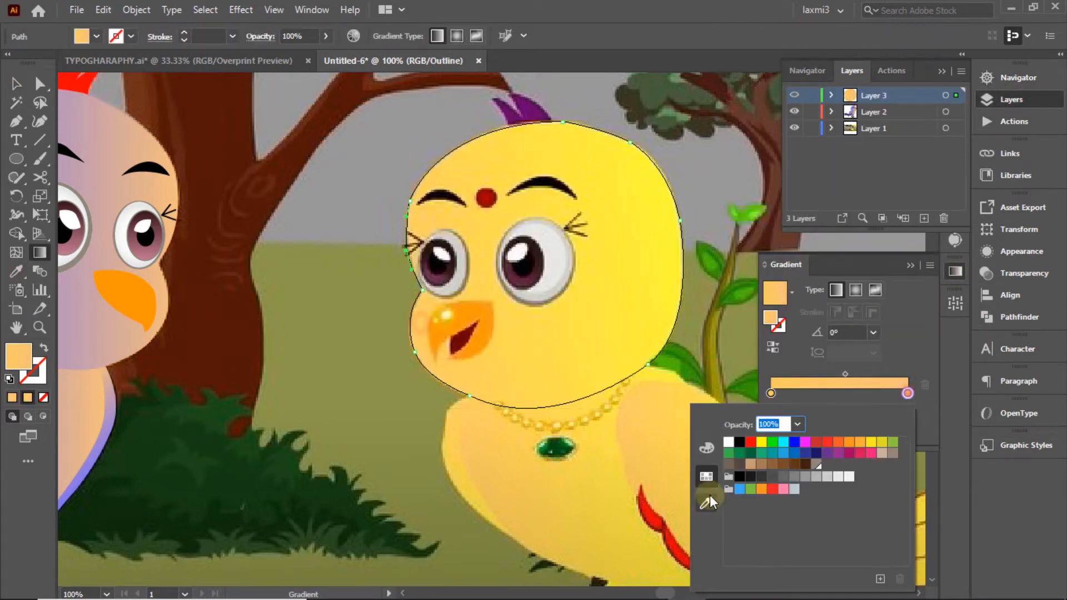
left_click(707, 502)
left_click(648, 172)
left_click(795, 96, "ctrl")
left_click(795, 95, "ctrl")
Step: Lock the background scene layer and make the tracing layer active
left_click(16, 121)
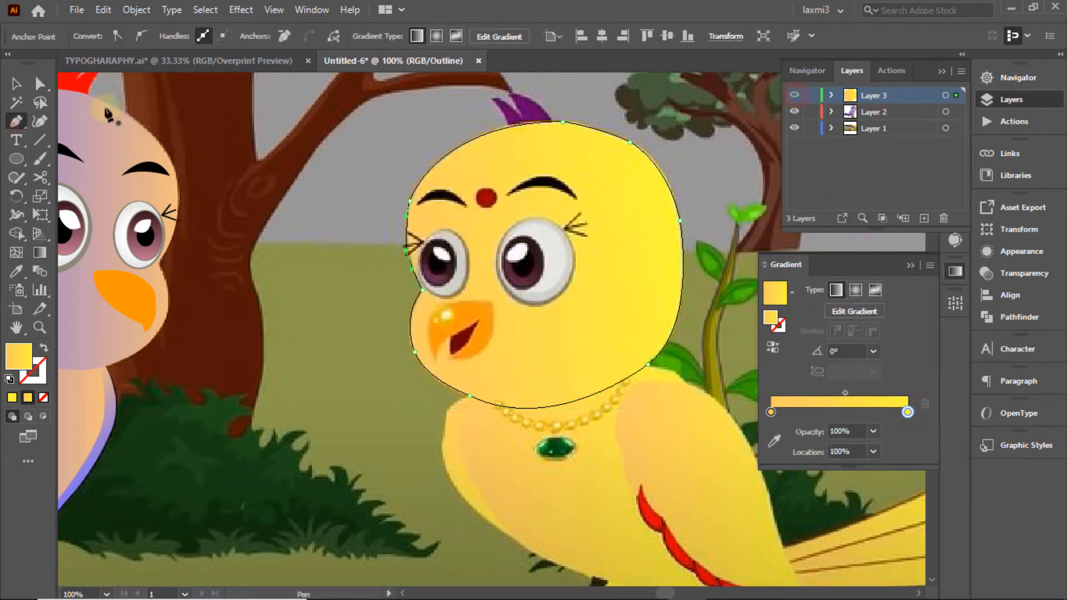
left_click(17, 84)
left_click(310, 139)
left_click(811, 128)
left_click(874, 95)
Step: Pen-trace the left eyebrow as a closed, curved shape
left_click(16, 121)
left_click(417, 202)
left_click_drag(467, 204, 495, 237)
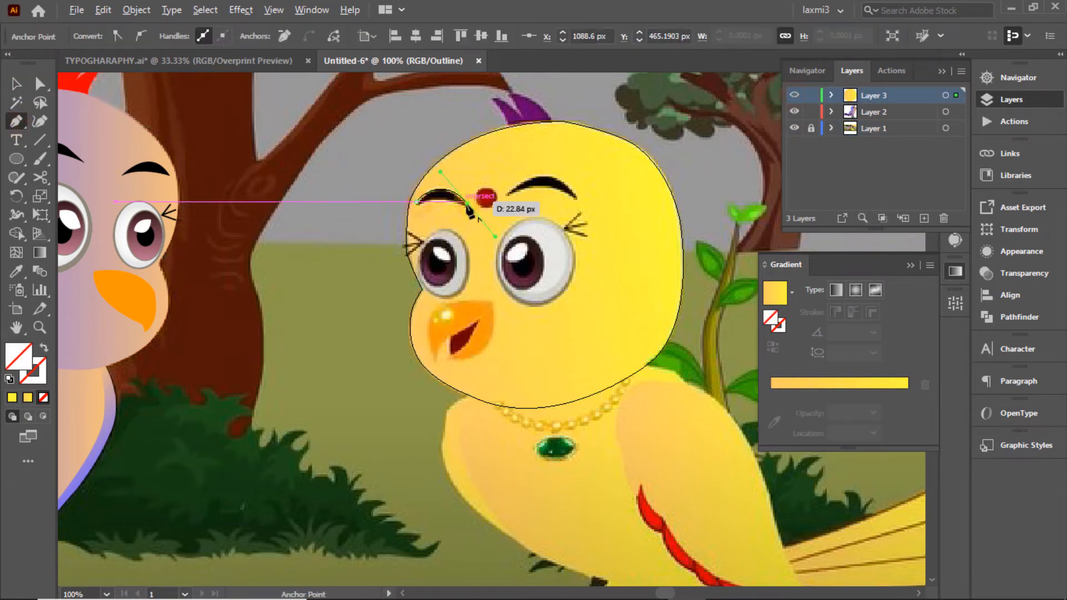
left_click(467, 204)
left_click_drag(417, 202, 402, 214)
left_click(445, 221, "ctrl")
left_click(794, 96, "ctrl")
left_click(794, 96, "ctrl")
Step: Redraw the left eyebrow outline and fill it black from the swatches
left_click(416, 203)
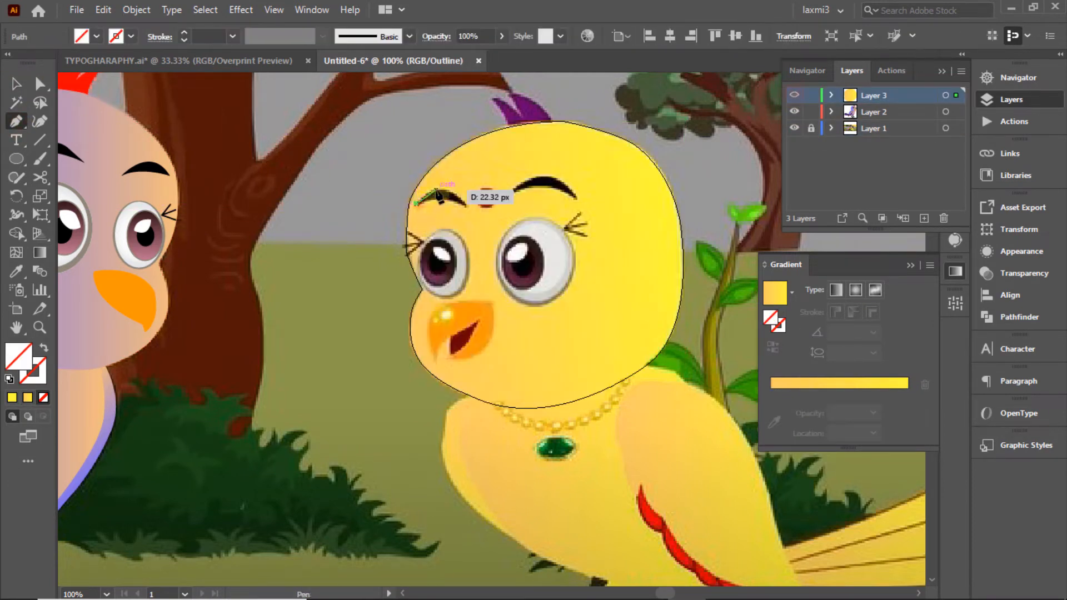
left_click(437, 190)
left_click_drag(468, 210, 475, 222)
left_click(468, 210)
left_click_drag(416, 204, 408, 212)
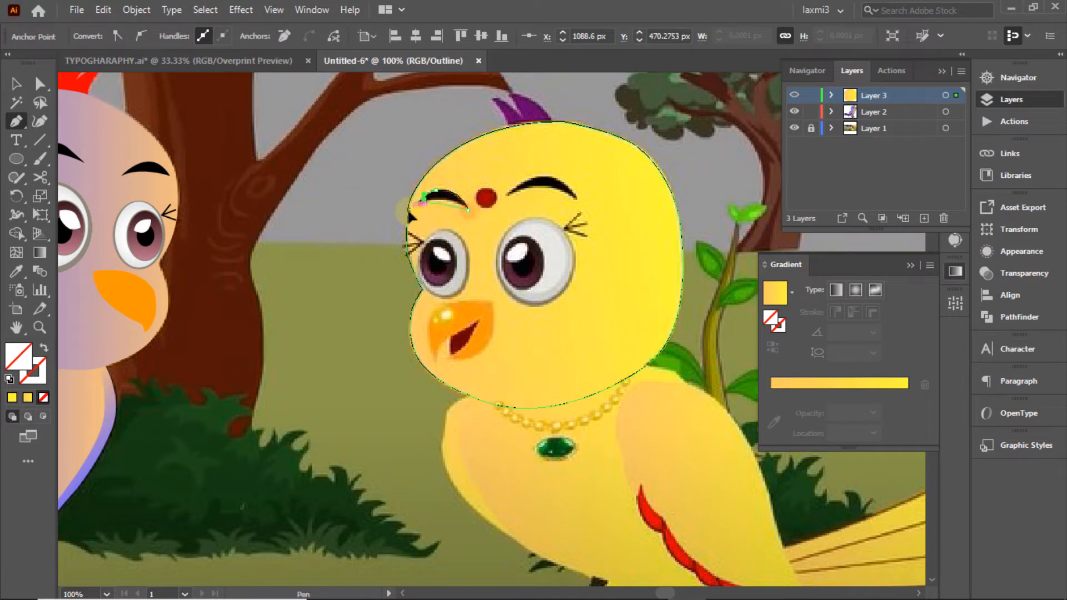
left_click(794, 96, "ctrl")
left_click(446, 193)
left_click(449, 197)
left_click(96, 36)
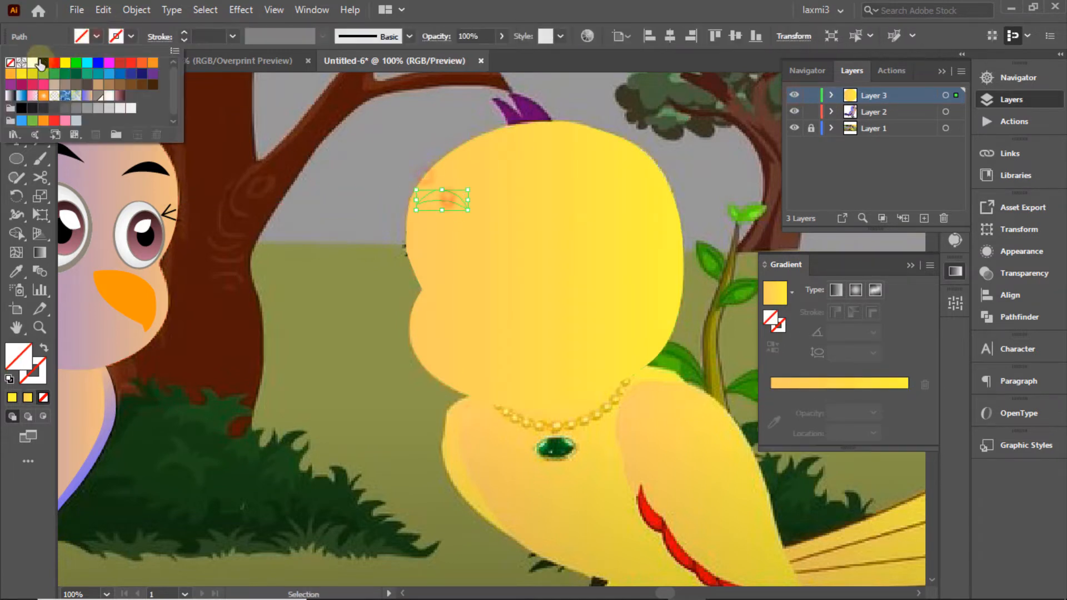
left_click(47, 60)
left_click(418, 137)
left_click(794, 96, "ctrl")
Step: Pen-trace the arched right eyebrow, fill it black, and adjust its lower anchor
left_click(16, 121)
left_click(506, 197)
left_click_drag(544, 176, 570, 177)
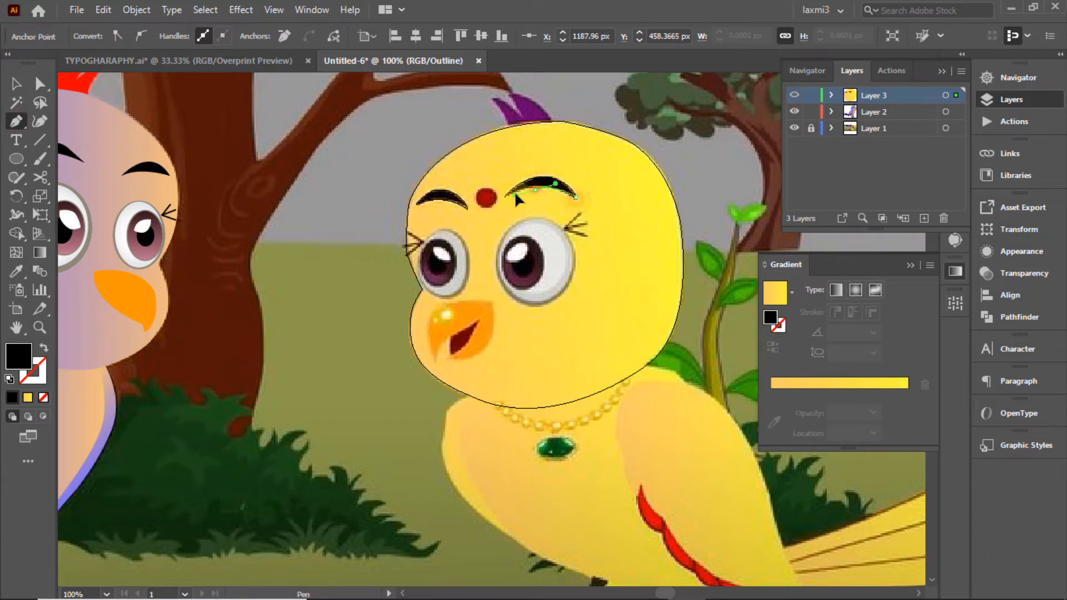
left_click(794, 97, "ctrl")
left_click(532, 194)
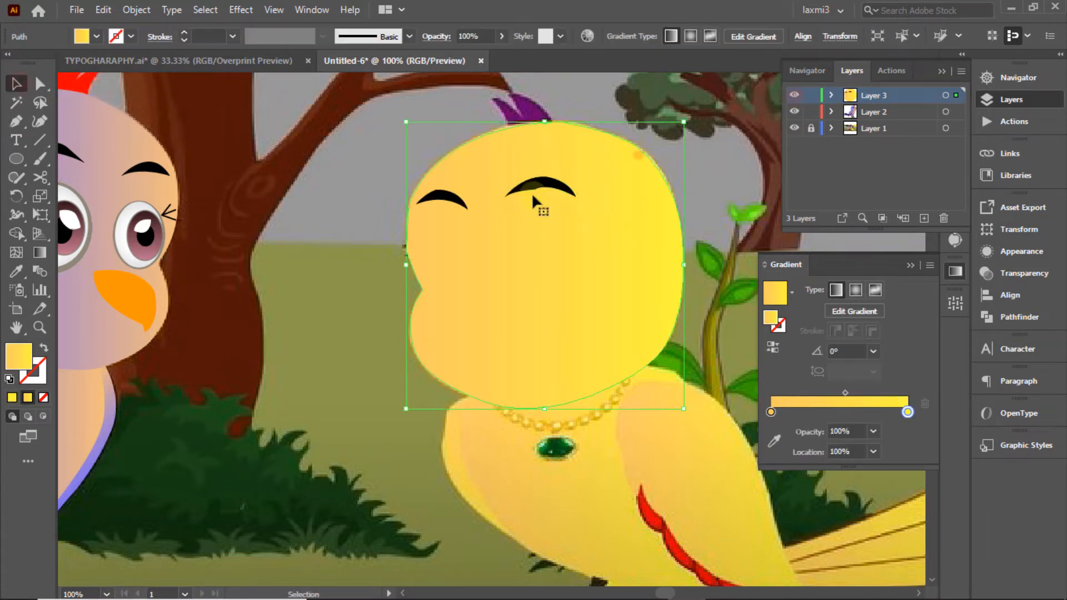
left_click(532, 188)
key("a")
left_click(536, 190)
key("ctrl+shift+a")
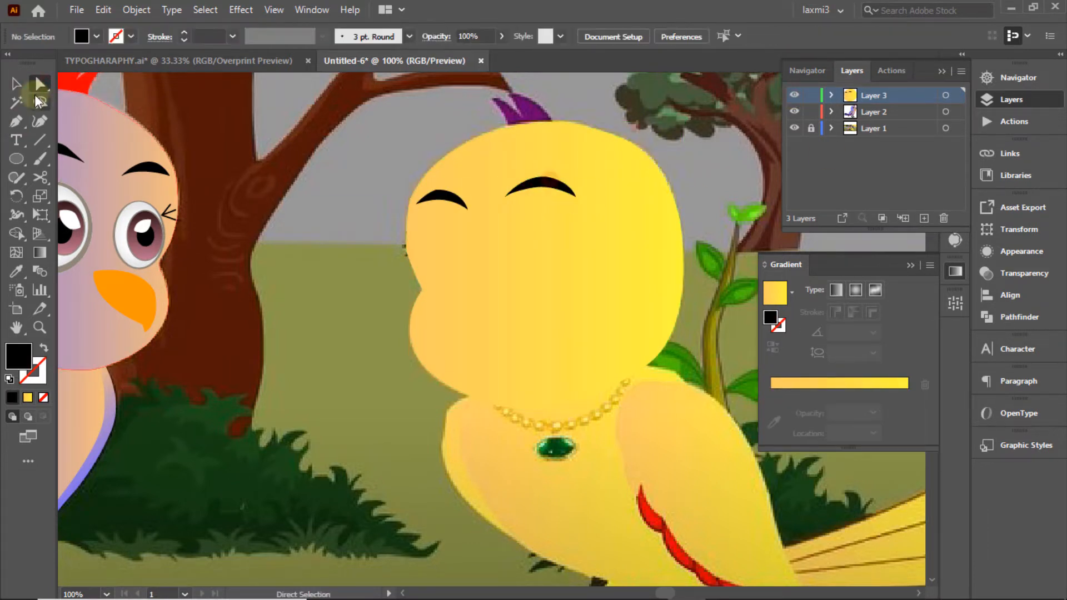
left_click(794, 96, "ctrl")
Step: Draw a small forehead circle and fill it with the original bindi's dark red
key("l")
left_click_drag(481, 192, 498, 209)
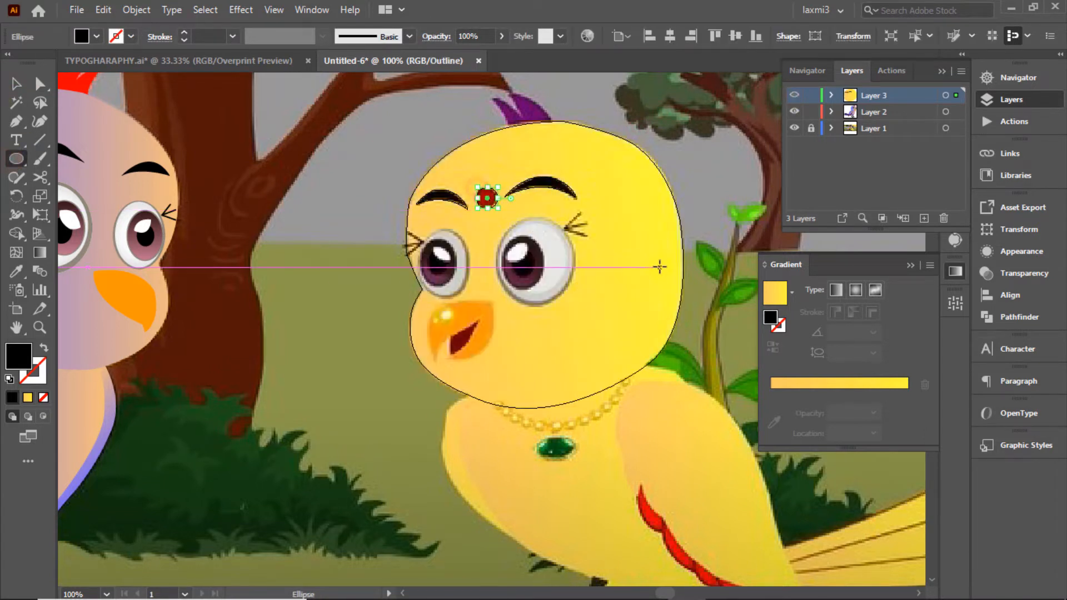
left_click(17, 271)
left_click(488, 199)
key("v")
left_click(795, 96, "ctrl")
key("ctrl+shift+a")
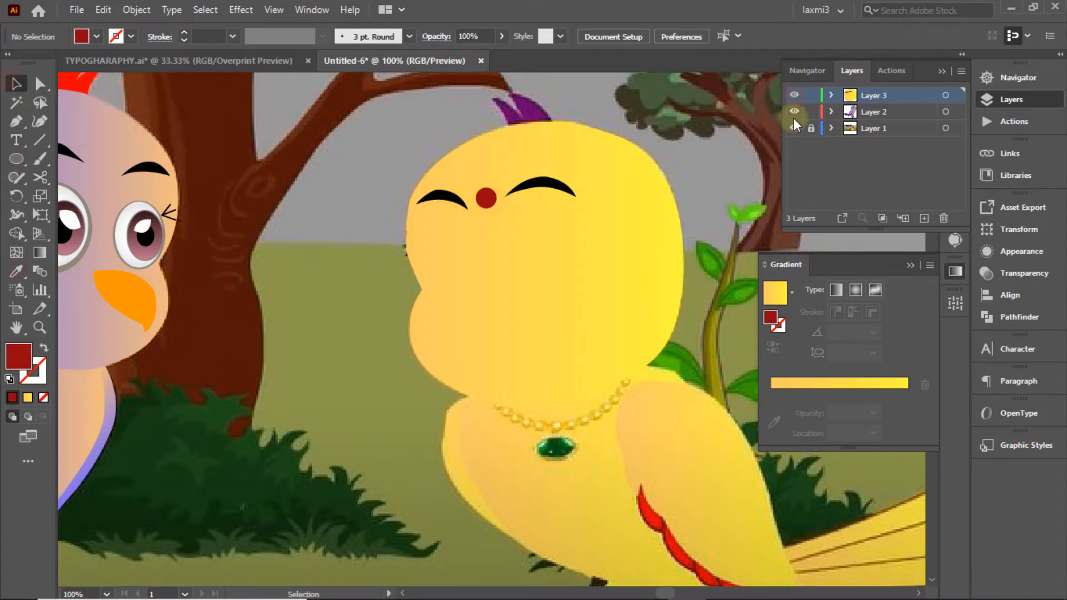
left_click(794, 96, "ctrl")
Step: Pen-draw two lash strokes beside the right eye
key("p")
left_click(582, 213)
left_click(565, 228)
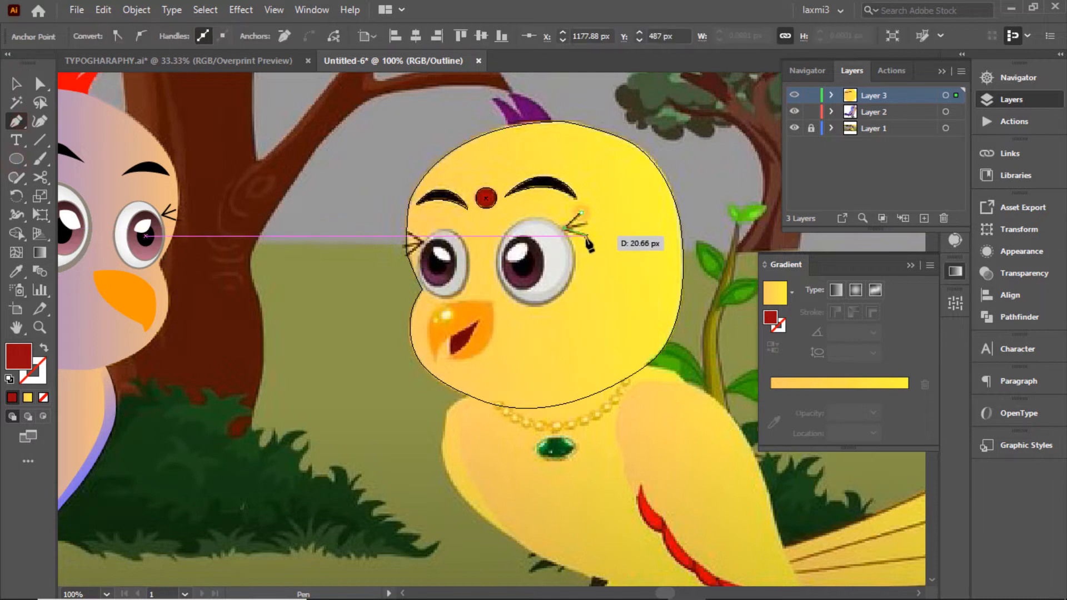
left_click(587, 236)
key("v")
key("ctrl+shift+a")
key("p")
left_click(586, 226)
left_click(565, 227)
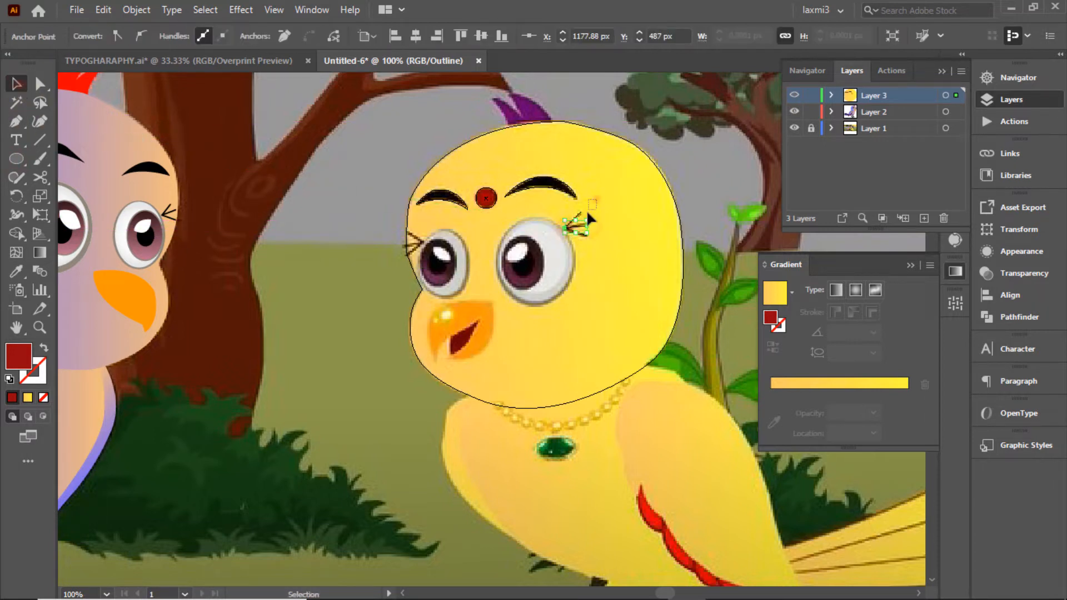
Step: Make the right-eye lashes black 2 pt strokes with no fill
left_click_drag(588, 212, 578, 234)
left_click(131, 37)
left_click(42, 63)
left_click(794, 96, "ctrl")
left_click(96, 36)
left_click(10, 63)
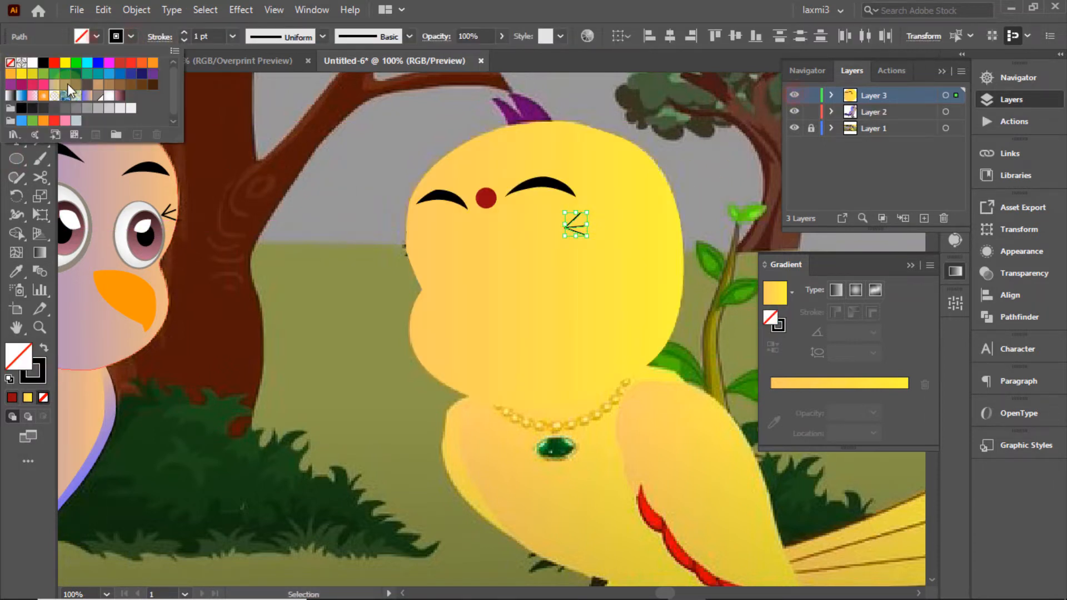
left_click(184, 32)
left_click(629, 110)
left_click(795, 96, "ctrl")
Step: Pen-draw two lash strokes beside the left eye
left_click(17, 122)
left_click(406, 229)
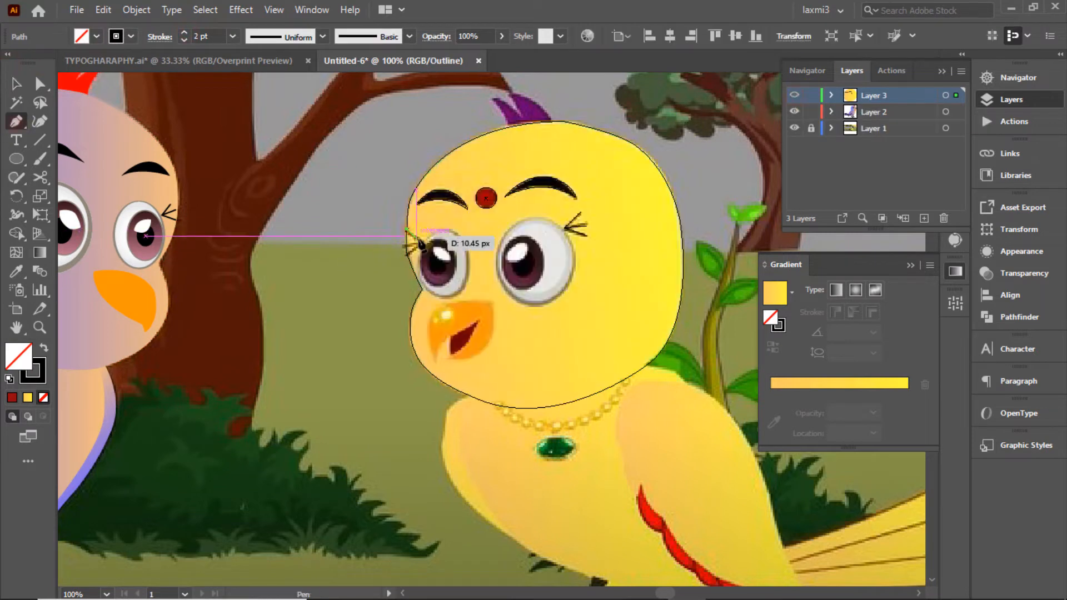
left_click(423, 243)
left_click(408, 254)
left_click(17, 84)
left_click(254, 156)
left_click(16, 121)
left_click(406, 246)
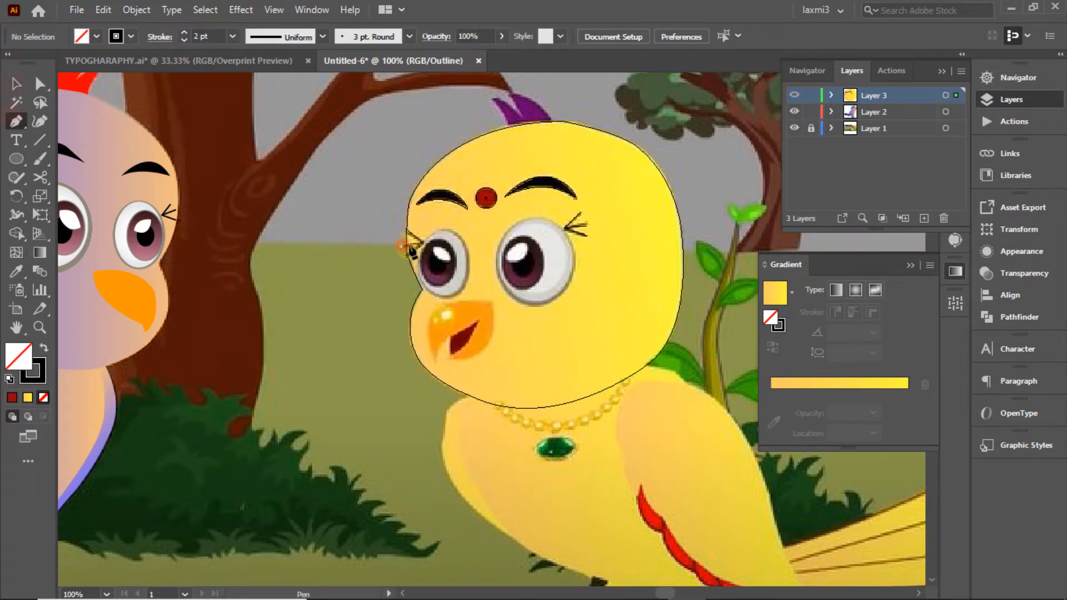
left_click(423, 243)
Step: Select only the left-eye lashes and preview them on the artwork
left_click(17, 84)
left_click_drag(374, 204, 414, 266)
left_click(352, 183)
left_click_drag(429, 219, 415, 255)
left_click(794, 95, "ctrl")
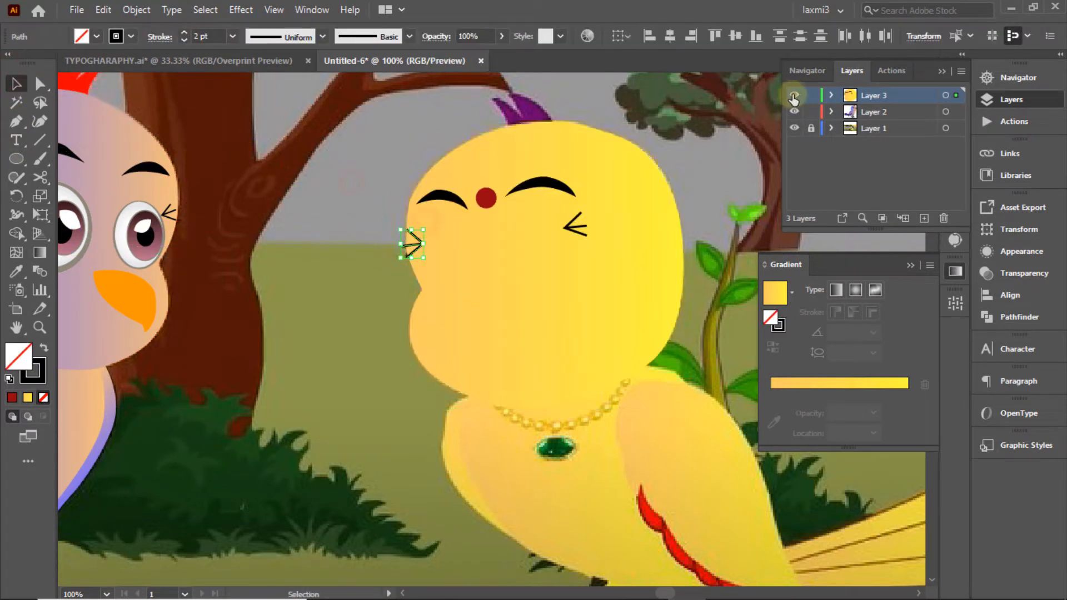
left_click(811, 95)
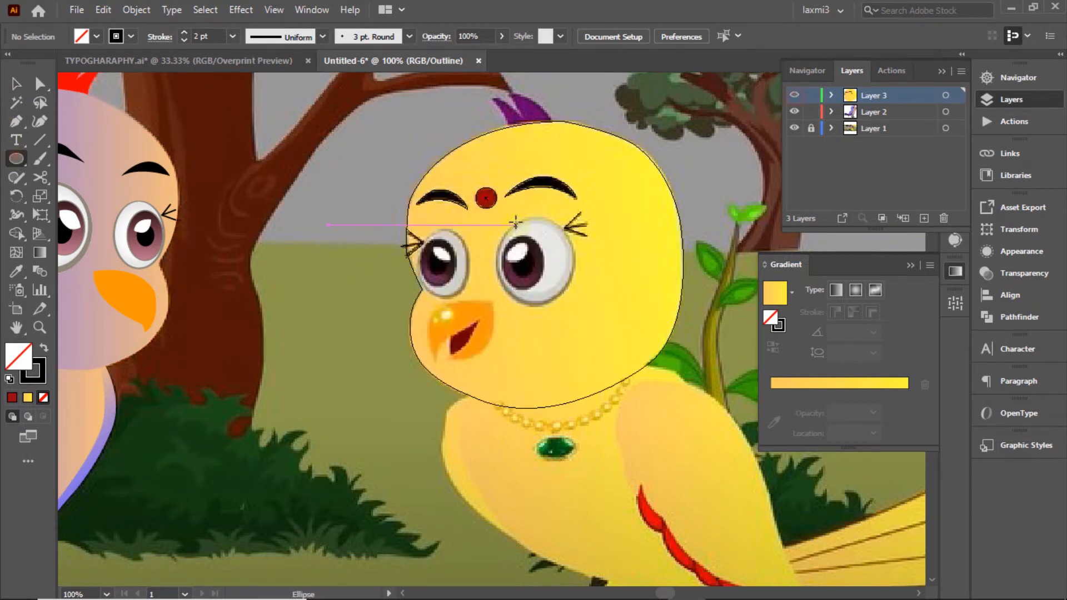
Step: Draw an ellipse fitted over the right eye and fill it grey-brown
mouse_move(516, 222)
left_mouse_down()
mouse_move(588, 314)
mouse_move(576, 301)
left_mouse_up()
left_click_drag(516, 260, 496, 261)
left_click_drag(534, 221, 533, 219)
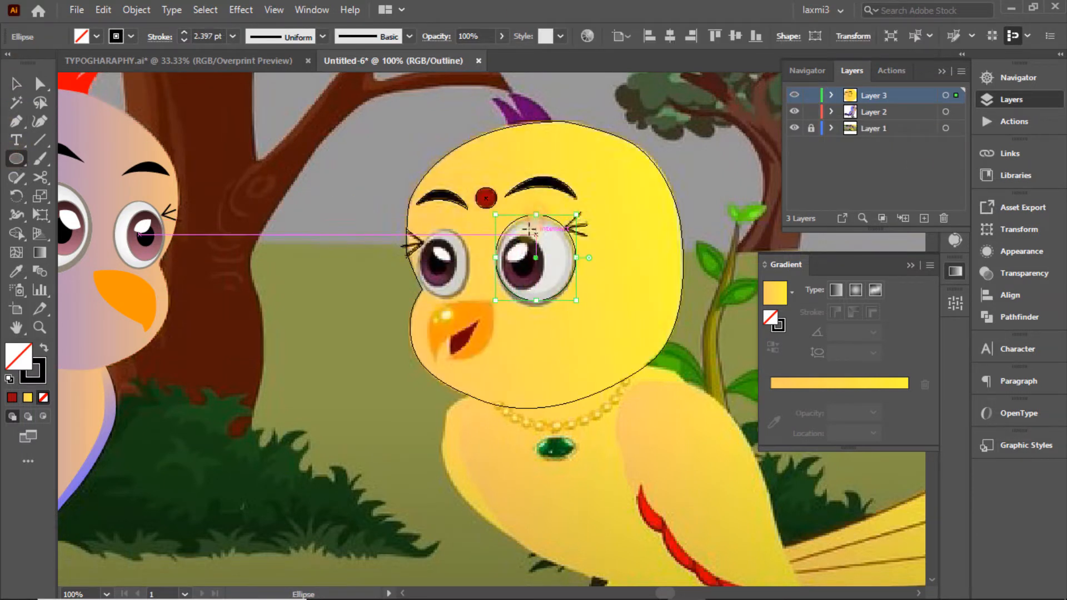
left_click(97, 37)
left_click(106, 107)
left_click(125, 33)
Step: Paste a copy of the eye ellipse in place, shrink it to 69 px tall, and give it a white gradient
left_click(103, 10)
left_click(133, 85)
left_click(103, 10)
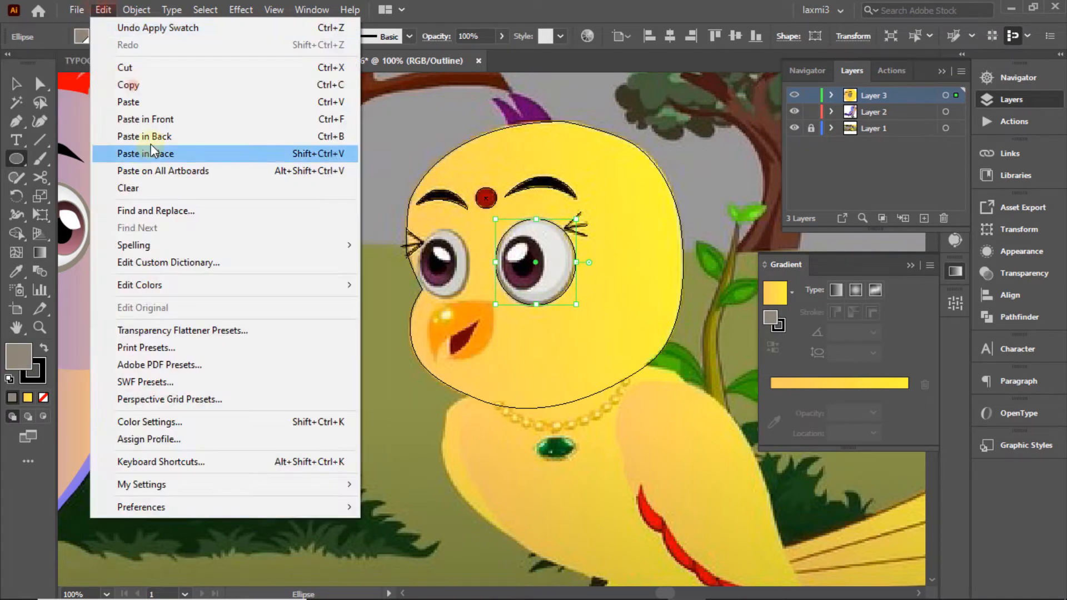
left_click(151, 149)
left_click_drag(537, 305, 537, 299)
left_click(792, 291)
left_click(688, 371)
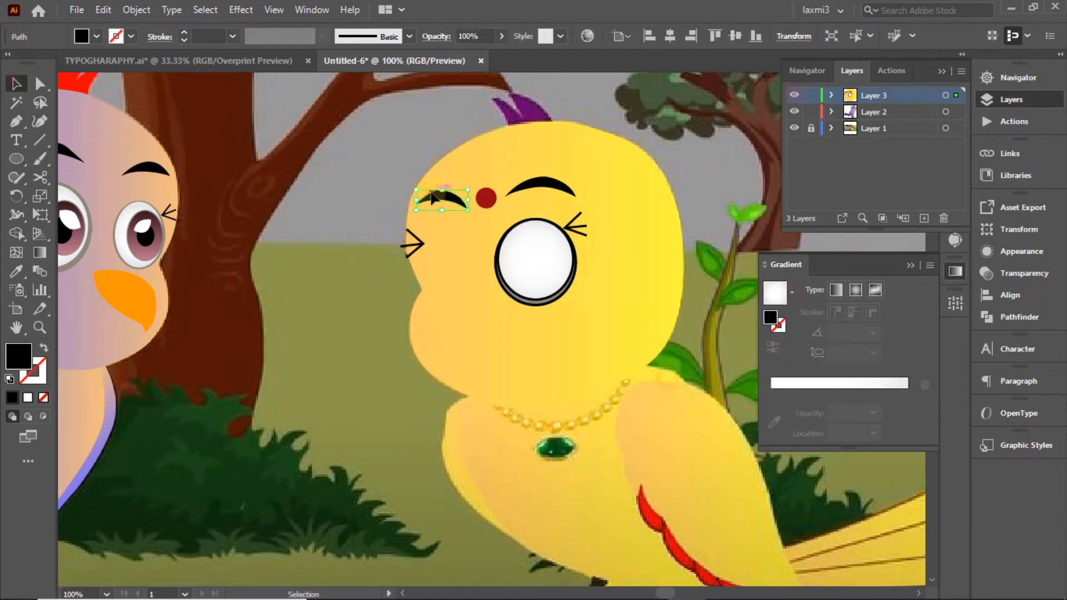
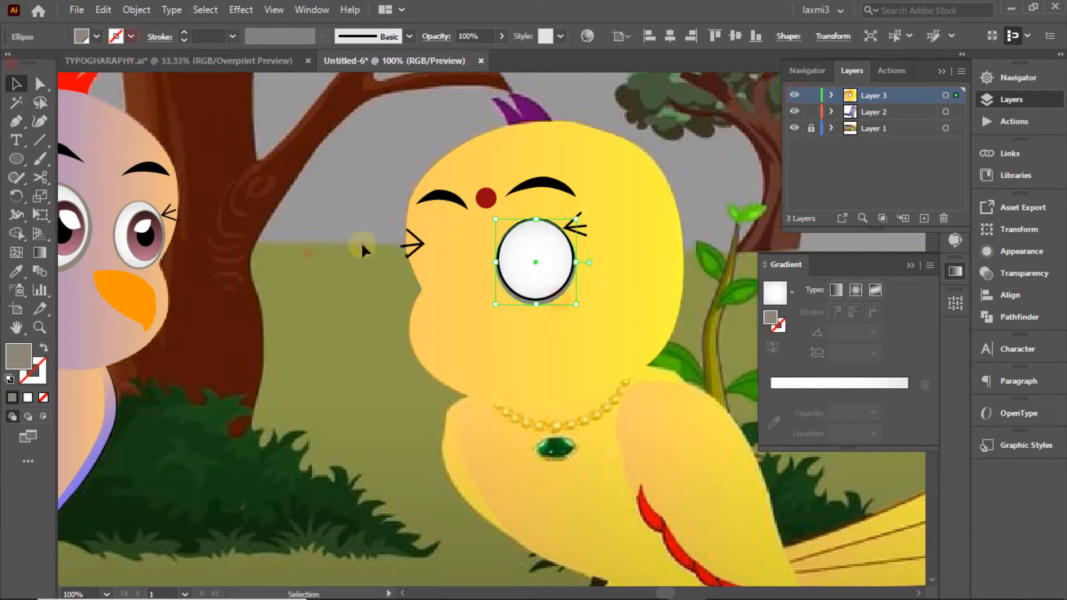
Step: Draw the right eye's pupil ellipse and give it the pink-maroon gradient at 90°
left_click(96, 37)
left_click(682, 167)
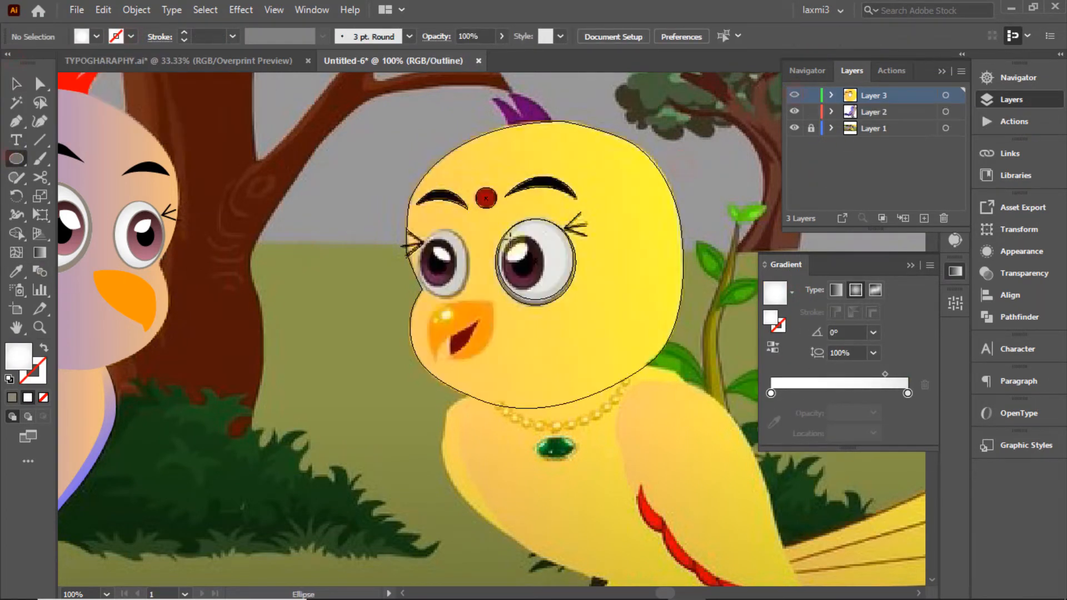
left_click_drag(507, 238, 546, 289)
left_click_drag(507, 264, 527, 235)
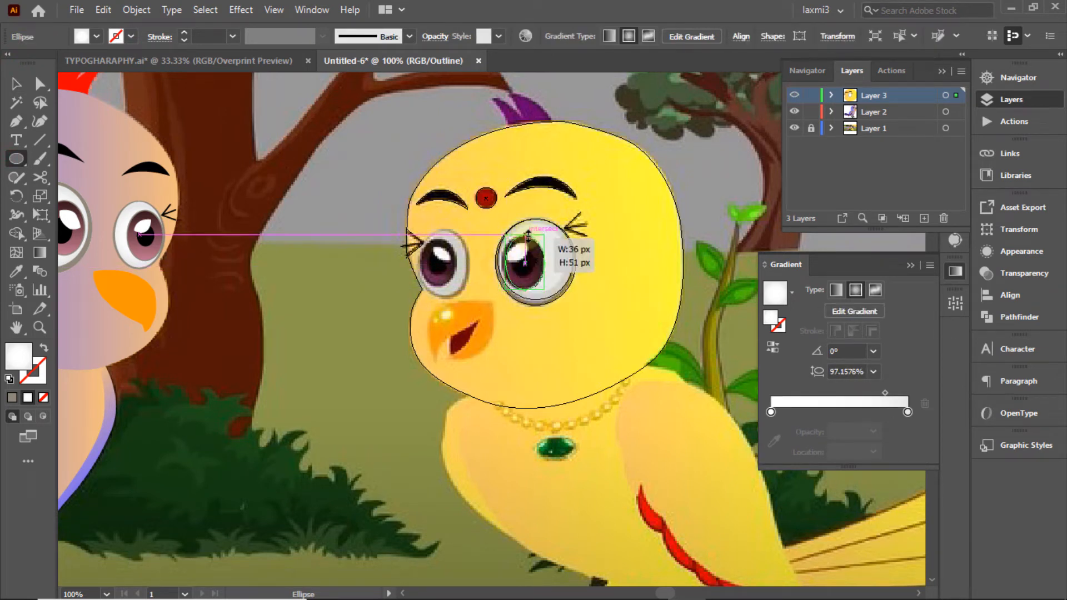
left_click(792, 293)
left_click(702, 378)
left_click(795, 95, "ctrl")
left_click(873, 352)
left_click(892, 88)
left_click(873, 351)
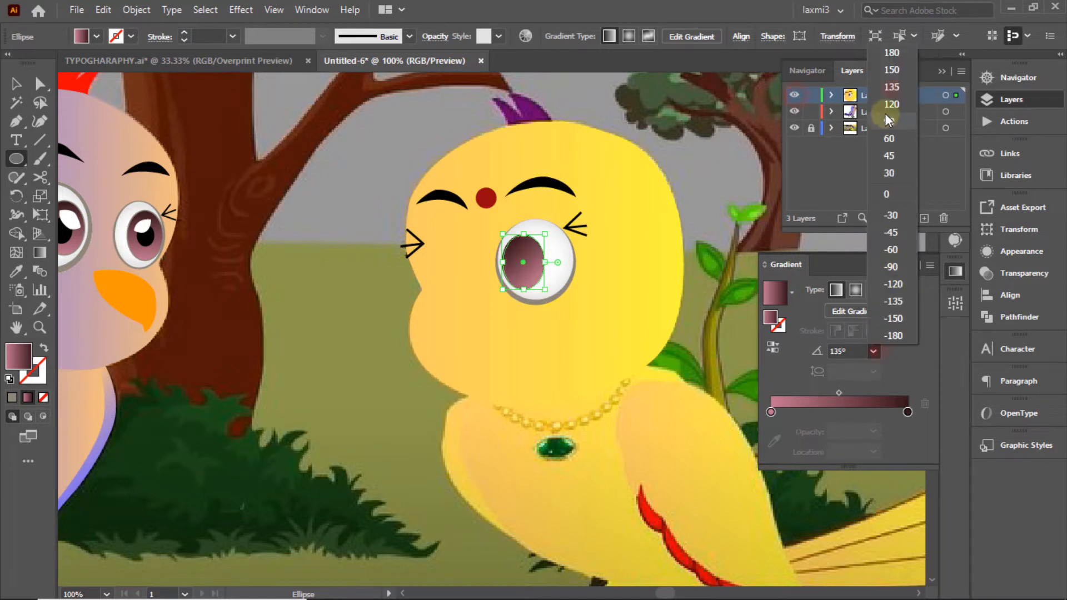
left_click(888, 118)
Step: Reselect the pupil and give it an outline colour
key("v")
left_click(794, 95, "ctrl")
left_click(697, 172)
left_click(795, 96, "ctrl")
left_click(531, 267)
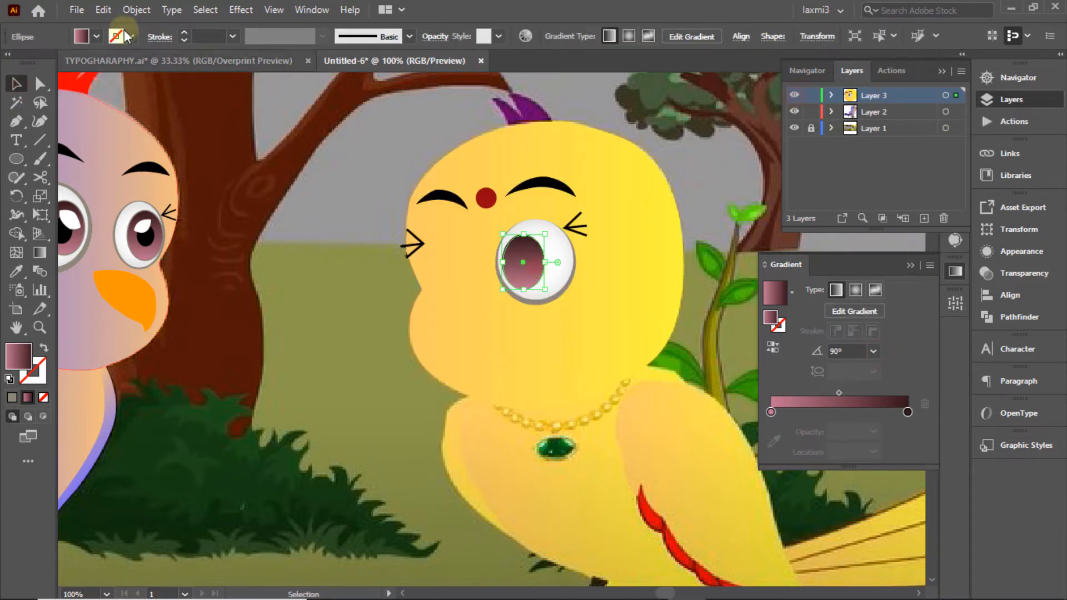
left_click(131, 37)
left_click(145, 115)
left_click(686, 134)
Step: Draw a small black ellipse with no outline as the pupil centre
left_click(794, 95, "ctrl")
left_click(19, 159)
left_click_drag(516, 255, 539, 277)
left_click(795, 95, "ctrl")
left_click(97, 36)
left_click(44, 67)
left_click(132, 37)
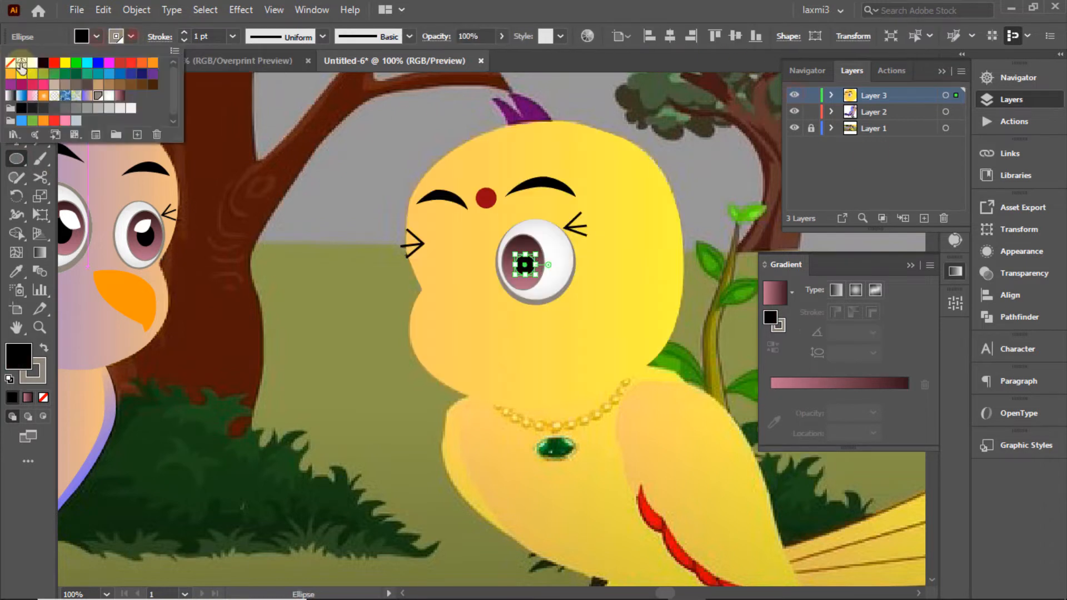
left_click(20, 62)
left_click(733, 116)
left_click(795, 95, "ctrl")
left_click(17, 84)
Step: Pen-draw a curved highlight shape along the pupil
left_click(303, 171)
left_click(16, 121)
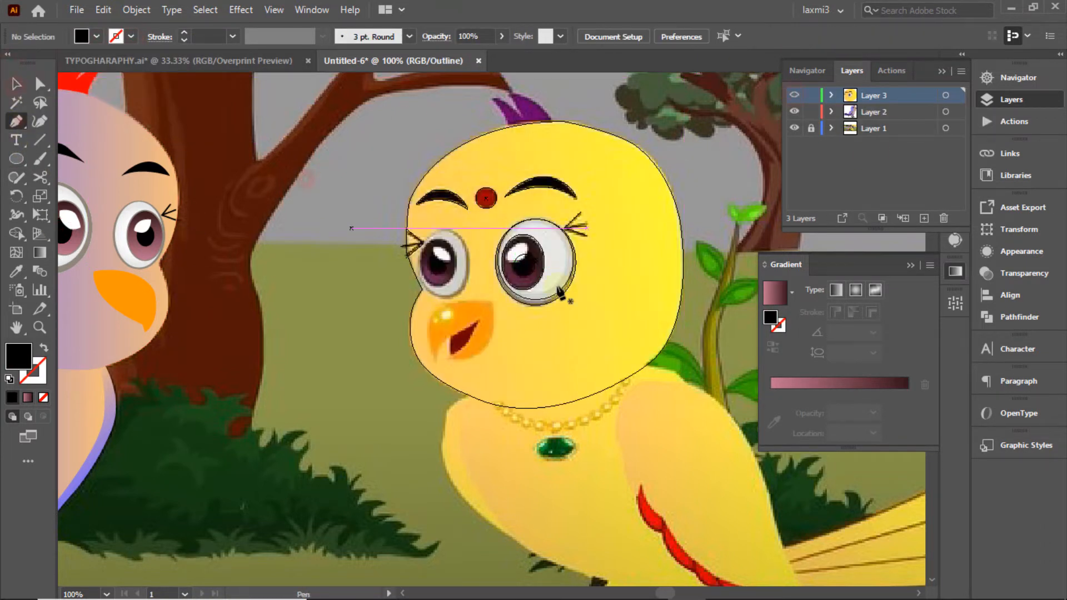
left_click(503, 262)
left_click_drag(525, 243, 469, 263)
left_click(525, 244, "alt")
left_click(16, 84)
Step: Fill the highlight shape white
left_click(795, 96, "ctrl")
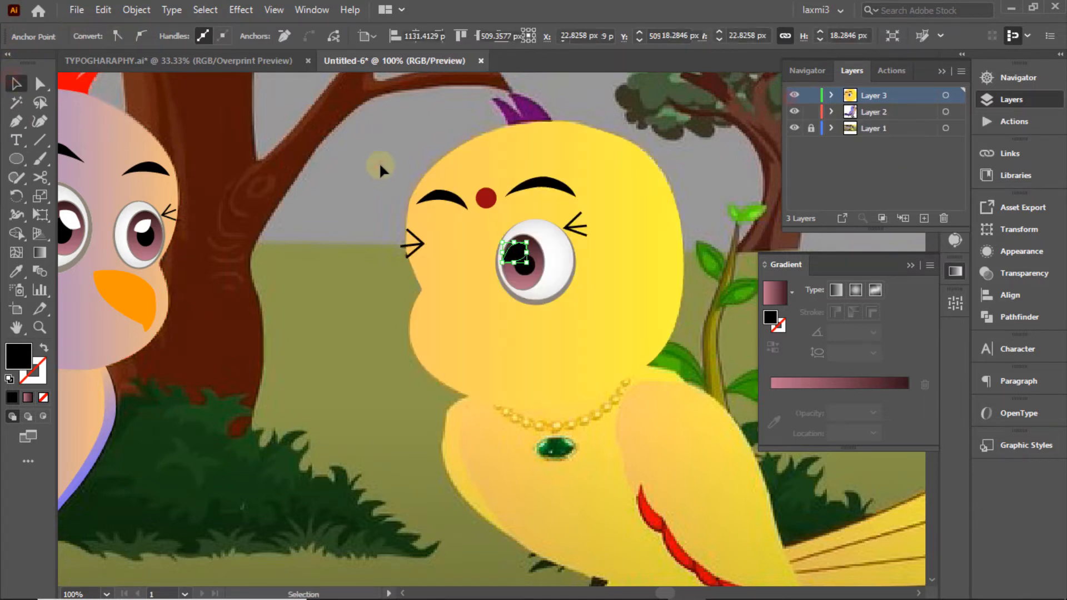
left_click(380, 166)
left_click(514, 254)
left_click(96, 37)
left_click(32, 62)
left_click(510, 259)
left_click(339, 138)
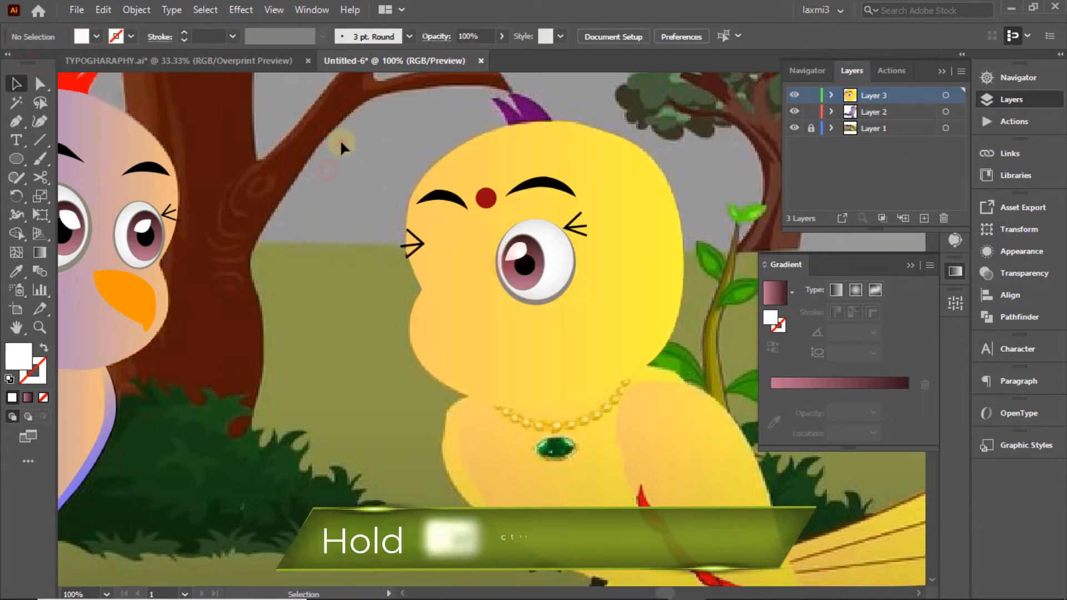
Step: Give the highlight a grey 1 pt outline
left_click(727, 163)
left_click(795, 97, "ctrl")
left_click(794, 97, "ctrl")
left_click(514, 254)
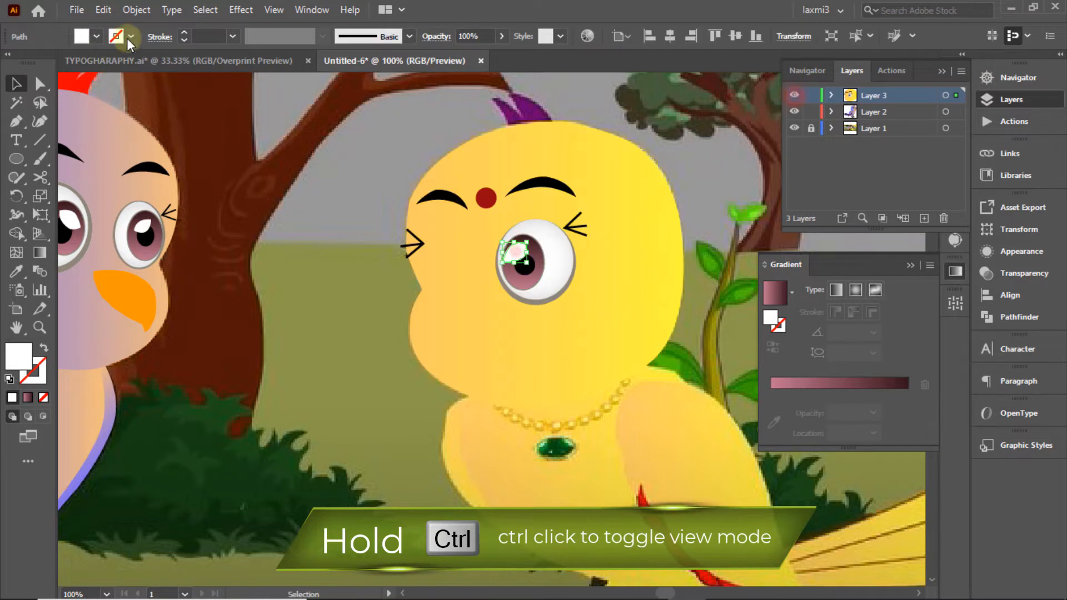
left_click(131, 36)
left_click(95, 95)
left_click(294, 107)
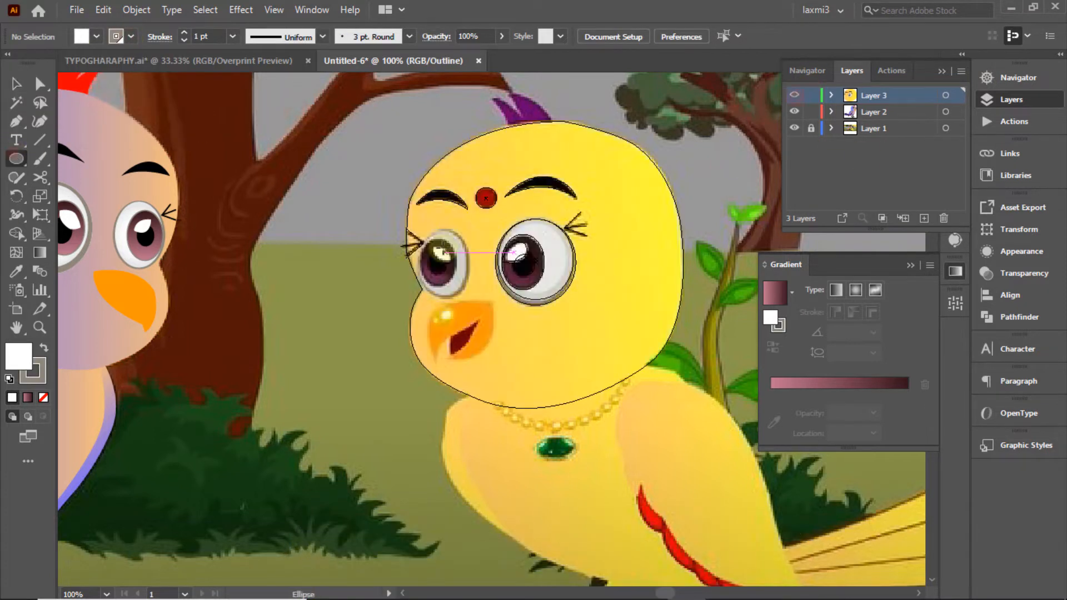
Step: Draw an ellipse fitted around the left eye, filled grey with no outline
left_click_drag(420, 239, 467, 299)
left_click_drag(443, 240, 445, 227)
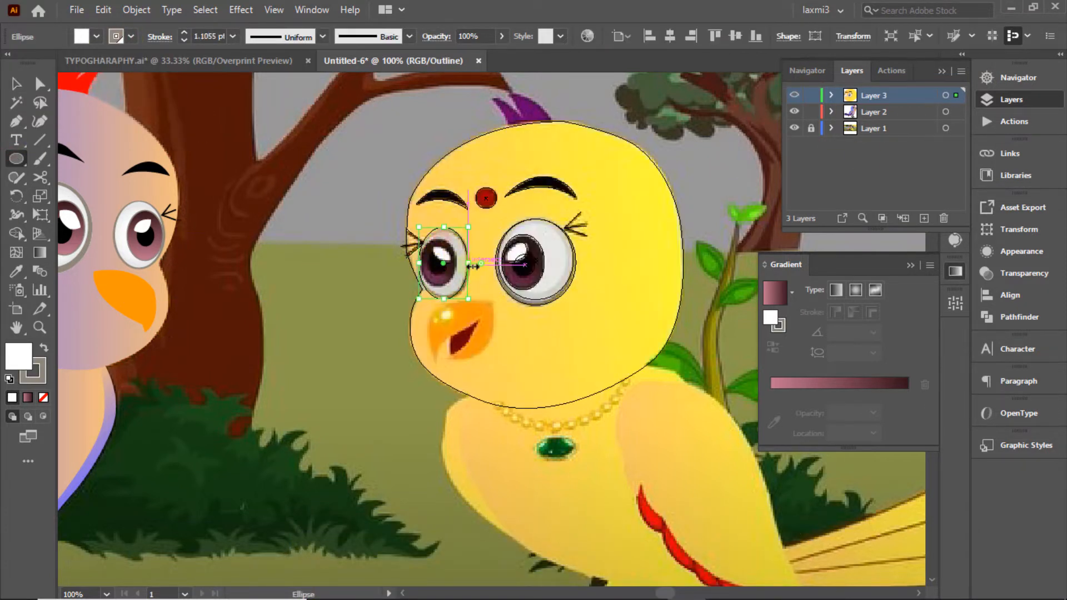
left_click_drag(467, 263, 471, 263)
left_click(96, 37)
left_click(97, 95)
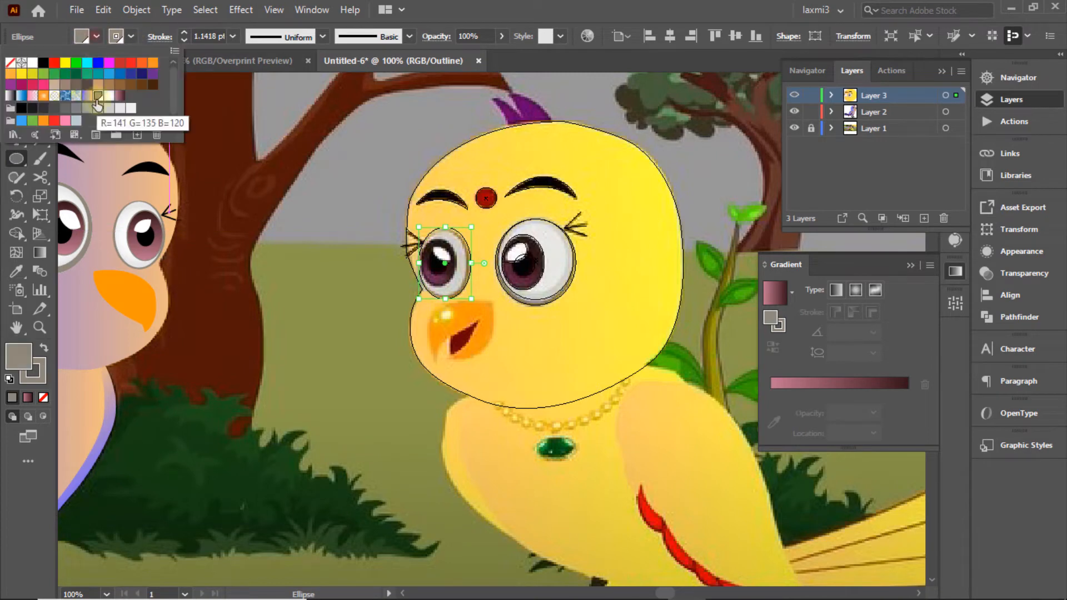
left_click(11, 62)
left_click(103, 10)
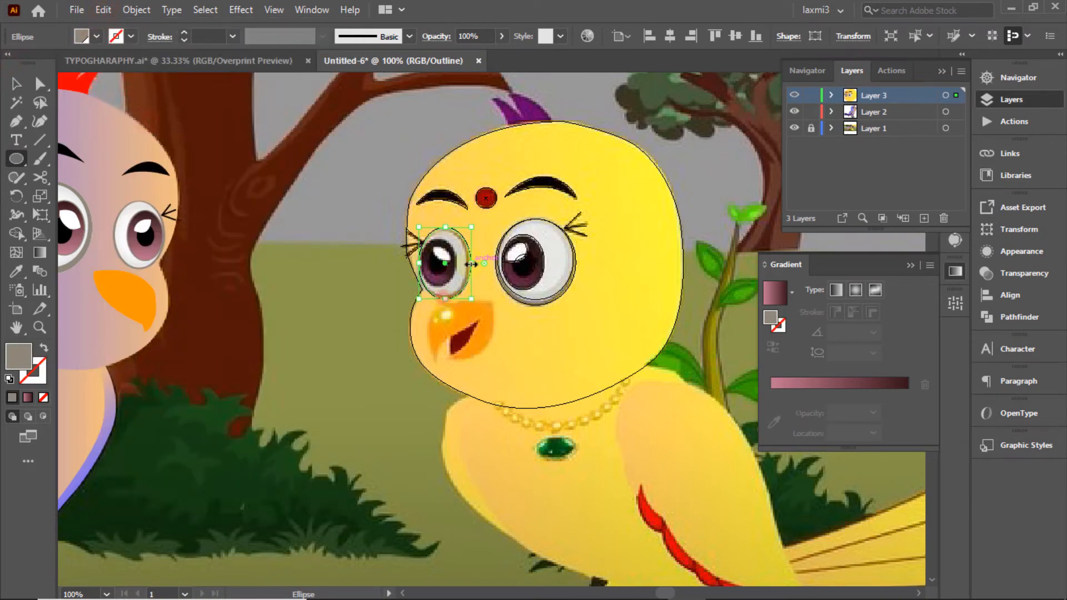
Step: Give the left eye ellipse a white radial gradient
left_click(791, 293)
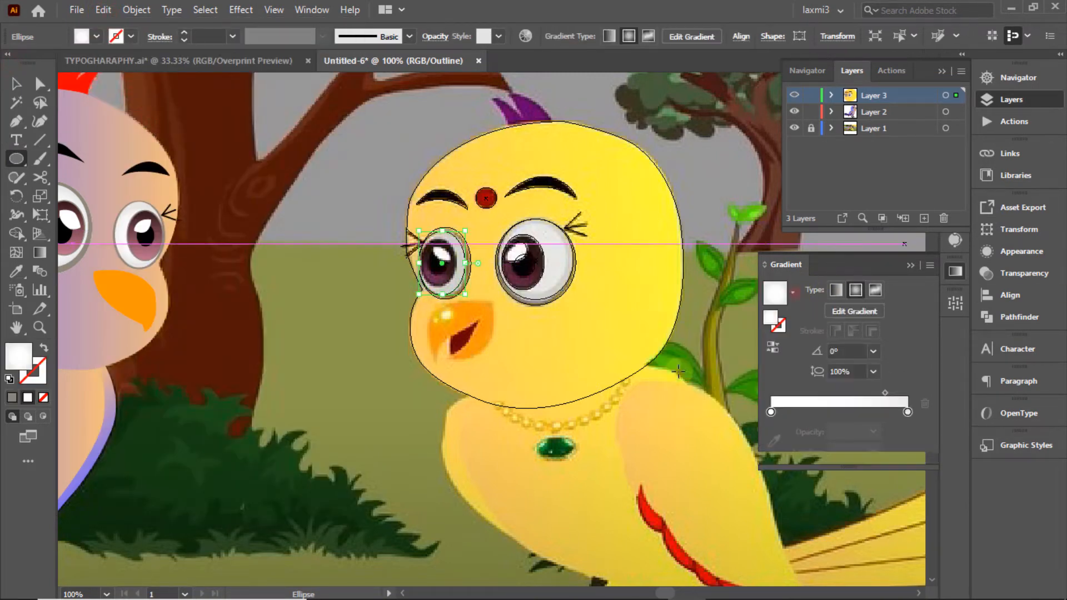
left_click(794, 96, "ctrl")
left_click(17, 84)
left_click(286, 158)
left_click(796, 95, "ctrl")
Step: Draw the left pupil ellipse with the pink-maroon gradient at 90°
left_click(19, 160)
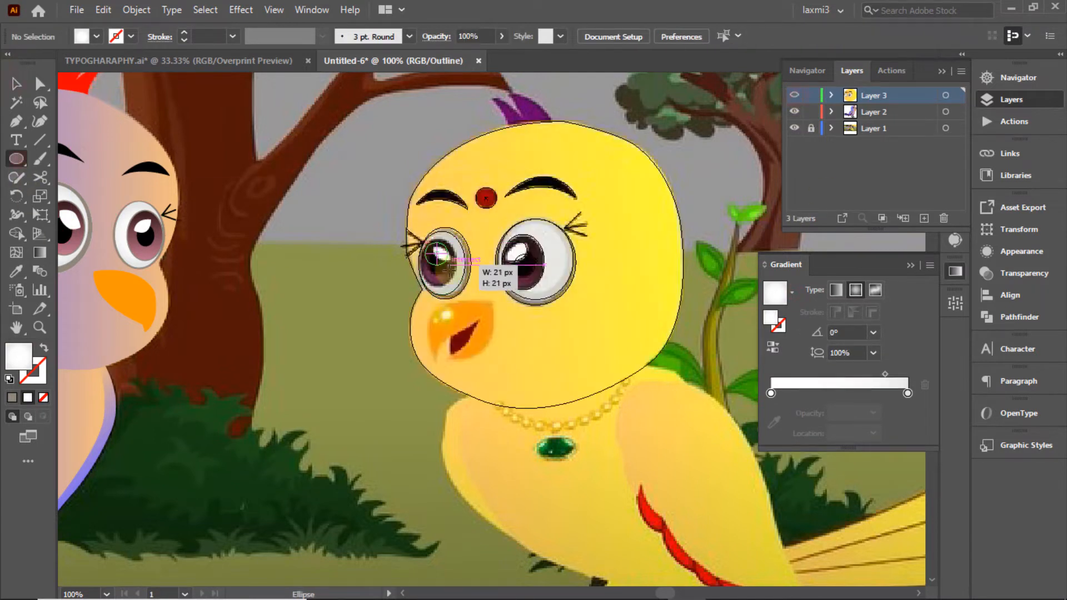
left_click_drag(438, 254, 456, 264)
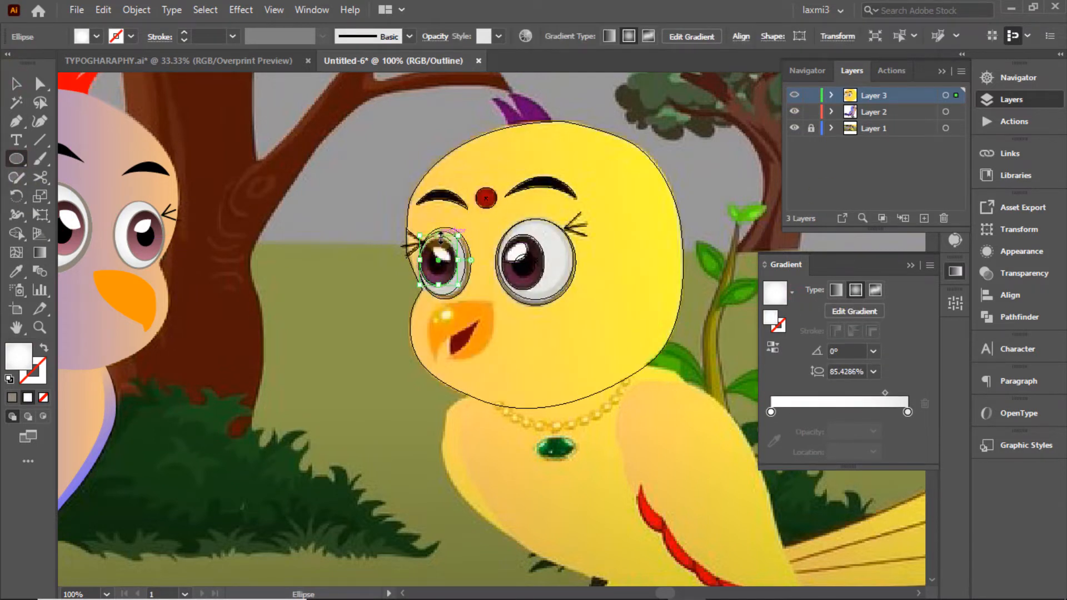
left_click(96, 37)
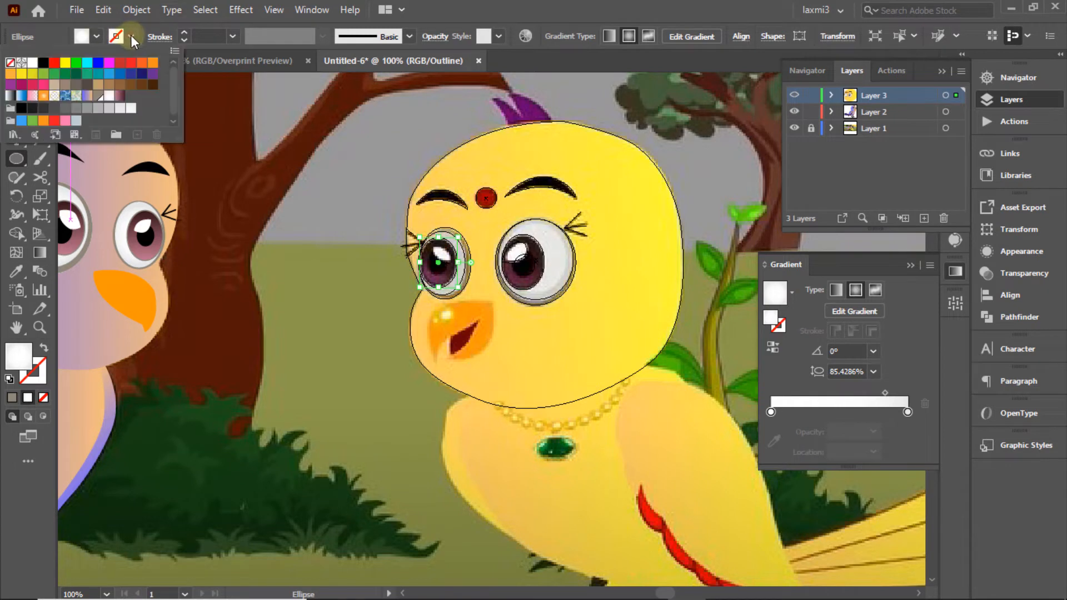
left_click(97, 83)
left_click(794, 96, "ctrl")
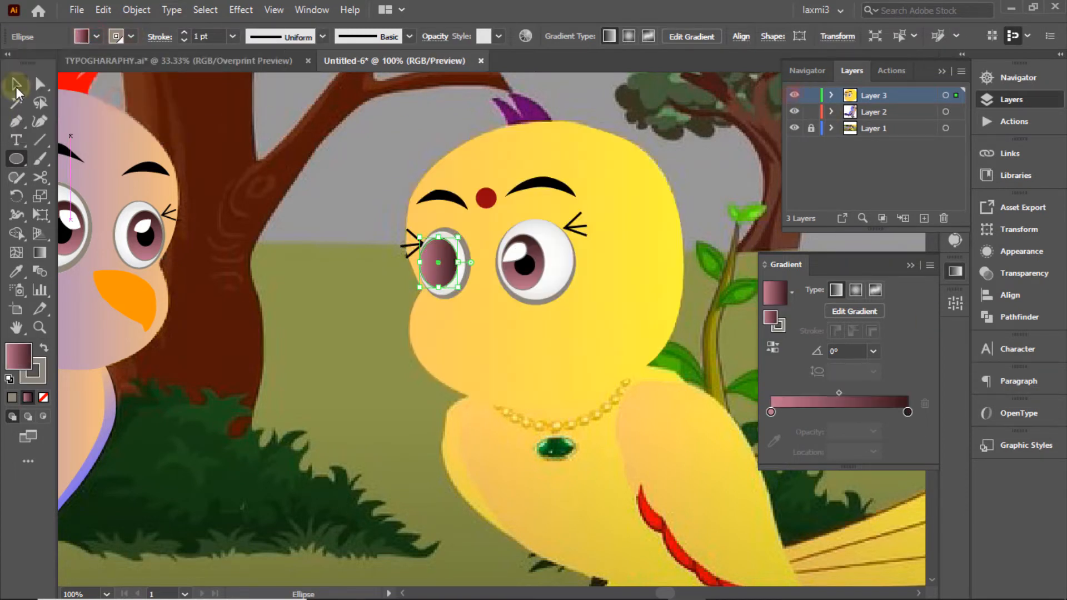
left_click(16, 83)
left_click(305, 167)
left_click(445, 267)
left_click(874, 352)
left_click(894, 125)
left_click(715, 133)
Step: Draw a small black pupil centre with no outline
left_click(17, 158)
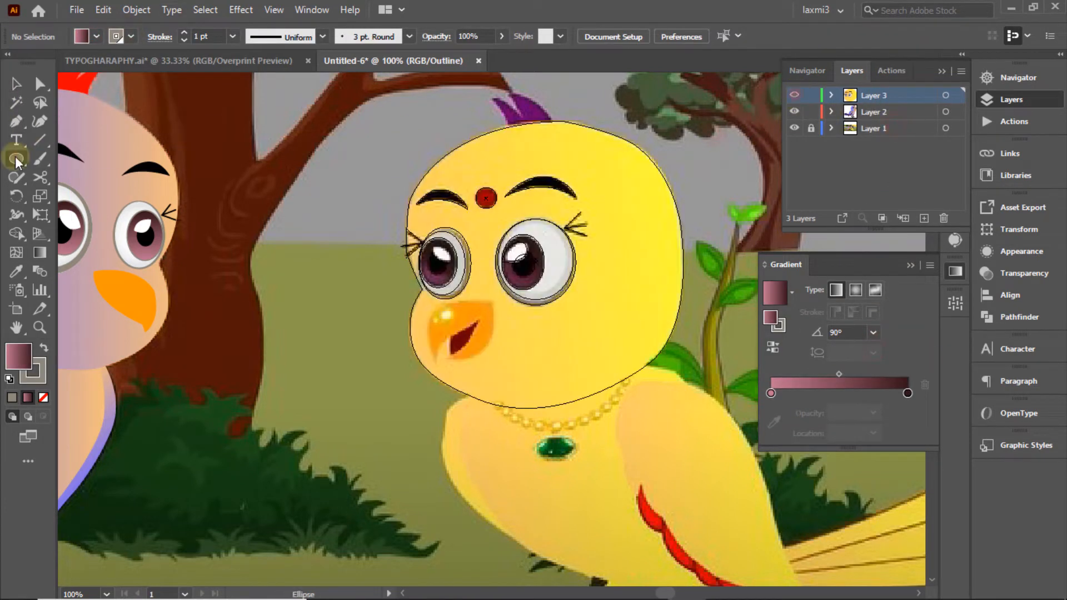
left_click_drag(426, 251, 451, 275)
left_click(96, 36)
left_click(43, 63)
left_click(678, 143)
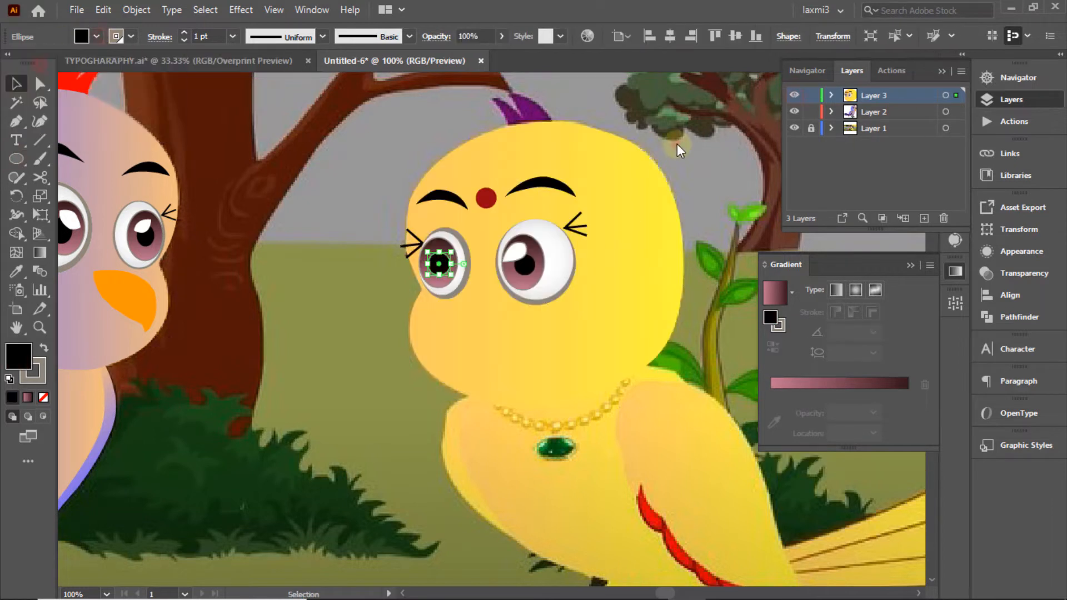
left_click(678, 143)
left_click(436, 263)
left_click(132, 36)
left_click(10, 63)
left_click(688, 137)
left_click(689, 137)
Step: Pen-draw the left eye's highlight shape and select it for filling
left_click(795, 96, "ctrl")
left_click(16, 122)
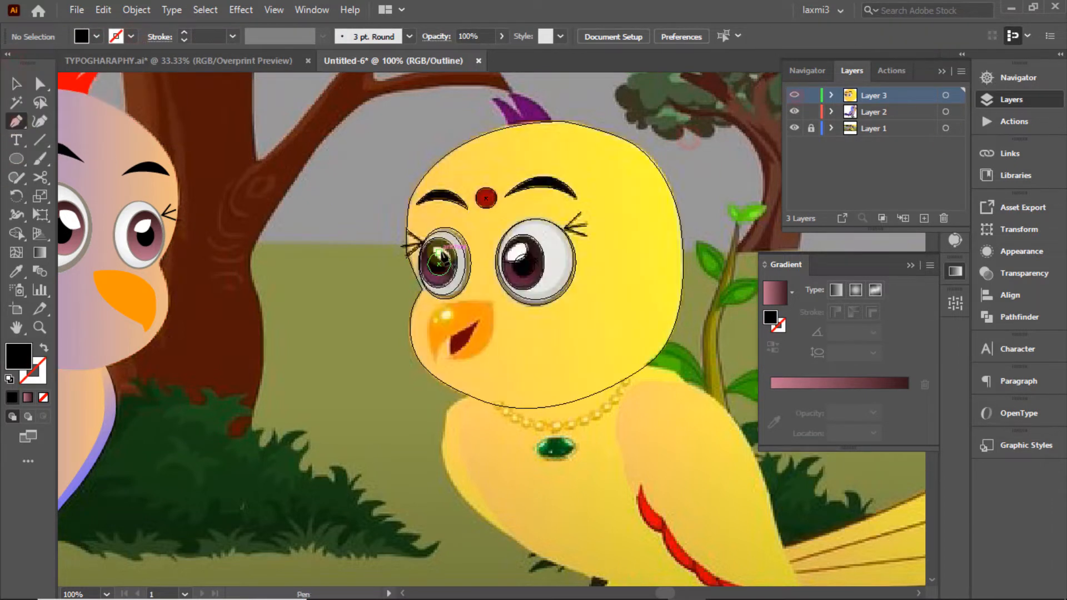
left_click(433, 246)
left_click_drag(451, 273, 429, 232)
left_click(450, 261)
left_click(17, 83)
left_click(795, 96, "ctrl")
left_click(340, 146)
left_click(443, 254)
left_click(96, 36)
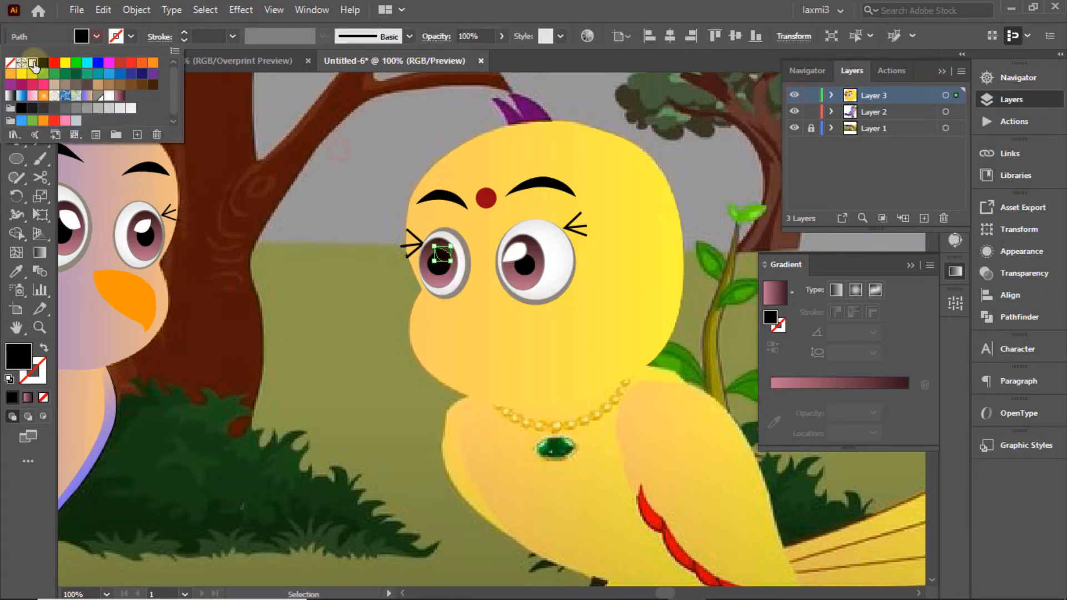
Step: Fill the left eye's highlight white
left_click(33, 62)
left_click(347, 139)
left_click(347, 139)
left_click(796, 95)
left_click(795, 95)
left_click(795, 96, "ctrl")
Step: Pen-draw the beak outline, undoing and redoing misplaced points
left_click(16, 122)
left_click(492, 301)
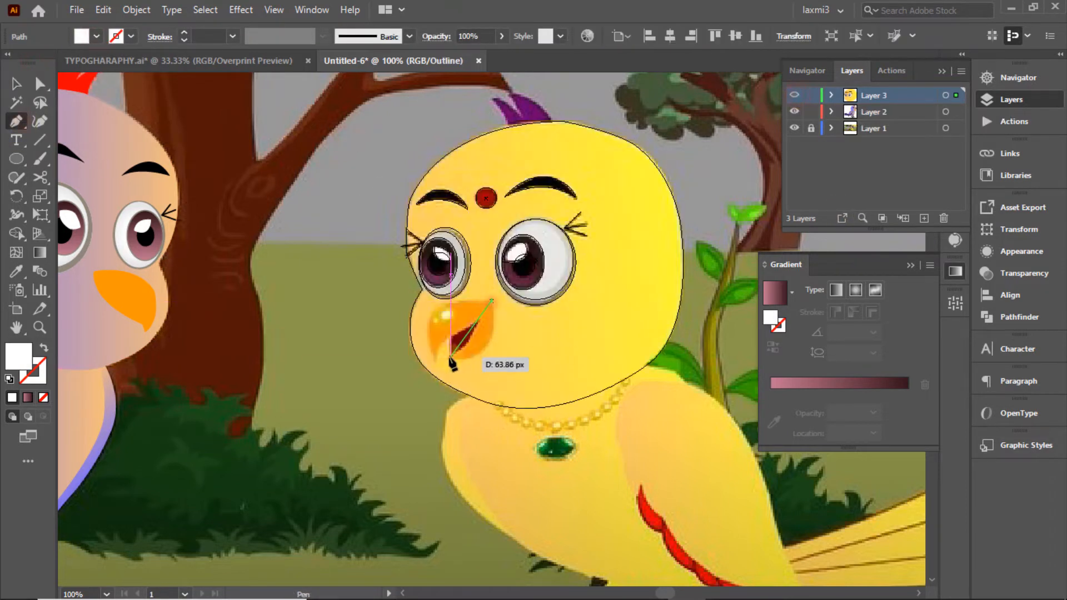
left_click_drag(393, 354, 394, 352)
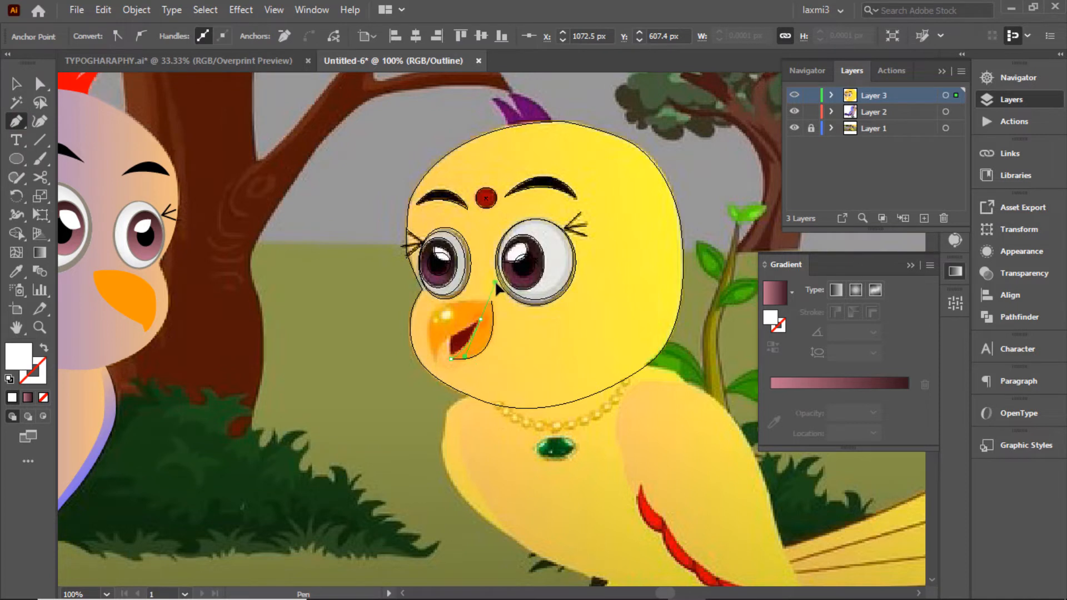
left_click(450, 354)
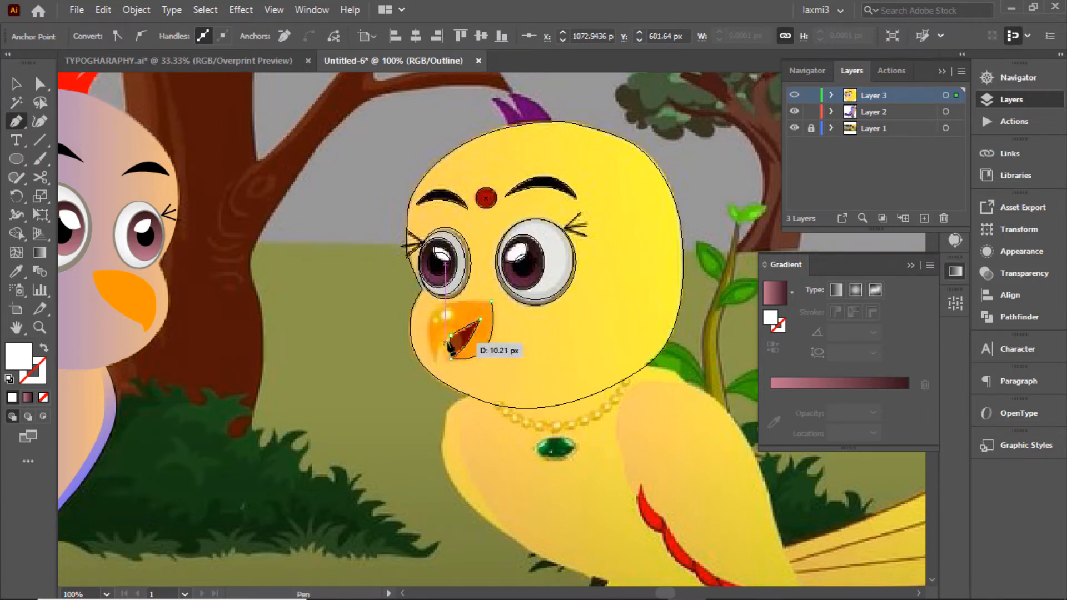
key("ctrl+z")
left_click(442, 341)
key("ctrl+z")
left_click_drag(438, 359, 440, 370)
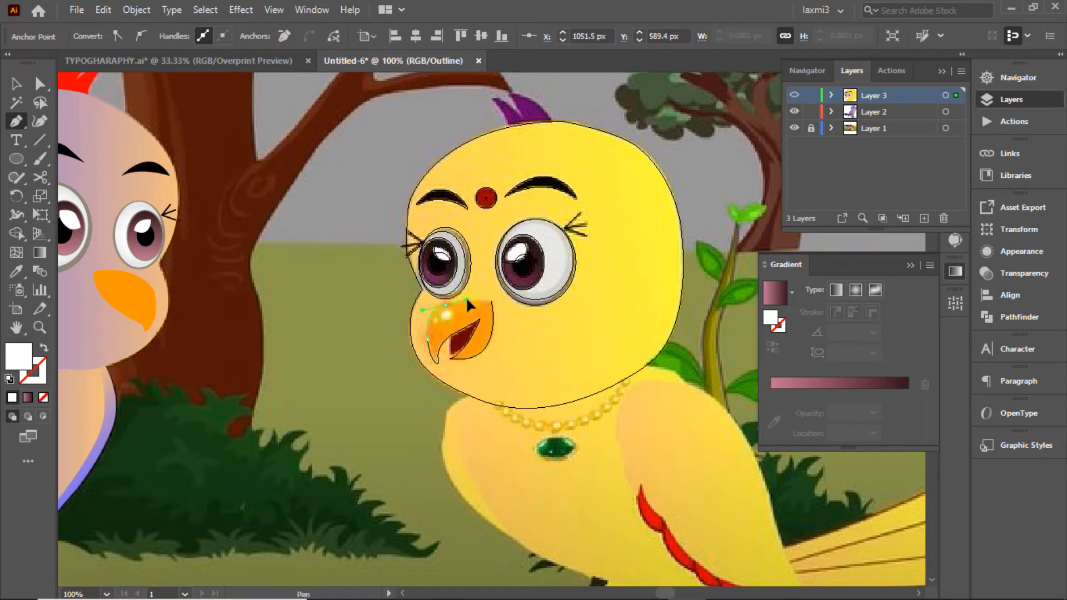
left_click_drag(467, 300, 492, 303)
left_click(17, 84)
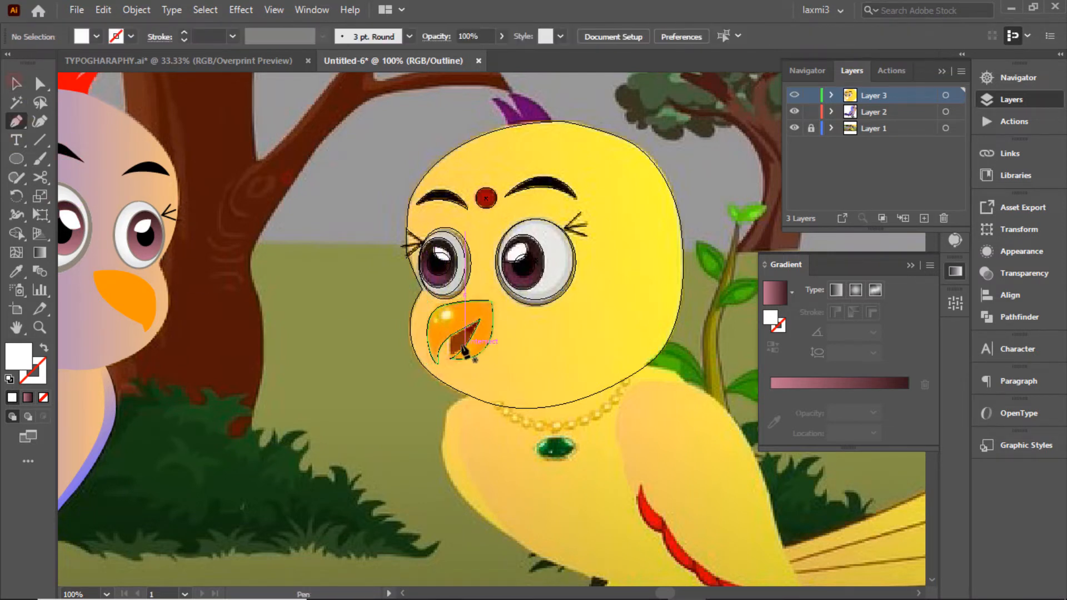
Step: Merge the beak pieces into one shape with the Shape Builder (Shift+M)
left_click_drag(523, 345, 434, 326)
key("shift+m")
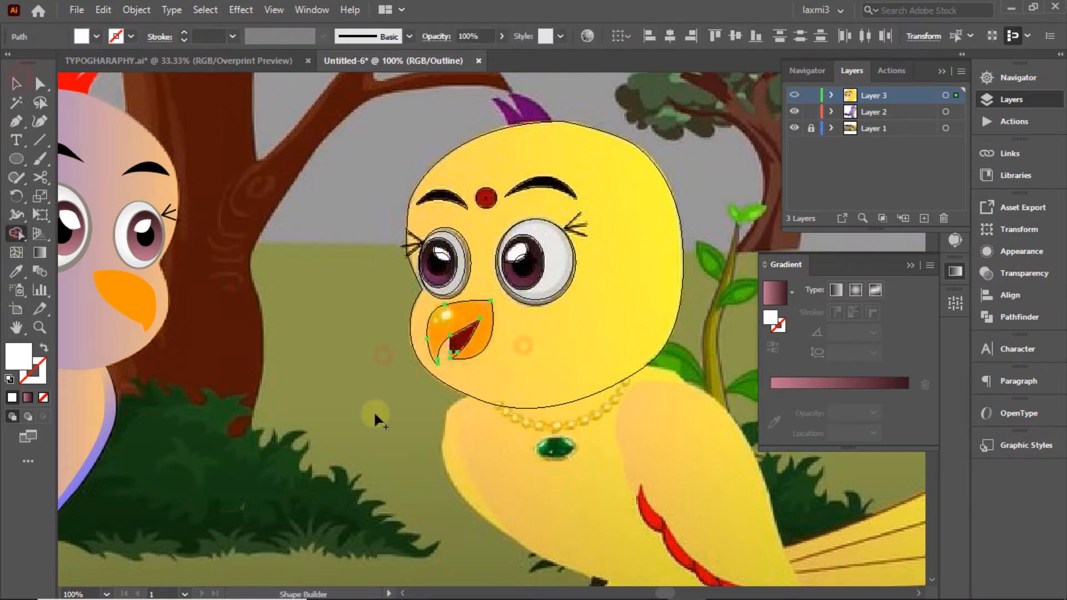
left_click(467, 341)
key("v")
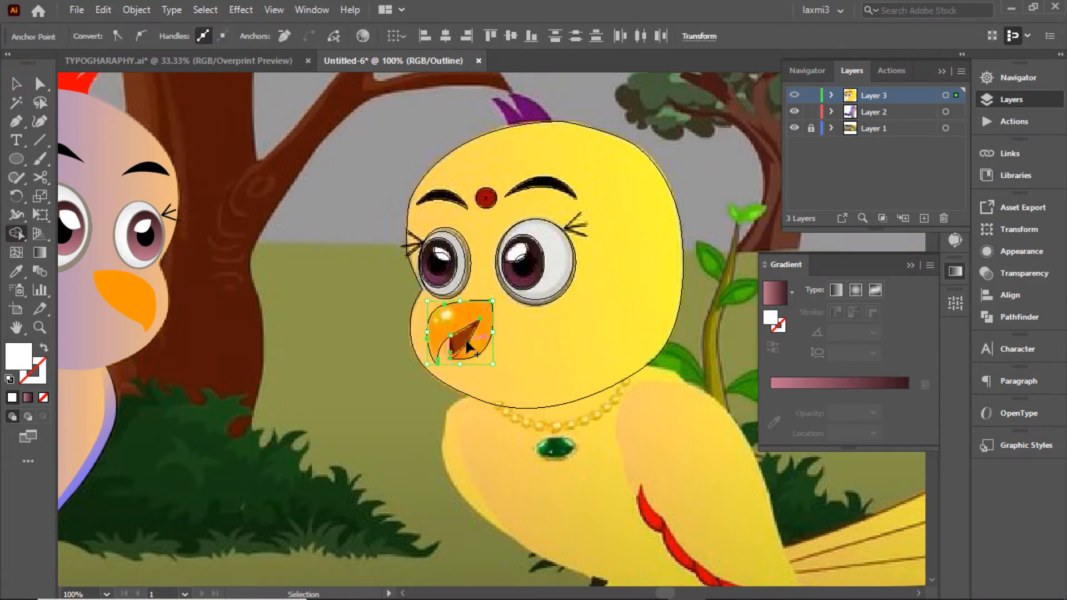
left_click(273, 324)
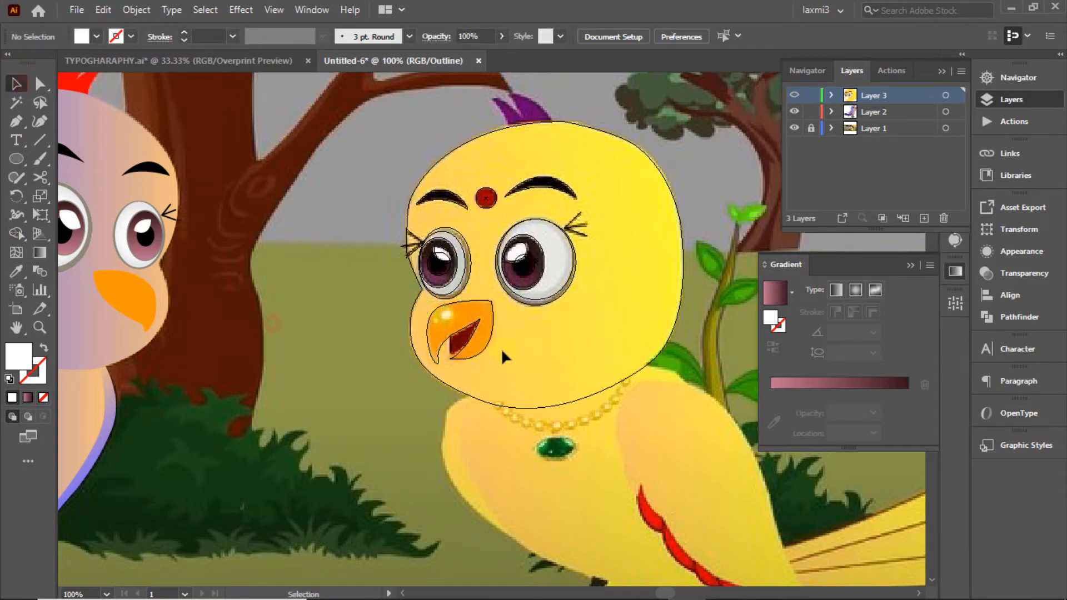
Step: Fill the beak with the orange sampled from the artwork
left_click(469, 314)
left_click(794, 95, "ctrl")
left_click(17, 83)
left_click(459, 316)
left_click(17, 271)
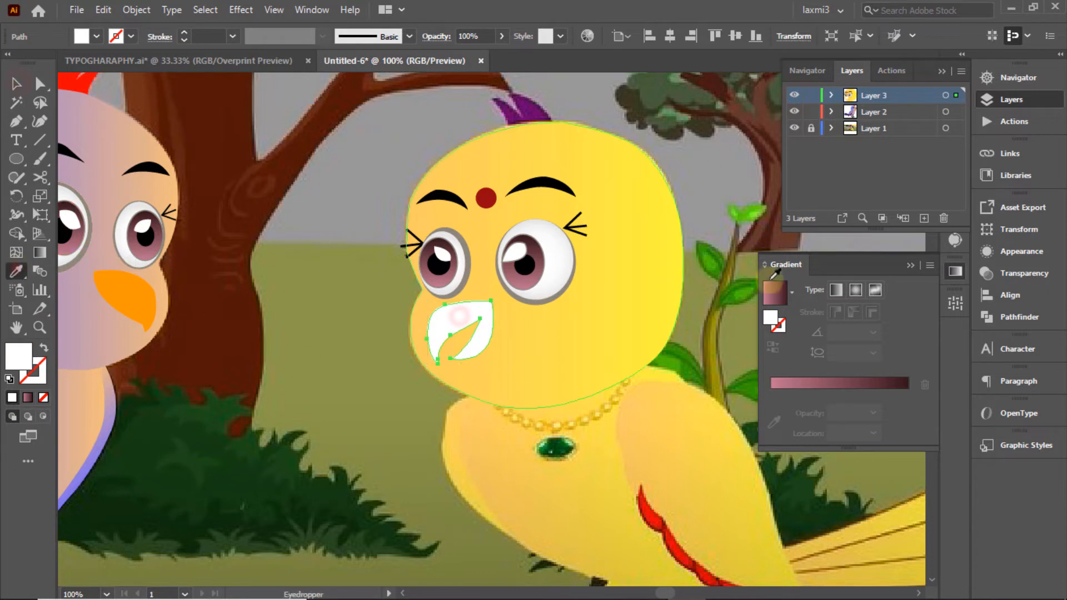
left_click(794, 95, "ctrl")
left_click(466, 316)
left_click(17, 84)
left_click(794, 95, "ctrl")
Step: Pen-draw a three-point open-mouth shape inside the beak
left_click(305, 309)
left_click(17, 121)
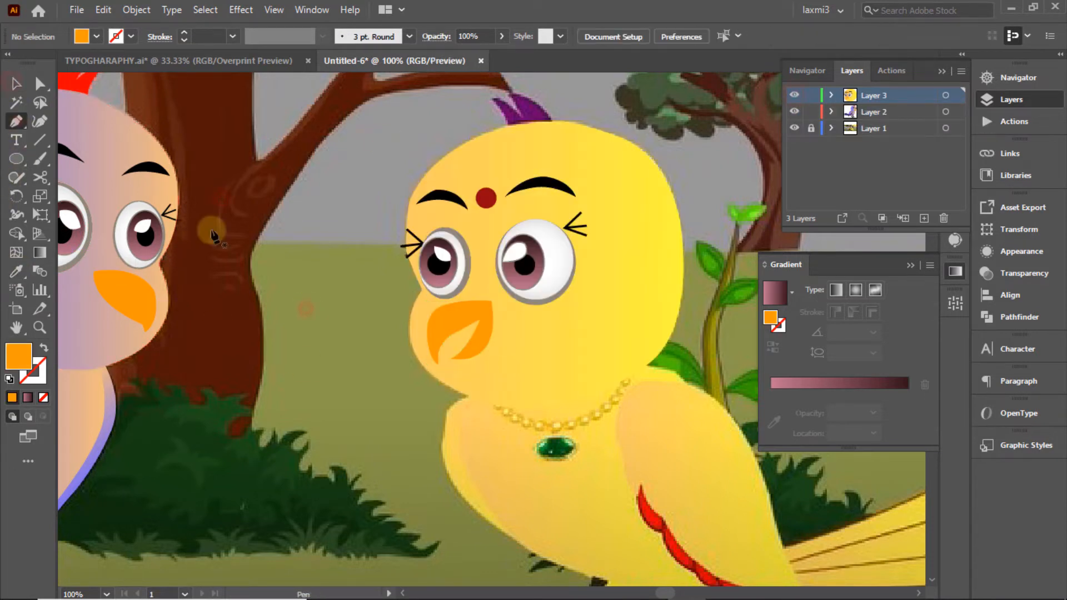
left_click(794, 95, "ctrl")
left_click(450, 336)
left_click(459, 352)
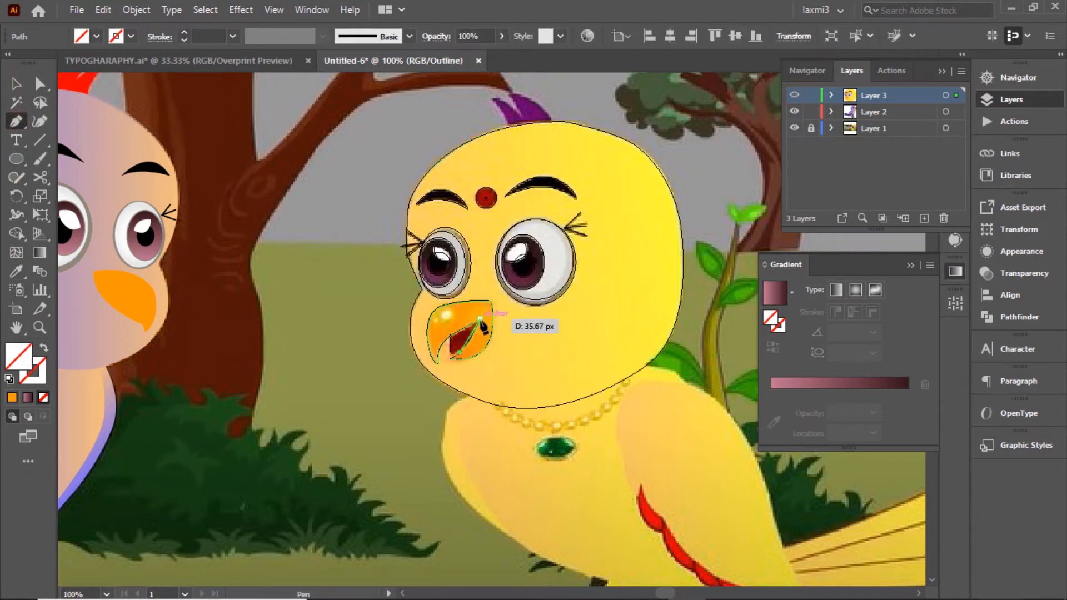
left_click(480, 319)
left_click(451, 336)
Step: Fill the mouth shape with the sampled dark red and recentre the bird in view
left_click(17, 83)
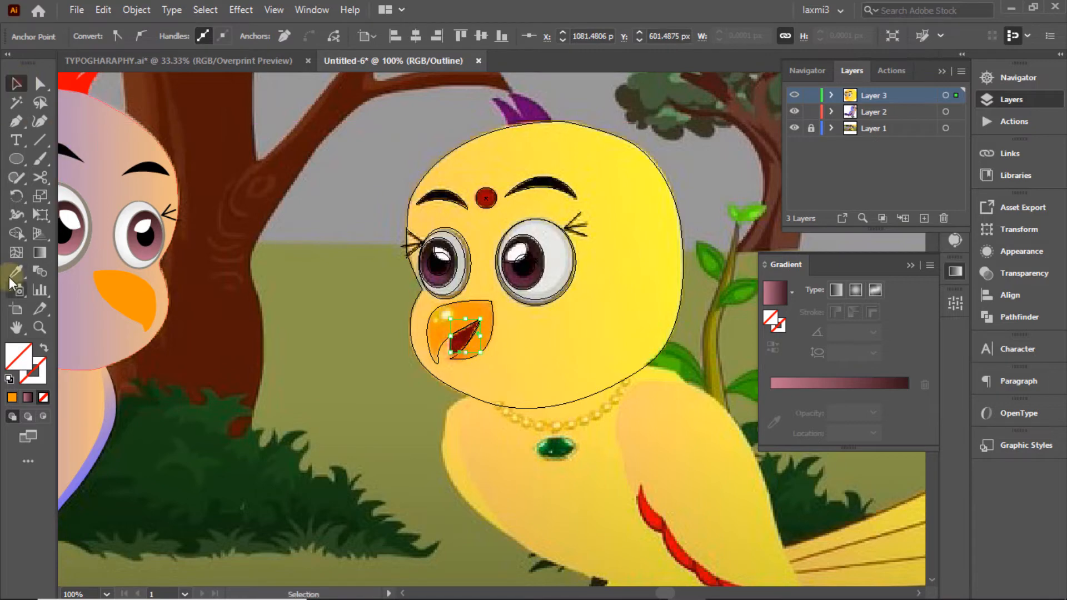
left_click(14, 274)
left_click(467, 339)
left_click(17, 84)
left_click(794, 95, "ctrl")
left_click(295, 196)
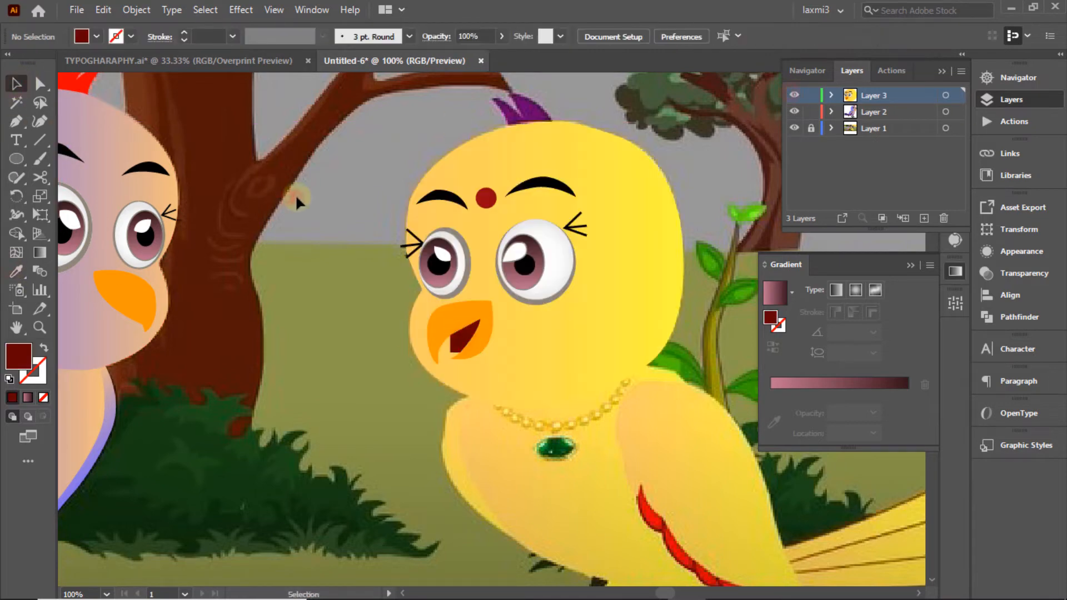
left_click(1016, 81)
left_click_drag(904, 145, 919, 145)
Step: Pan to the bird's body and begin its unfilled outline from the necklace endpoint
left_click(1013, 101)
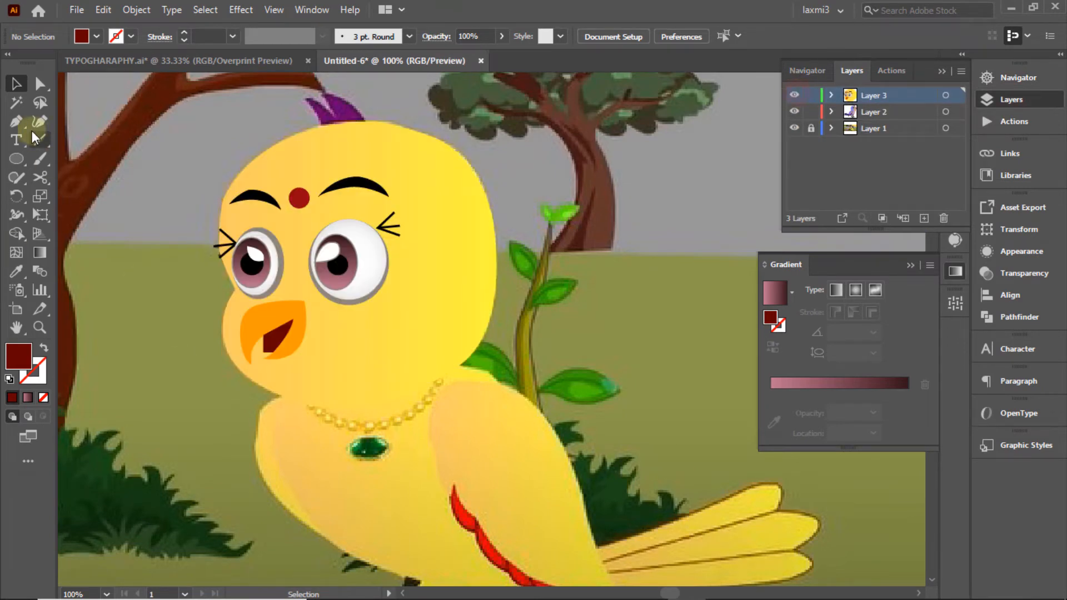
left_click(15, 123)
left_click(807, 69)
left_click_drag(905, 140, 907, 155)
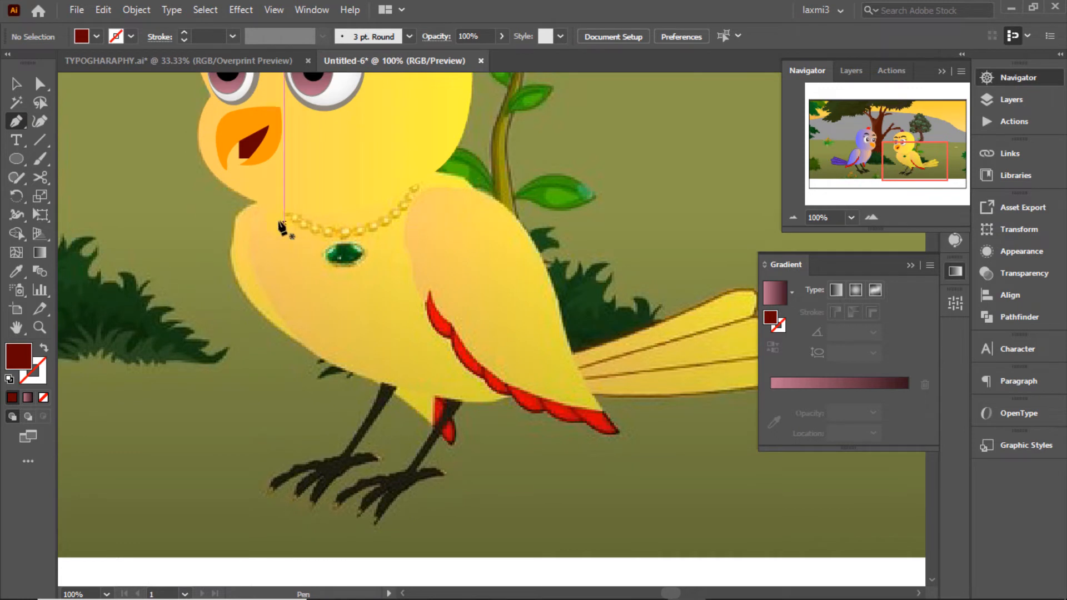
left_click(259, 201)
left_click_drag(227, 230, 232, 261)
left_click(42, 398)
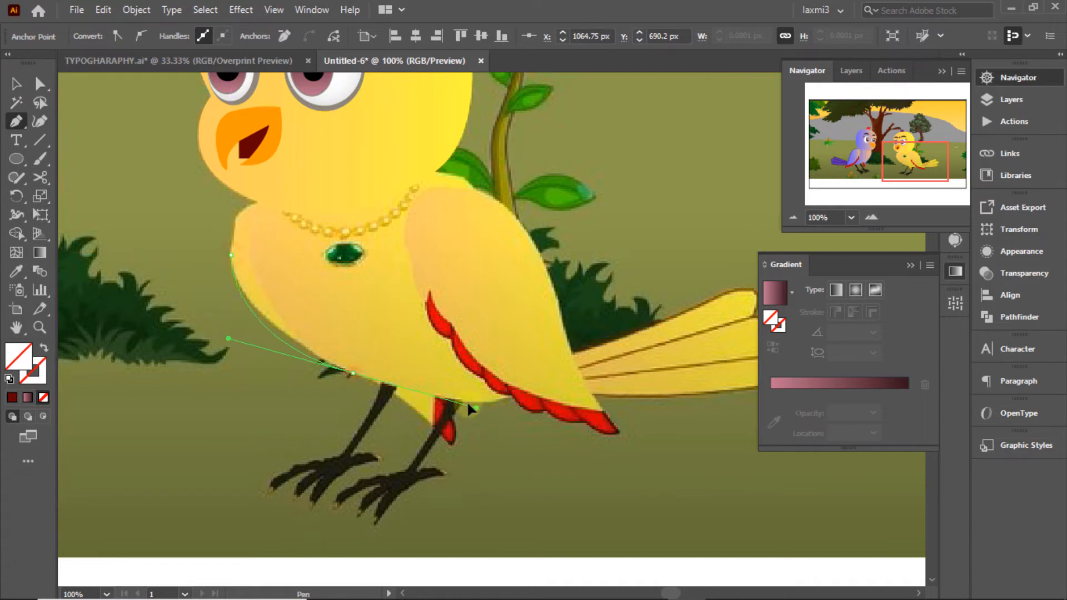
Step: Trace the body's lower edge near the legs and curve it back along the necklace line
left_click(395, 393)
left_click(434, 427)
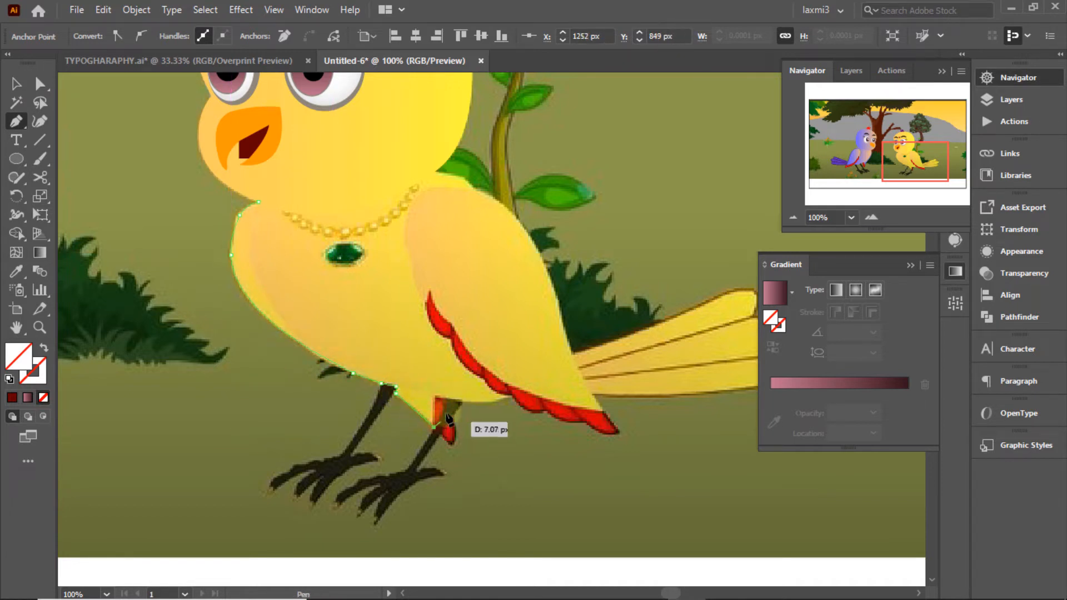
left_click(434, 395)
left_click(522, 395)
left_click_drag(492, 410, 473, 269)
left_click_drag(463, 181, 442, 166)
left_click(432, 173)
left_click_drag(255, 200, 182, 159)
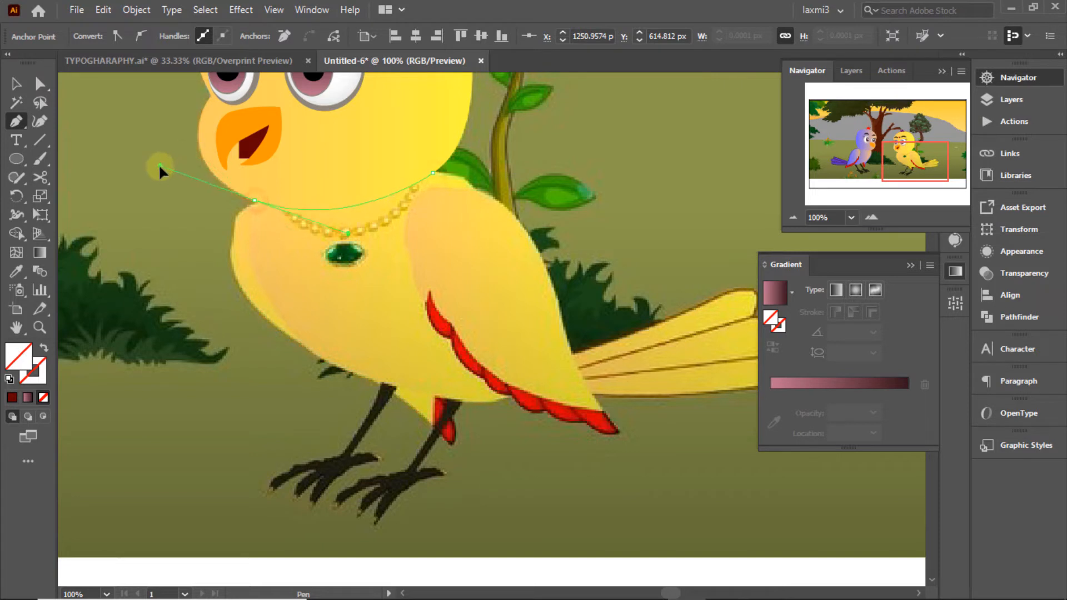
left_click(254, 200)
Step: Select the traced body shape and fill it with a yellow swatch
left_click(16, 84)
left_click(1027, 100)
left_click(795, 95, "ctrl")
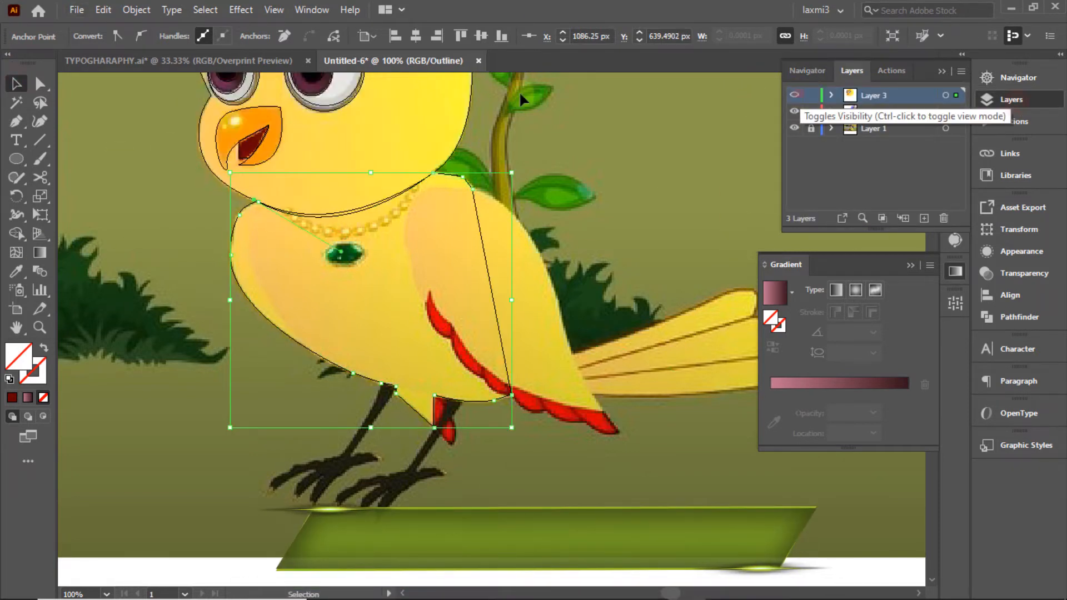
left_click(796, 96, "ctrl")
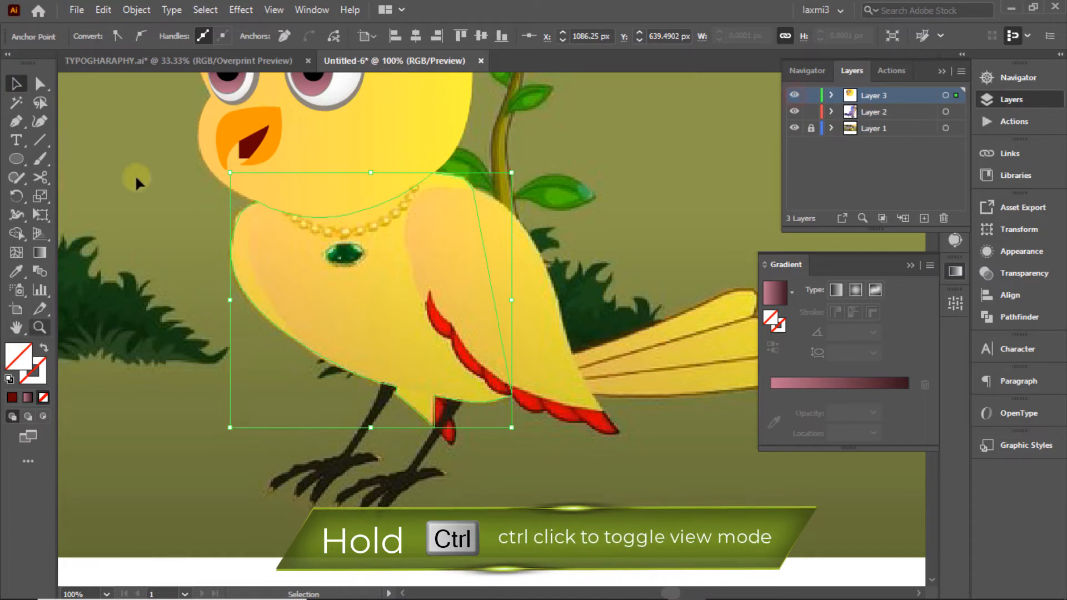
left_click(258, 255)
left_click(97, 36)
left_click(65, 63)
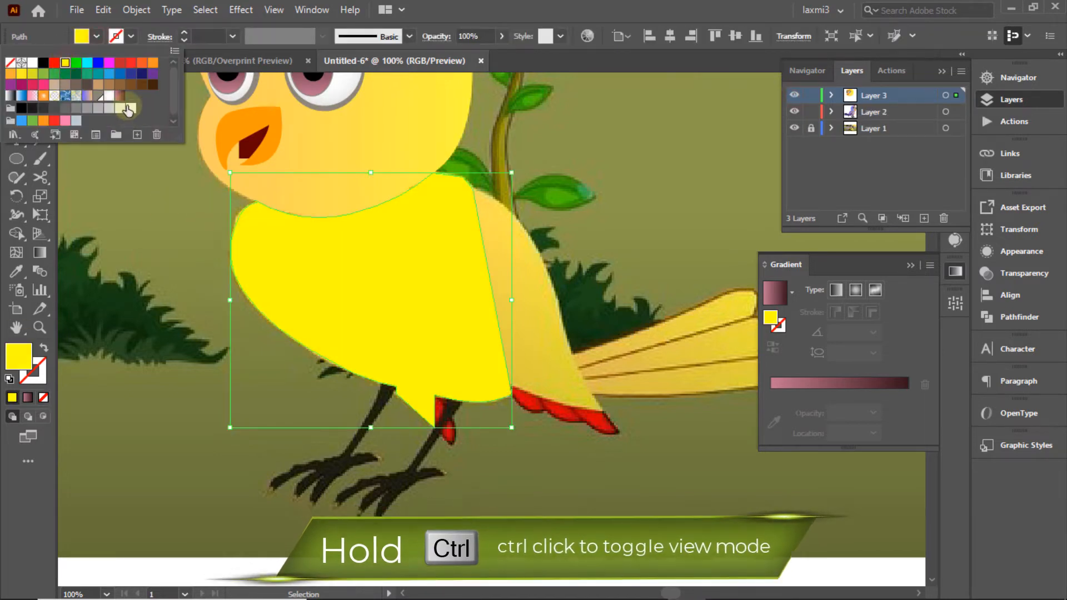
Step: Turn the body fill into a soft yellow 0° linear gradient and compare outline and preview views
left_click(775, 293)
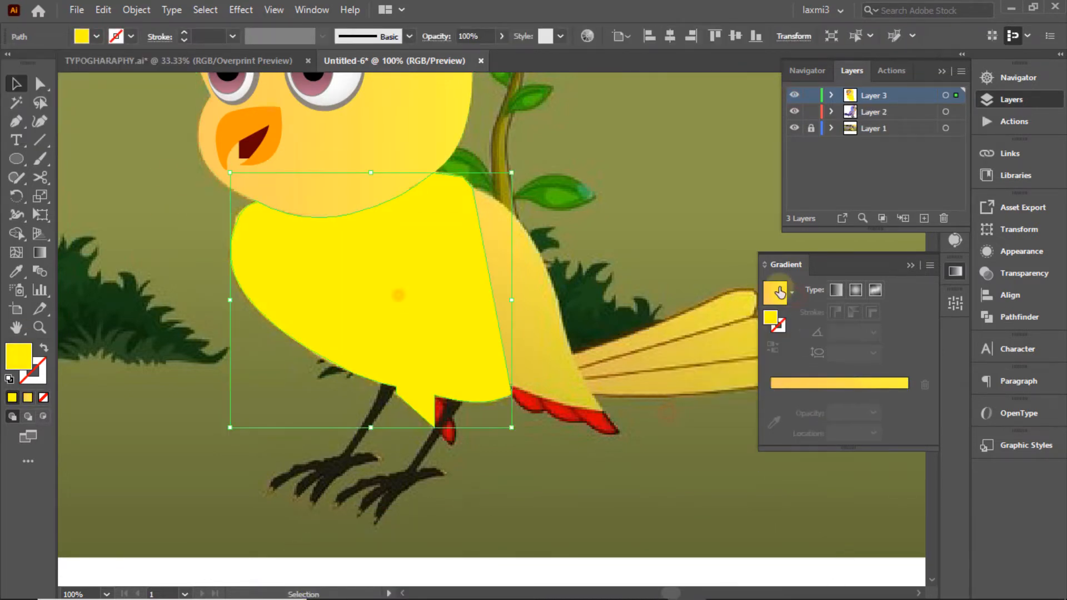
left_click(657, 162)
left_click(796, 97, "ctrl")
left_click(795, 96, "ctrl")
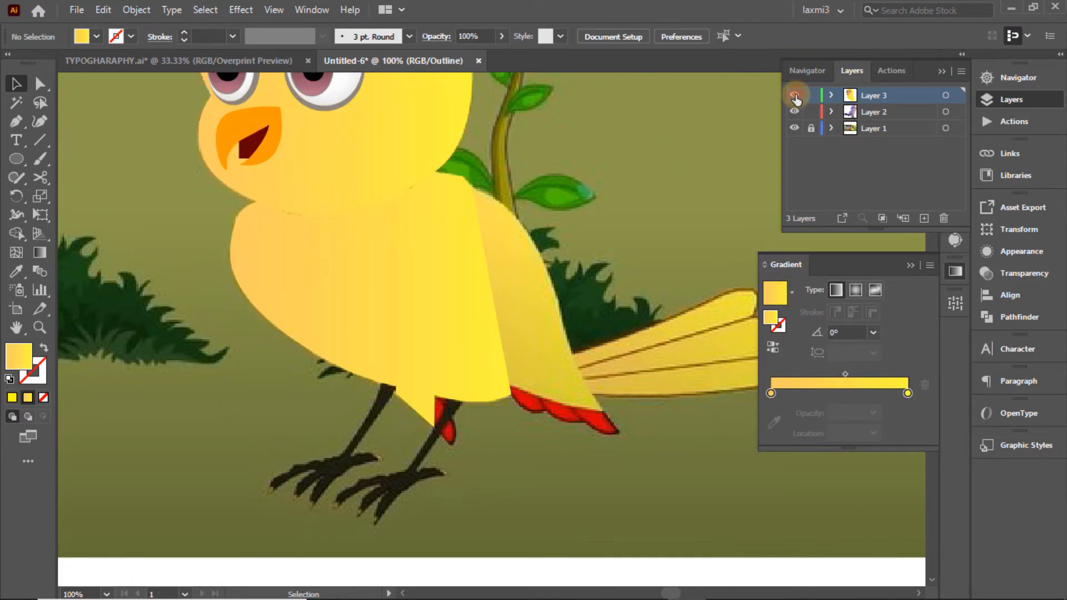
left_click(795, 97, "ctrl")
left_click(796, 96, "ctrl")
left_click(796, 97, "ctrl")
left_click(795, 97, "ctrl")
left_click(796, 97, "ctrl")
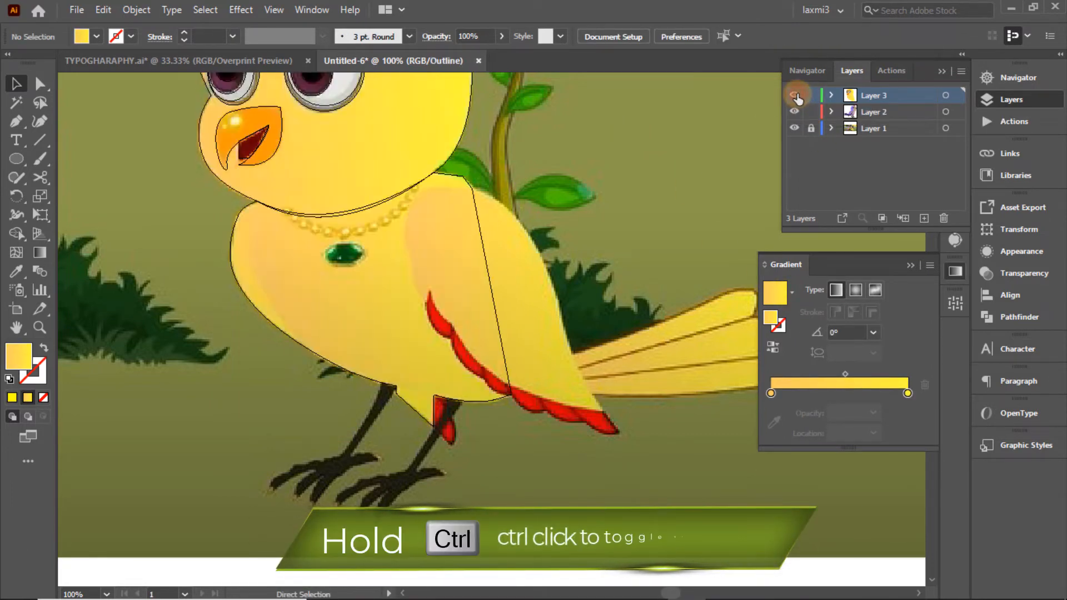
Step: Start the wing outline at the necklace and follow its top and back edges to the red tip
key("p")
left_click(424, 188)
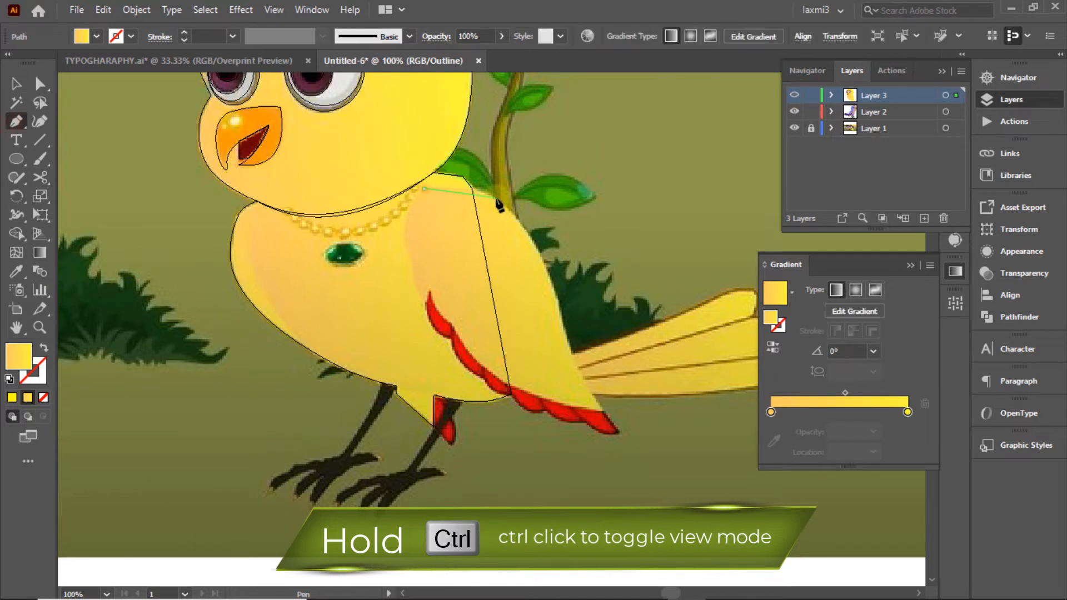
left_click_drag(497, 199, 537, 217)
left_click(496, 199)
left_click_drag(559, 305, 473, 357)
left_click(560, 305)
left_click(603, 412)
Step: Trace along the red feather edge and up the front edge to close the wing shape
left_click(621, 435)
left_click(579, 421)
left_click(542, 410, "alt")
left_click(511, 396, "alt")
left_click(483, 379, "alt")
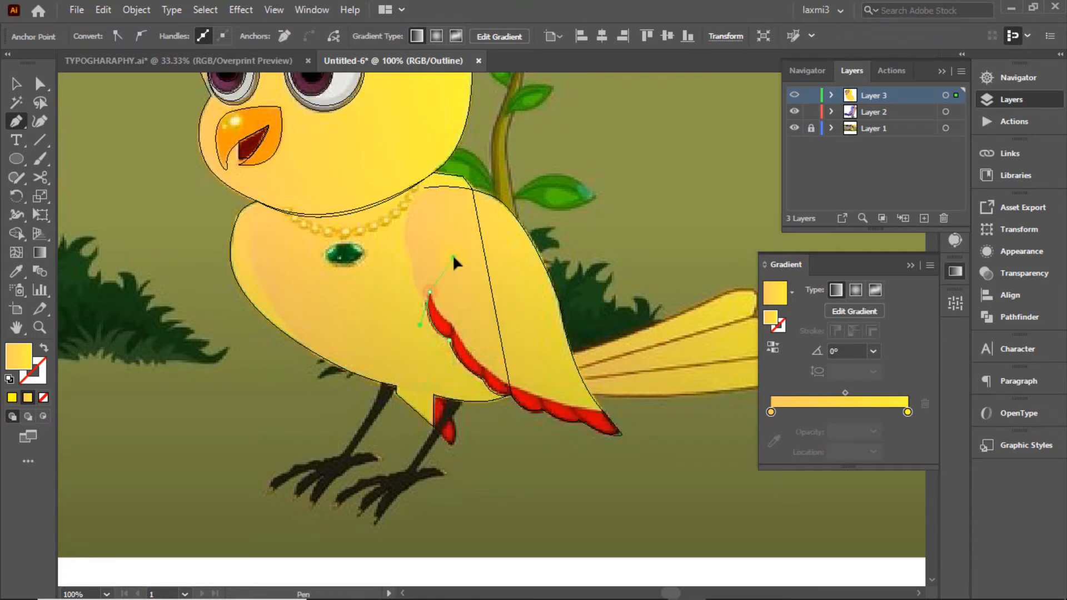
left_click(429, 291, "alt")
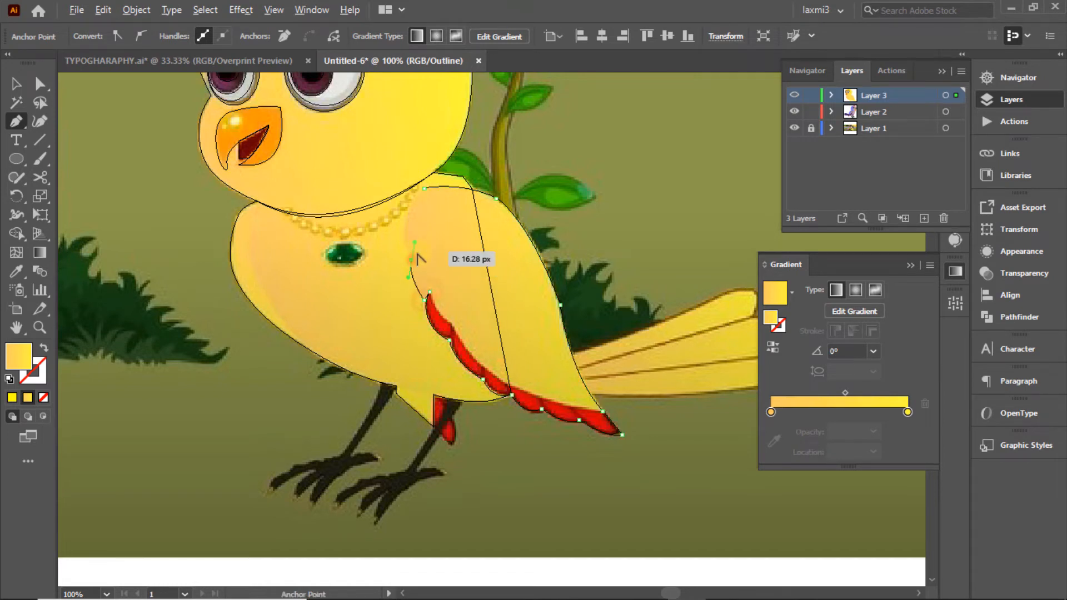
left_click(411, 260, "alt")
left_click_drag(424, 188, 457, 144)
left_click(16, 84)
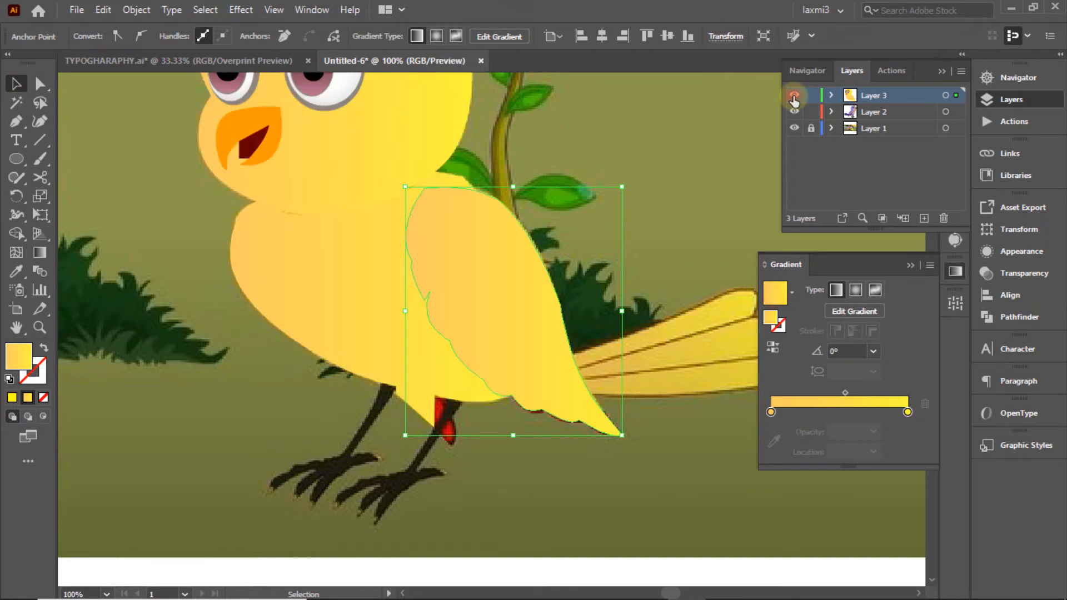
Step: Eyedropper the wing's colours from the artwork into the gradient's left and right stops
double_click(770, 412)
left_click(706, 299)
left_click(421, 231)
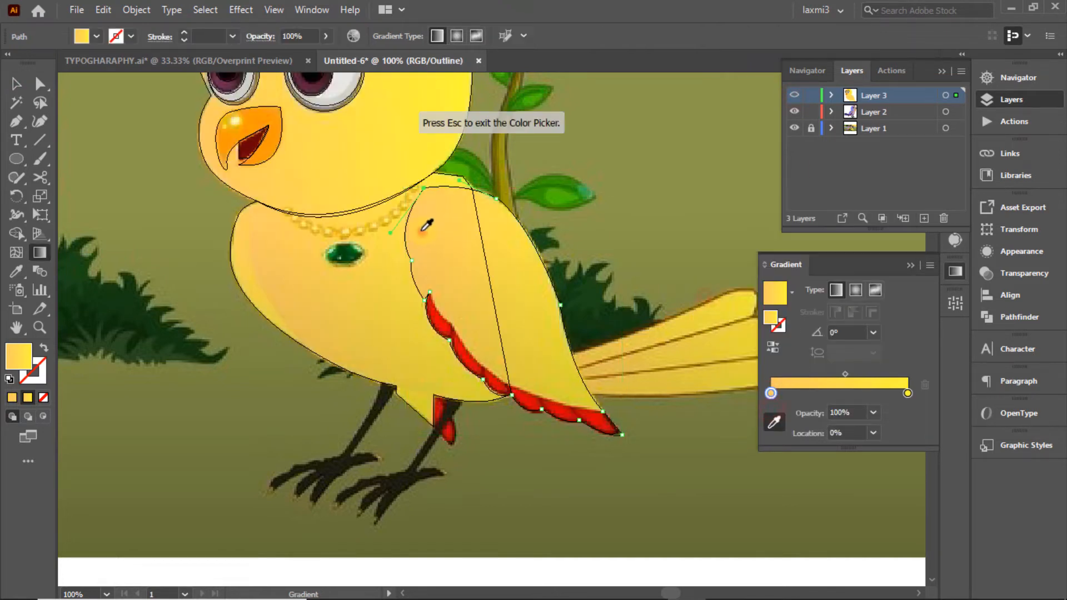
double_click(908, 393)
left_click(708, 502)
left_click(560, 343)
left_click(794, 95, "ctrl")
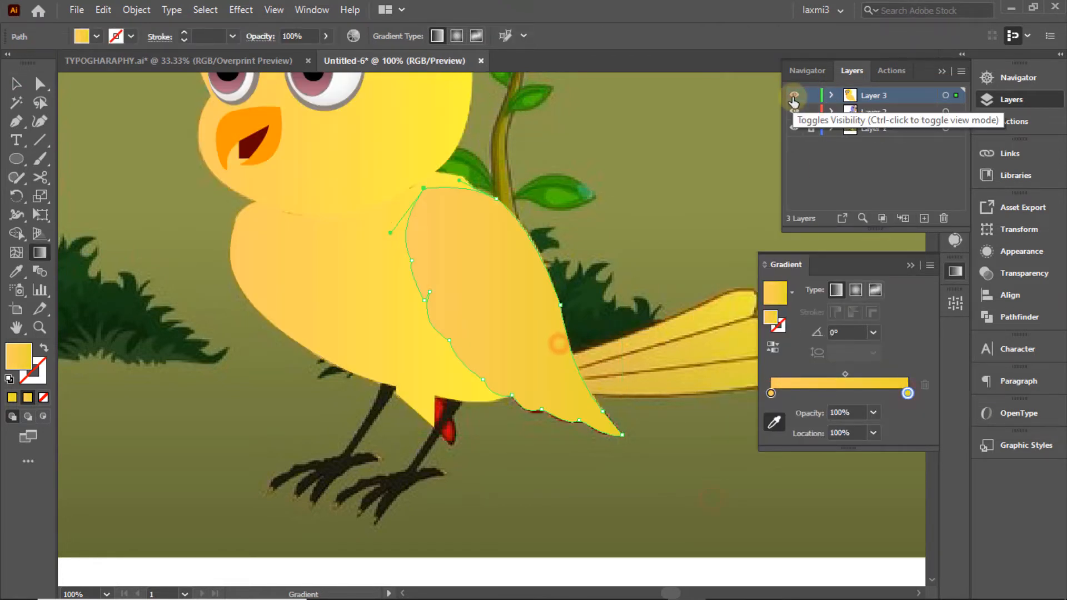
Step: Redraw the wing gradient's direction and set its angle to 30°
left_click_drag(499, 200, 524, 428)
left_click(778, 348)
left_click(16, 83)
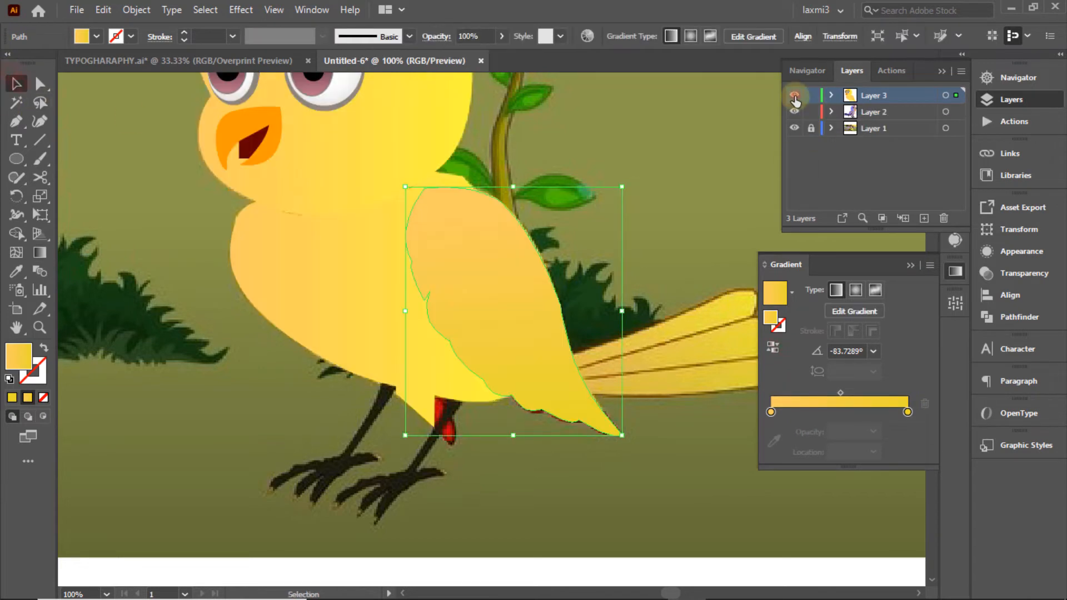
left_click(873, 351)
left_click(882, 156)
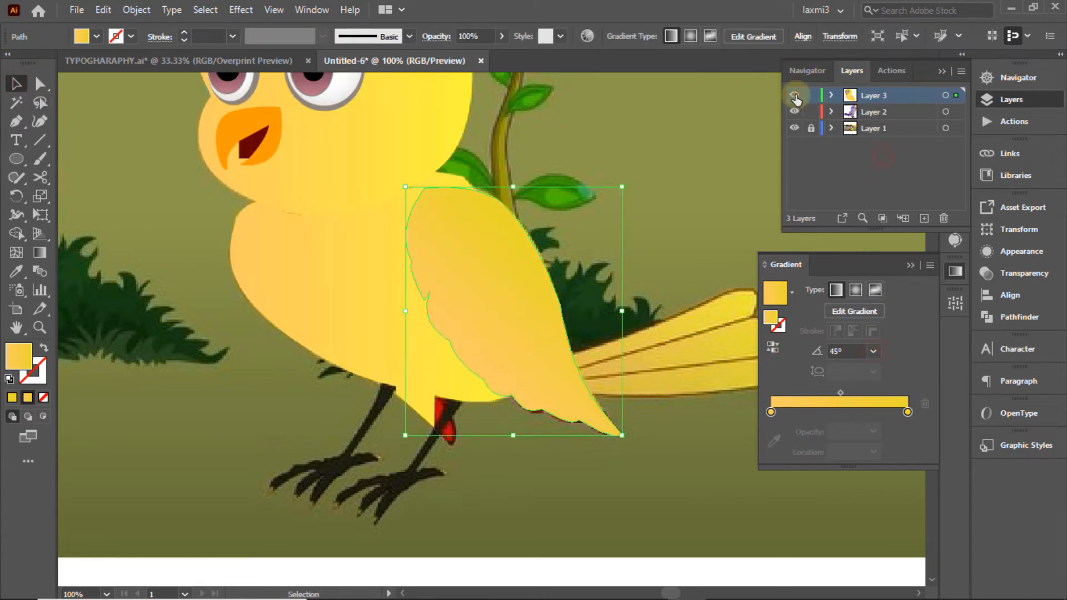
left_click(873, 350)
left_click(893, 177)
left_click(674, 163)
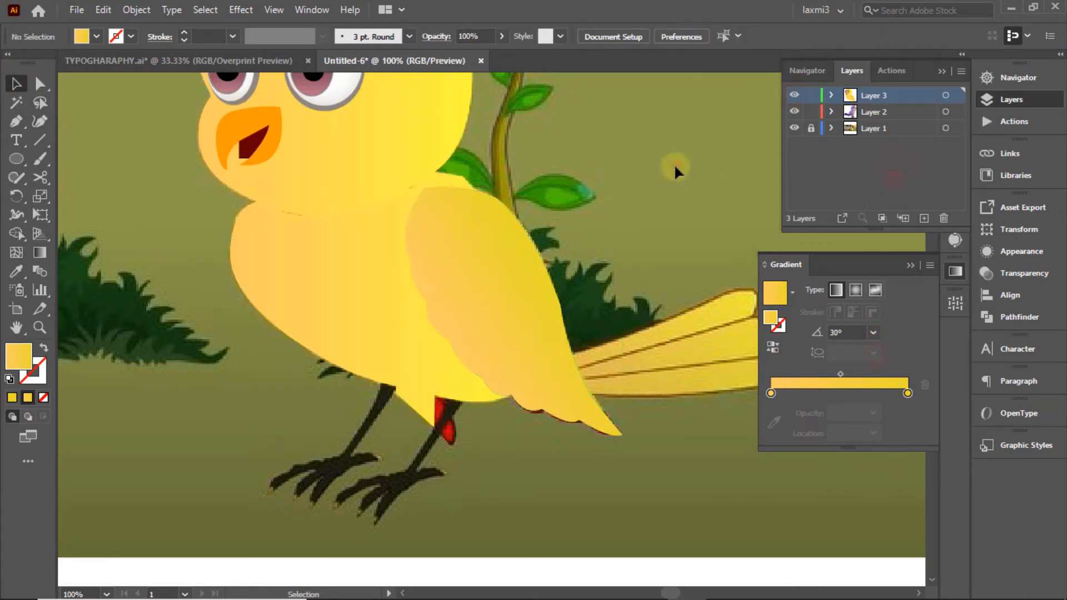
key("ctrl+y")
Step: Draw a curved path and a short divider line across the red feathers
key("p")
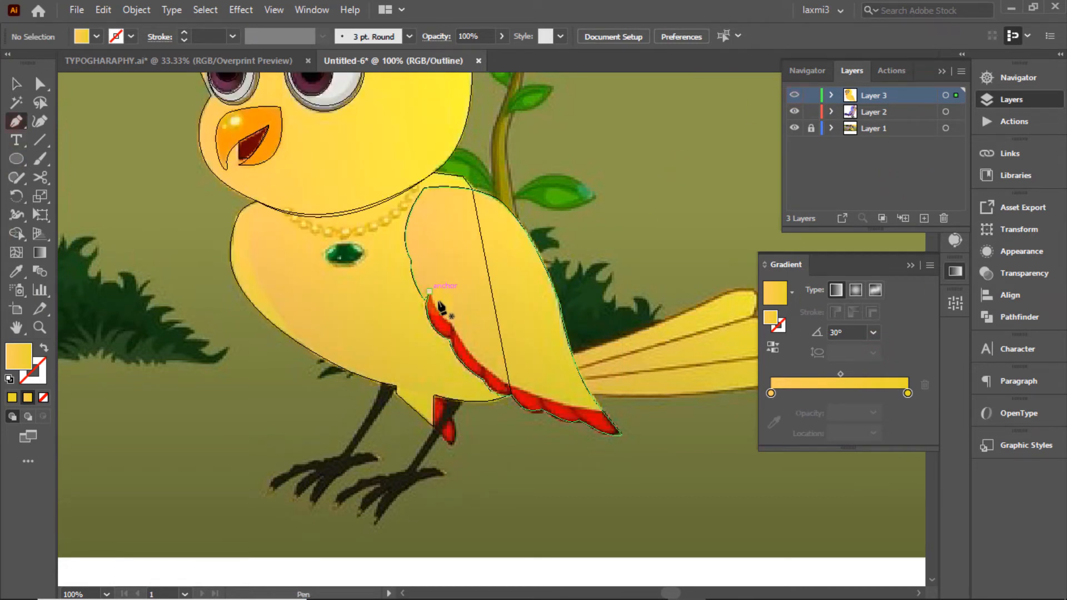
left_click(454, 325)
left_click_drag(603, 412, 677, 409)
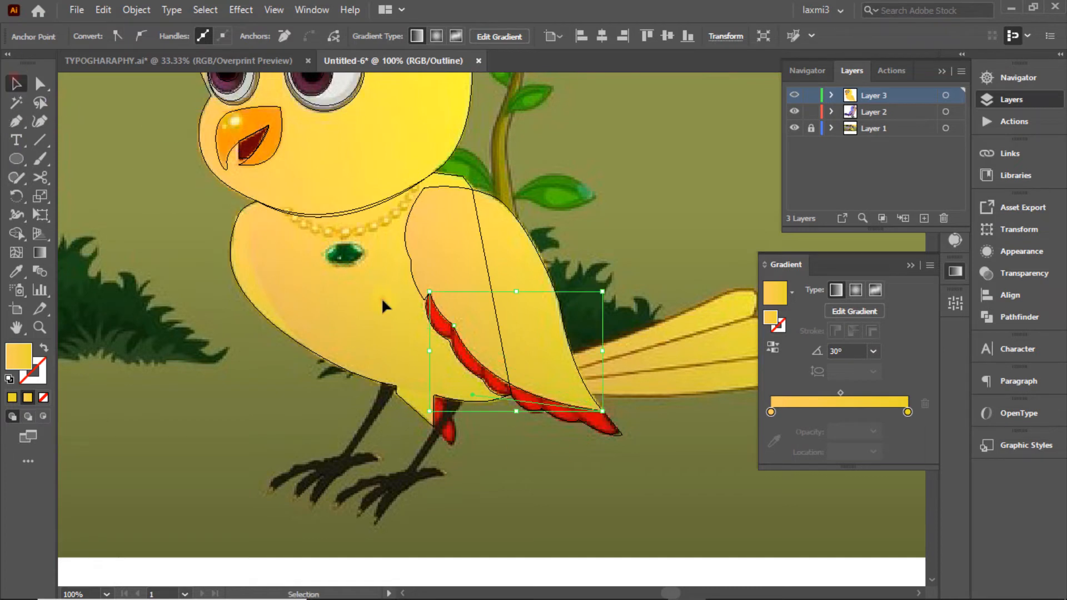
left_click(398, 315, "ctrl")
left_click(142, 189, "ctrl")
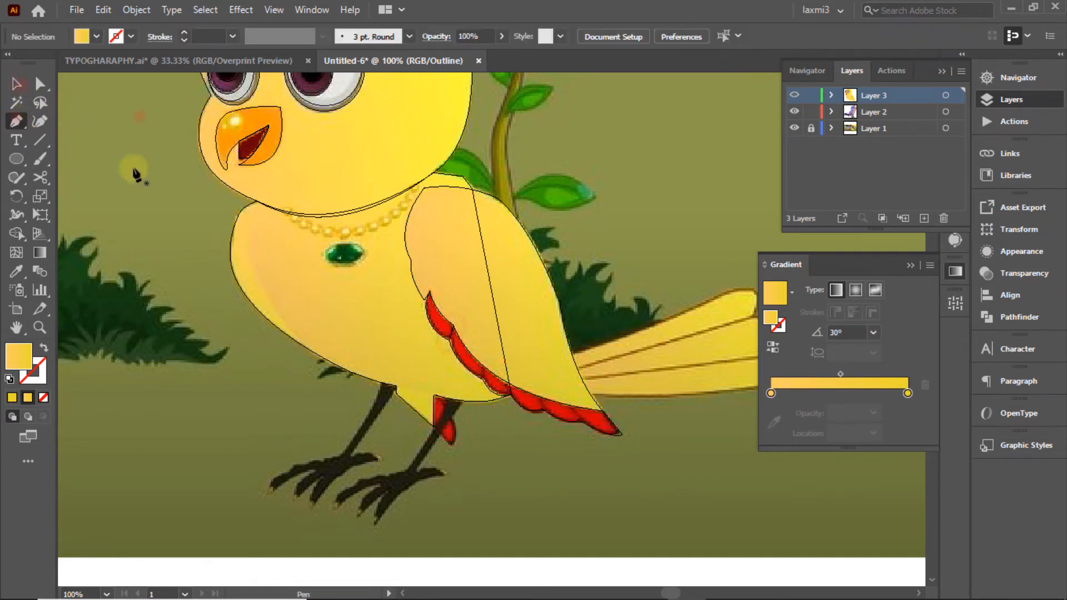
left_click(486, 365)
left_click(489, 379)
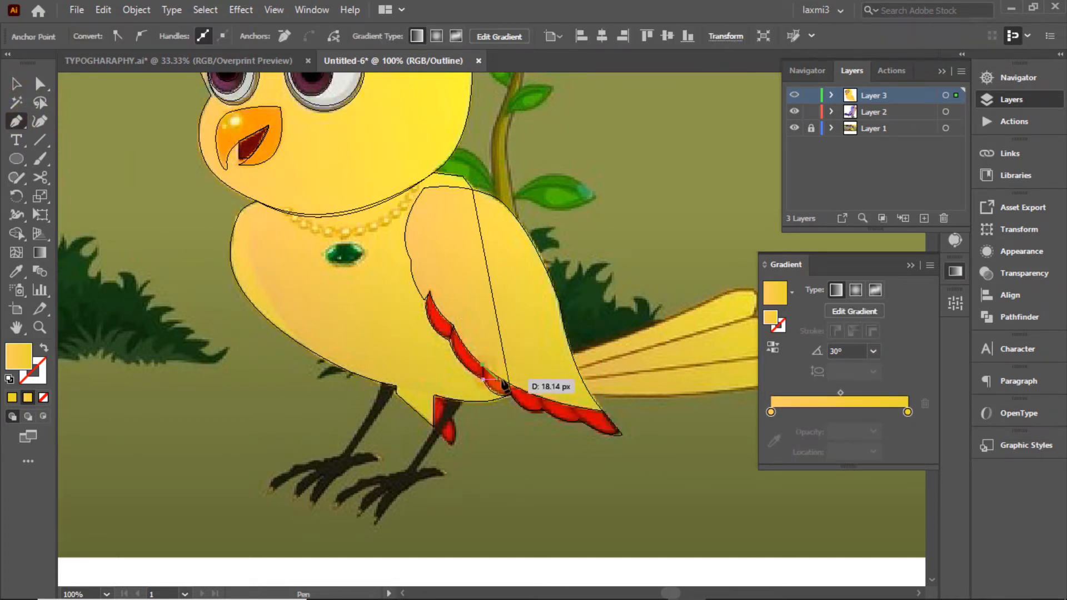
left_click(16, 84)
left_click(145, 173)
Step: Add two more feather dividing lines, including one at the tail end
left_click(16, 122)
left_click(541, 410)
left_click(541, 398)
left_click(20, 84)
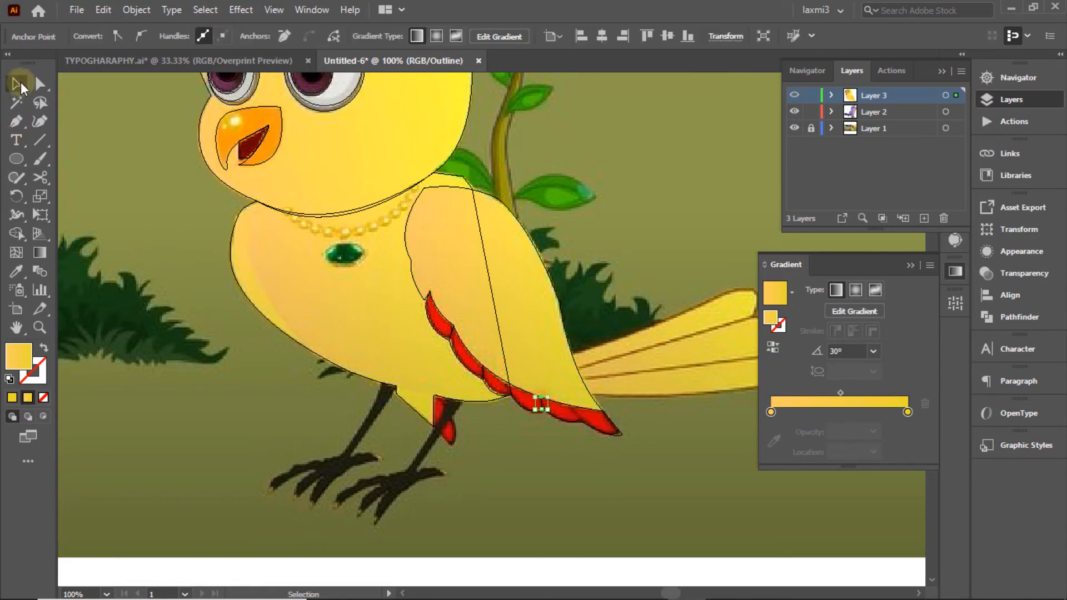
left_click(150, 107)
left_click(17, 121)
left_click(579, 419)
left_click(570, 403)
left_click(16, 84)
left_click(187, 106)
Step: Select the body, wing and divider paths and merge the wing regions with Shape Builder
left_click_drag(405, 292, 614, 443)
key("shift+m")
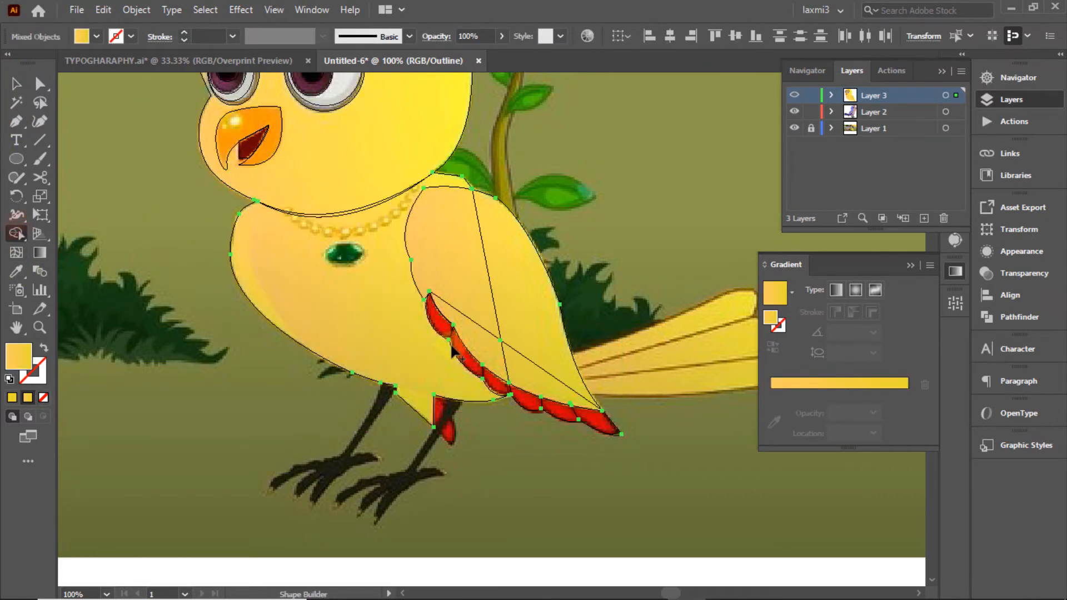
left_click(17, 84)
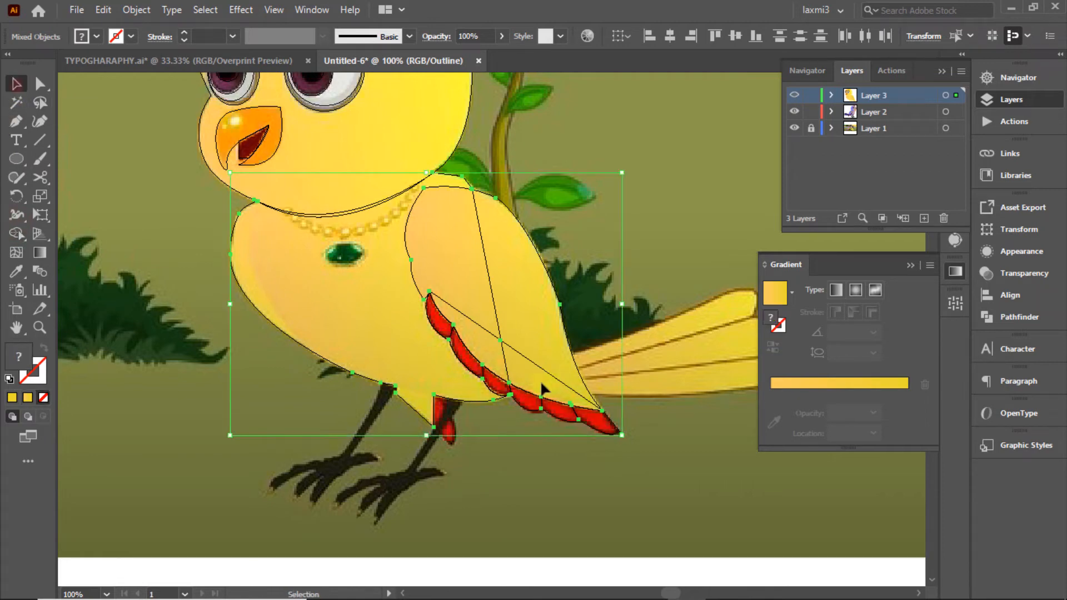
key("shift+m")
mouse_move(430, 298)
left_mouse_down()
mouse_move(516, 355)
mouse_move(461, 289)
left_mouse_up()
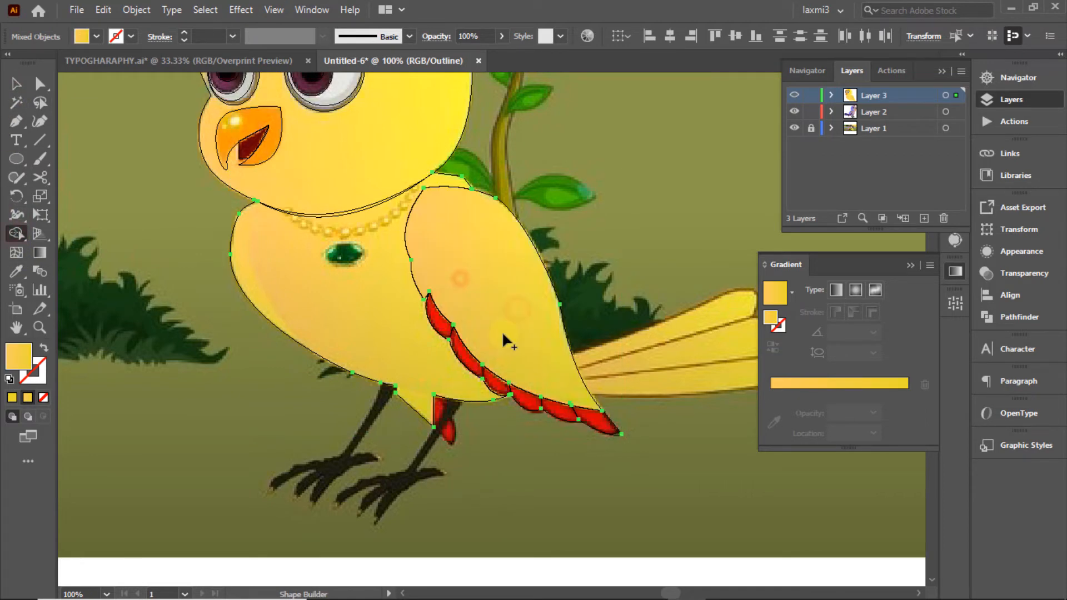
left_click(13, 86)
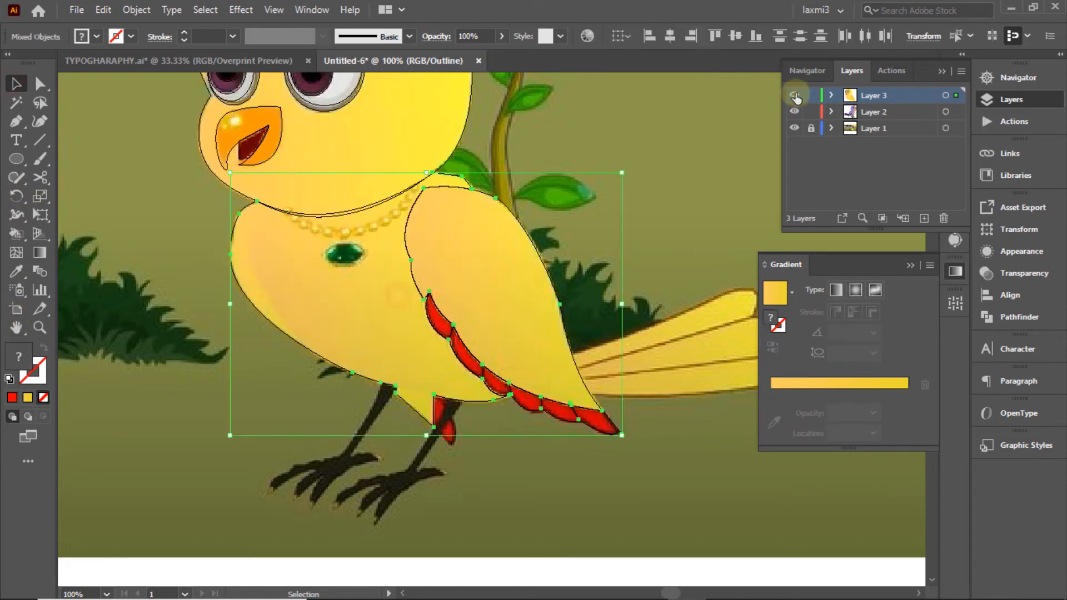
Step: Make the wing artwork a Live Paint group, undoing an accidental whole-wing red fill
left_click(796, 97, "ctrl")
left_click(16, 238)
left_click(494, 386)
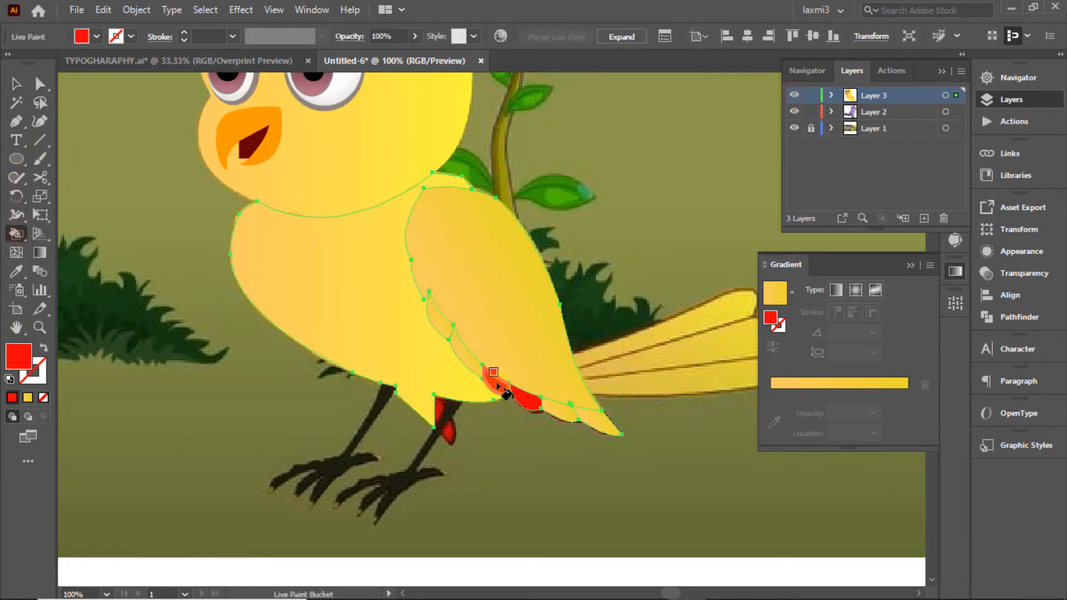
key("ctrl+z")
left_click(472, 350)
key("ctrl+z")
Step: Paint the five scalloped feathers along the wing's lower edge red
left_click(467, 355)
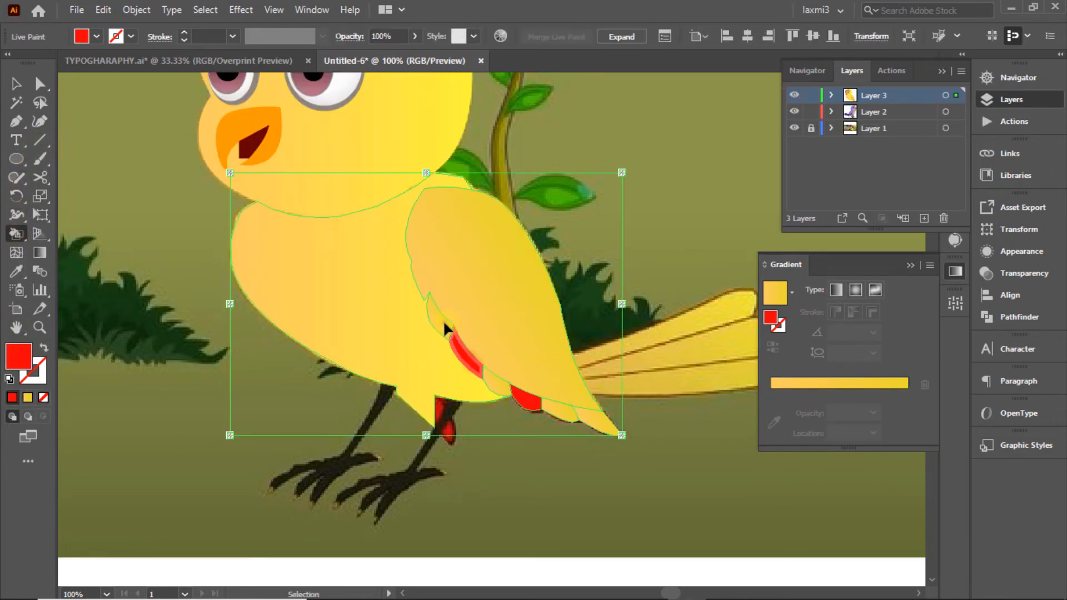
left_click(441, 323)
left_click(502, 392)
left_click(558, 412)
left_click(599, 427)
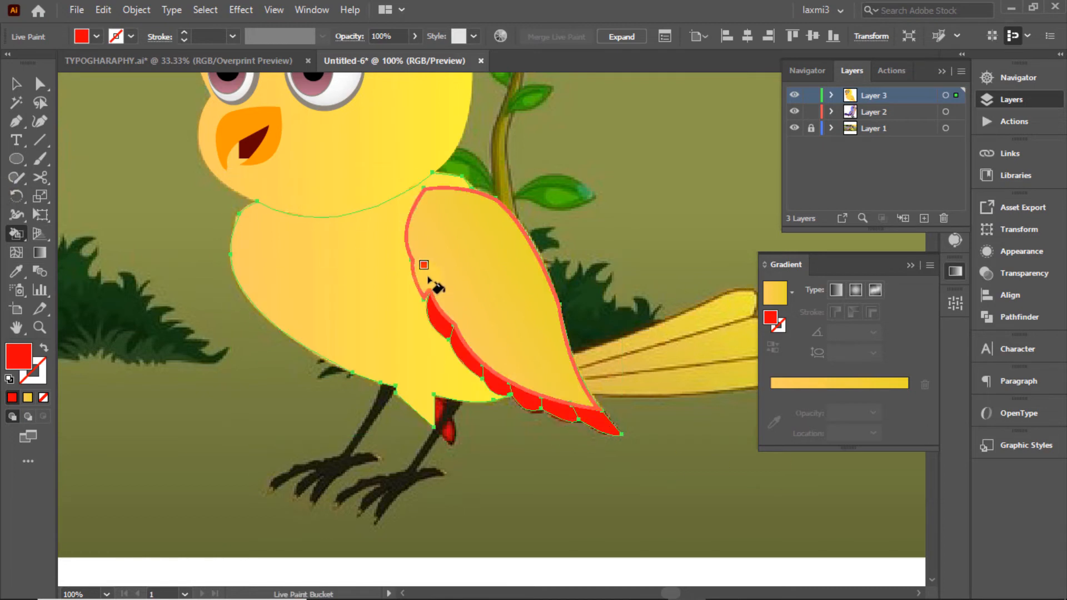
left_click(16, 84)
left_click(794, 96, "ctrl")
left_click(795, 96, "ctrl")
Step: Enter isolation mode on the live paint group and select the red feather faces
left_click(794, 96, "ctrl")
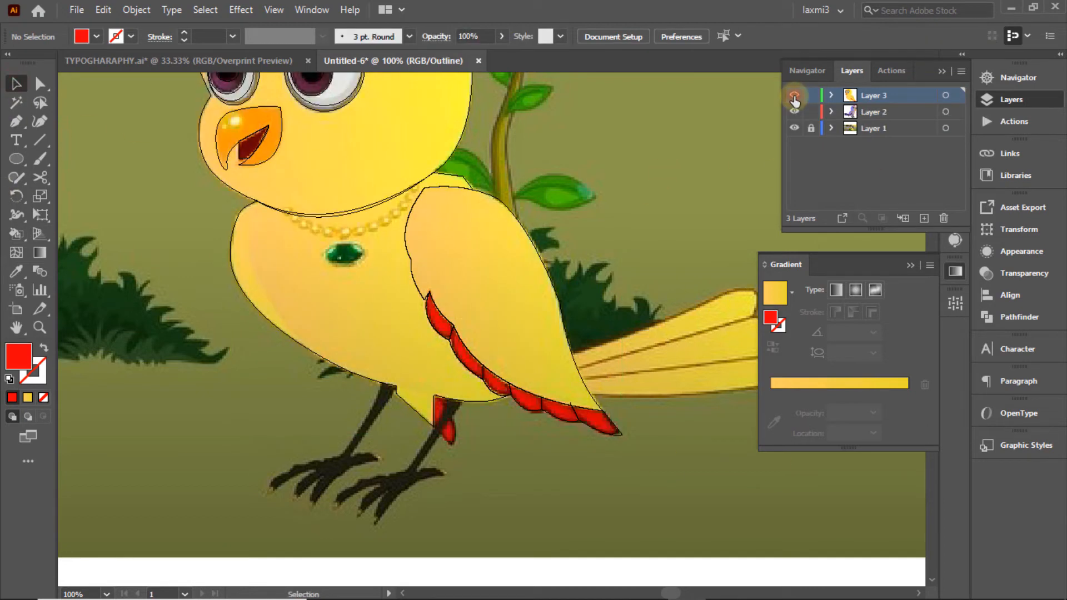
left_click_drag(685, 525, 685, 526)
left_click(313, 304)
left_click(794, 96, "ctrl")
left_click_drag(665, 241, 605, 427)
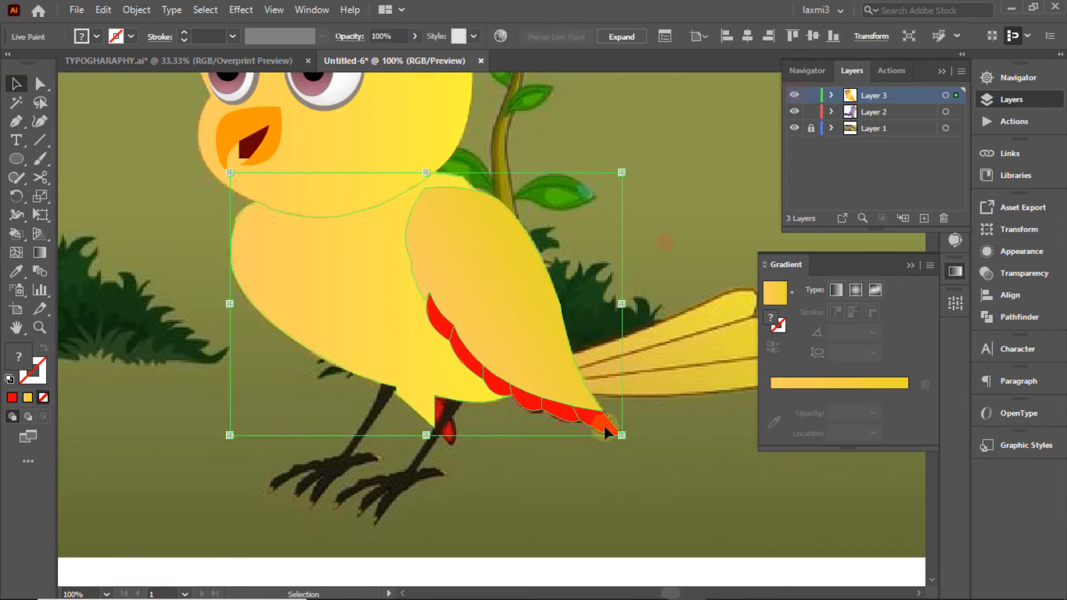
double_click(603, 429)
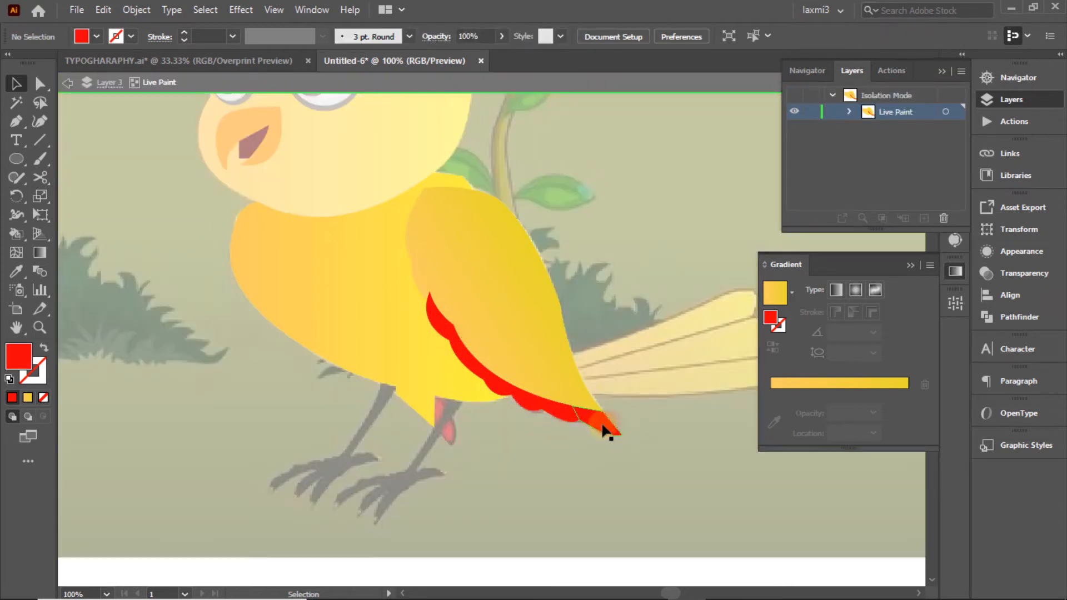
left_click(605, 429)
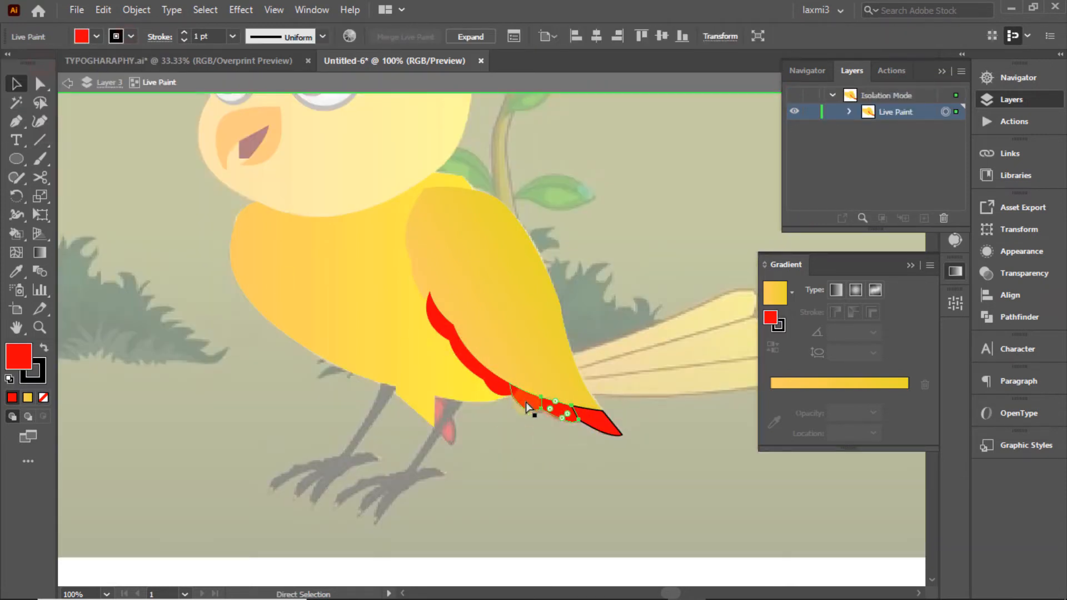
left_click(470, 366)
Step: Start an unfilled pen path along the first scalloped feathers
left_click(469, 349, "shift")
key("p")
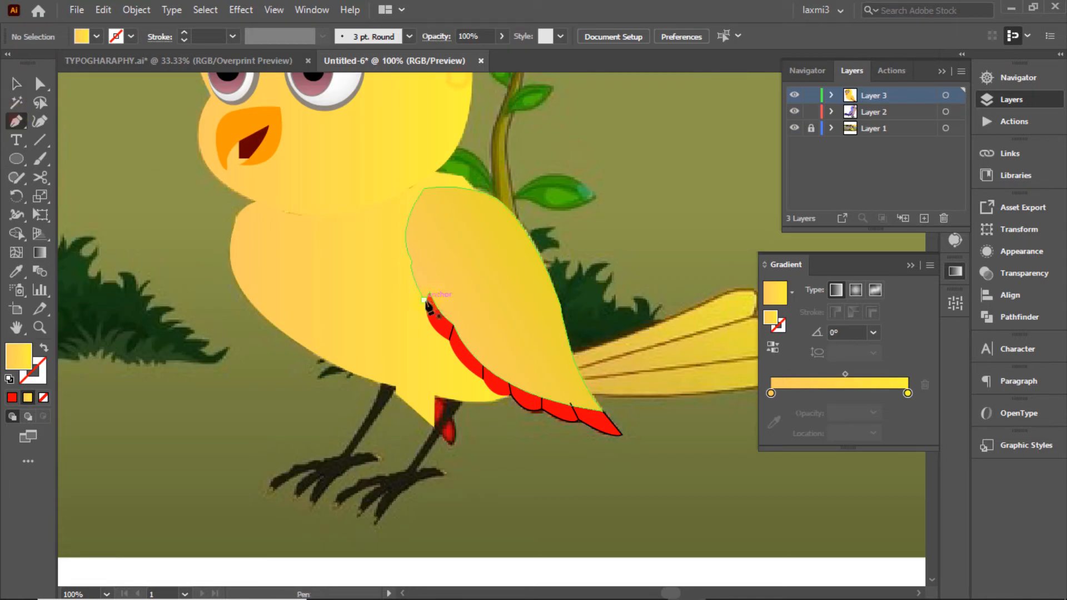
left_click(429, 292)
left_click_drag(449, 340, 464, 349)
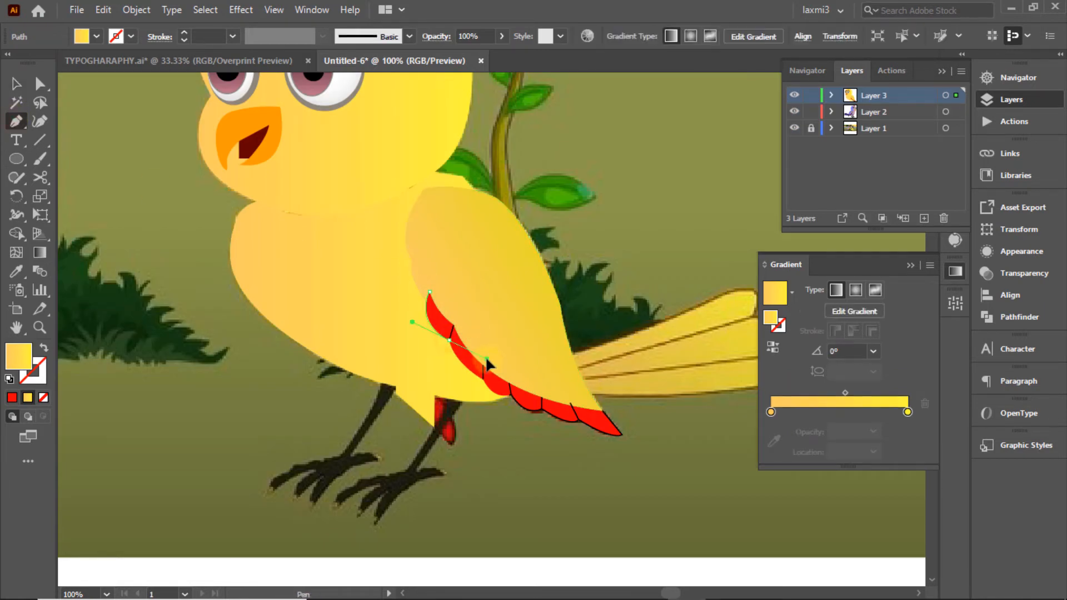
left_click(44, 397)
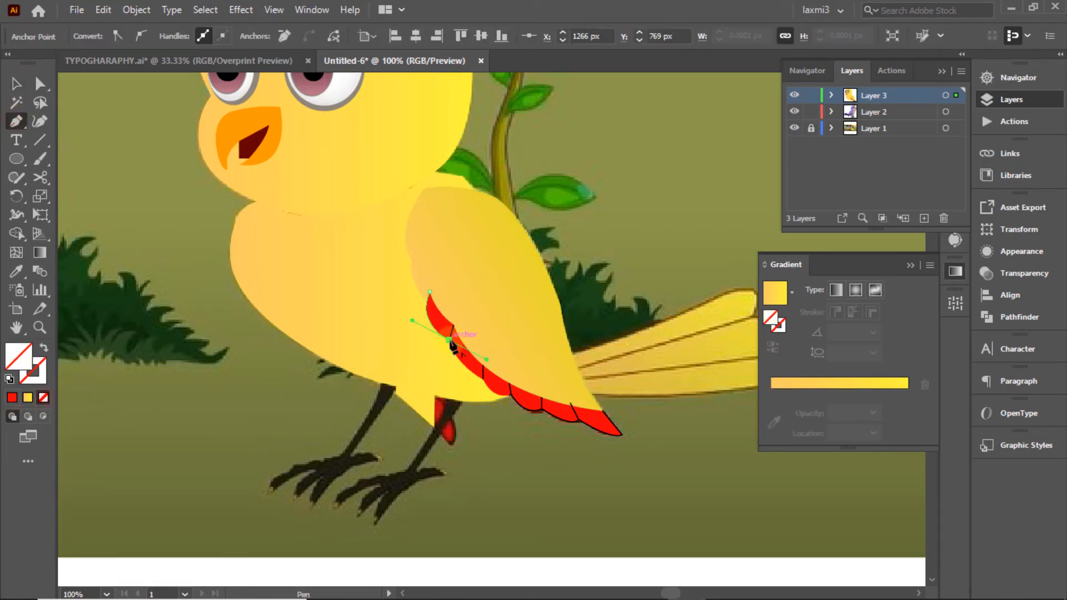
left_click_drag(482, 379, 542, 397)
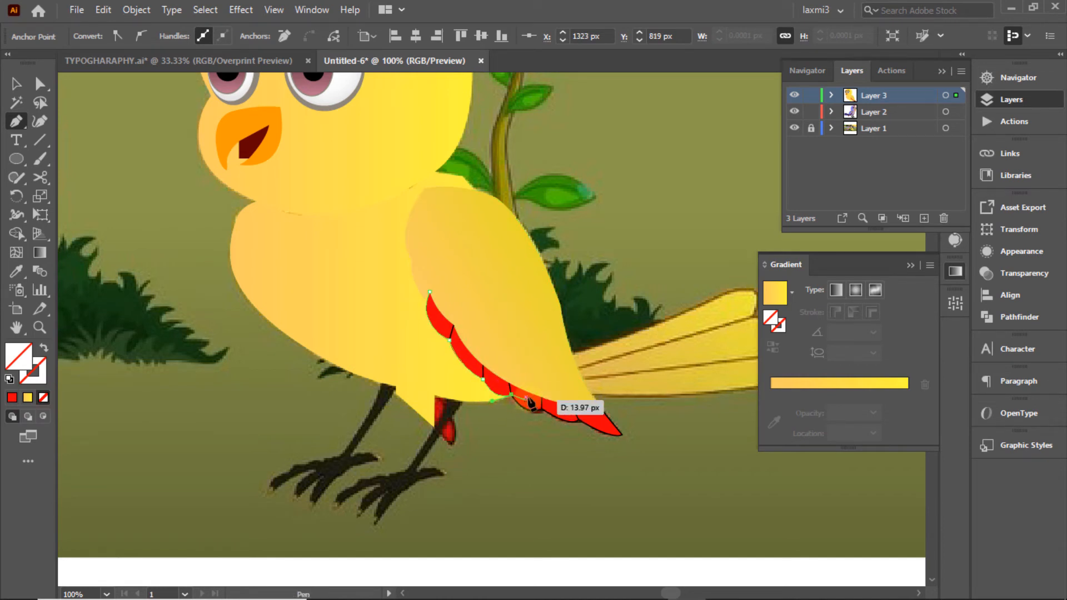
Step: Continue the scalloped path to the wing tip and close it at the feathers' top
left_click(510, 384)
key("ctrl+z")
left_click(541, 409)
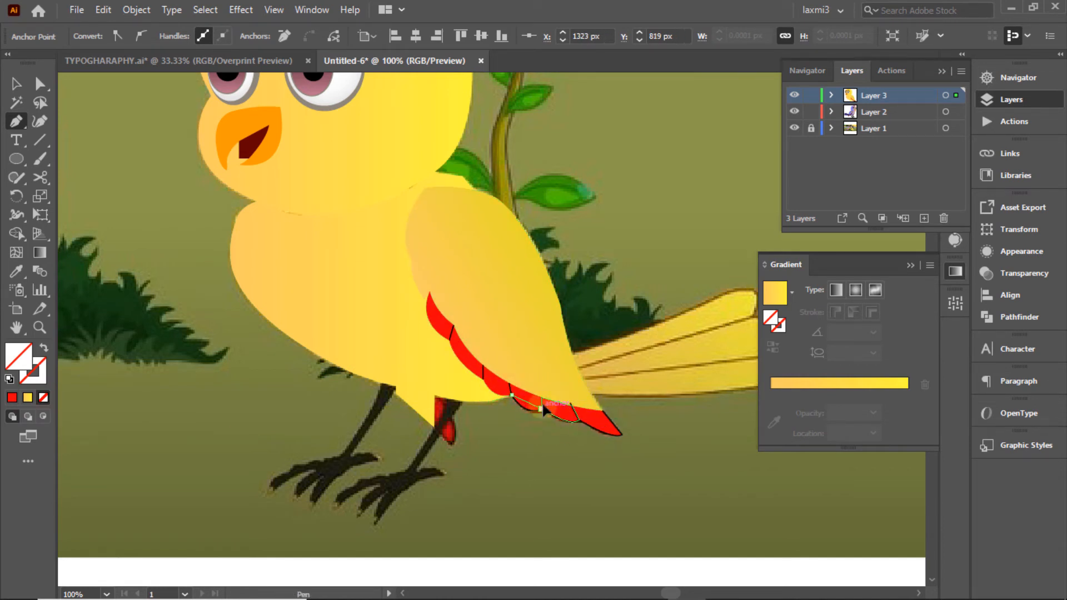
left_click_drag(580, 421, 636, 426)
left_click(602, 411)
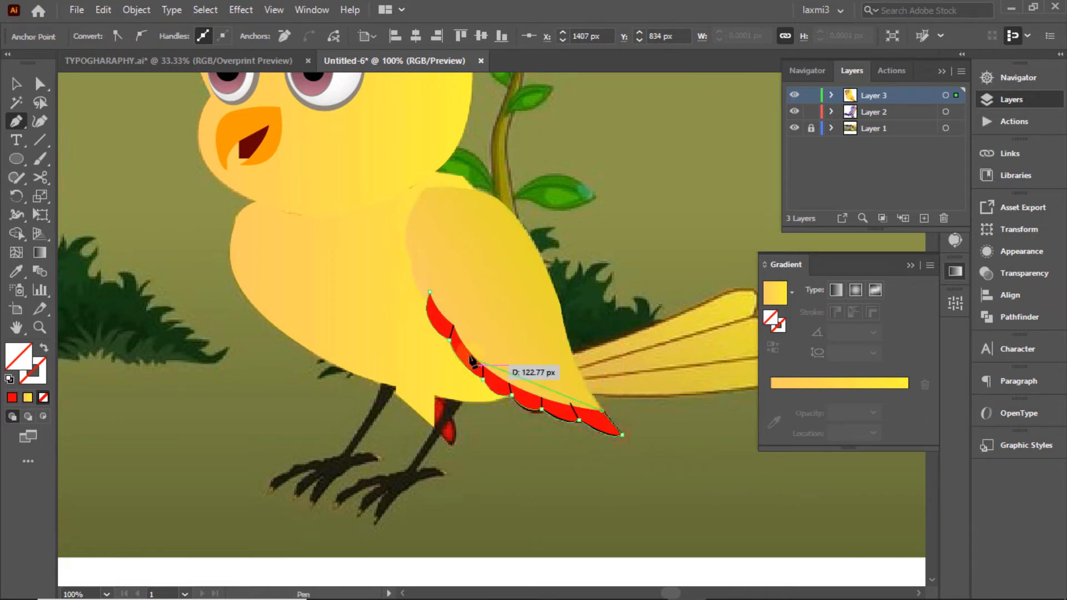
left_click_drag(429, 292, 455, 340)
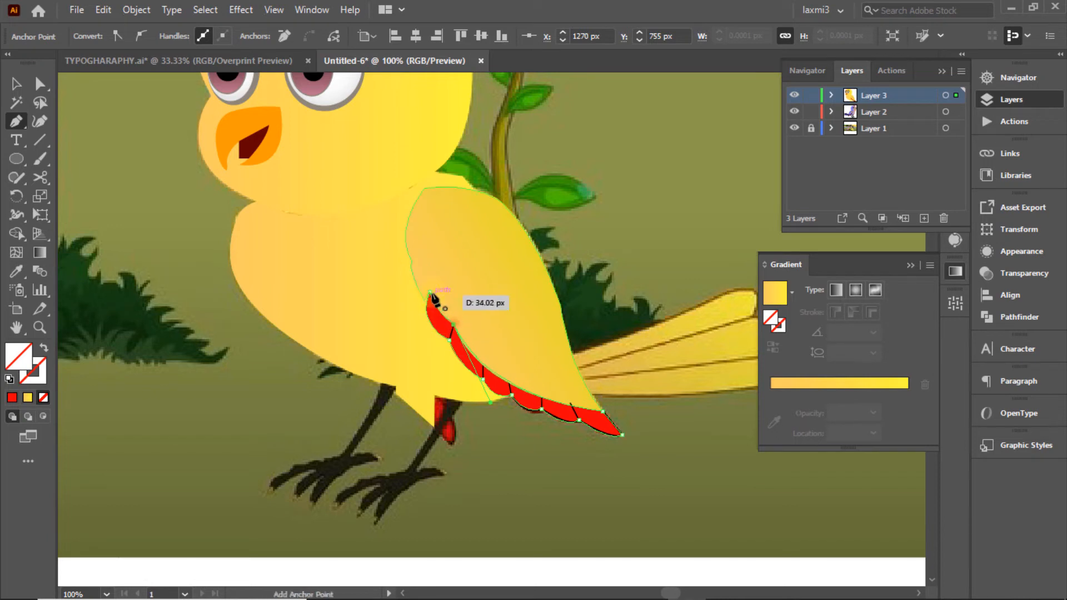
left_click(16, 84)
Step: Give the feather path a black stroke from Swatches
left_click(355, 166)
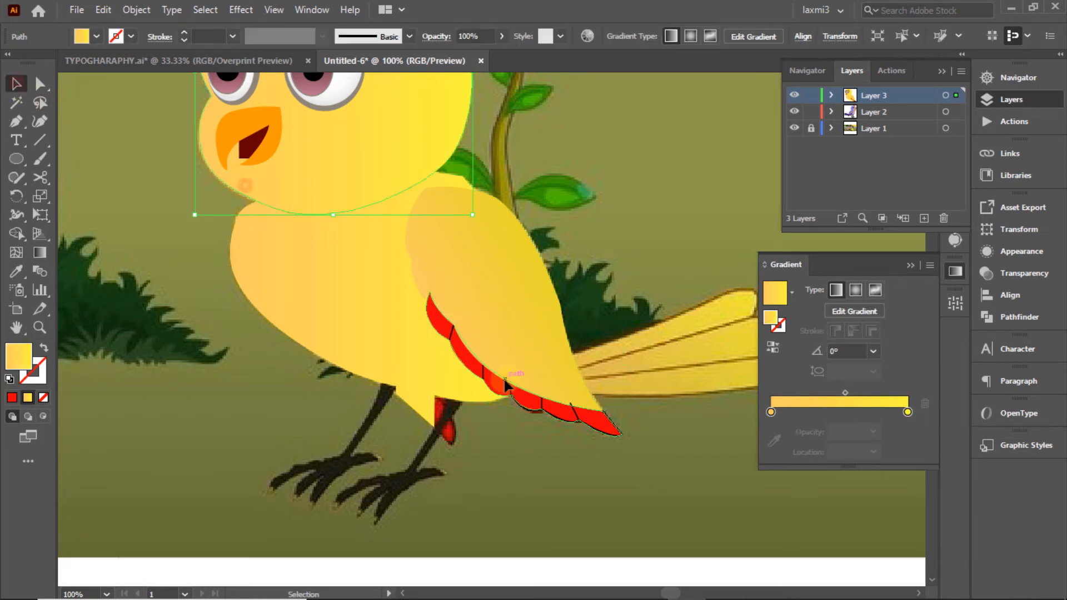
left_click(506, 383)
left_click(131, 36)
left_click(43, 62)
left_click(594, 120)
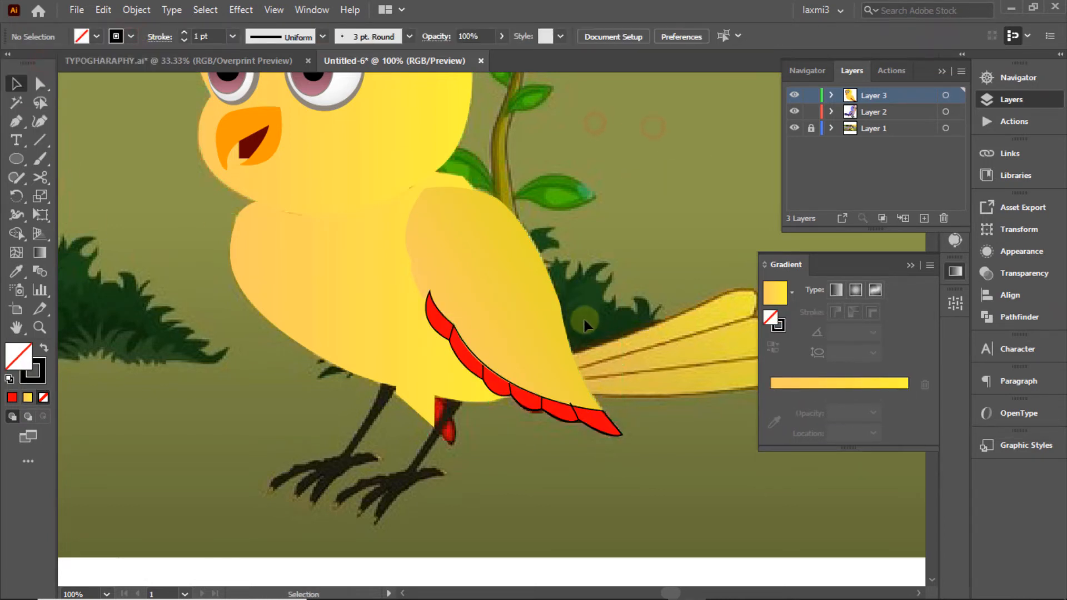
Step: Compare against the original and lower the head's bottom edge slightly
left_click(794, 97)
left_click(795, 96)
left_click(300, 167)
left_click_drag(331, 215, 332, 218)
left_click(560, 109)
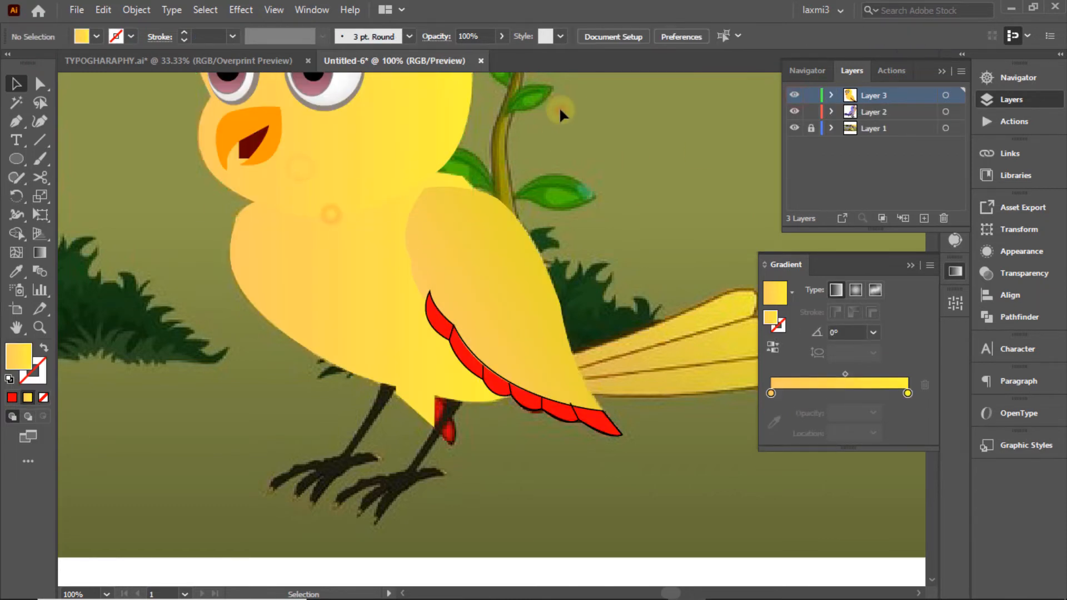
Step: Trace the red thigh below the bird's body as a closed shape and fill it red
left_click(794, 96)
left_click(794, 95)
left_click(436, 397)
left_click(435, 428)
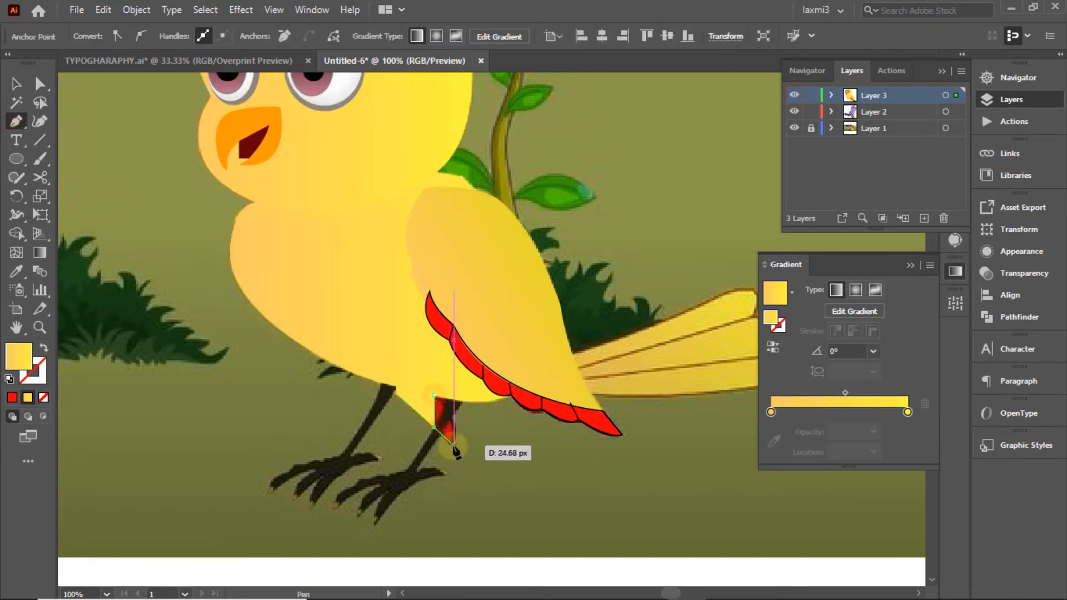
left_click(449, 448)
left_click_drag(449, 420, 434, 403)
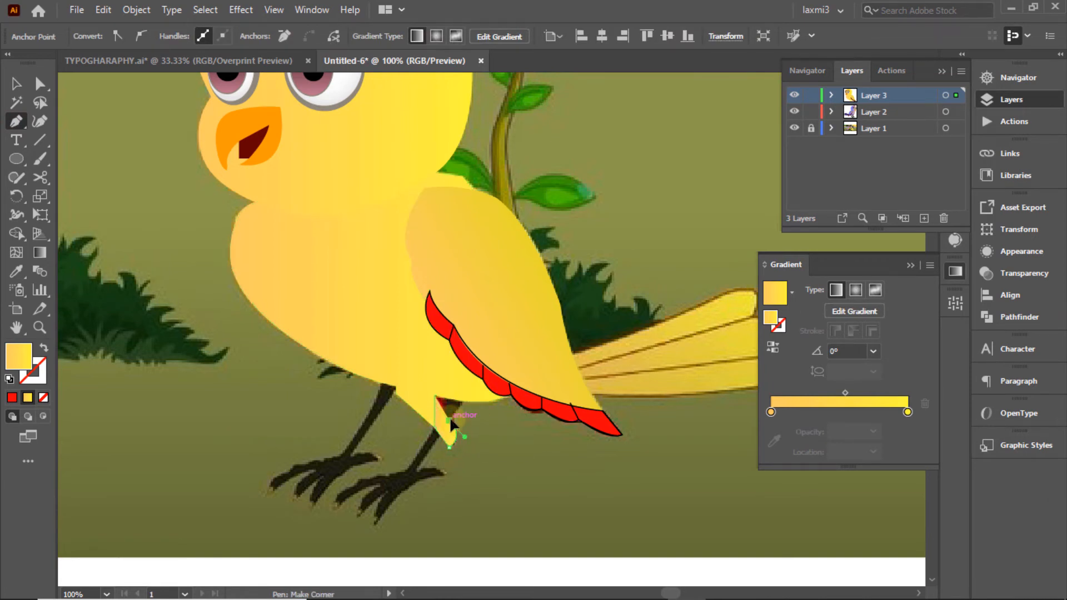
left_click(449, 421)
left_click(454, 399)
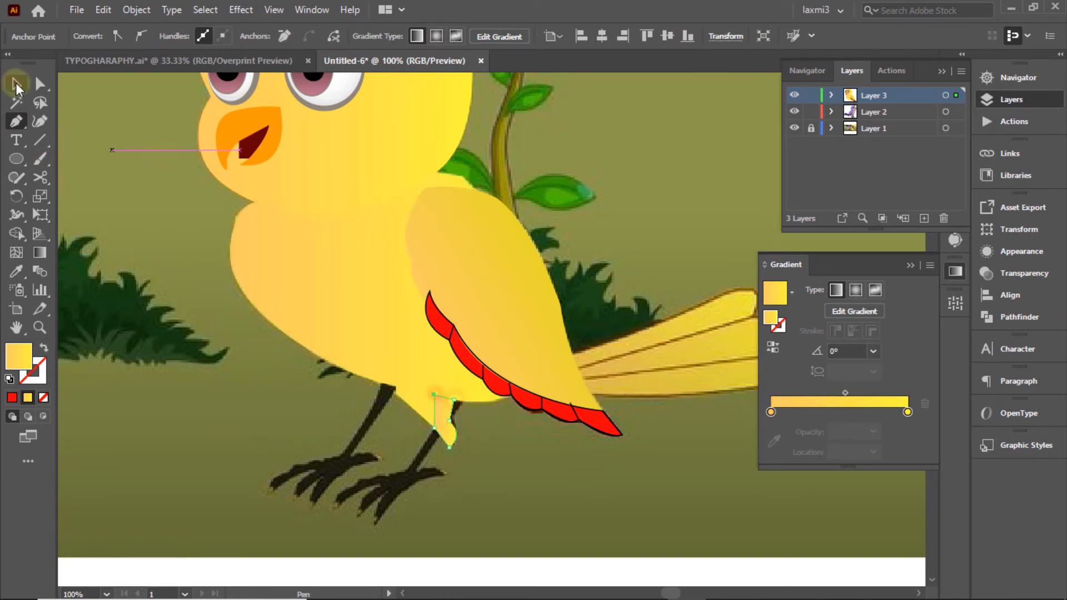
left_click(15, 84)
left_click(11, 397)
left_click(210, 164)
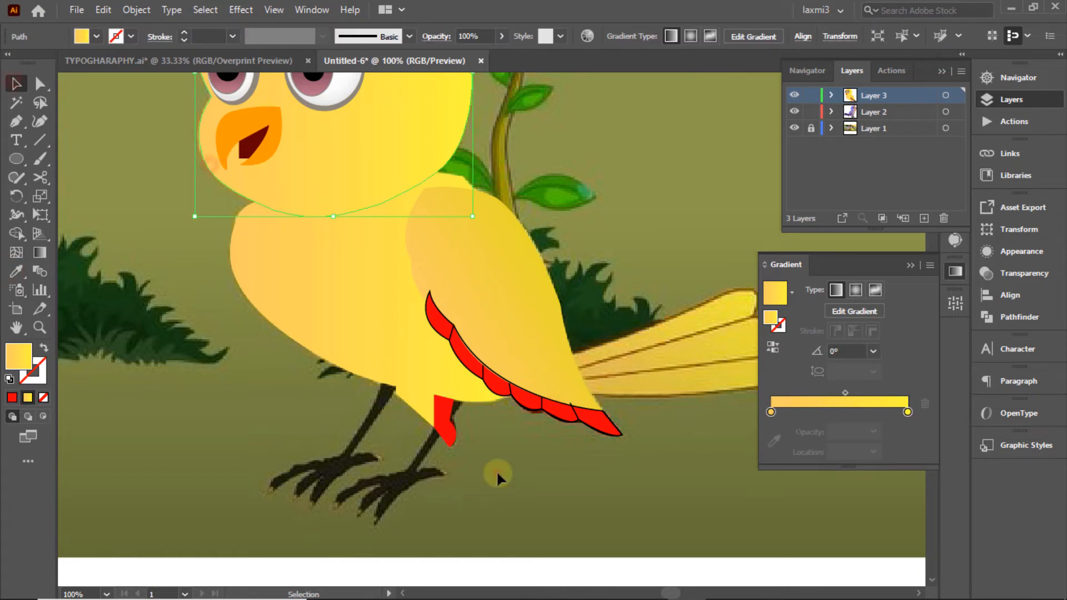
left_click(497, 473)
Step: With the Pen tool, outline the bird's right leg down to the foot and its three front toes
left_click(16, 121)
left_click(794, 95, "ctrl")
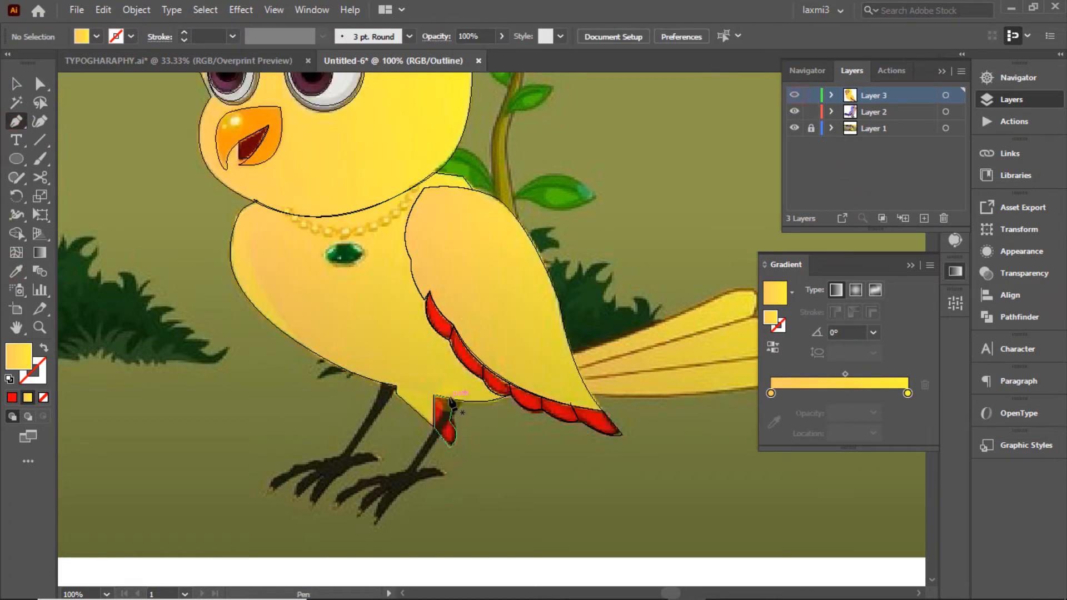
left_click(449, 398)
left_click(445, 412)
left_click(427, 439)
left_click(406, 470)
left_click(389, 475)
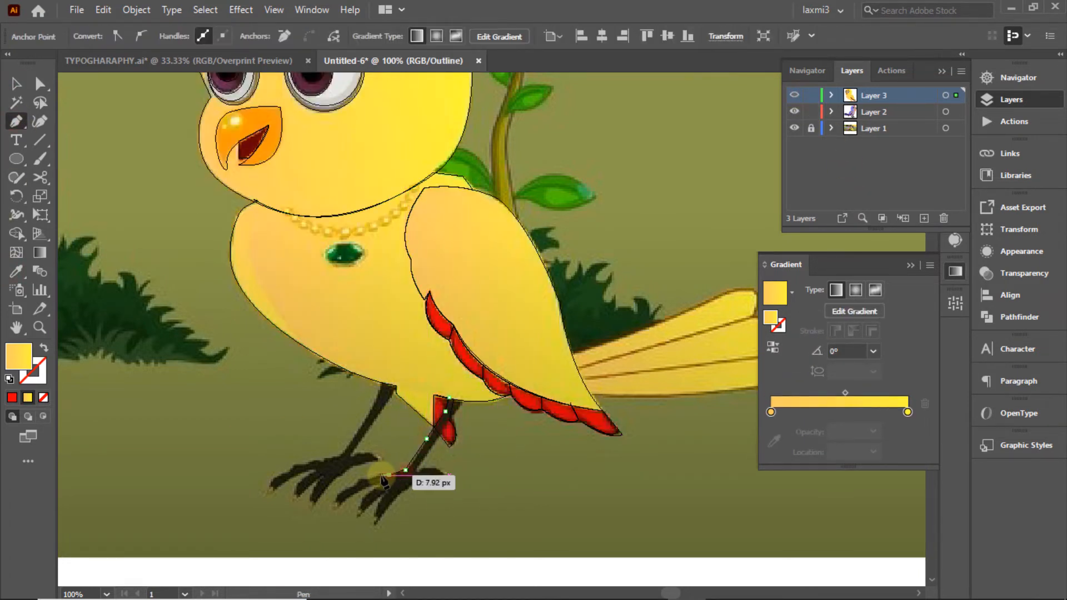
left_click(369, 476)
left_click(356, 481)
left_click(334, 503)
left_click(338, 504)
left_click(364, 489)
left_click(379, 486)
left_click(362, 506)
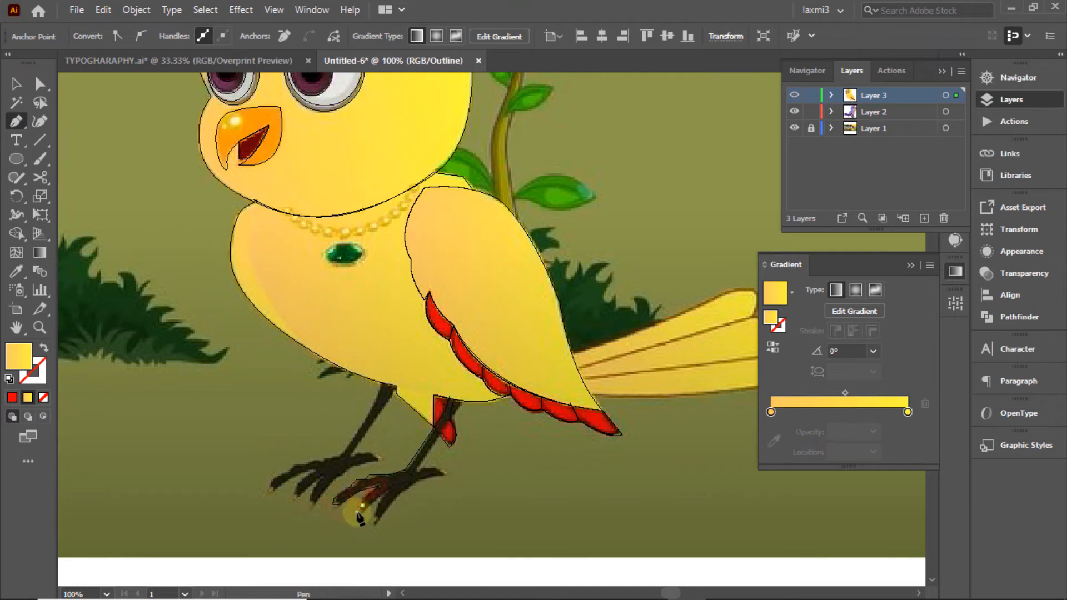
left_click(357, 512)
left_click(360, 516)
left_click(387, 491)
left_click(377, 517)
left_click(376, 527)
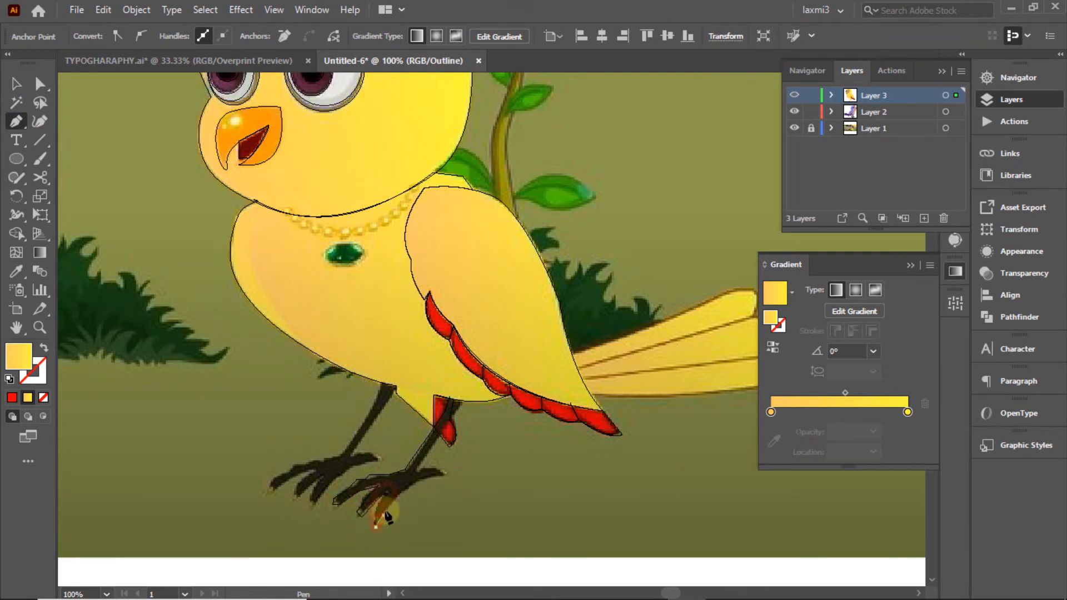
Step: Trace the back toe, close the right leg shape, and fill it with the artwork's dark colour
left_click(435, 478)
left_click(445, 474)
left_click(442, 470)
left_click(434, 470)
left_click(426, 470)
left_click(420, 470)
left_click(415, 468)
left_click(439, 434)
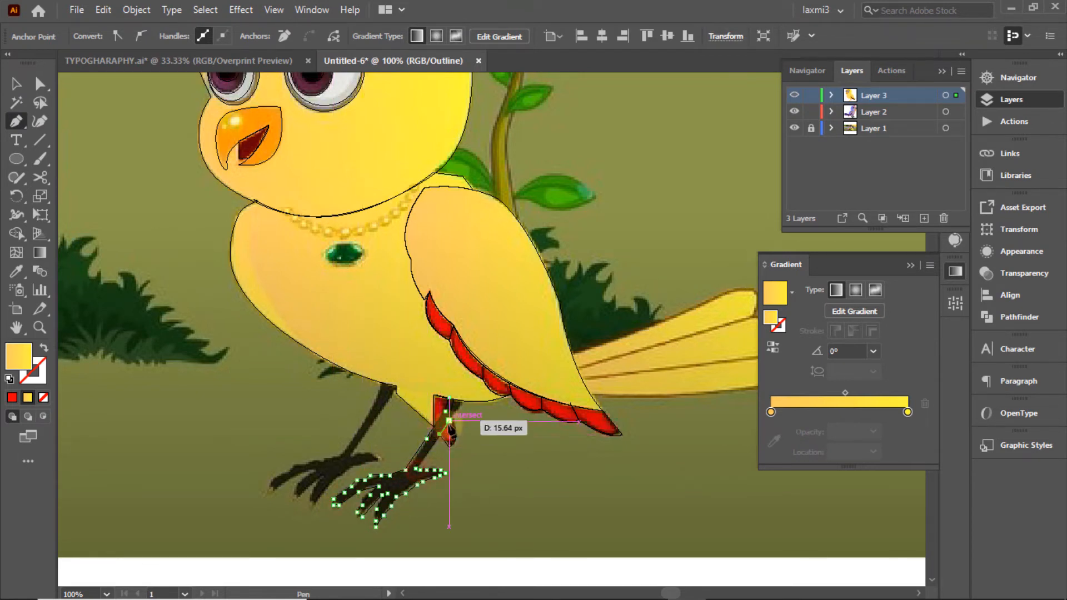
left_click(449, 422)
left_click(466, 401)
left_click(449, 398)
left_click(16, 233)
left_click(16, 271)
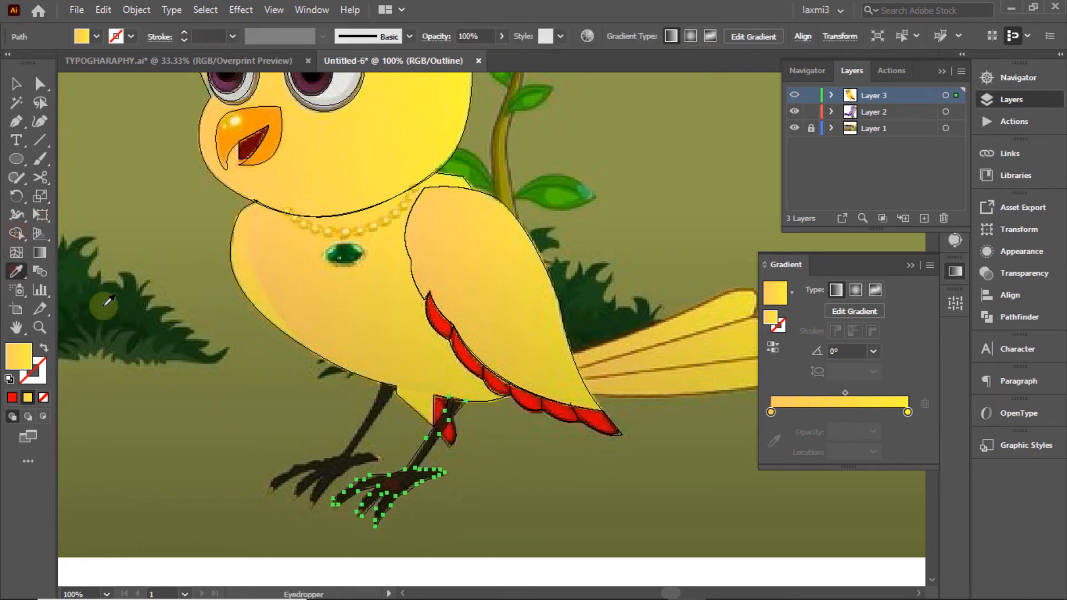
left_click(109, 300)
key("ctrl+y")
left_click(16, 83)
left_click(125, 365)
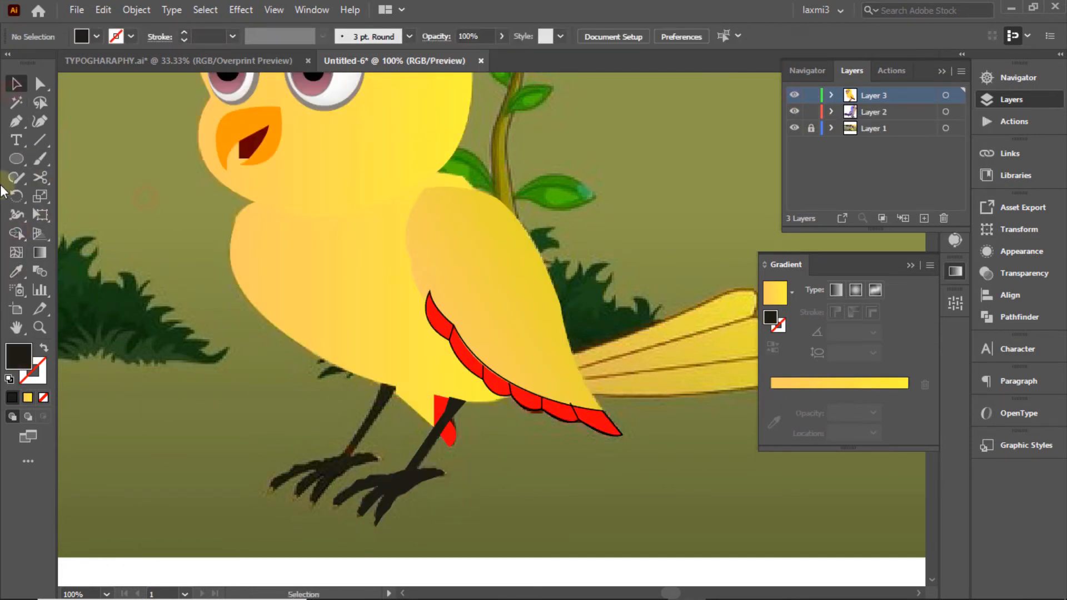
Step: Pen-trace the other leg from its top down through the middle and leftmost toes
key("p")
left_click(395, 386)
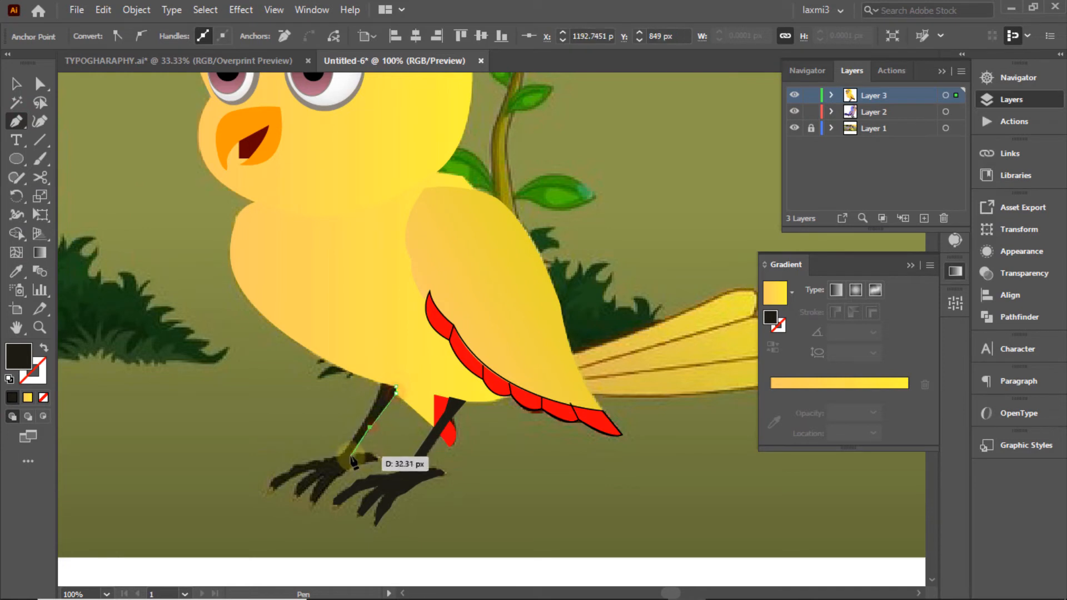
left_click(380, 459)
left_click(352, 469)
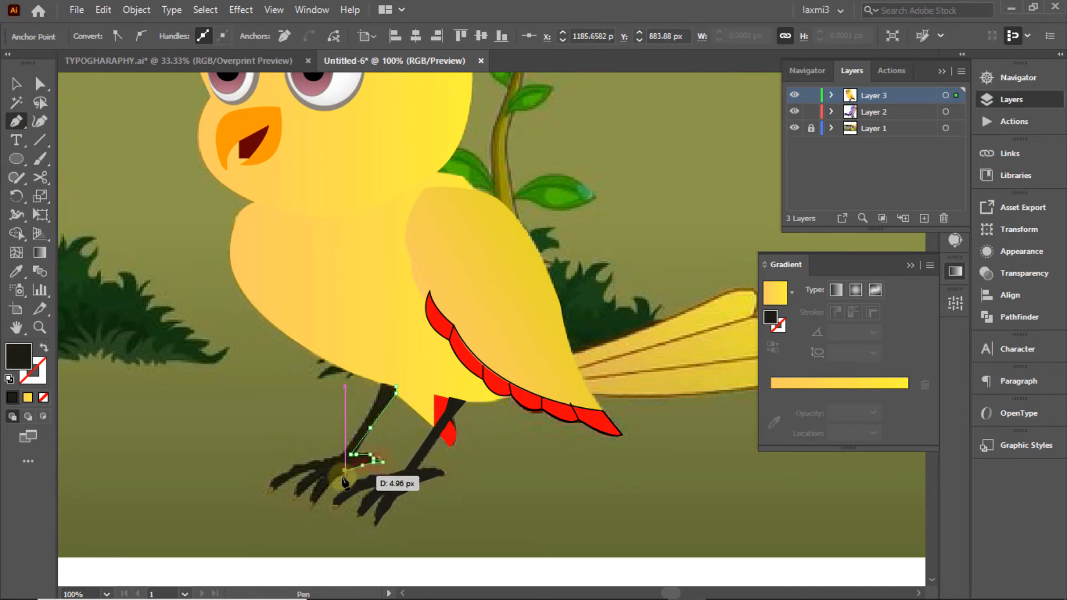
left_click(327, 490)
left_click(310, 503)
left_click(304, 493)
left_click(296, 499)
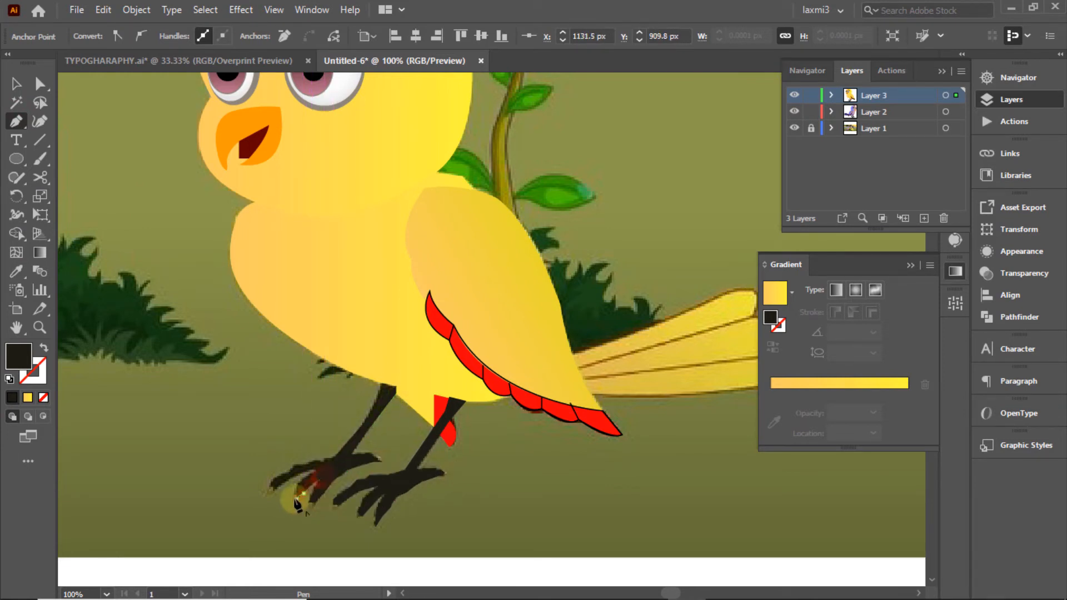
left_click(292, 491)
left_click(304, 478)
left_click(317, 469)
left_click(297, 475)
left_click(273, 493)
left_click(269, 484)
Step: Finish the foot's upper edge, close the left leg outline, and fill it black from the artwork
left_click(44, 397)
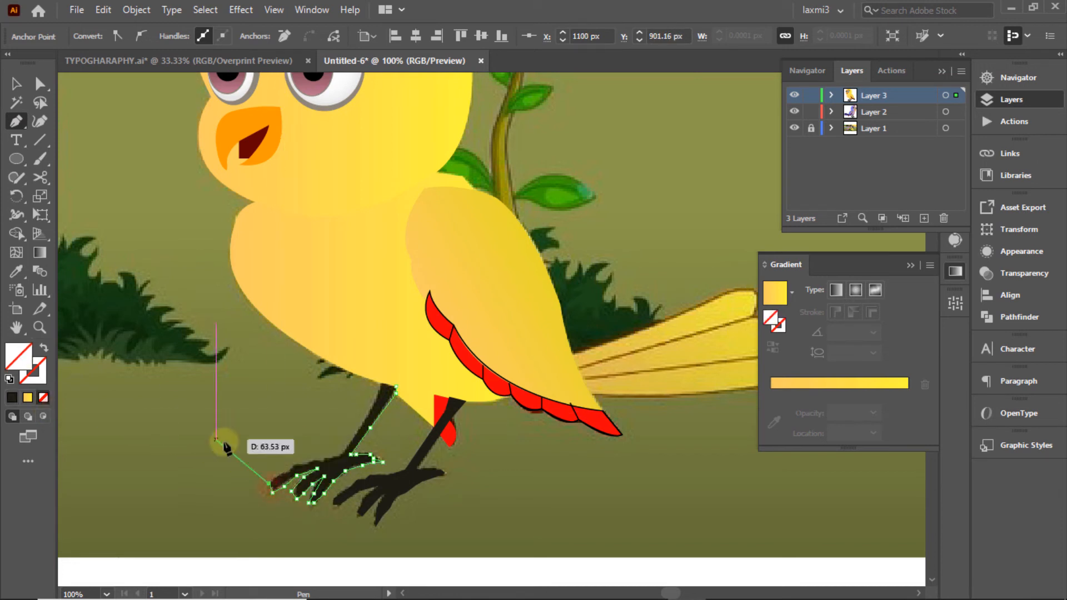
left_click(277, 477)
left_click(287, 473)
left_click(294, 468)
left_click(304, 466)
left_click(314, 462)
left_click(325, 459)
left_click(340, 453)
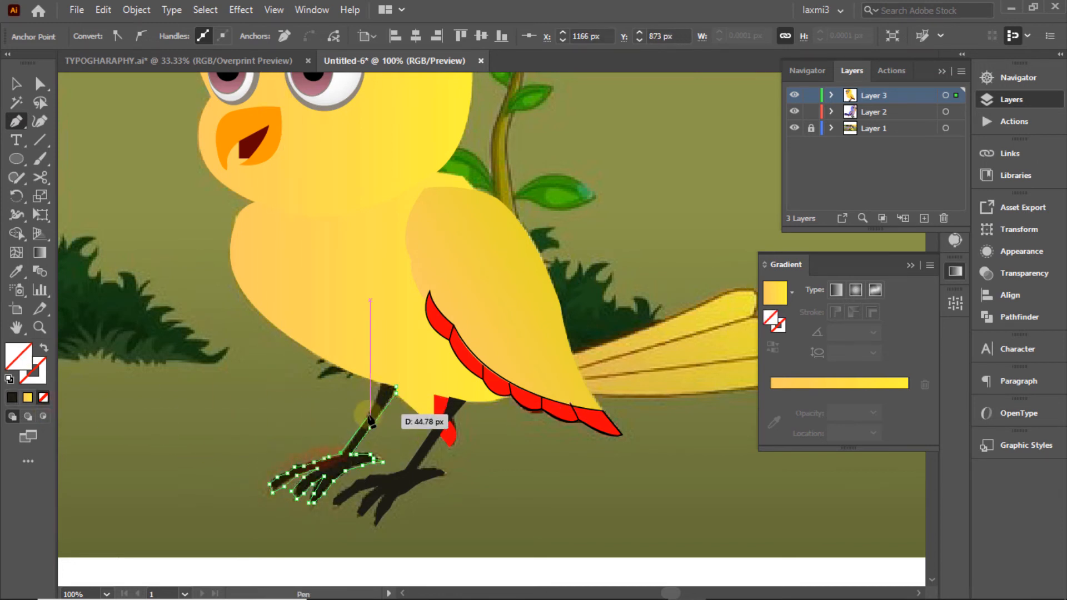
left_click(395, 386)
key("shift+m")
left_click(329, 477)
left_click(17, 272)
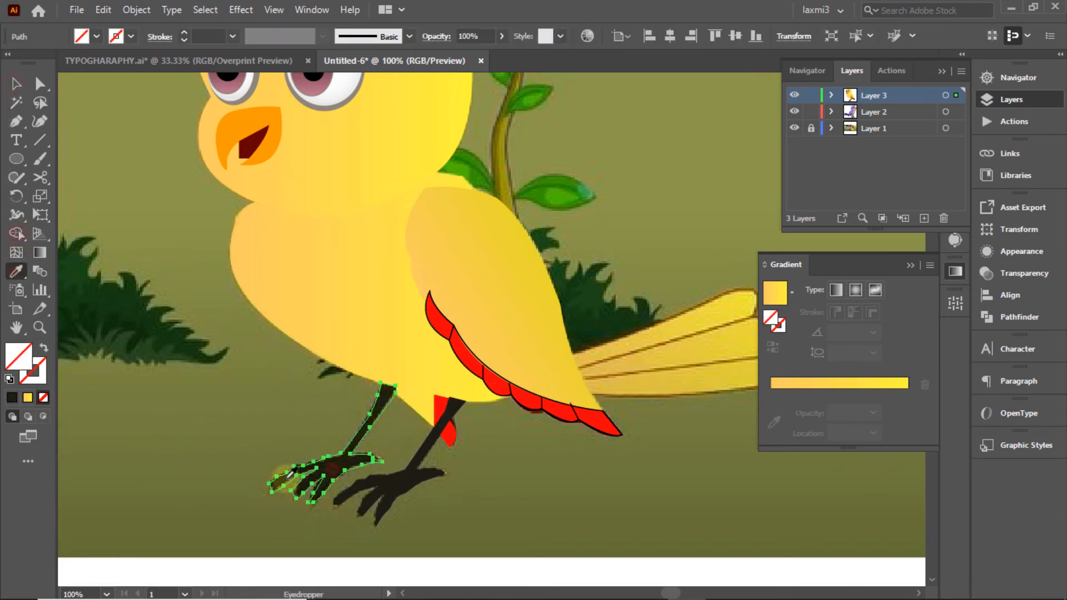
Step: Give the red leg band a 1 pt black stroke
left_click(338, 465)
left_click(16, 84)
left_click(182, 204)
left_click(451, 433)
left_click(131, 36)
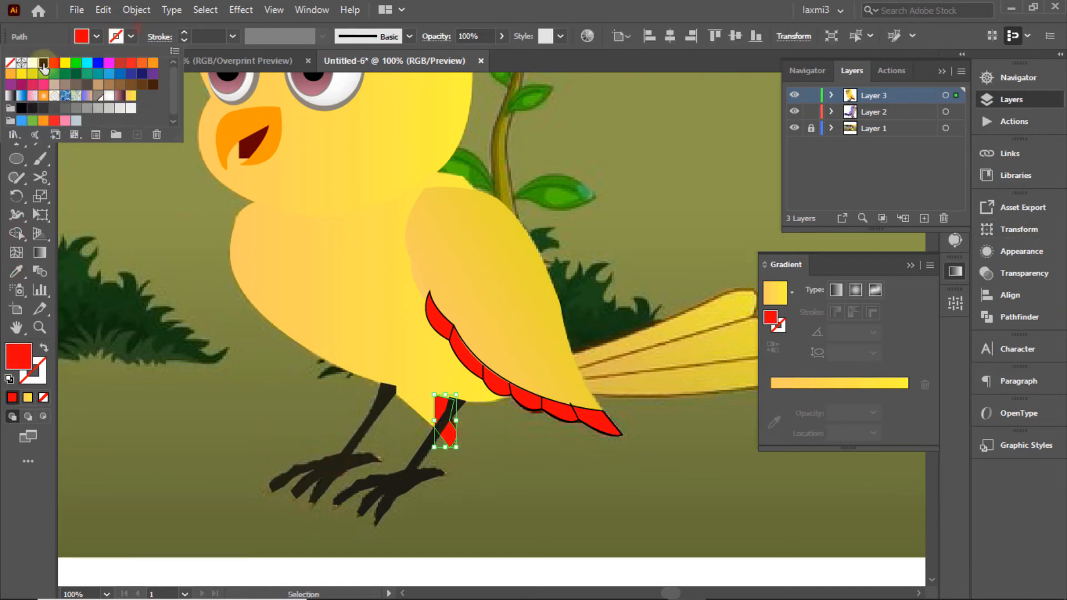
left_click(104, 52)
left_click(166, 220)
left_click(155, 211)
left_click(795, 96, "ctrl")
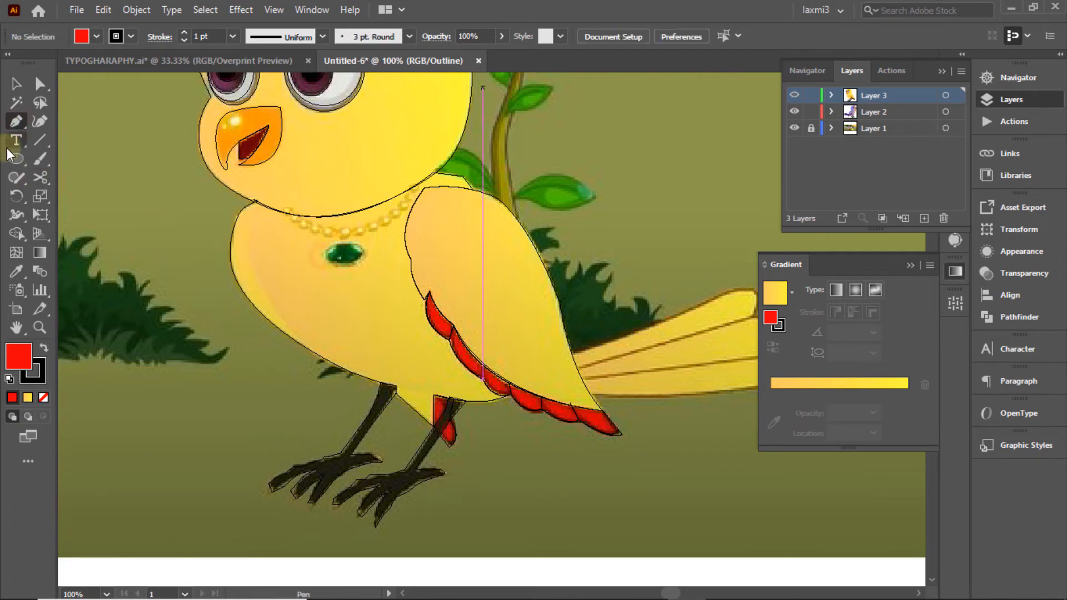
Step: Draw an ellipse over the pendant gem and fill it with the gem's green
left_click_drag(323, 248, 370, 274)
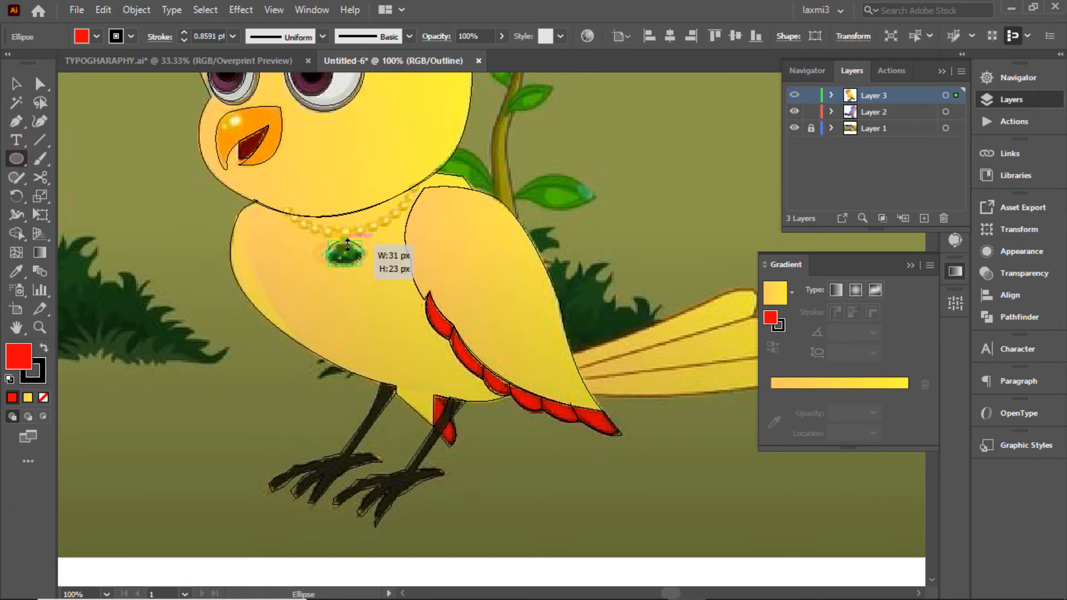
left_click(18, 273)
left_click(346, 254)
left_click(16, 86)
left_click(795, 95, "ctrl")
left_click(795, 95, "ctrl")
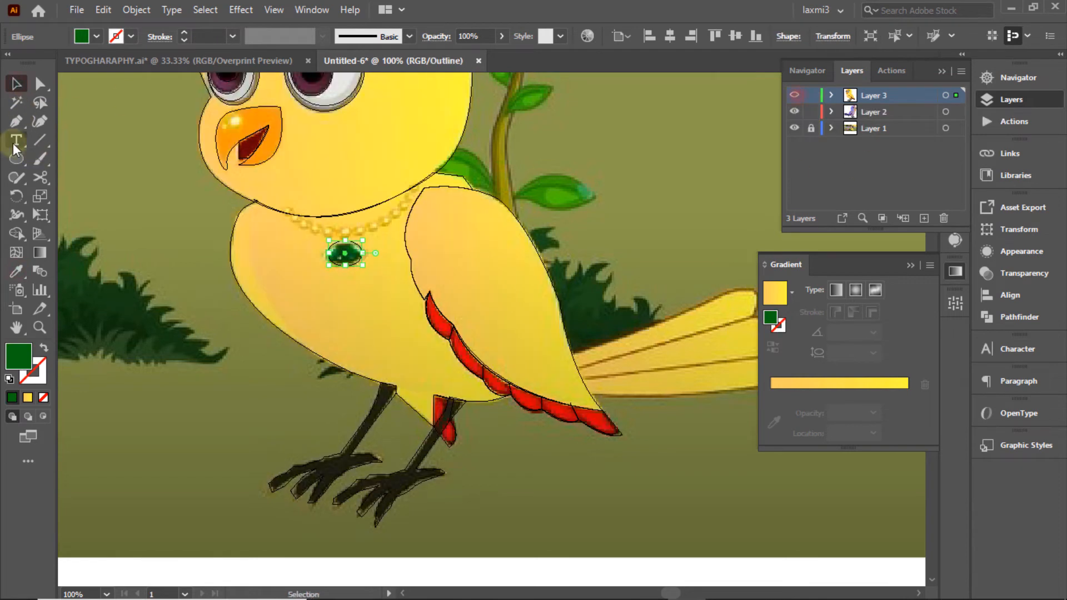
left_click(16, 158)
left_click(171, 142)
left_click(573, 319)
left_click(15, 85)
Step: Draw a small circle at the necklace's left end as the first bead, then zoom in on the necklace
left_click(148, 135)
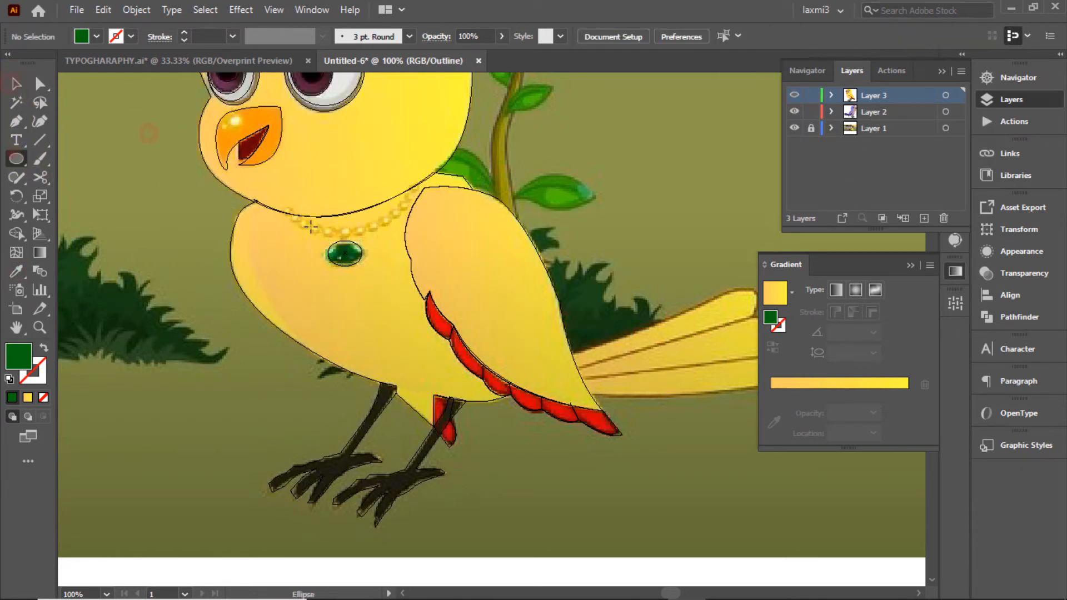
left_click_drag(284, 210, 297, 218)
key("v")
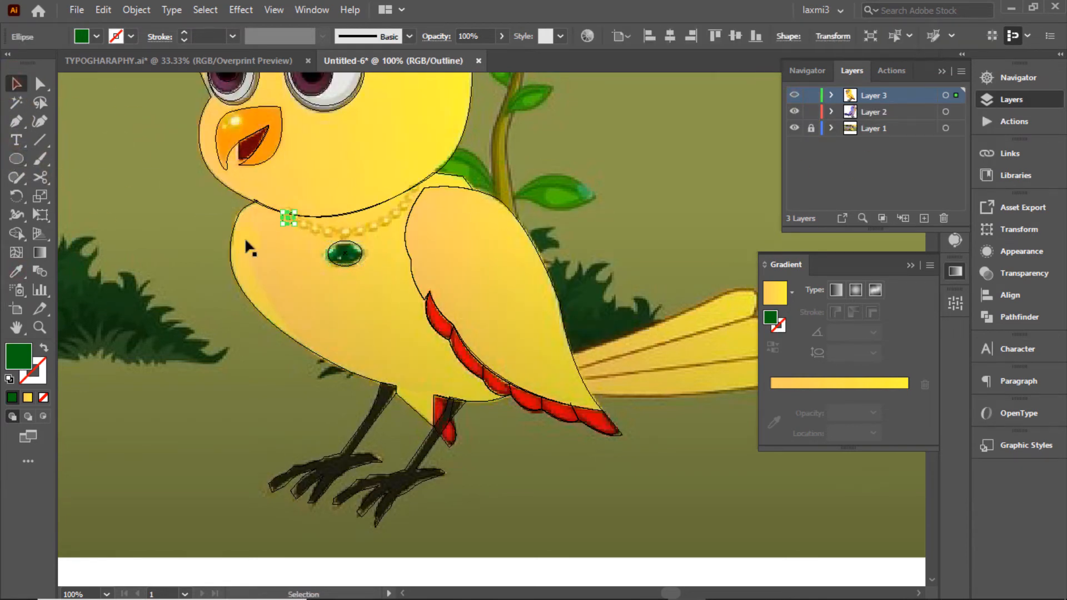
left_click(668, 166)
left_click(1018, 77)
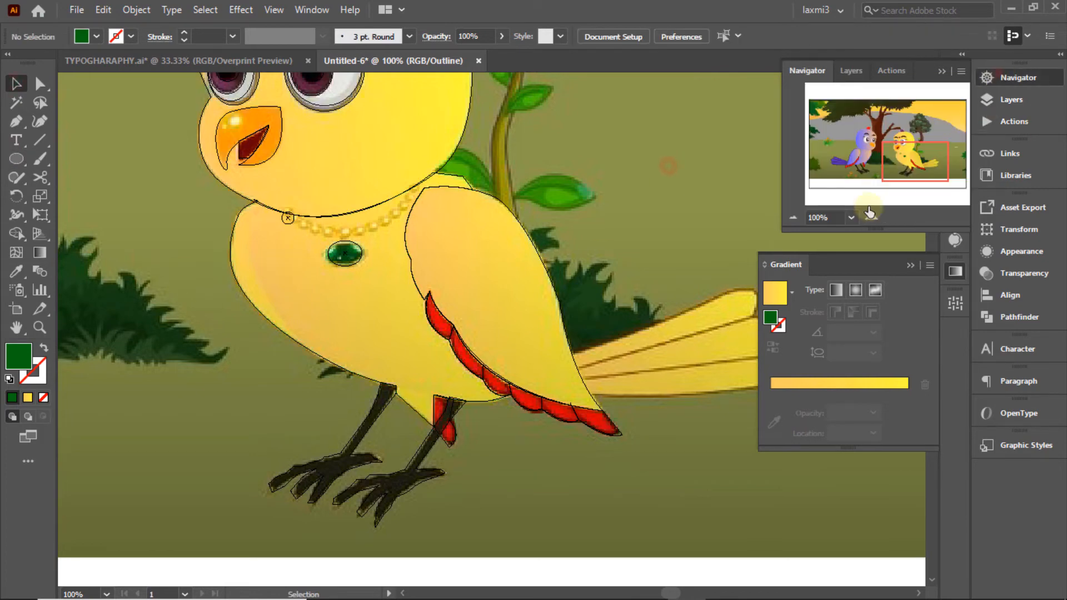
left_click(871, 217)
left_click(902, 155)
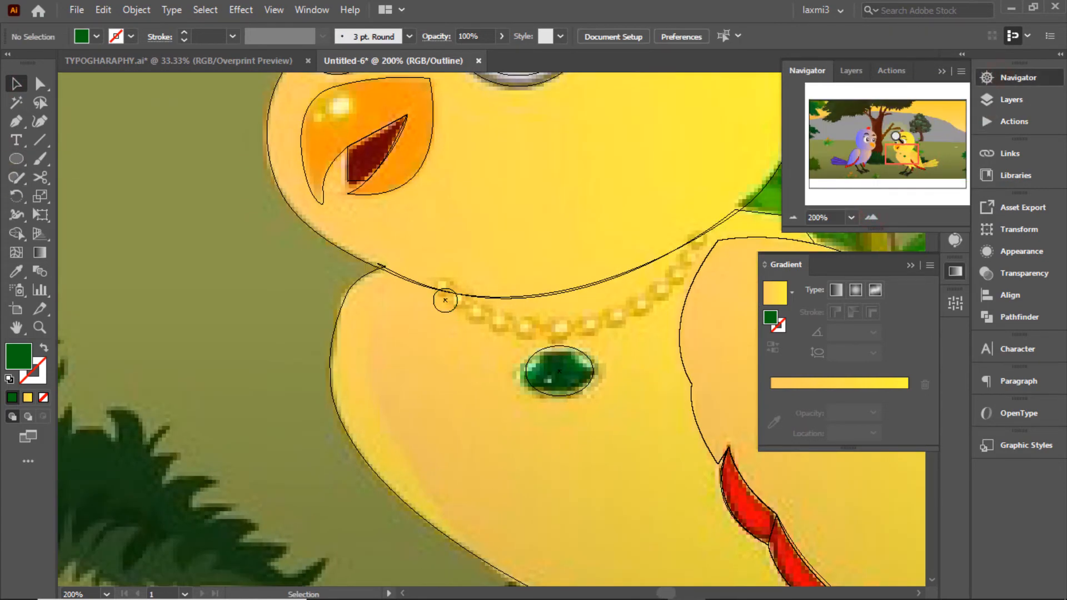
left_click(1012, 99)
key("ctrl+y")
Step: Nudge the bead onto the neck line and give it the yellow gradient set to Radial
left_click_drag(452, 286, 451, 285)
left_click(775, 294)
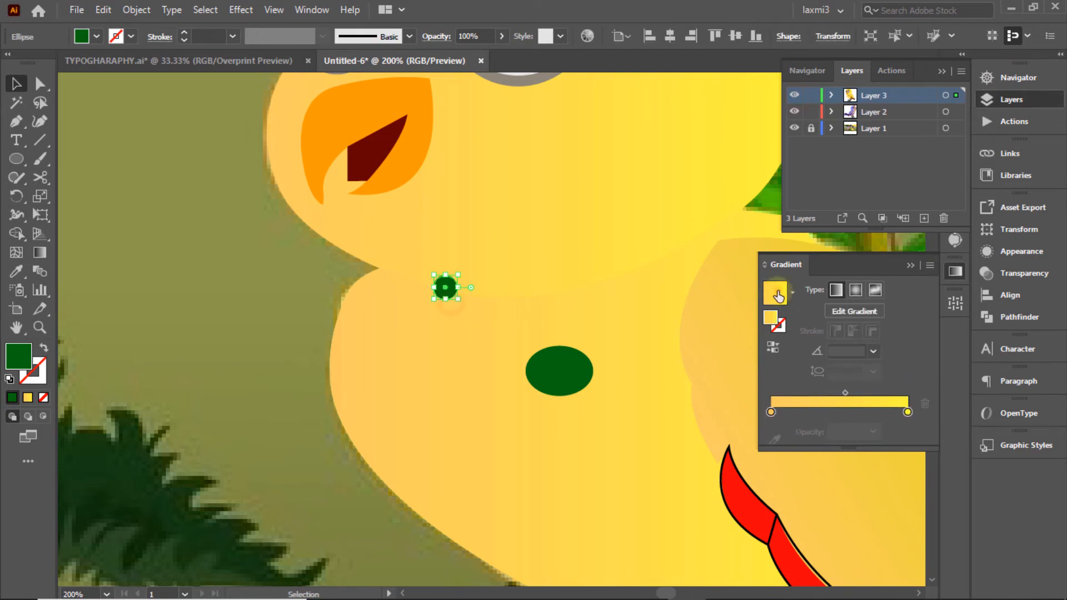
left_click(856, 289)
left_click(284, 246)
left_click(796, 95, "ctrl")
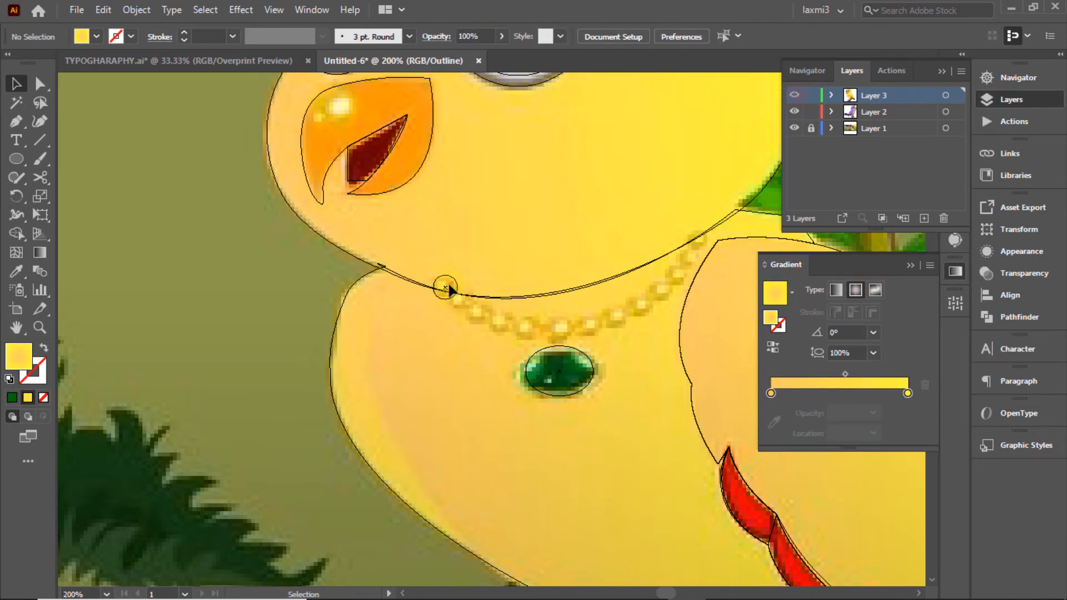
left_click(453, 294)
left_click(795, 95, "ctrl")
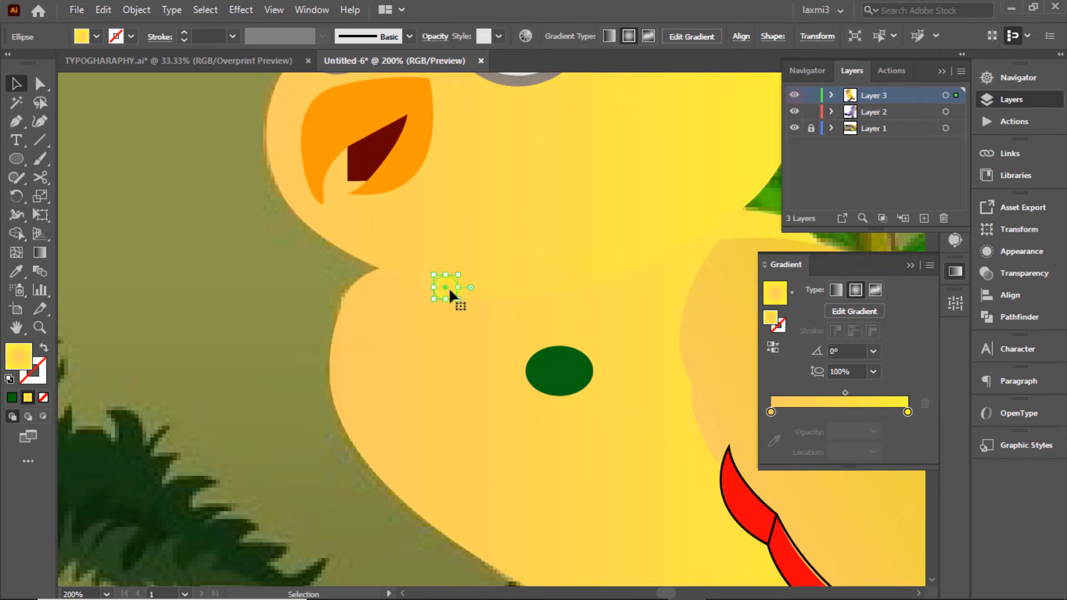
left_click(1009, 79)
left_click(878, 216)
left_click(1005, 99)
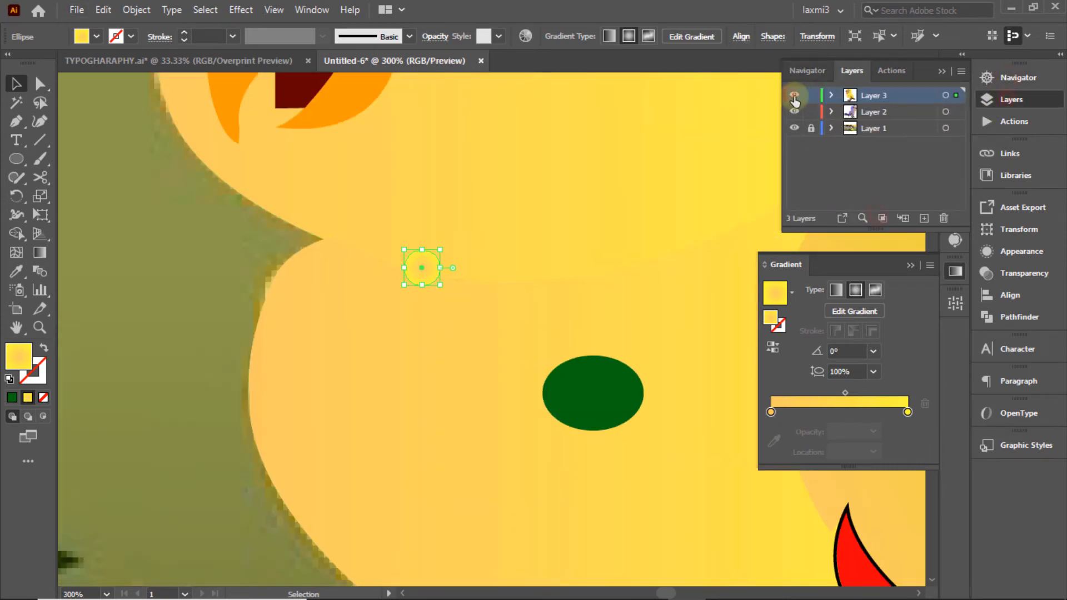
key("ctrl+y")
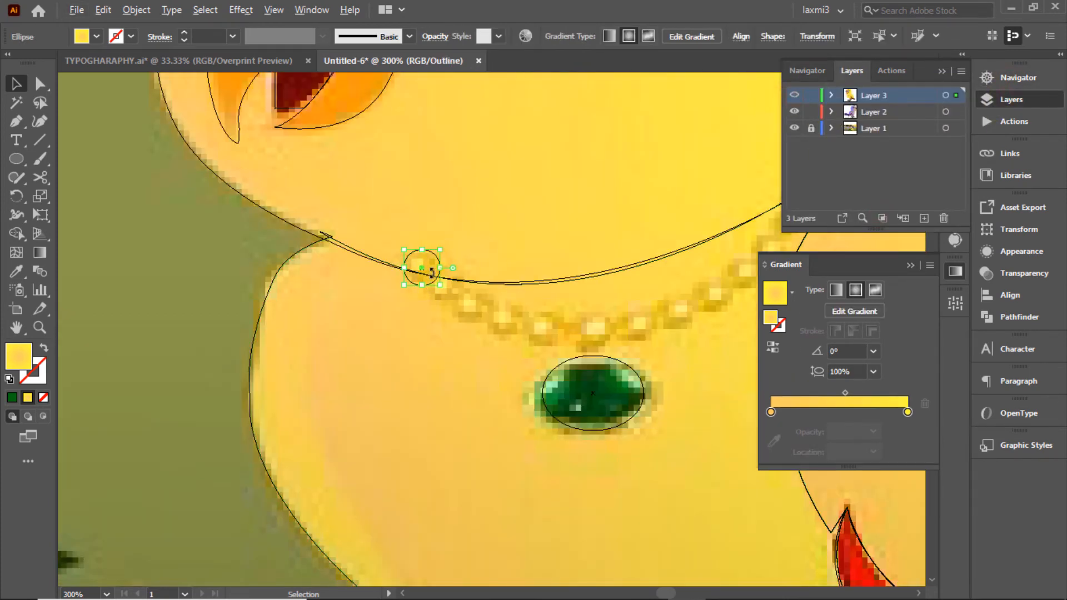
Step: Alt-drag copies of the bead along the necklace up toward the wing
left_click_drag(431, 280, 512, 328)
left_click_drag(512, 329, 654, 331)
left_click_drag(656, 333, 713, 291)
left_click(1012, 79)
left_click_drag(903, 156, 911, 153)
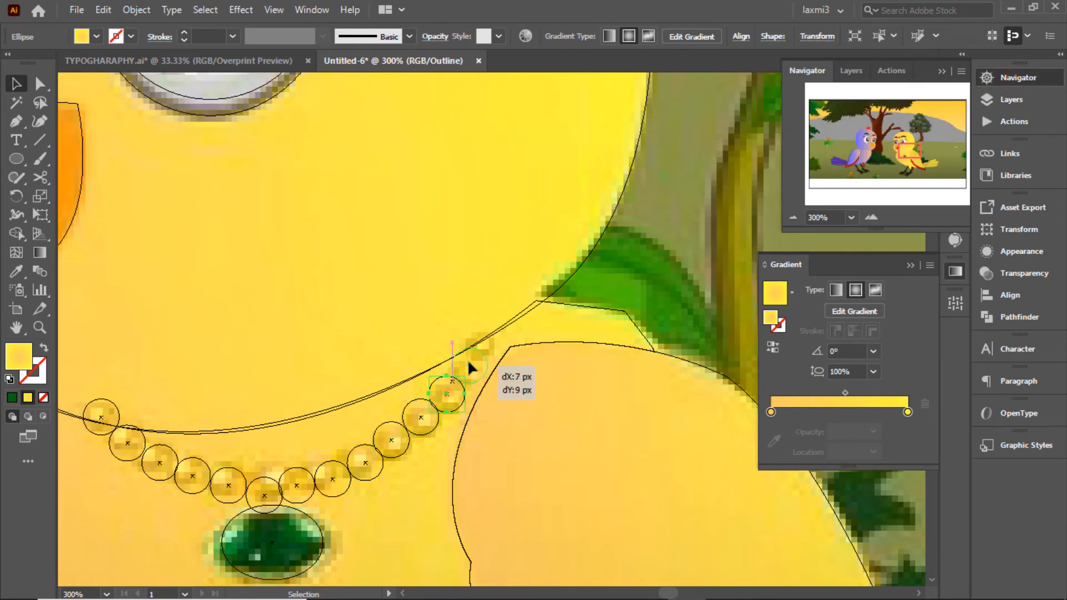
left_click_drag(469, 369, 485, 336)
left_click(1010, 100)
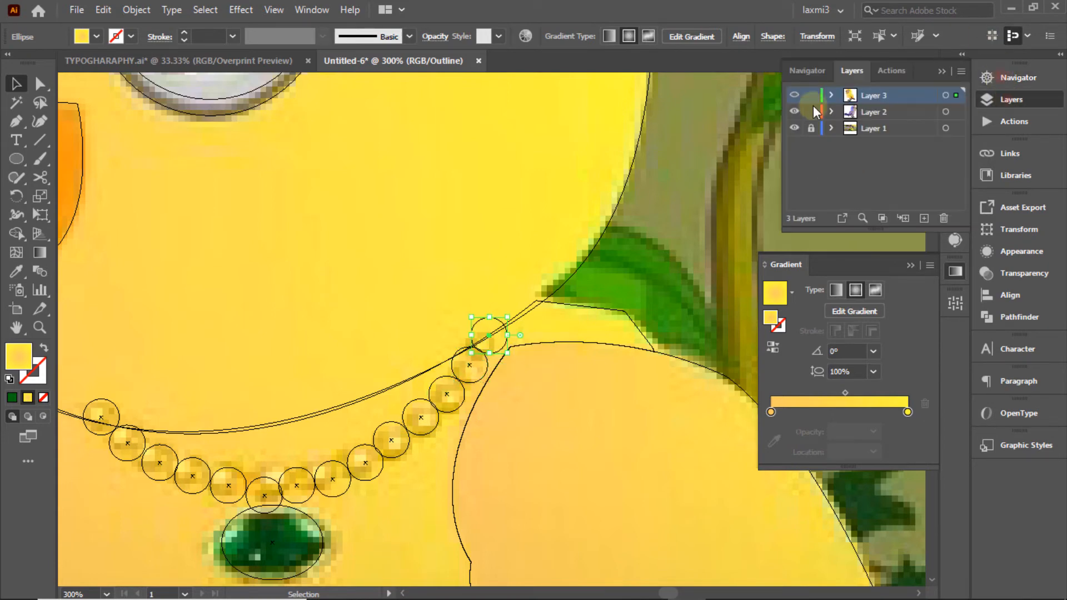
left_click(795, 96, "ctrl")
Step: Check the beaded necklace by hiding and showing the reference layer, then zoom to 150% on the neck
left_click(1013, 78)
left_click(793, 218)
left_click(794, 219)
left_click(794, 219)
left_click(793, 218)
left_click(627, 139)
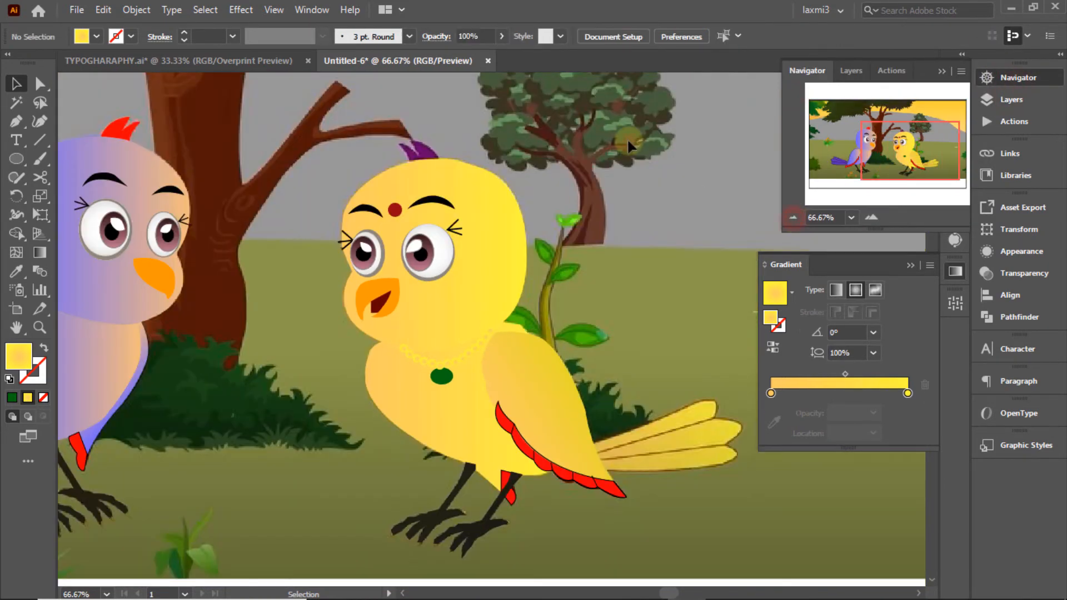
left_click(1011, 100)
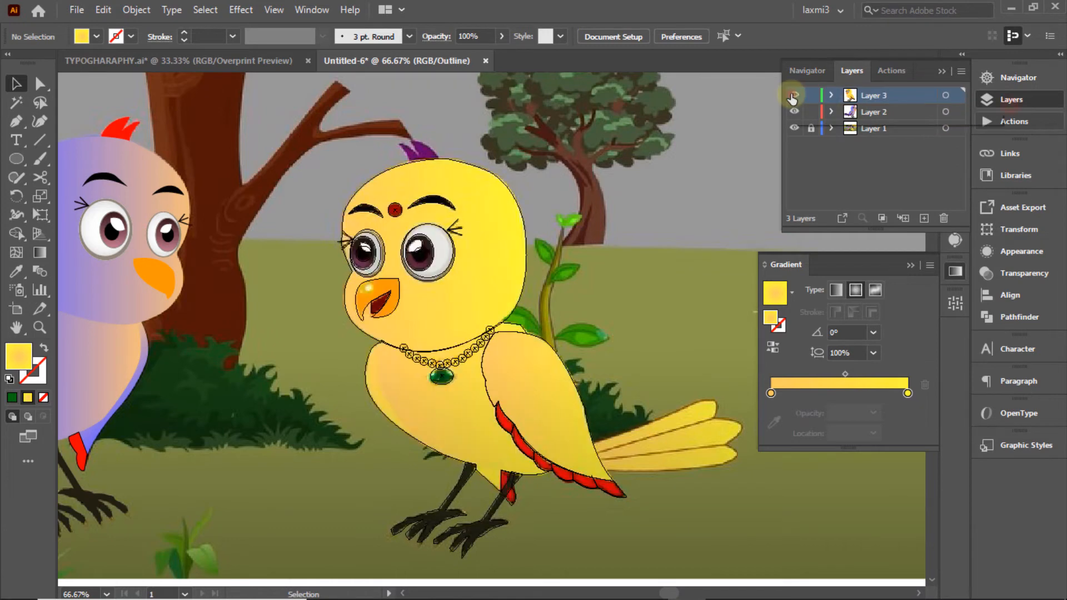
left_click(995, 77)
left_click(1012, 100)
left_click(795, 128)
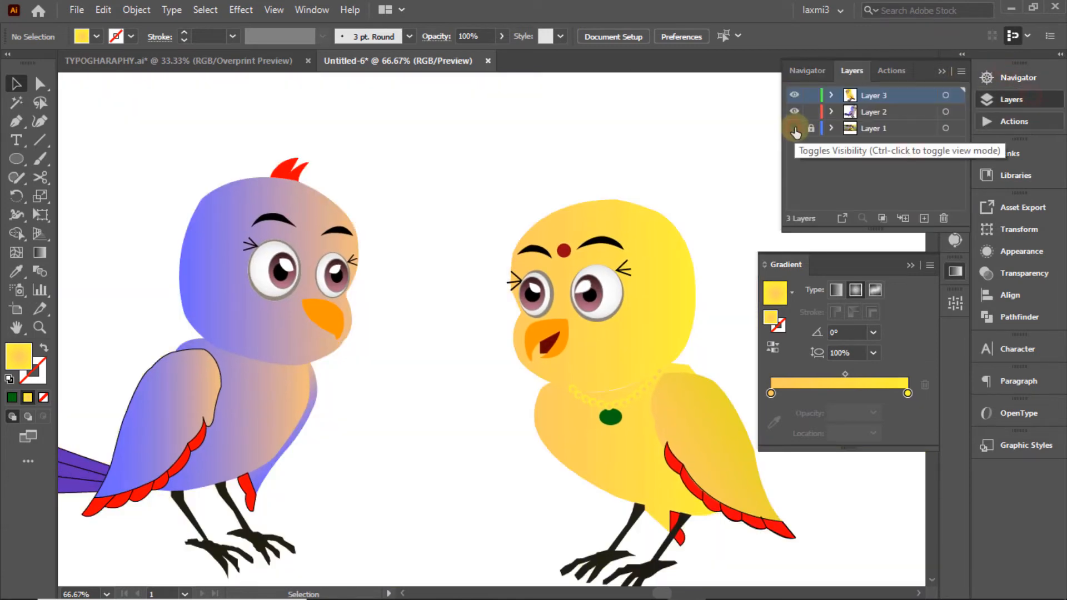
left_click(794, 129)
left_click(794, 95, "ctrl")
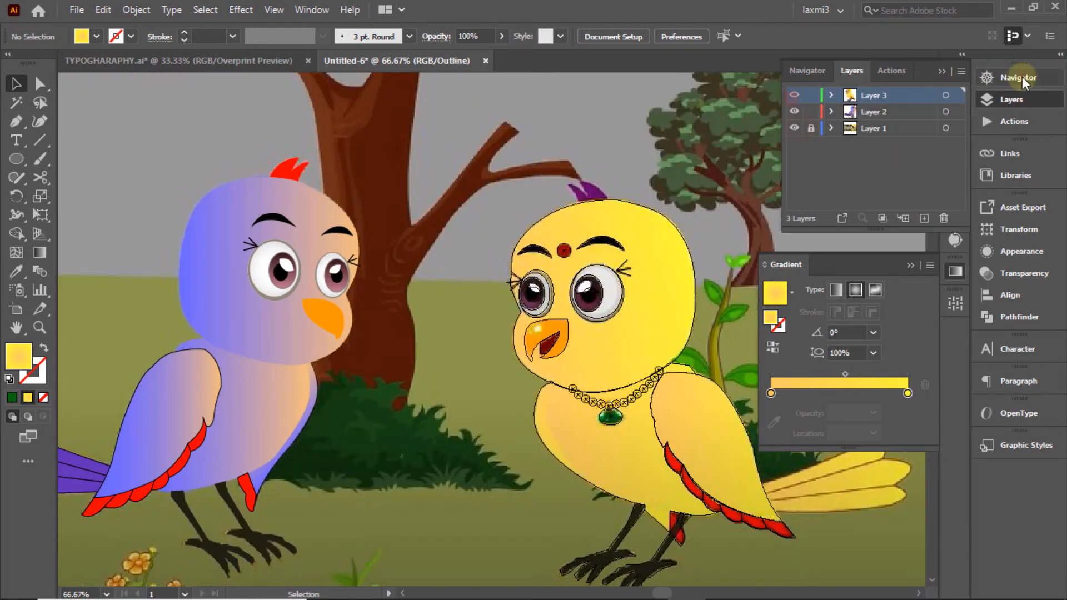
left_click(1021, 78)
left_click(878, 217)
left_click_drag(878, 119, 902, 147)
Step: Pen-trace the chest outline from the neck down to where the chest meets the leg
left_click(1012, 100)
key("p")
left_click(434, 212)
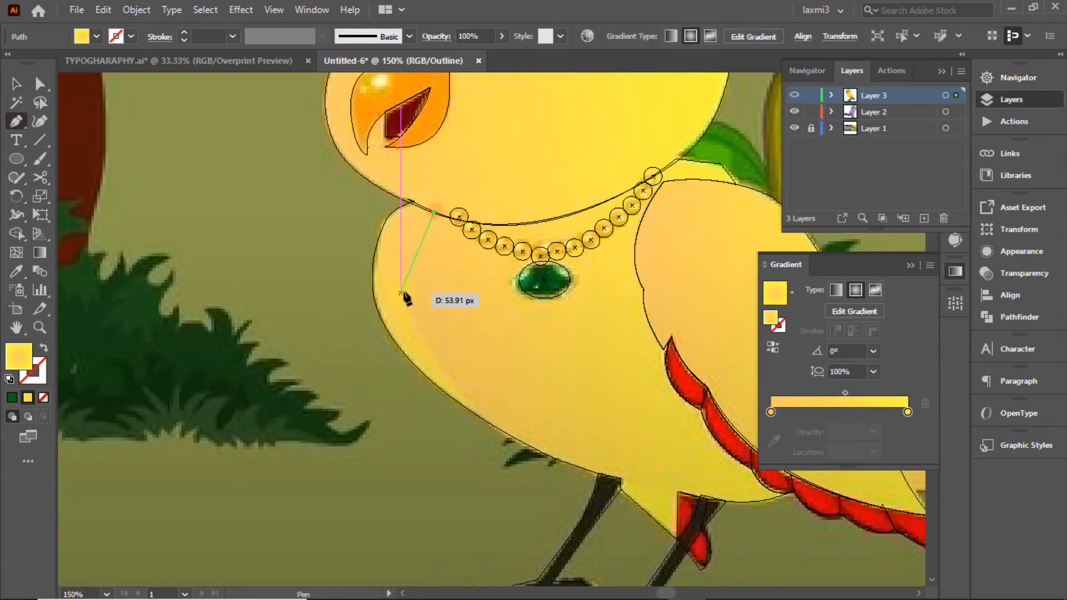
left_click_drag(425, 356, 426, 357)
left_click_drag(481, 410, 552, 444)
left_click(481, 412)
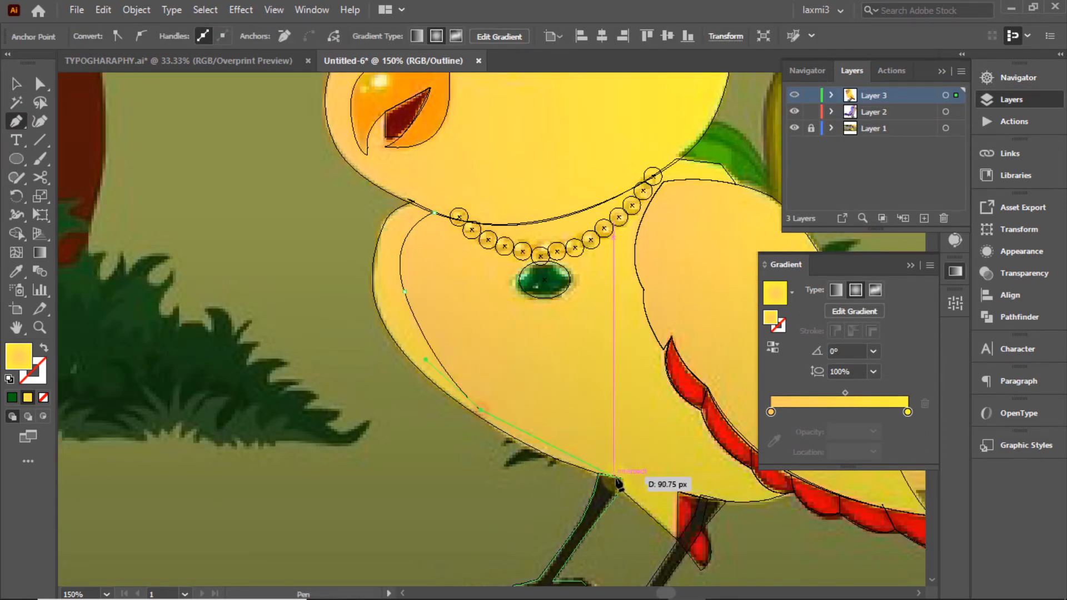
left_click(621, 478)
left_click(598, 474)
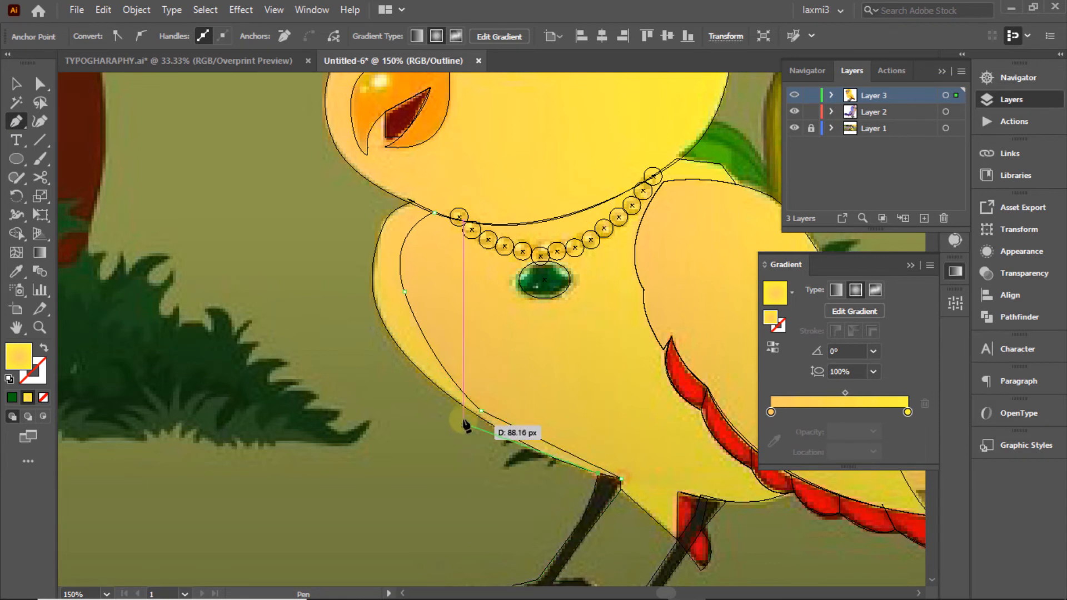
Step: Trace back up the lower chest to close the shape, then return to Preview mode
left_click_drag(439, 387, 385, 327)
left_click(439, 387)
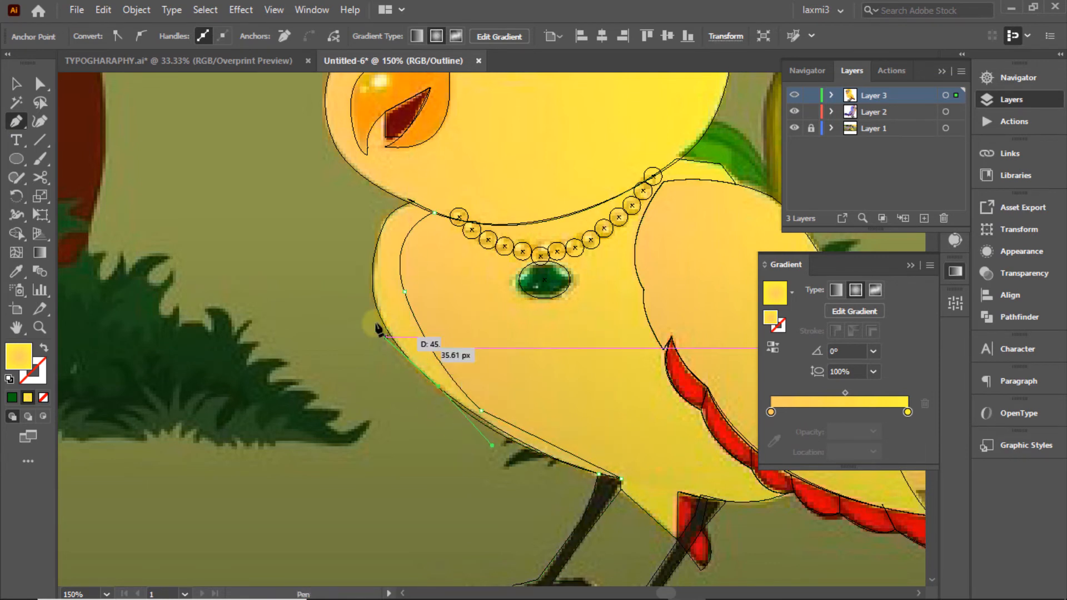
left_click_drag(374, 232, 453, 172)
left_click(374, 281)
left_click(433, 212)
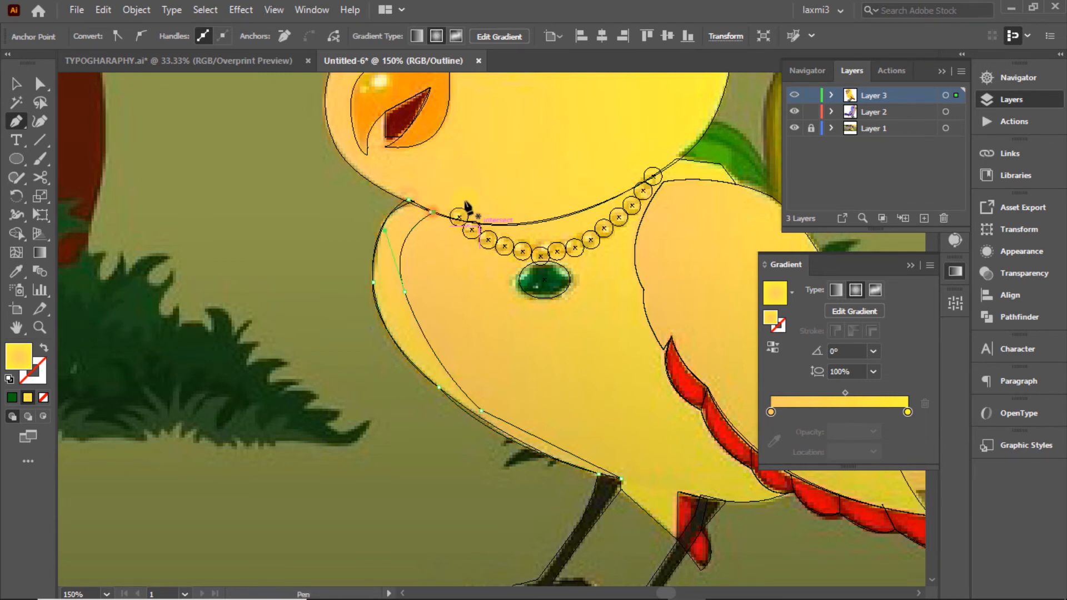
left_click(17, 83)
left_click(391, 302)
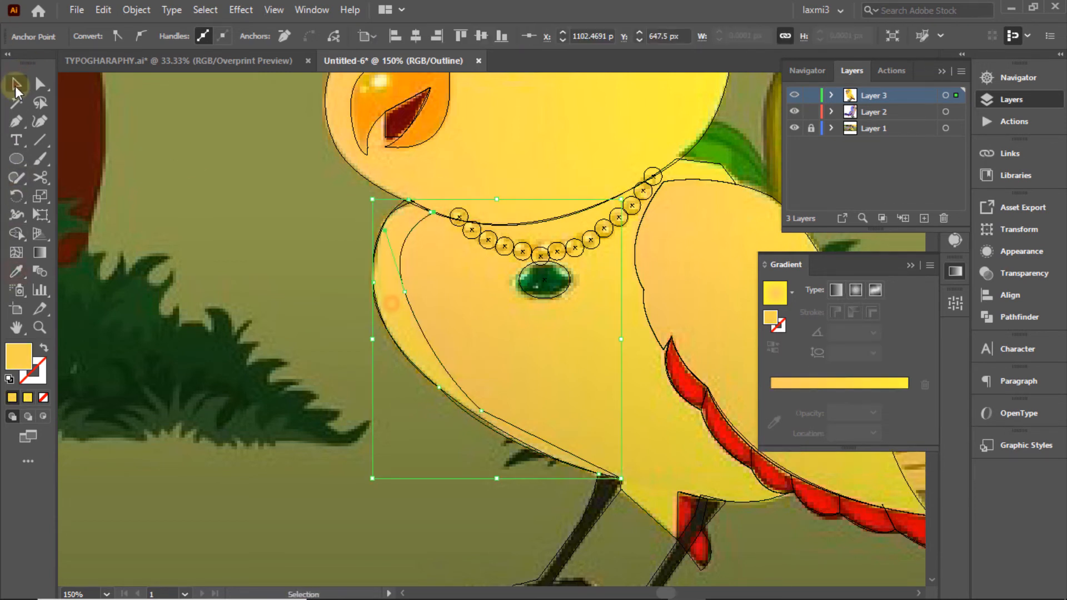
key("ctrl+y")
left_click(240, 196)
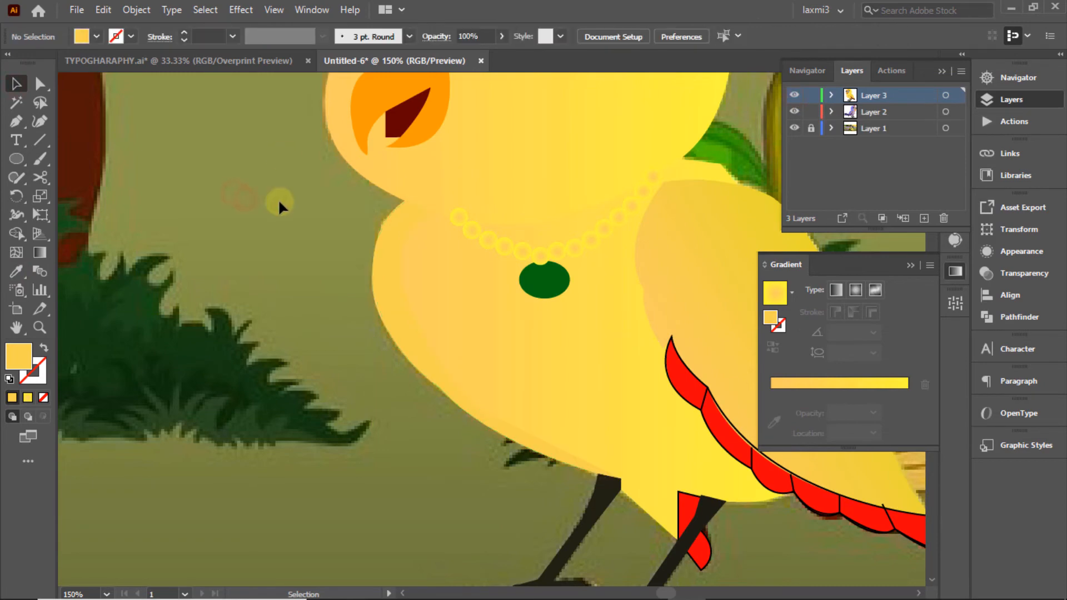
Step: Give the first necklace bead the orange radial gradient swatch
left_click(794, 96)
left_click(794, 96)
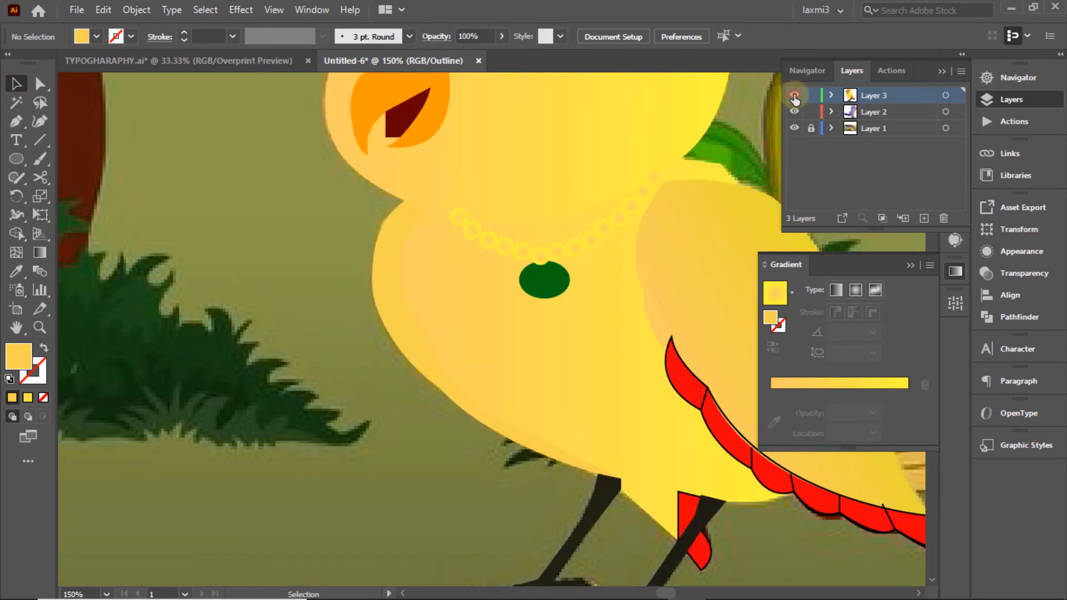
left_click(794, 96)
left_click(794, 96)
left_click(471, 221)
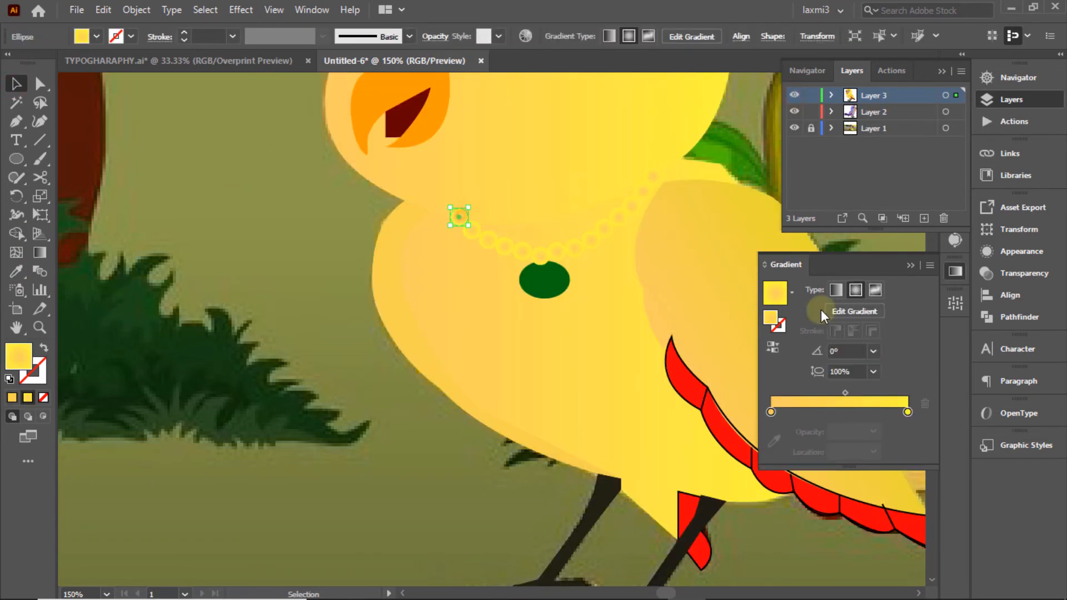
left_click(792, 291)
left_click(667, 396)
left_click(792, 291)
scroll(729, 369, "up", 5)
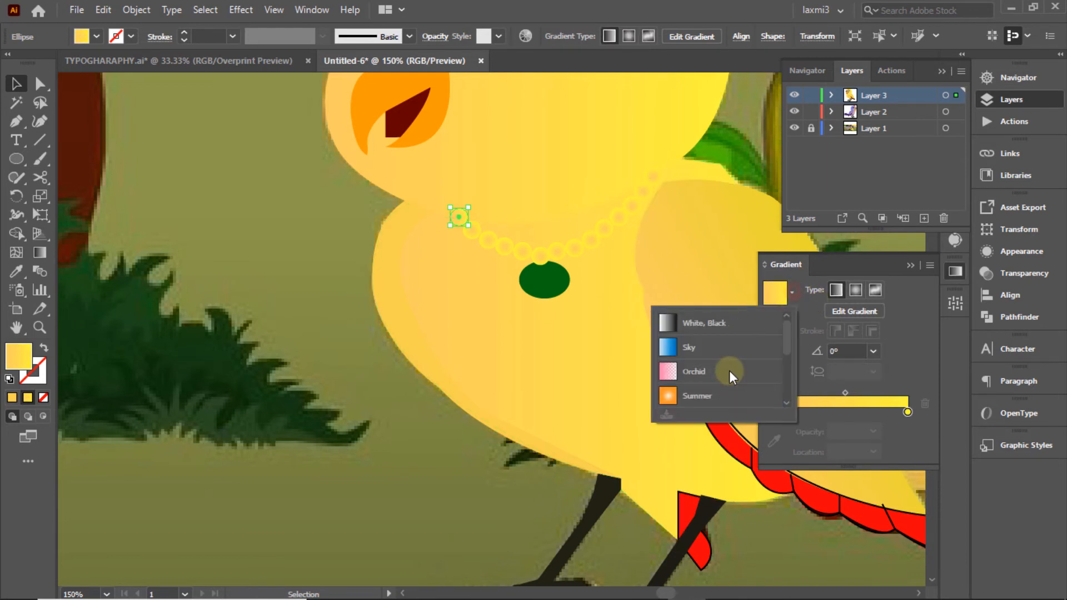
left_click(669, 396)
left_click(260, 196)
Step: Apply the same orange radial gradient to the second necklace bead
left_click(472, 230)
left_click(792, 291)
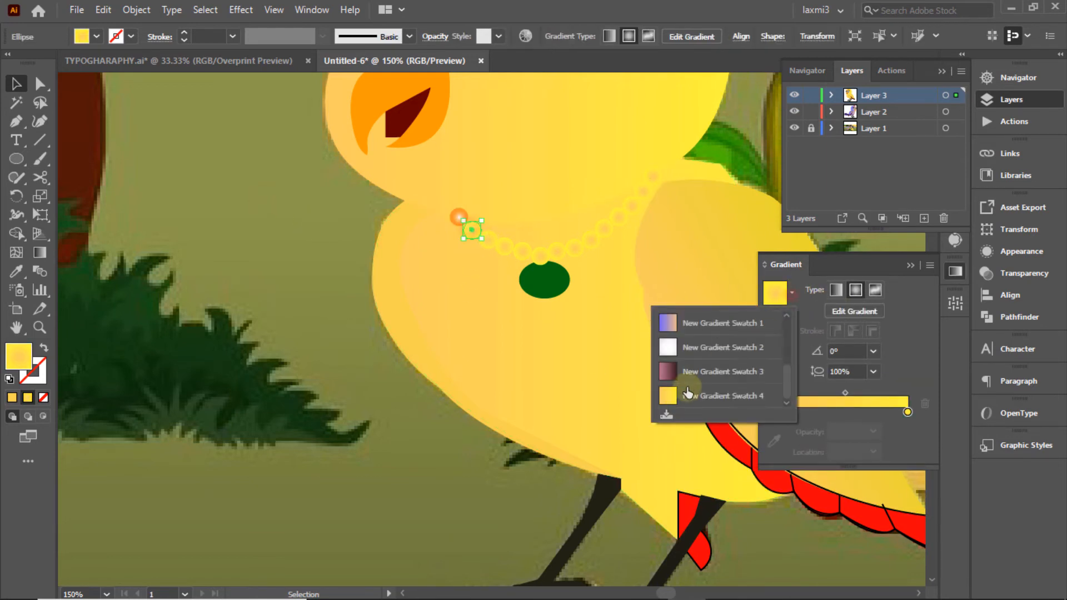
scroll(729, 369, "up", 5)
left_click(669, 396)
left_click(267, 192)
Step: Select all remaining lower and upper-right beads and fill them with the orange radial gradient
left_click(488, 240)
left_click(522, 251, "shift")
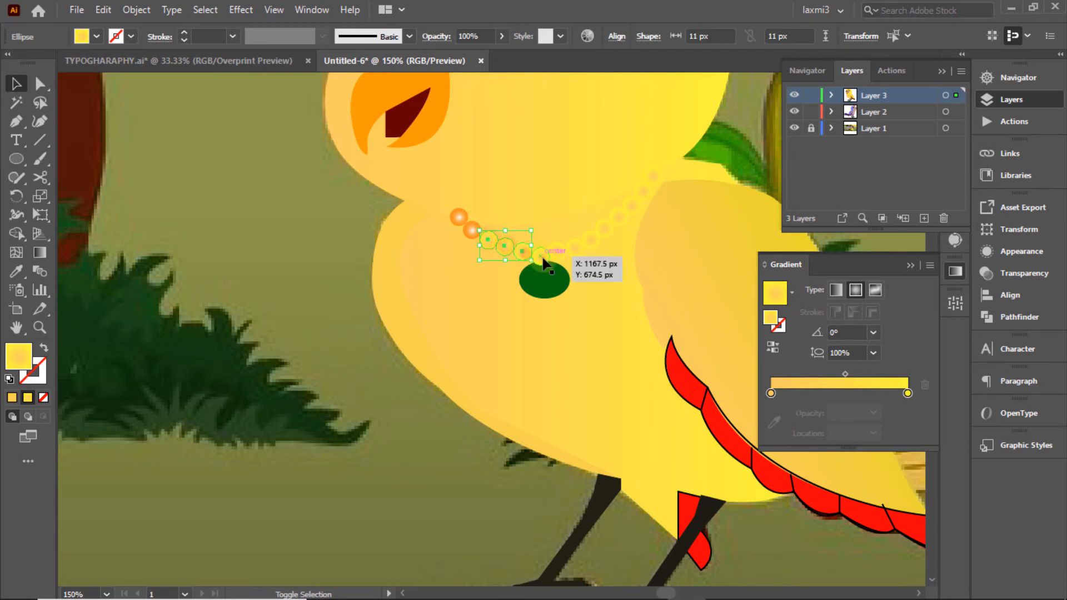
left_click(541, 259, "shift")
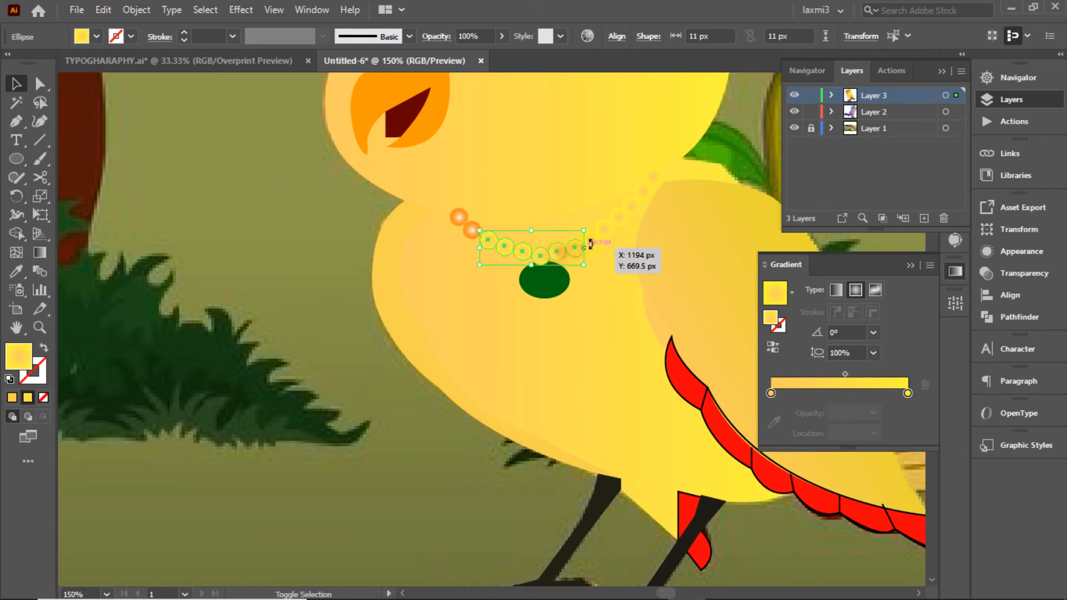
left_click(653, 176, "shift")
left_click(643, 191, "shift")
left_click(631, 207, "shift")
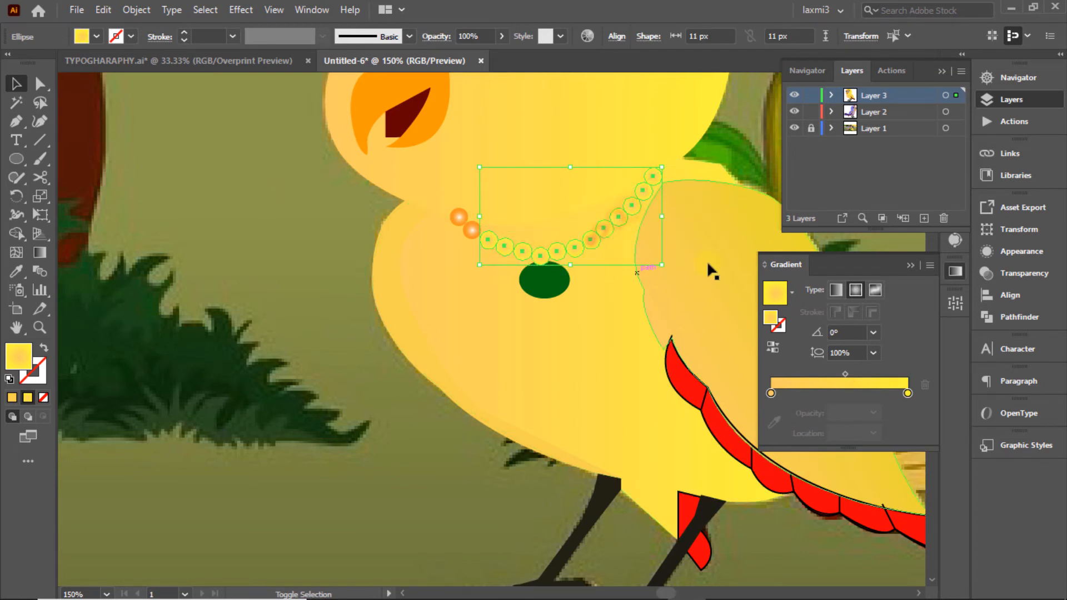
left_click(791, 291)
scroll(728, 361, "up", 5)
left_click(667, 396)
left_click(250, 162)
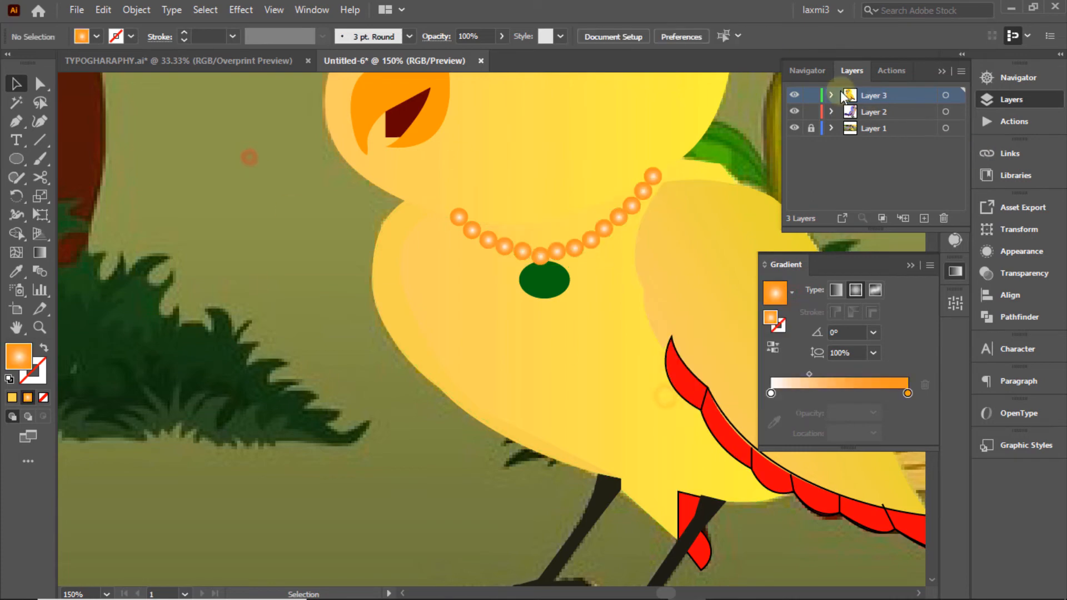
Step: Check the bird layer in outline, then move the Navigator view box to the tail
left_click(794, 97, "ctrl")
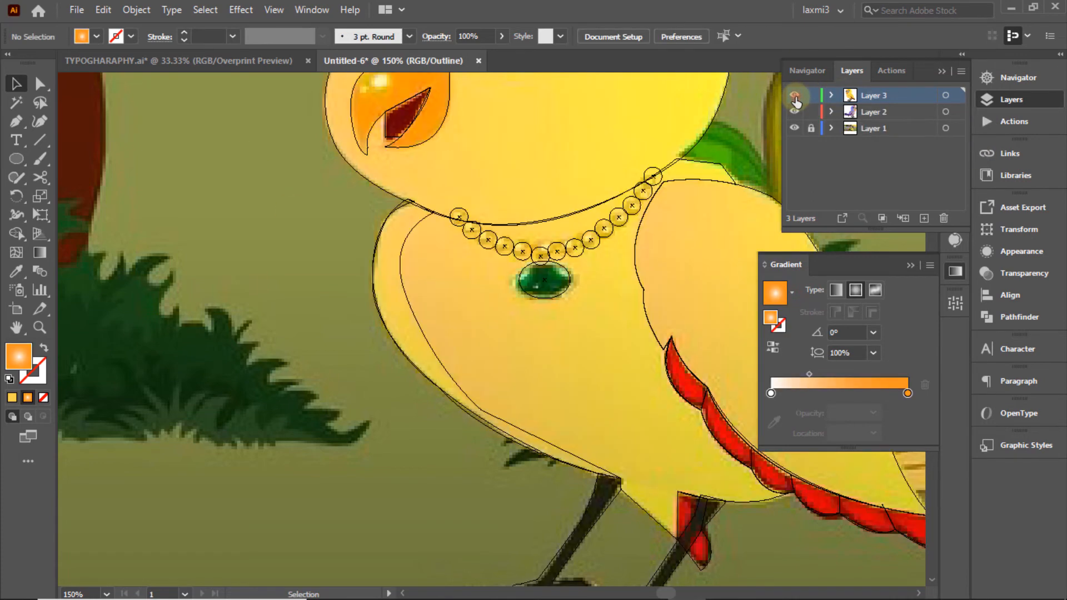
left_click(794, 97, "ctrl")
left_click(795, 97, "ctrl")
left_click(794, 97, "ctrl")
left_click(1032, 73)
left_click_drag(866, 175, 897, 184)
Step: Start an unfilled pen outline of the tail around the lower and middle feathers
key("p")
left_click(260, 283)
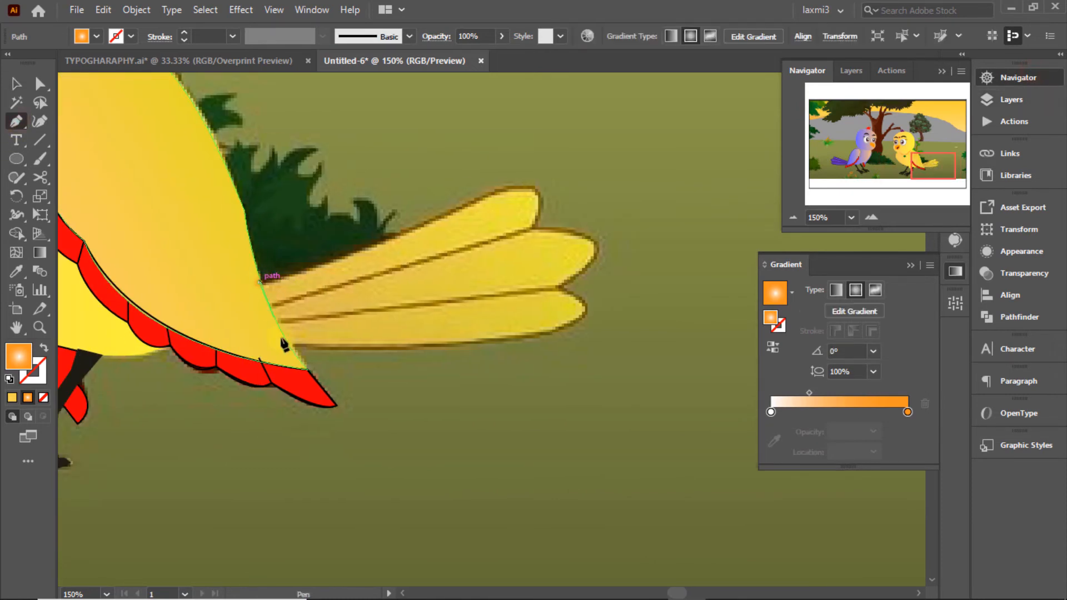
left_click(292, 350)
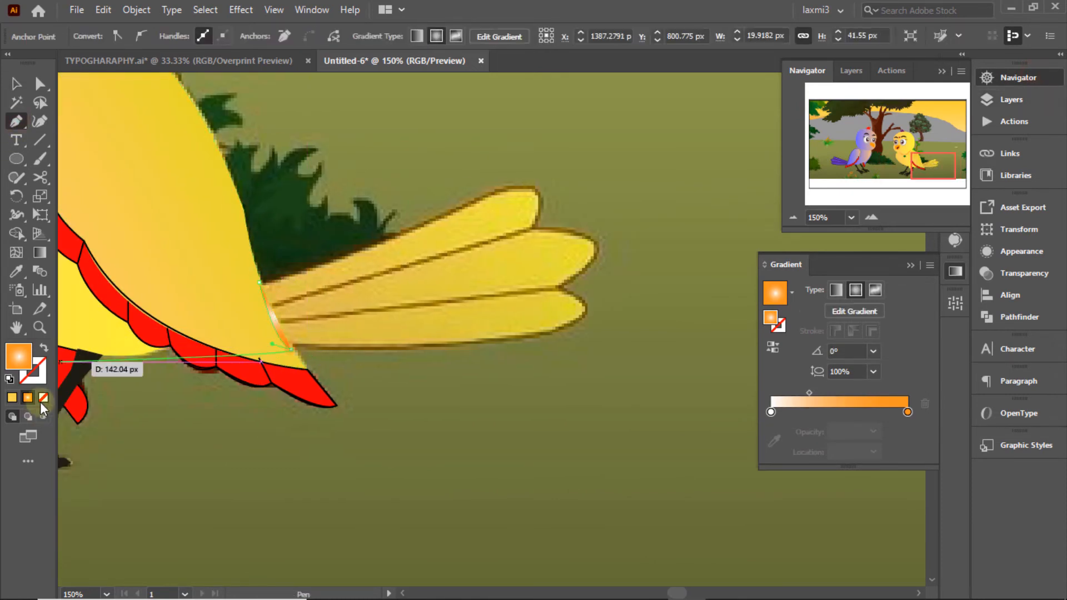
left_click(43, 398)
left_click_drag(564, 324, 566, 324)
left_click_drag(559, 288, 487, 262)
left_click(559, 288)
left_click(596, 247)
left_click_drag(533, 228, 479, 232)
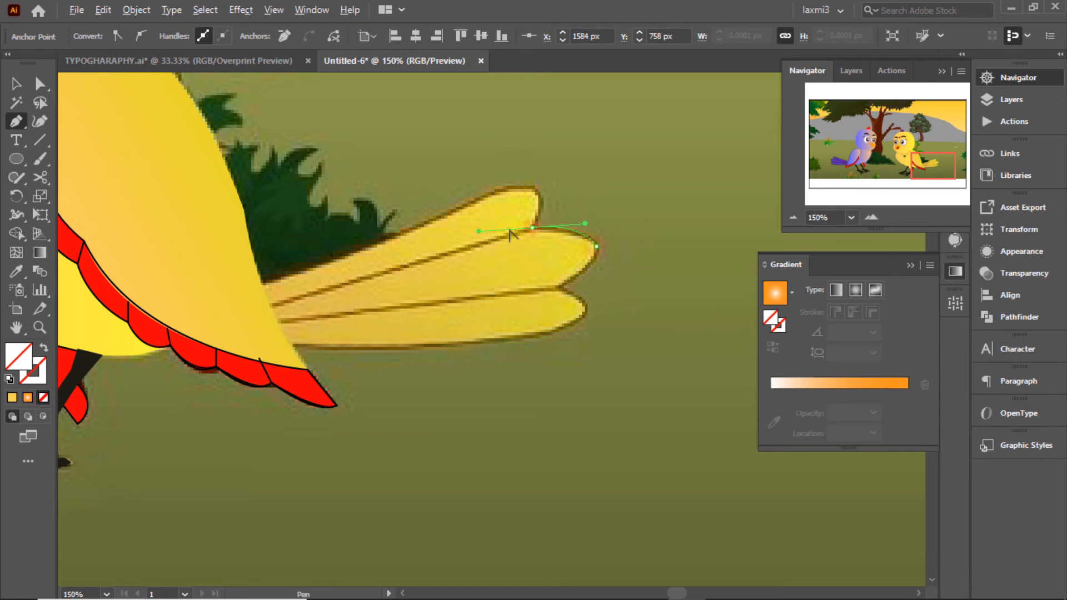
left_click(532, 228)
Step: Continue the outline around the top feather and back to the body, closing the tail
left_click_drag(536, 191, 529, 166)
left_click(536, 191)
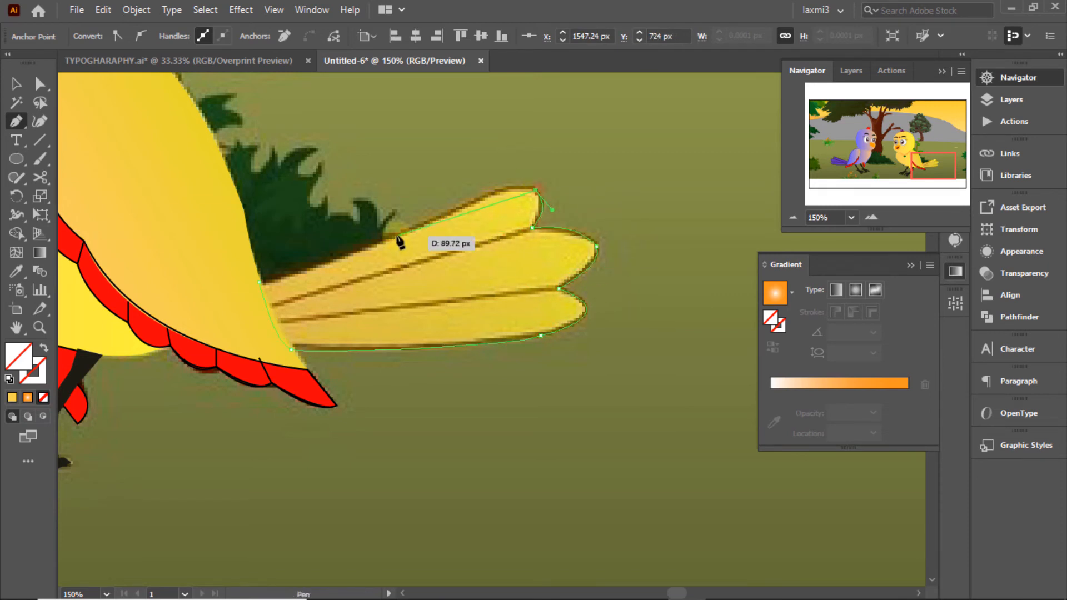
left_click_drag(397, 233, 296, 284)
key("ctrl+z")
mouse_move(497, 190)
left_mouse_down()
mouse_move(477, 193)
mouse_move(485, 199)
left_mouse_up()
left_click_drag(368, 246, 337, 259)
left_click(368, 246)
left_click(259, 282)
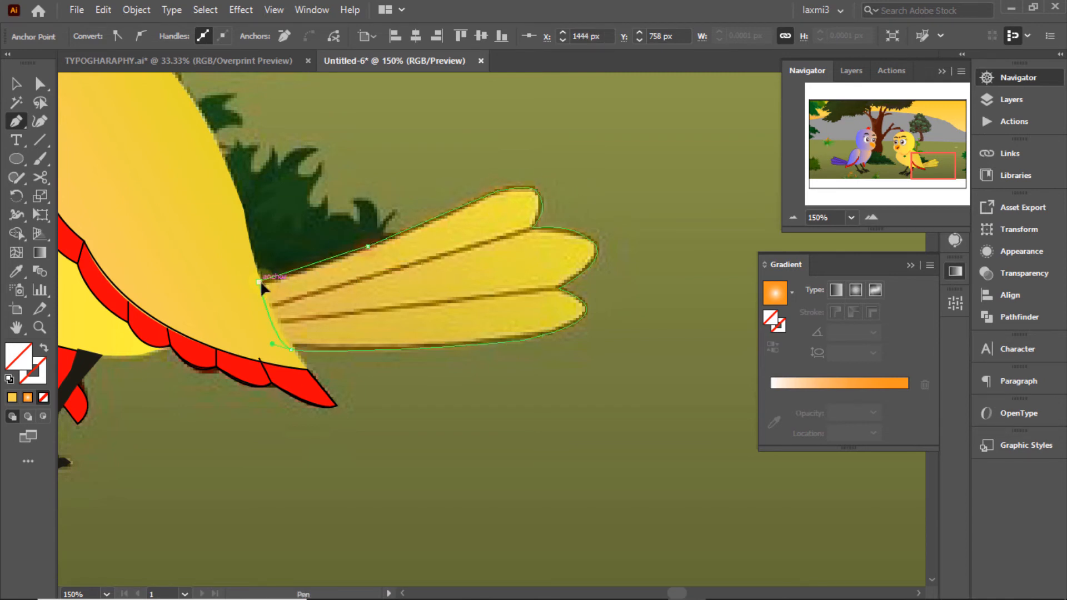
left_click(436, 140, "ctrl")
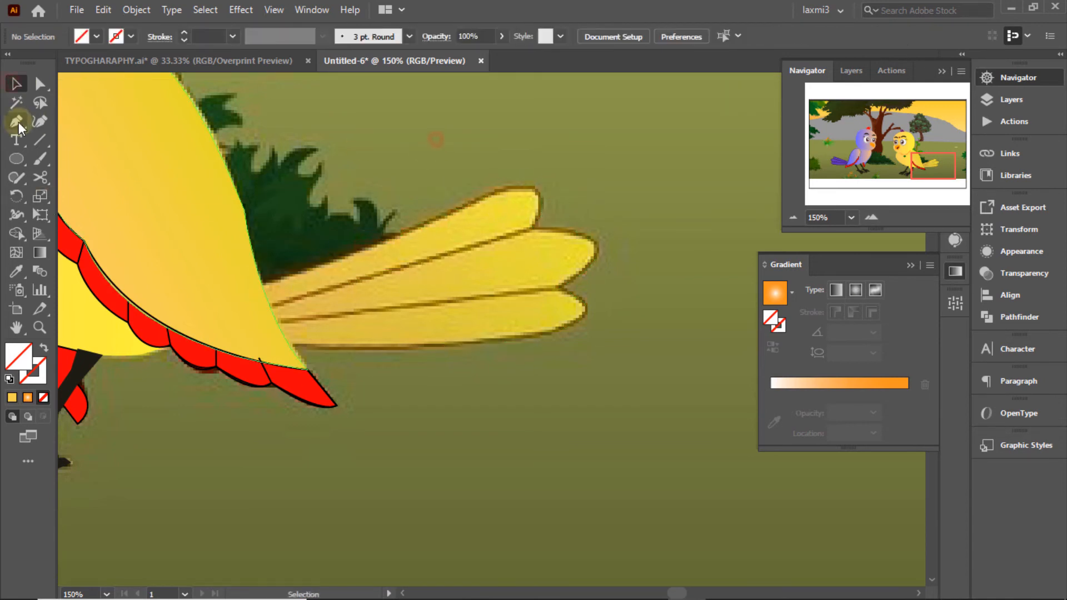
Step: Draw two dividing lines from the feather notches to the tail base
left_click(532, 224)
key("ctrl+z")
left_click(534, 226)
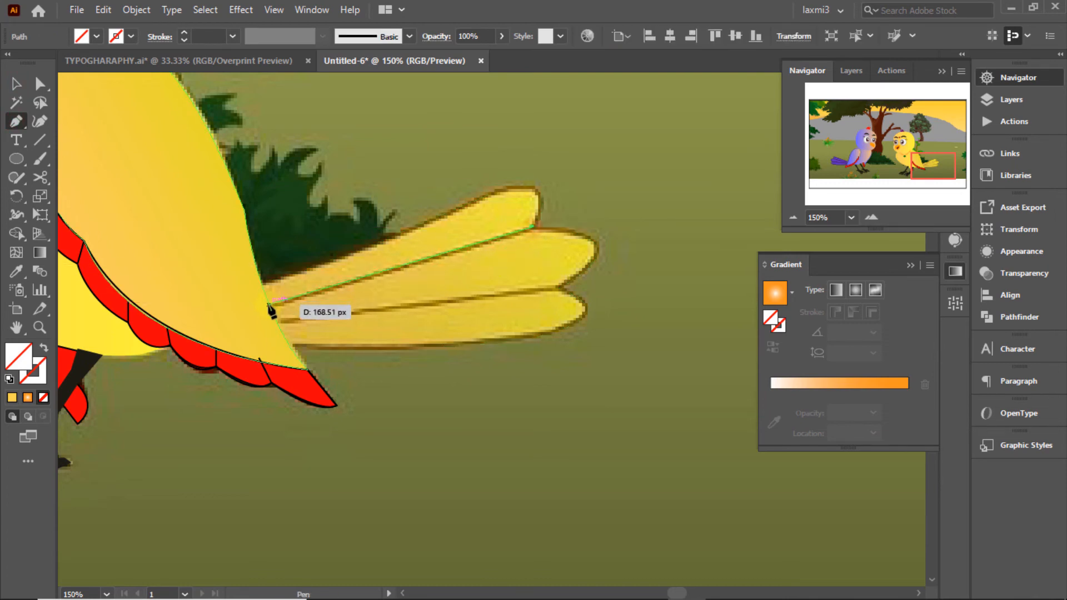
left_click(269, 304)
left_click(16, 84)
left_click(640, 140)
left_click(16, 121)
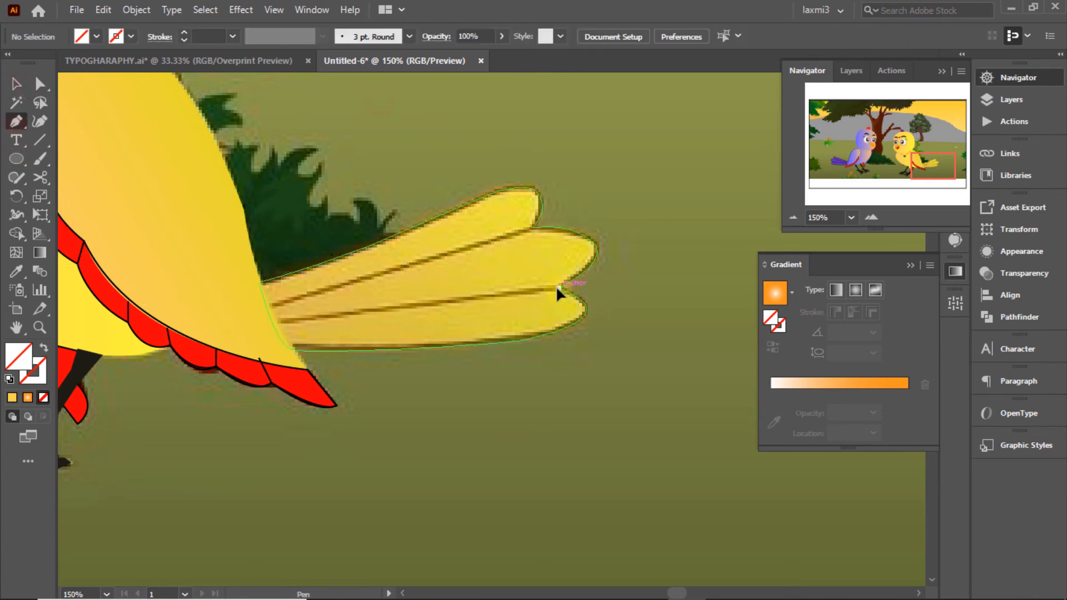
left_click(558, 288)
left_click(275, 322)
Step: Use Shape Builder on the tail paths to form separate feather shapes
left_click(16, 84)
left_click_drag(546, 359, 404, 173)
left_click(16, 233)
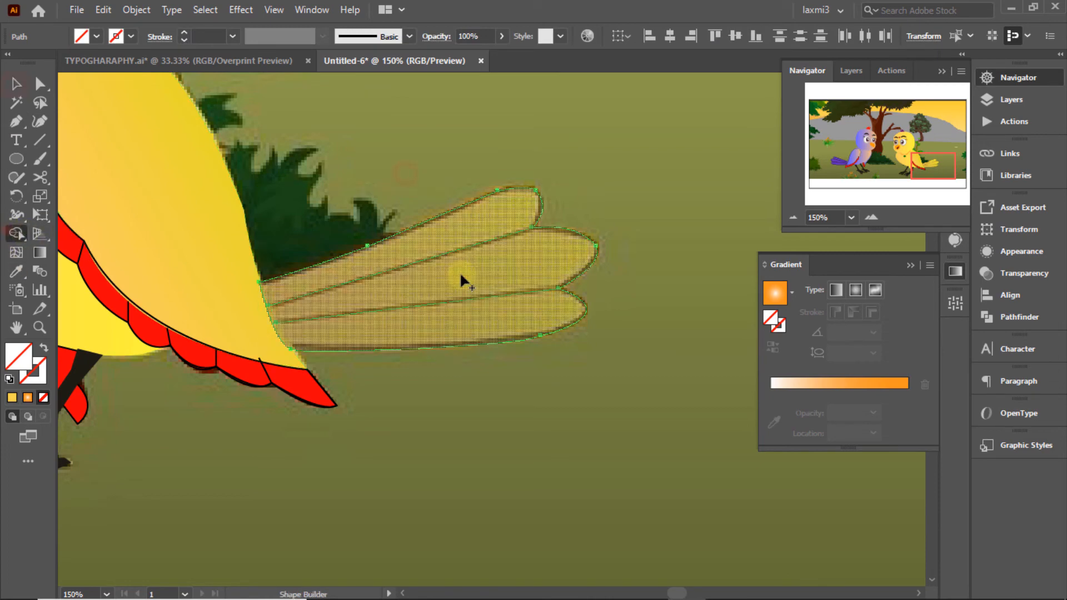
left_click_drag(481, 261, 480, 321)
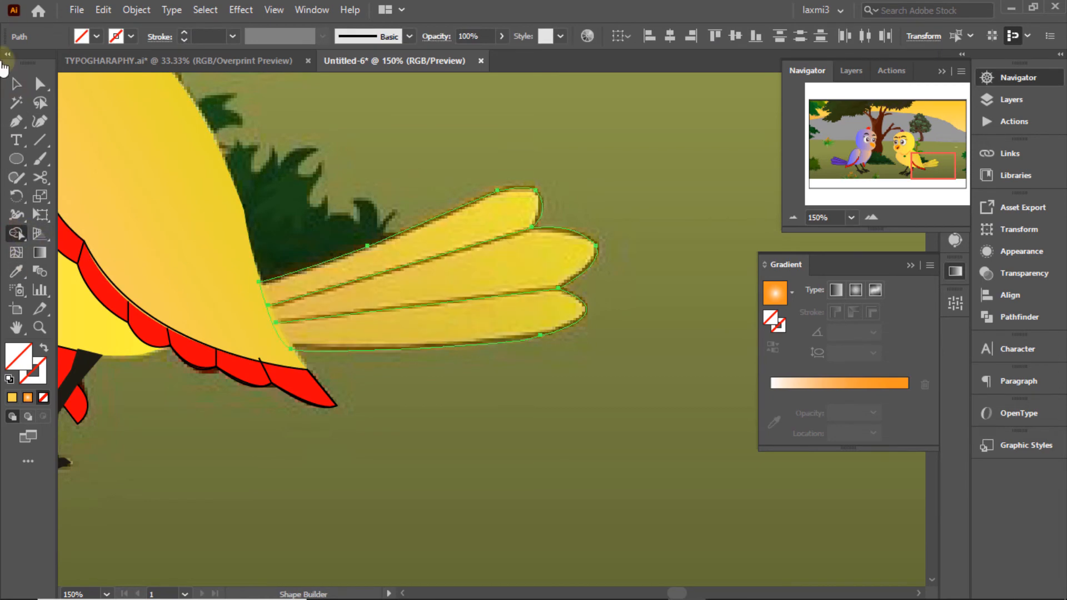
left_click(16, 84)
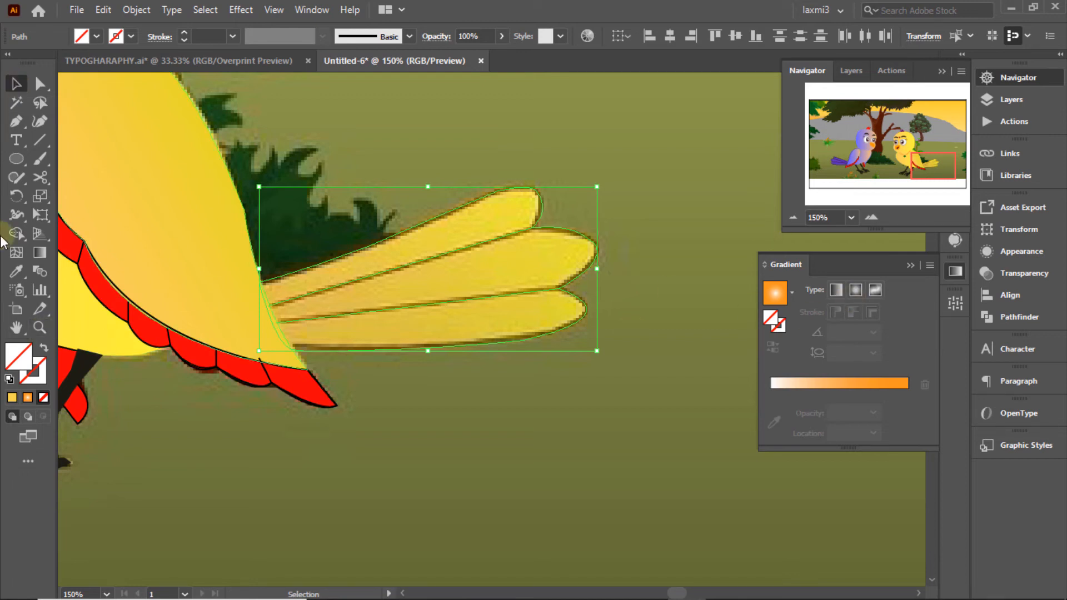
Step: Fill the feathers with eyedropped flat yellow and give them a thin black stroke
left_click(15, 272)
left_click(481, 278)
left_click(16, 85)
left_click_drag(435, 145, 539, 374)
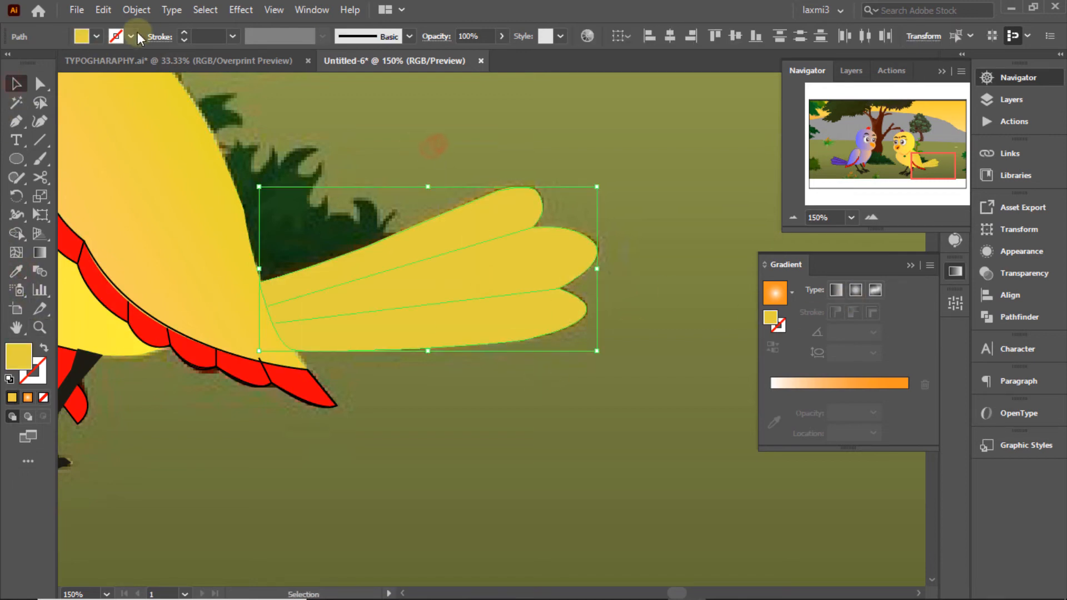
left_click(134, 36)
left_click(43, 63)
left_click(471, 140)
left_click_drag(439, 204, 446, 299)
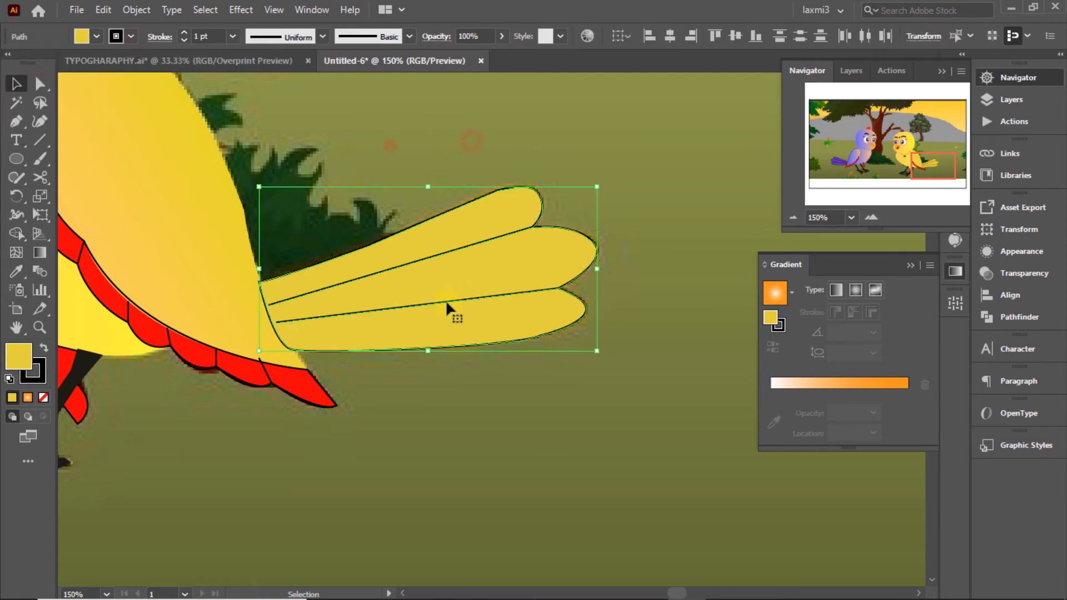
Step: Send the feathers to the back behind the body and stretch them slightly toward it
right_click(445, 299)
left_click(488, 519)
left_click(672, 497)
left_click(437, 144)
left_click_drag(383, 163, 271, 310)
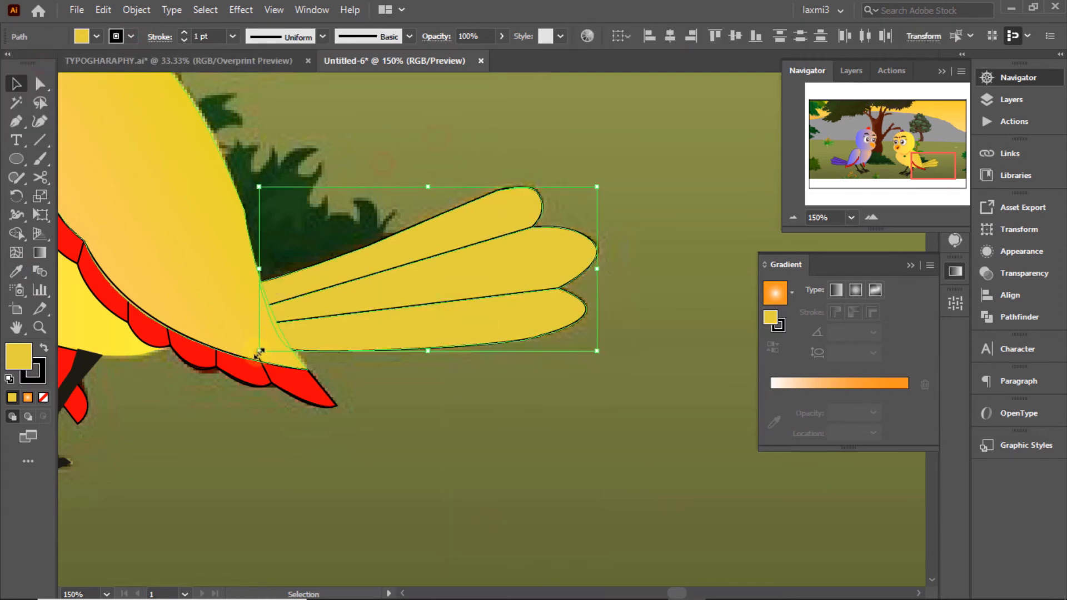
left_click_drag(259, 353, 245, 352)
left_click(402, 142)
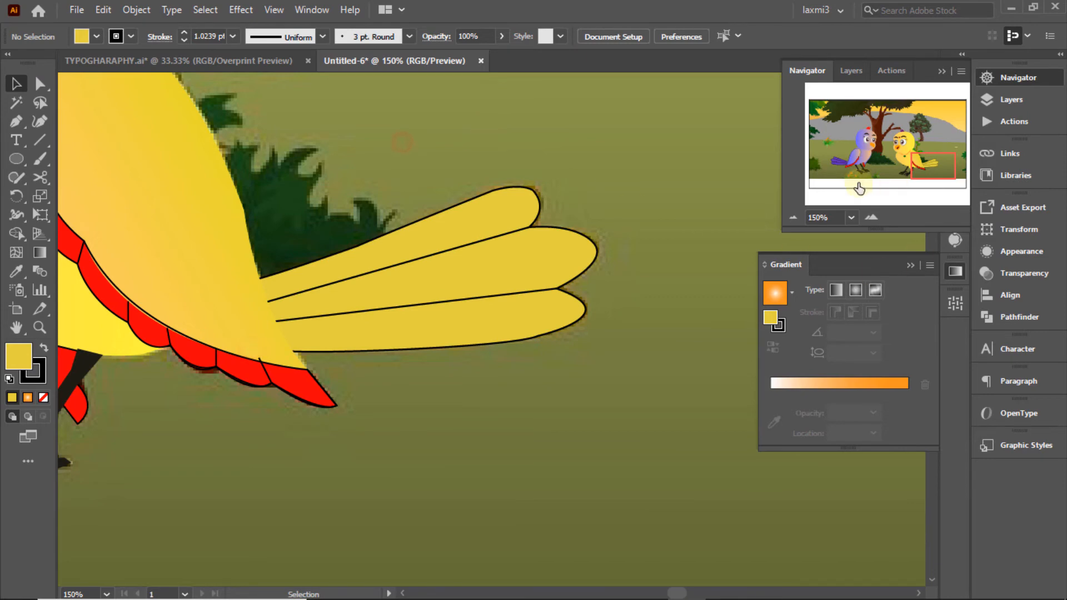
Step: Zoom out from the tail with the Navigator and fit the whole artwork in the window
left_click(1011, 99)
key("ctrl+y")
left_click(795, 97, "ctrl")
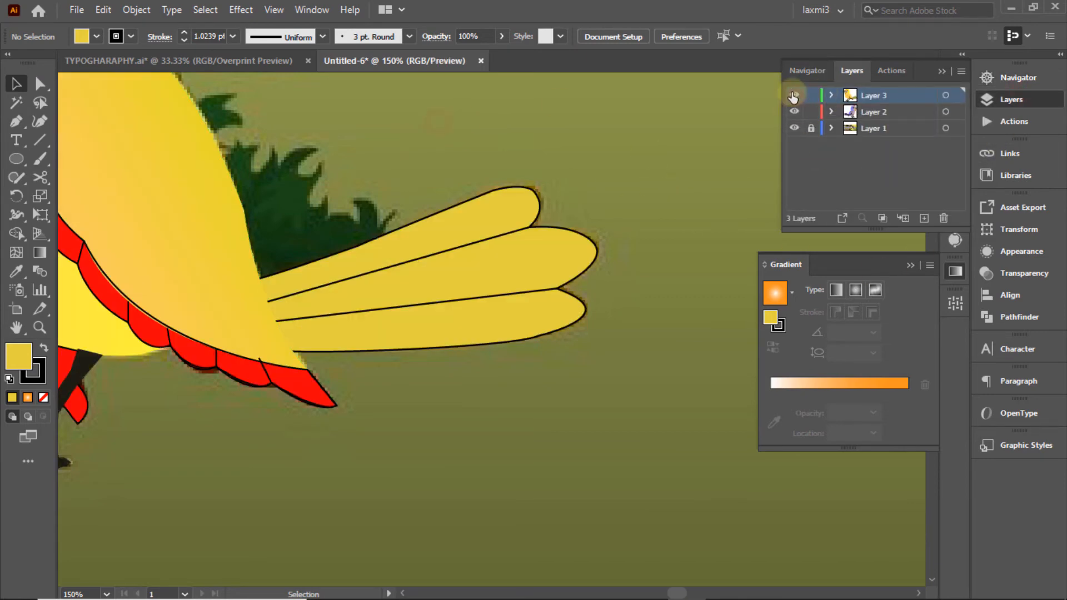
left_click(795, 97, "ctrl")
left_click(795, 97, "ctrl")
left_click(795, 96, "ctrl")
left_click(795, 97, "ctrl")
left_click(1015, 79)
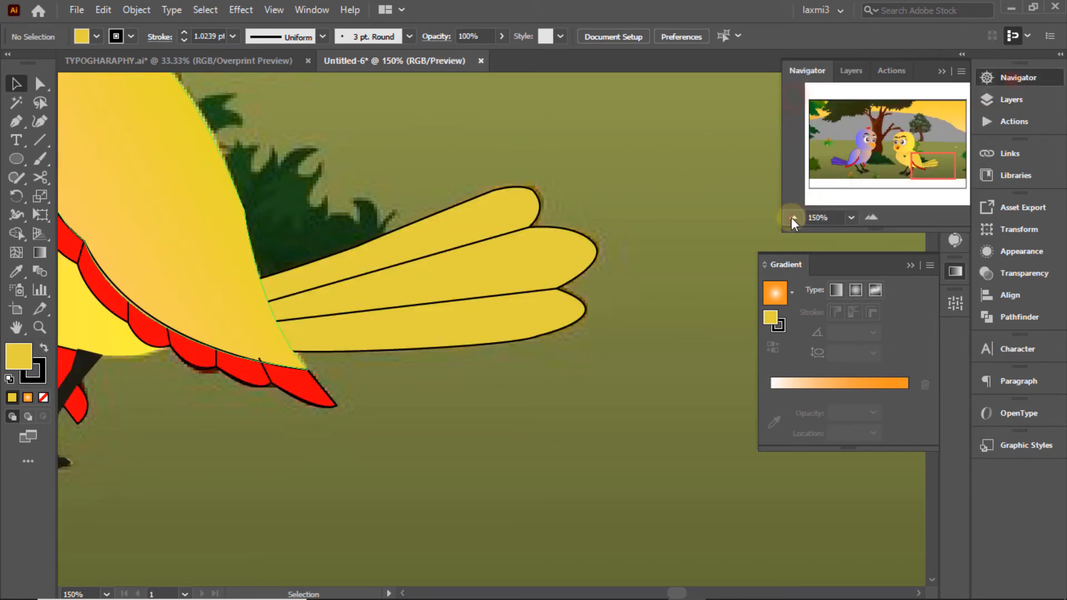
left_click(793, 217)
left_click(792, 216)
left_click(792, 217)
left_click(793, 217)
left_click(274, 10)
left_click(367, 269)
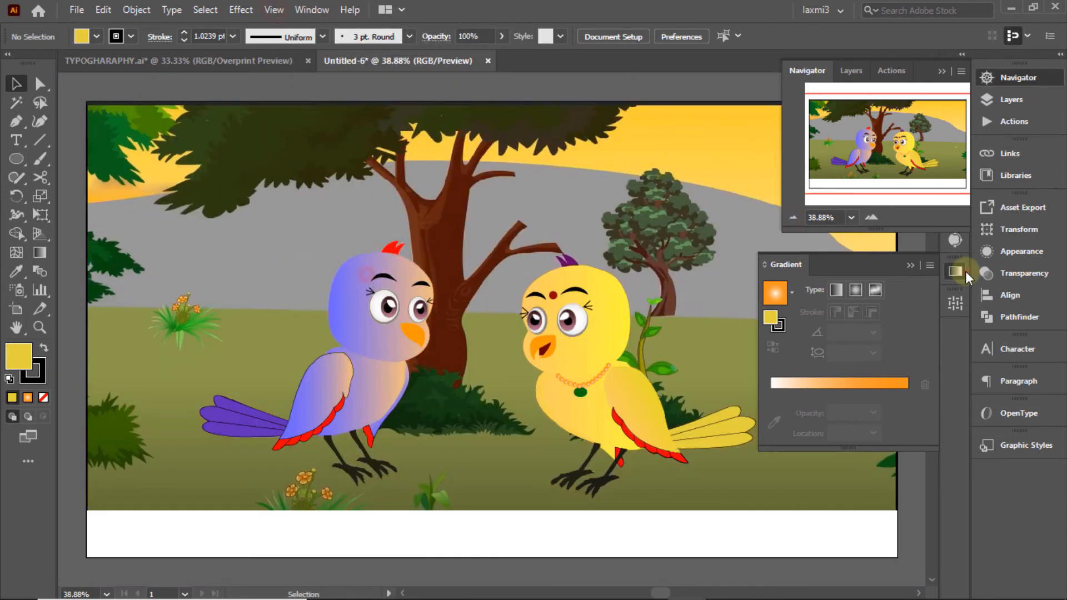
left_click(956, 271)
Step: Open the Layers panel and toggle the background reference layer's visibility to compare
left_click(1012, 99)
left_click(795, 129)
left_click(795, 128)
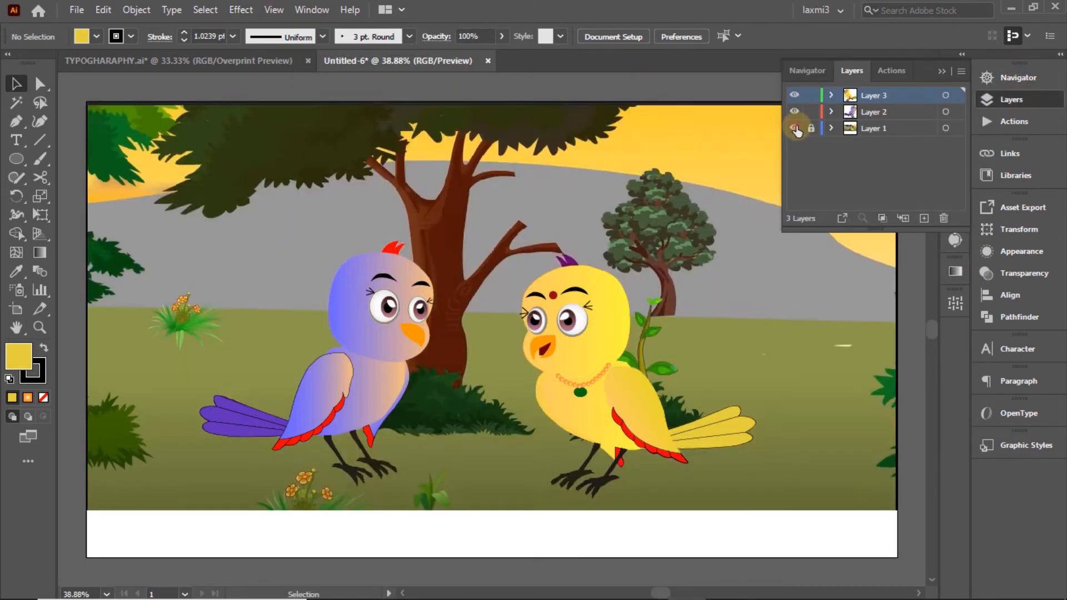
left_click(796, 128)
left_click(795, 129)
left_click(795, 128)
left_click(796, 128)
left_click(795, 129)
left_click(795, 128)
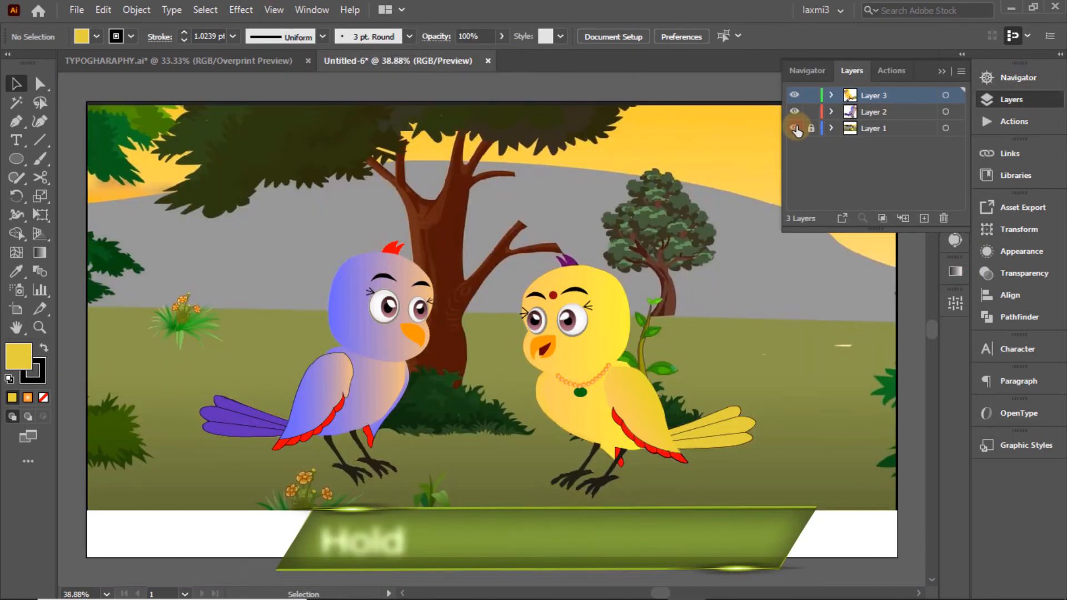
left_click(795, 129)
left_click(795, 128)
left_click(795, 128)
left_click(795, 128)
left_click(795, 128)
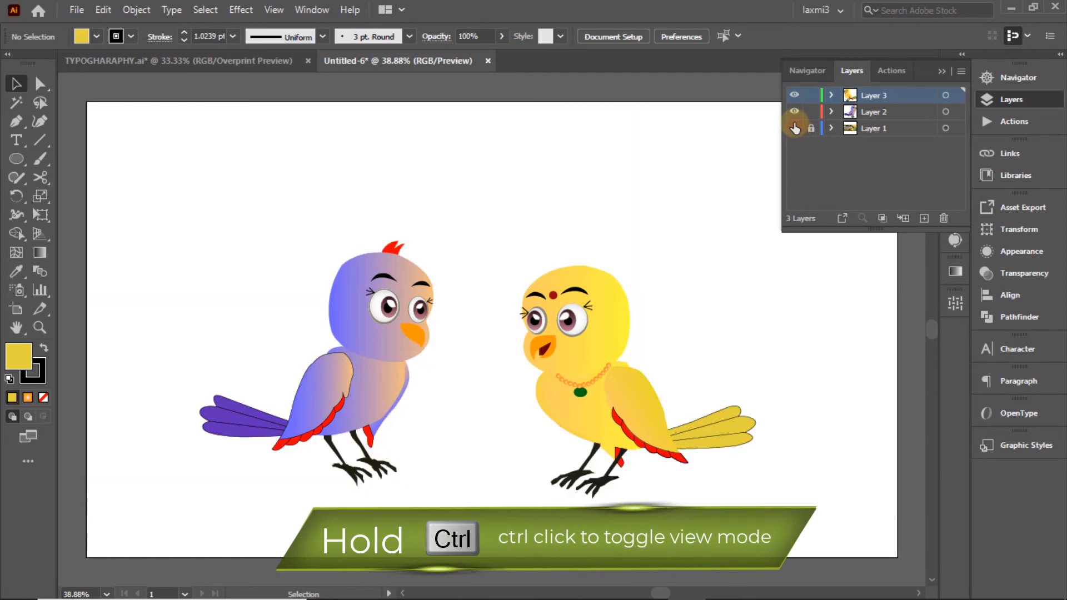
left_click(795, 129)
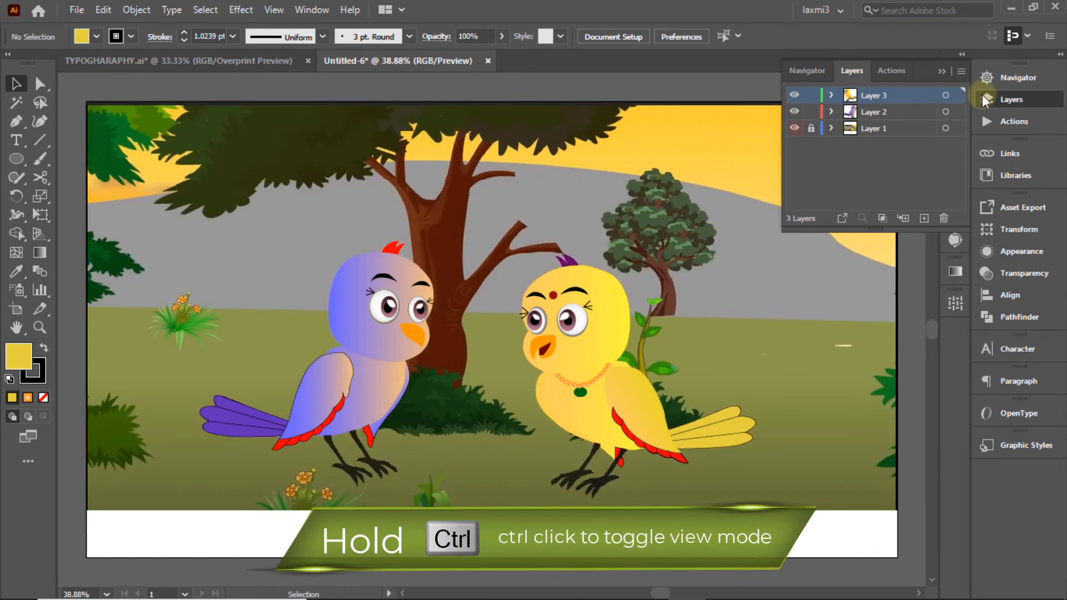
Step: Pen-trace a closed ground shape spanning the bottom of the scene
left_click(16, 121)
left_click(86, 306)
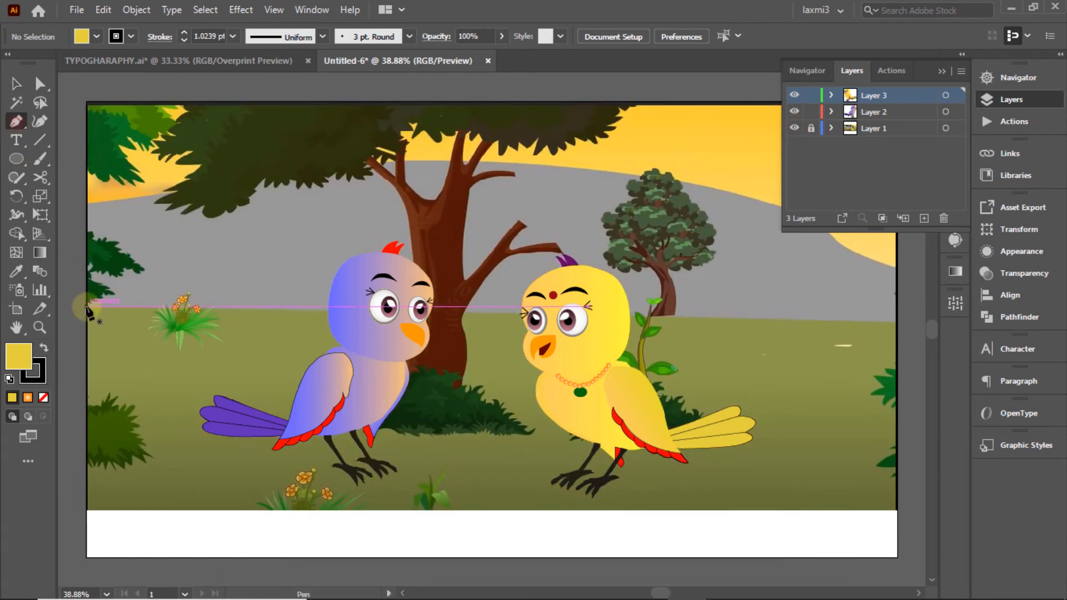
left_click(509, 314)
left_click(896, 323)
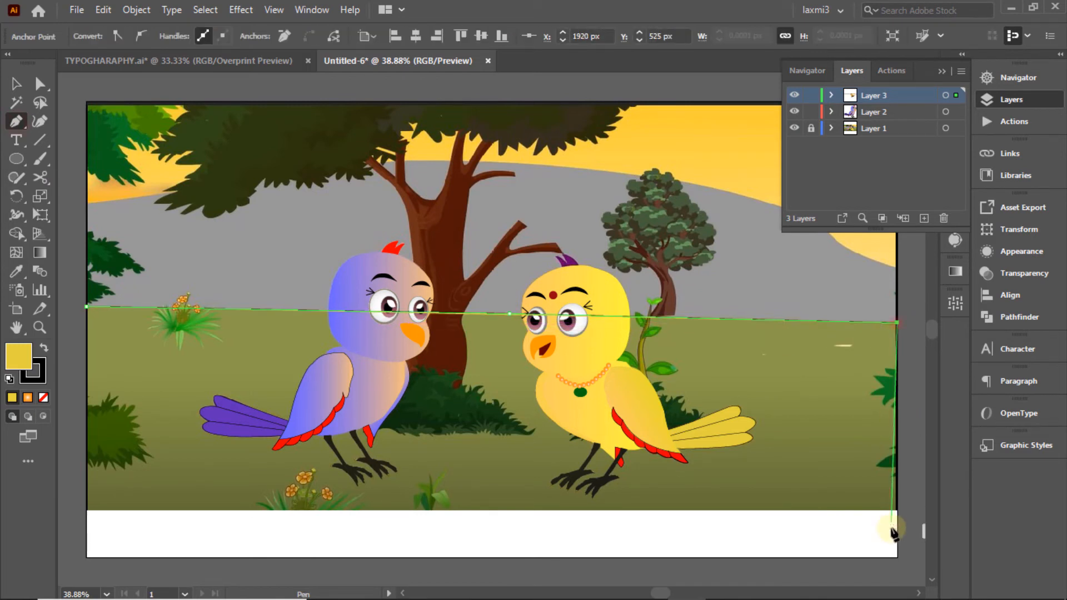
left_click(896, 557)
left_click(86, 557)
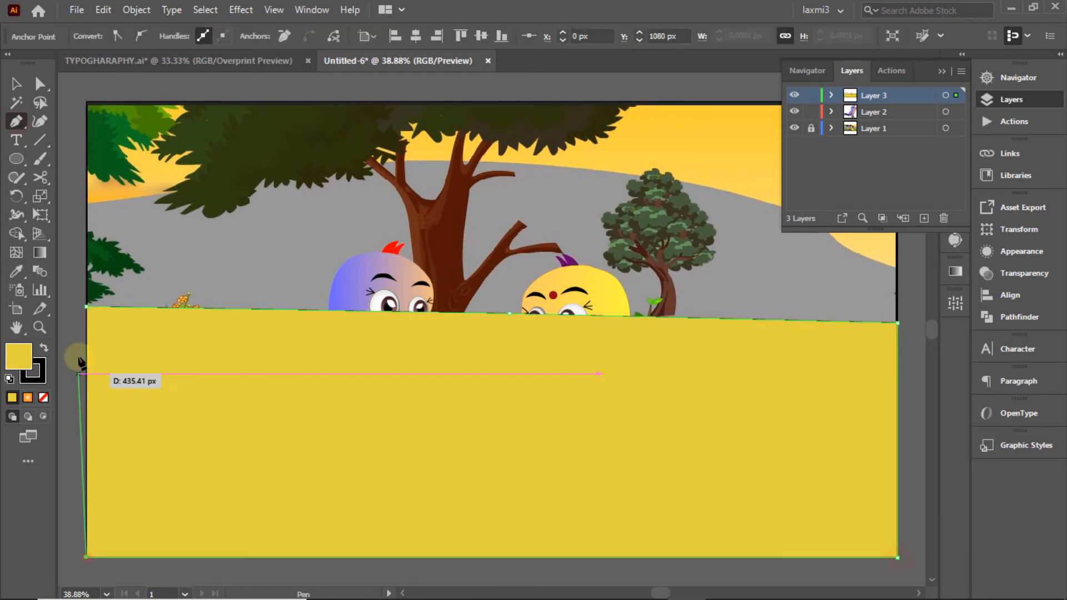
left_click(87, 306)
Step: Fill the ground with eyedropped grass olive, then undo it and create a new layer
left_click(794, 96)
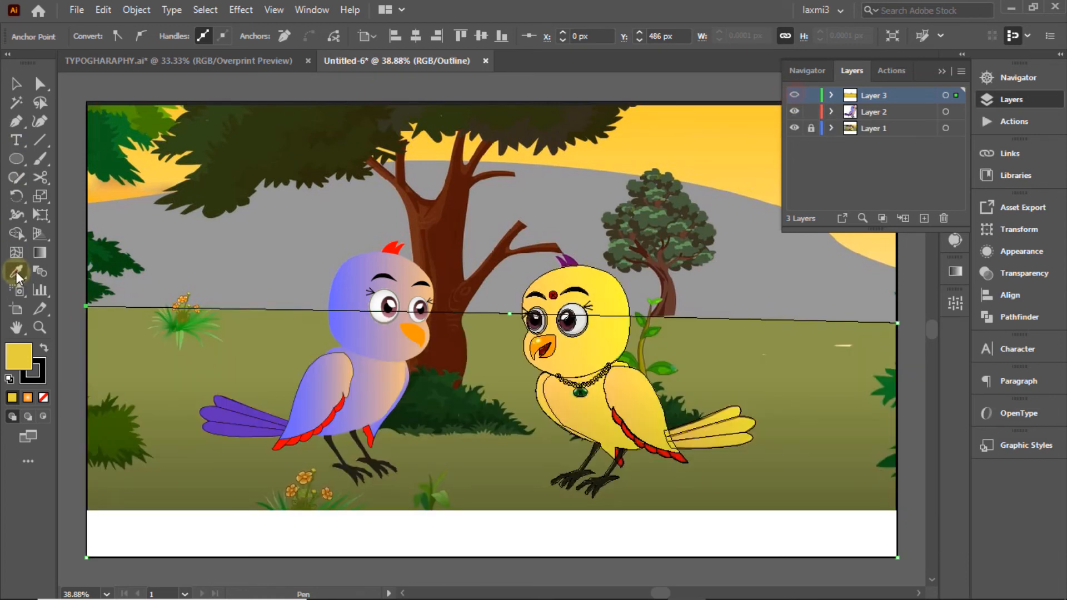
left_click(17, 271)
left_click(254, 366)
left_click(17, 84)
left_click(795, 95, "ctrl")
left_click(59, 165)
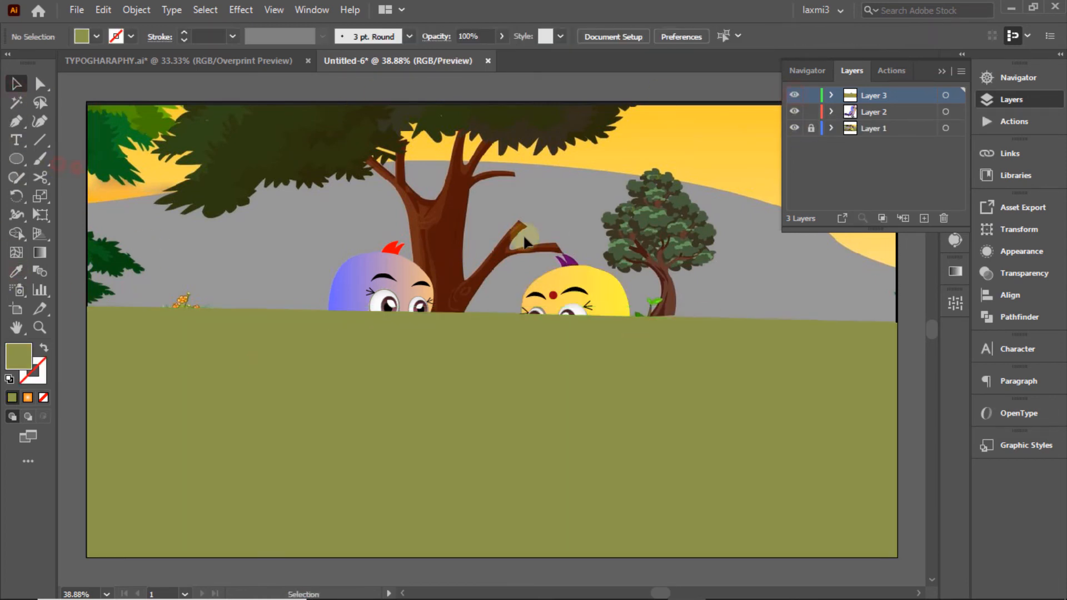
key("ctrl+z")
key("ctrl+z")
key("ctrl+z")
key("ctrl+z")
key("ctrl+z")
key("ctrl+z")
key("ctrl+z")
key("ctrl+z")
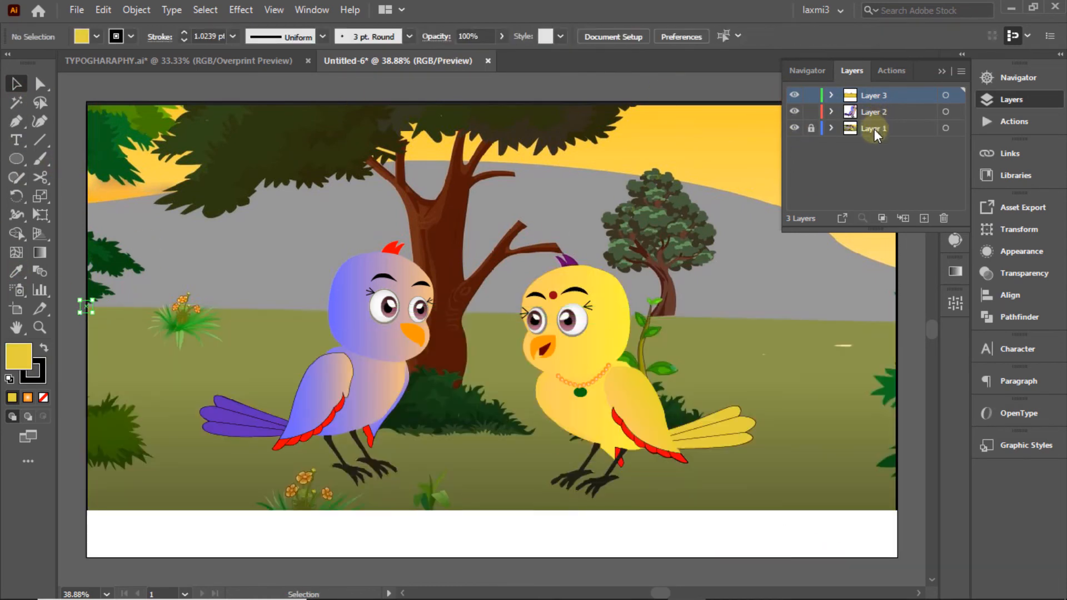
left_click(924, 218)
Step: Move the new layer above the background and pen a closed four-corner ground shape
left_click_drag(889, 98, 886, 134)
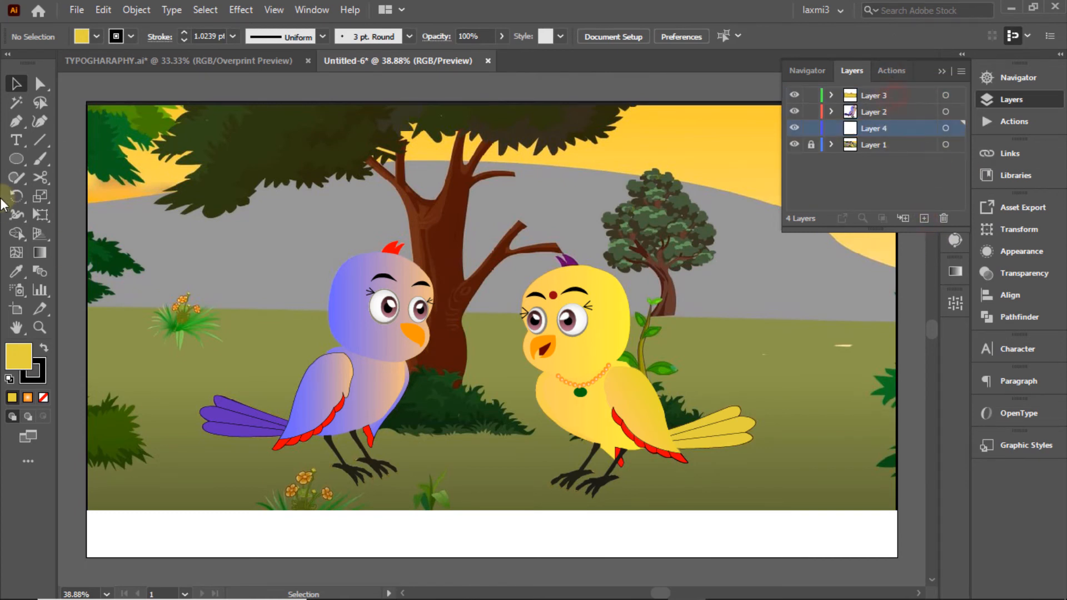
left_click(86, 307)
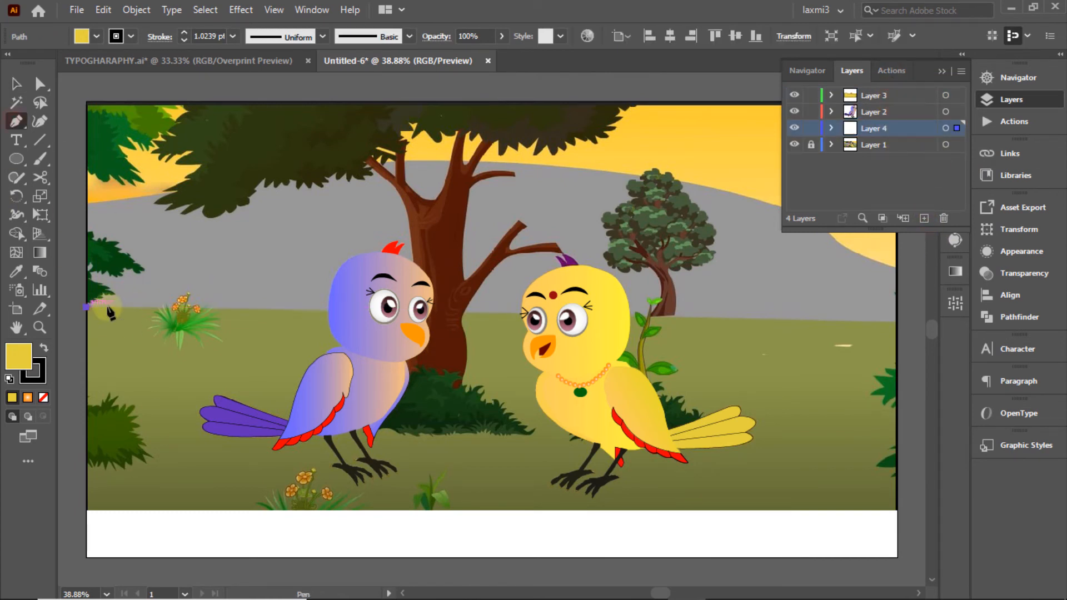
left_click(896, 321)
left_click(896, 557)
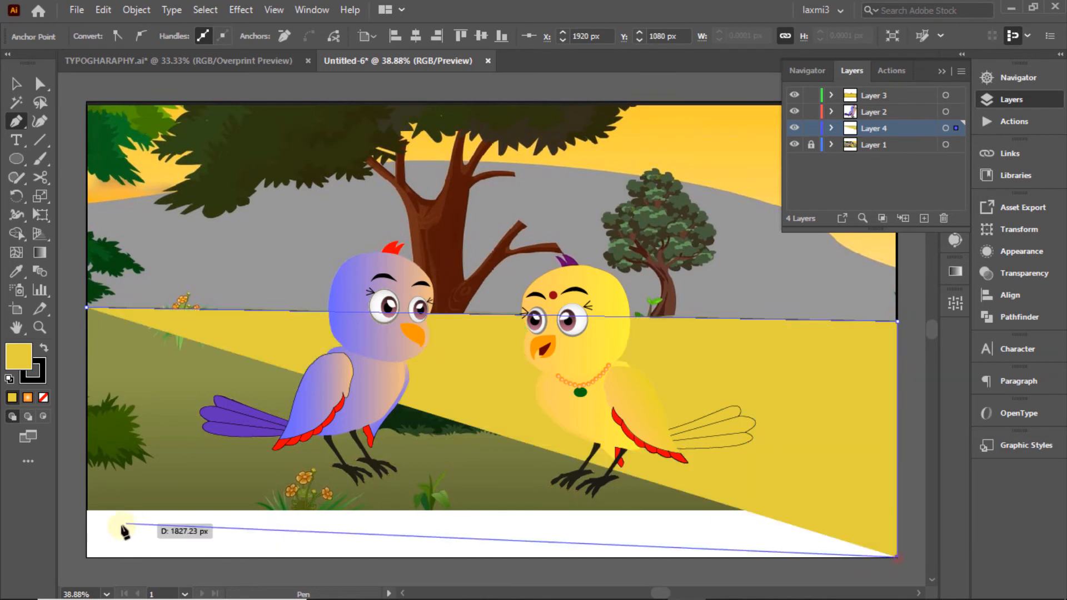
left_click(87, 556)
left_click(86, 307)
Step: Fill the ground shape with the olive grass colour sampled from the reference
left_click(15, 84)
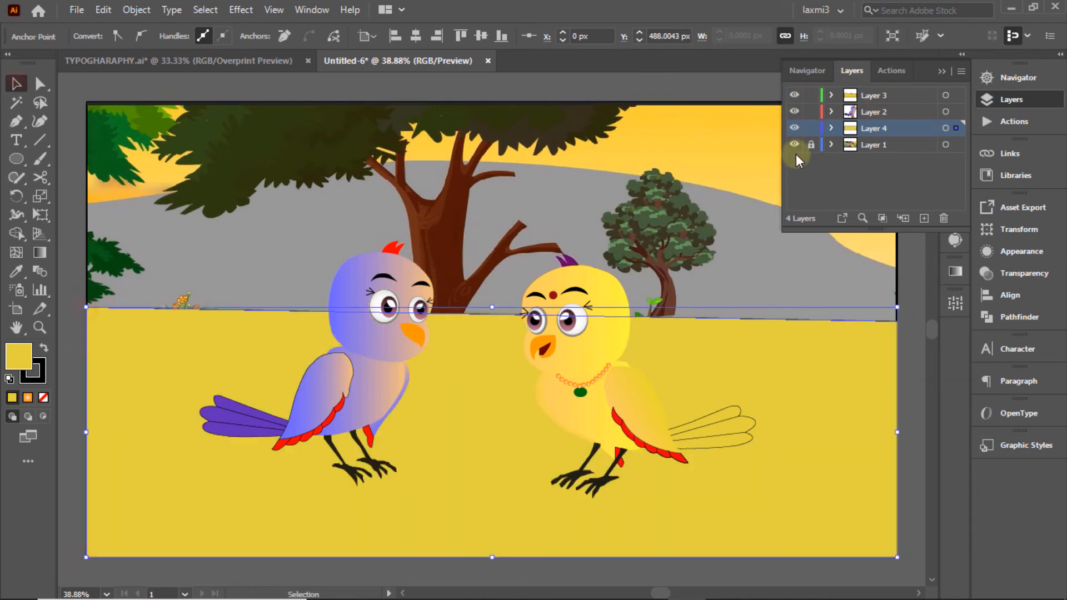
left_click(794, 128, "ctrl")
left_click(16, 272)
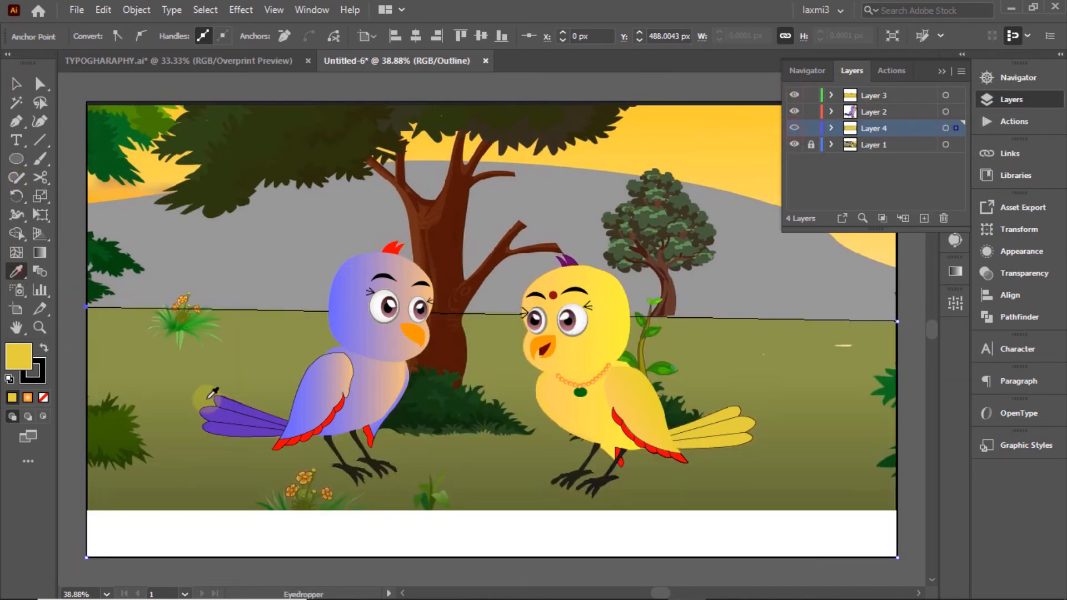
left_click(244, 382)
left_click(15, 89)
key("ctrl+y")
left_click(575, 218)
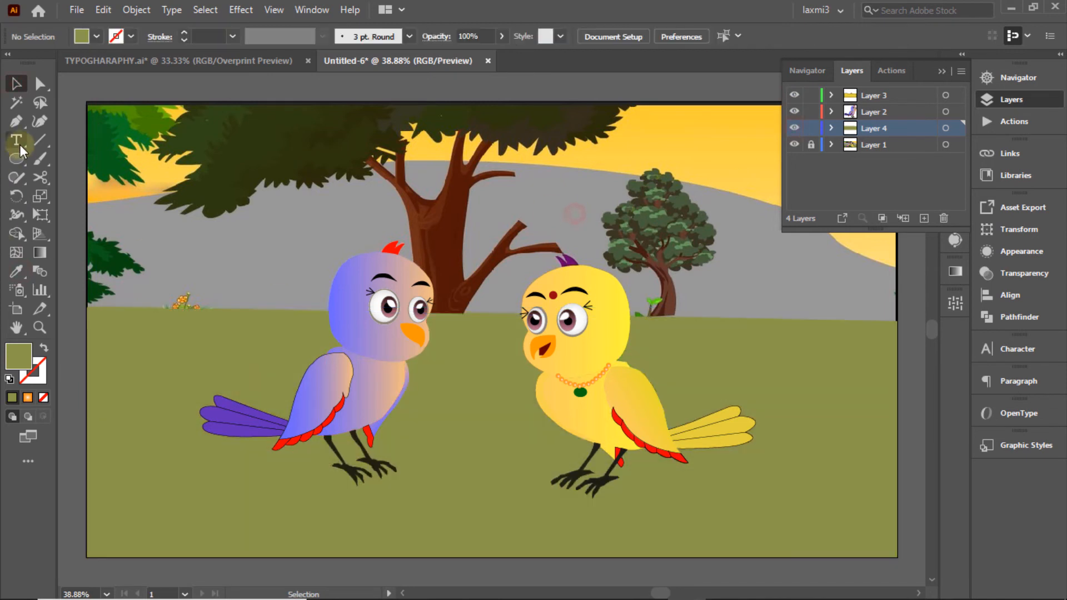
Step: Start the unfilled hill outline along the grass edge and up the right slope
left_click(16, 122)
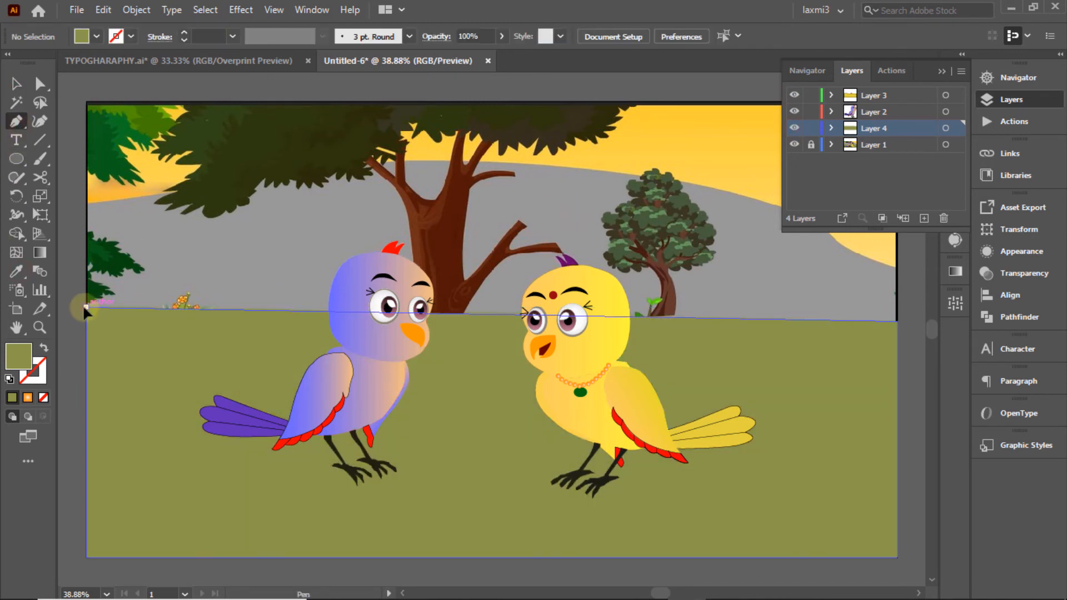
left_click(86, 307)
left_click(897, 322)
left_click(898, 265)
left_click(1000, 100)
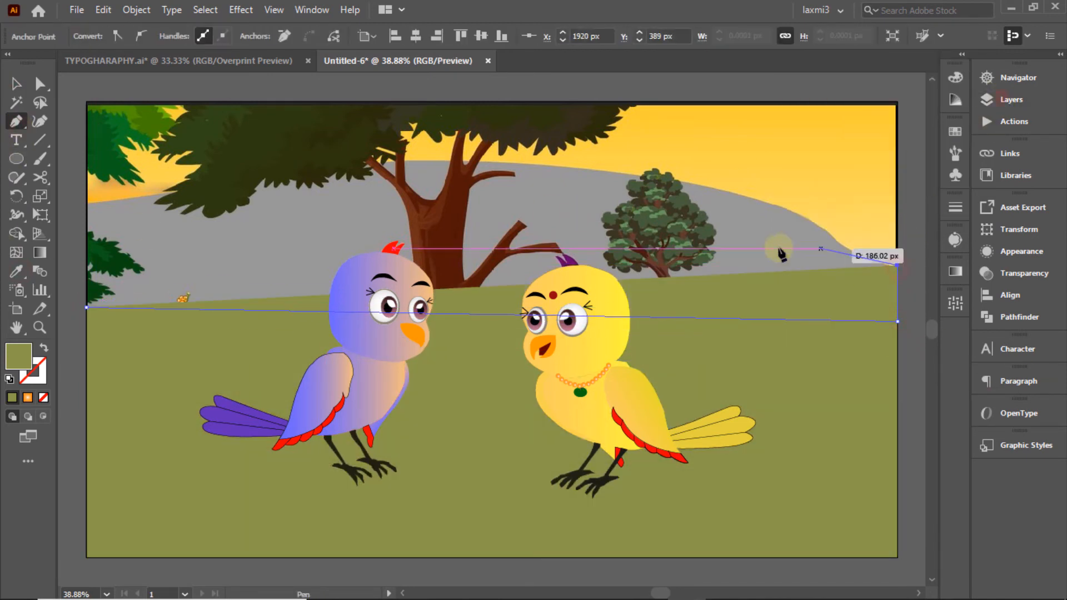
key("slash")
left_click_drag(828, 233, 805, 208)
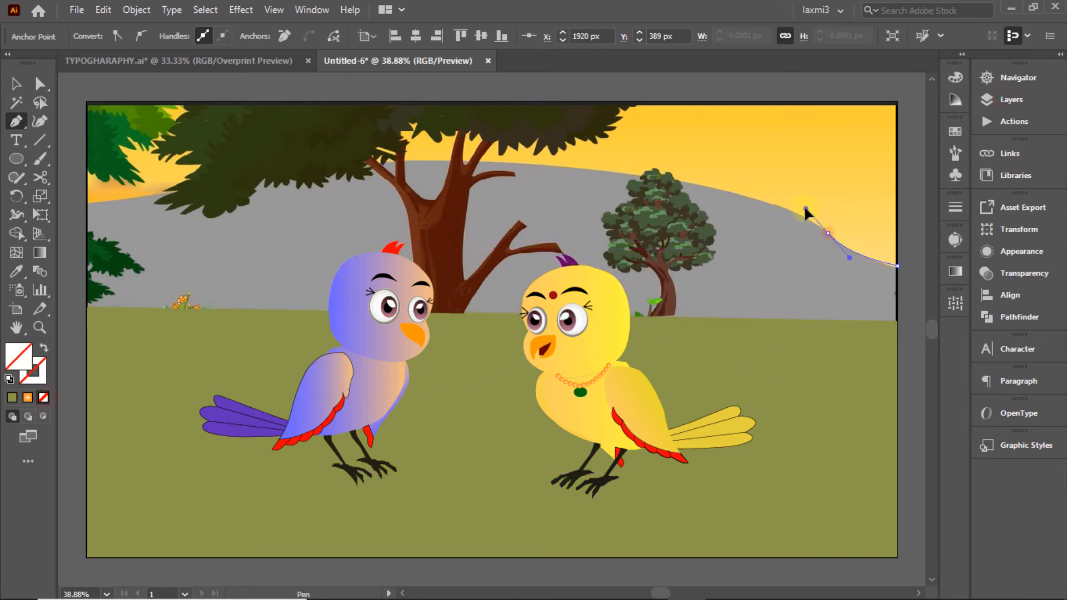
left_click(829, 234)
Step: Curve the hilltop across the scene, close the hill, and fill it with the reference grey
left_click(774, 204)
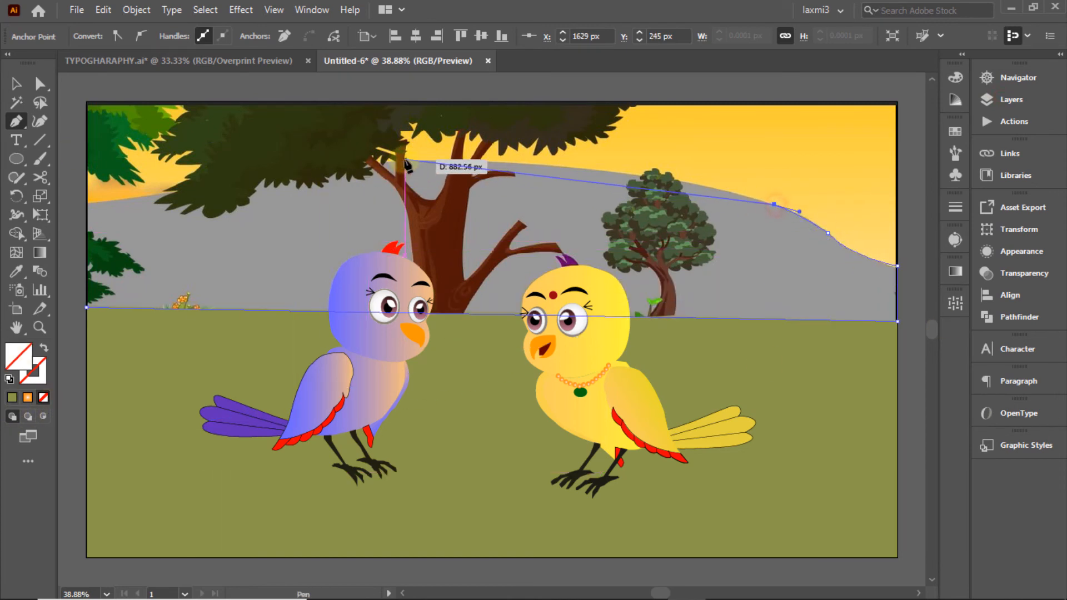
left_click_drag(404, 160, 123, 209)
left_click(86, 204)
left_click(87, 308)
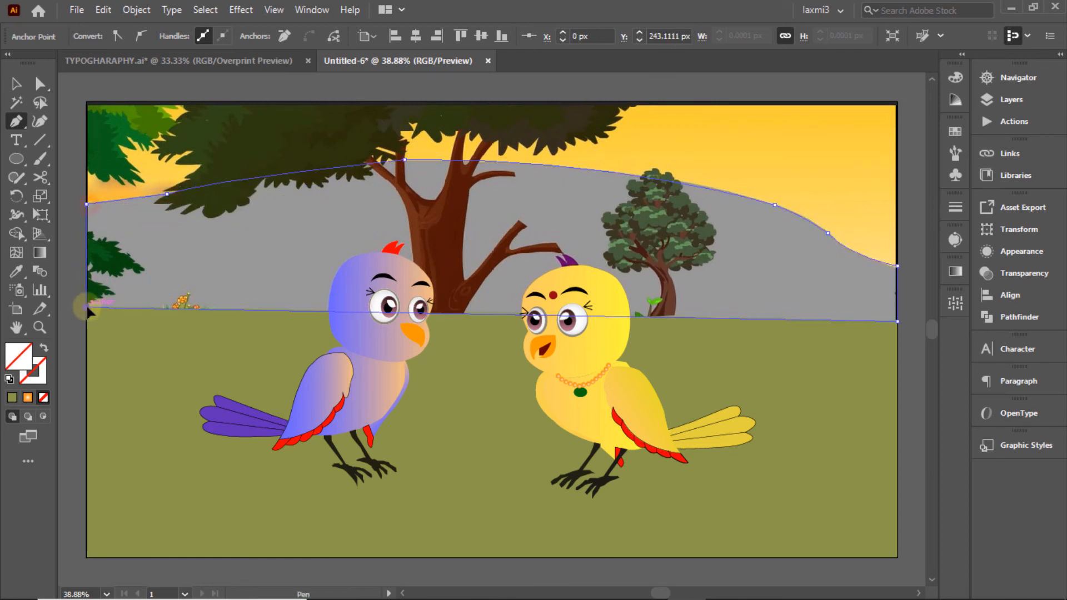
left_click(12, 84)
left_click(15, 271)
left_click(339, 221)
Step: Deselect the hill and view the new layer as outlines to see the reference
key("v")
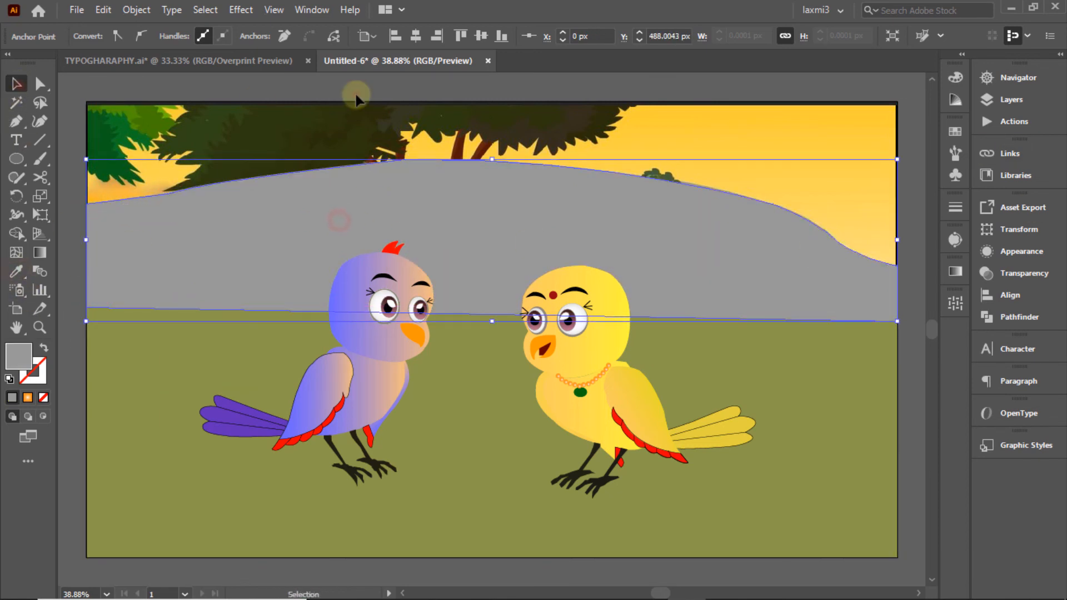
left_click(355, 94)
left_click(1012, 100)
left_click(795, 128, "ctrl")
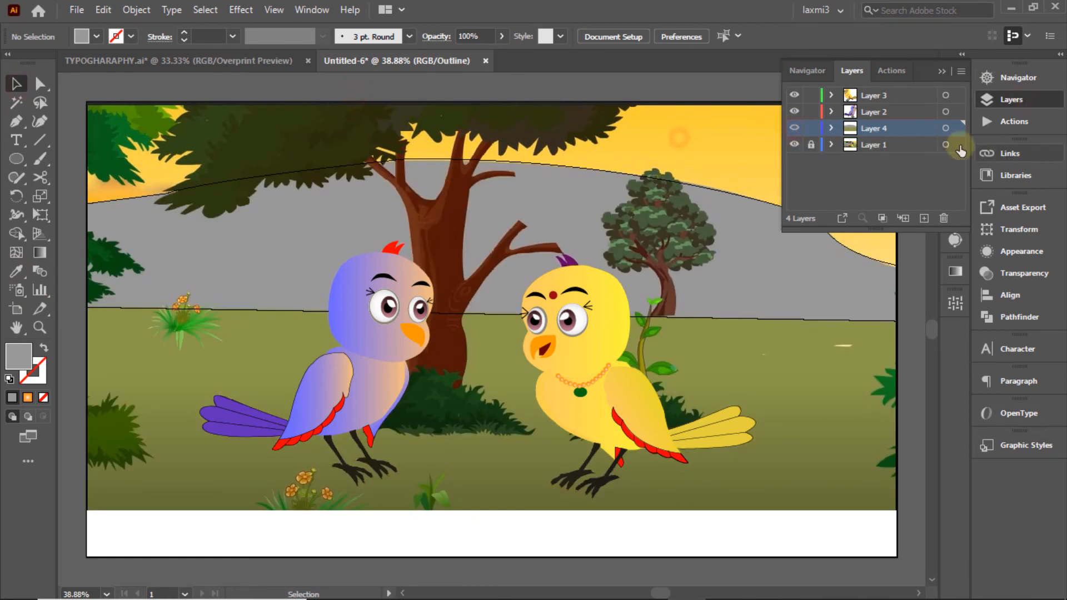
Step: Pen a closed sky rectangle from the left edge to the top corners, undoing one misplaced point
left_click(15, 121)
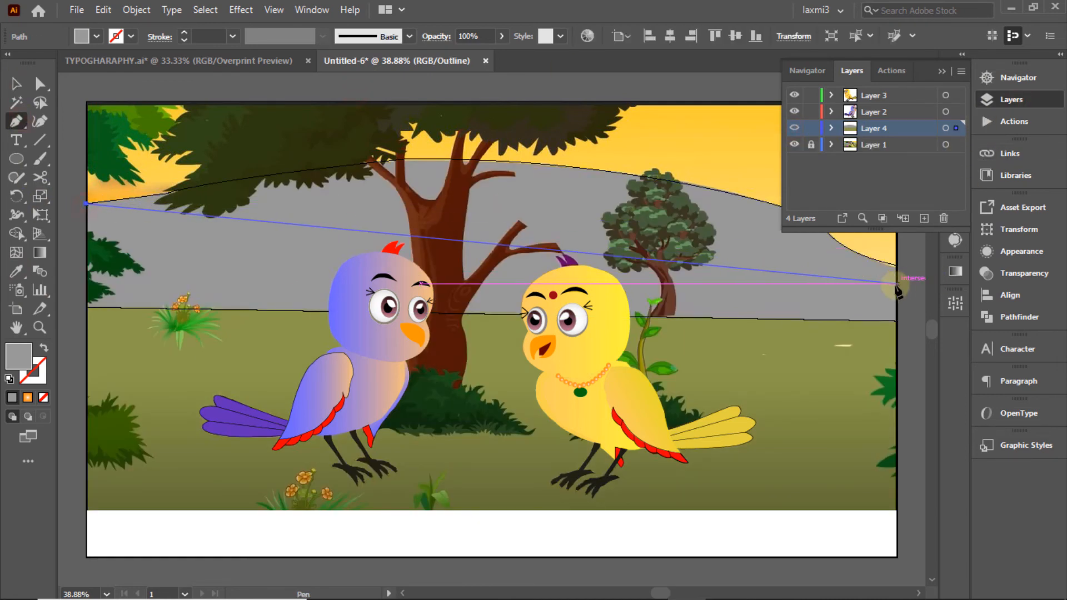
left_click(896, 272)
left_click(983, 101)
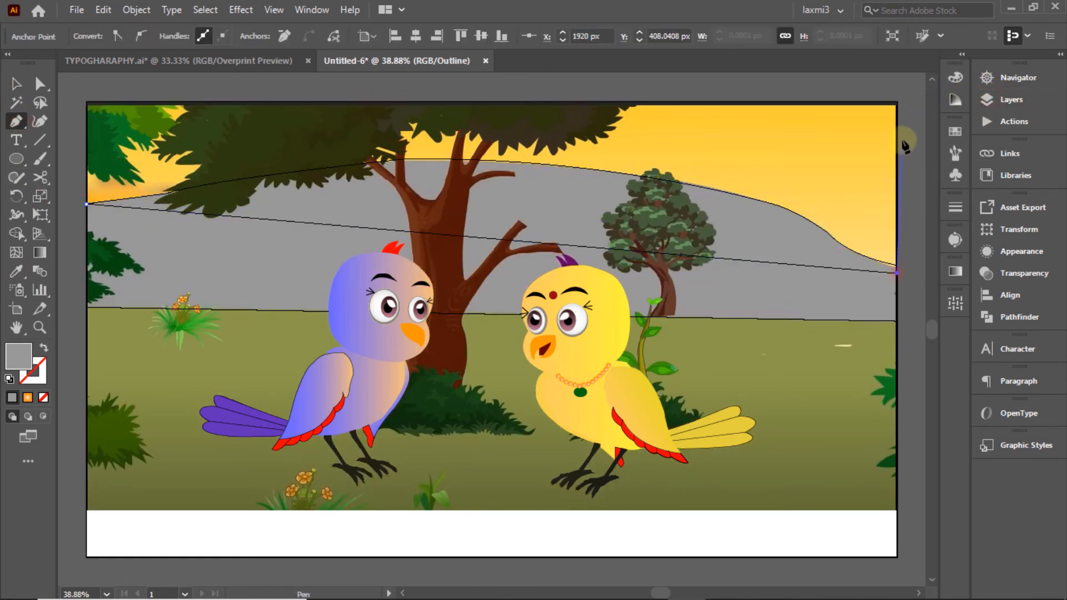
key("ctrl+z")
key("ctrl+z")
left_click(86, 236)
left_click(896, 281)
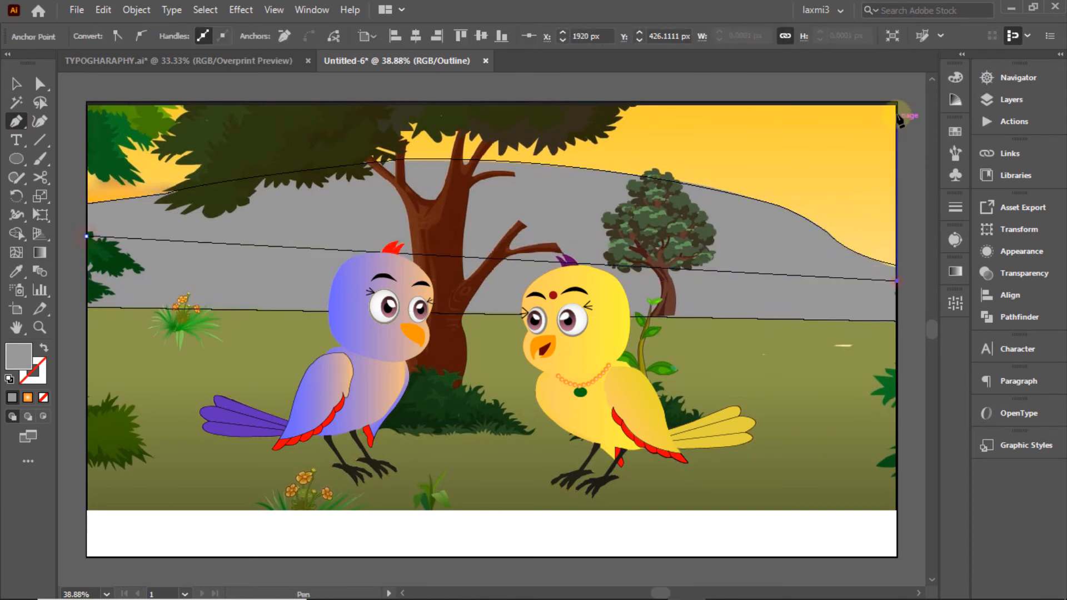
left_click(897, 104)
left_click(87, 103)
left_click(87, 236)
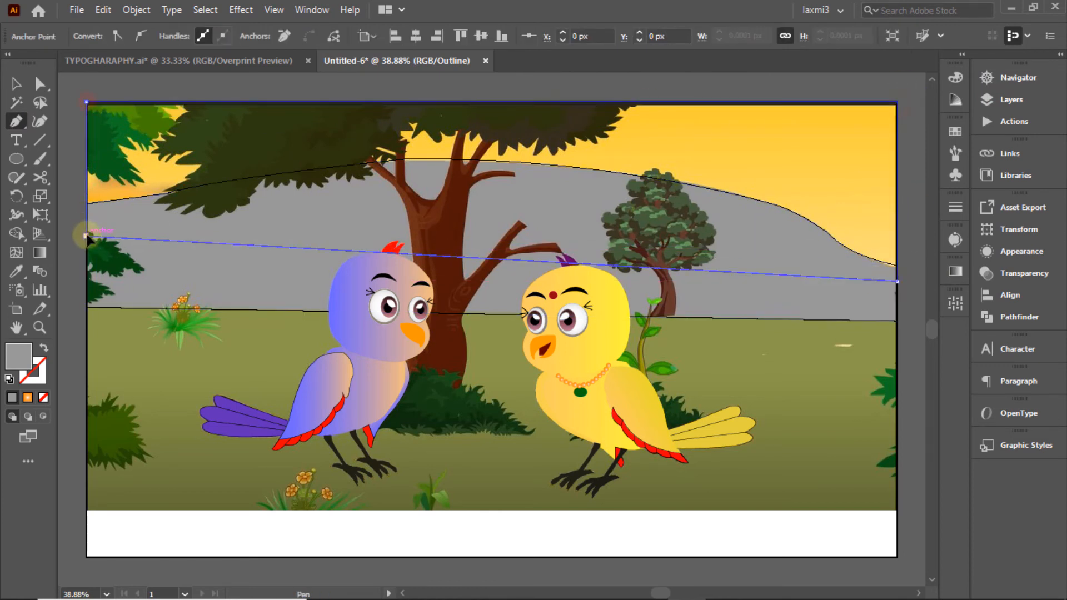
Step: Fill the sky yellow, apply Arrange > Send to Back, and reveal the tree reference
key("i")
left_click(15, 84)
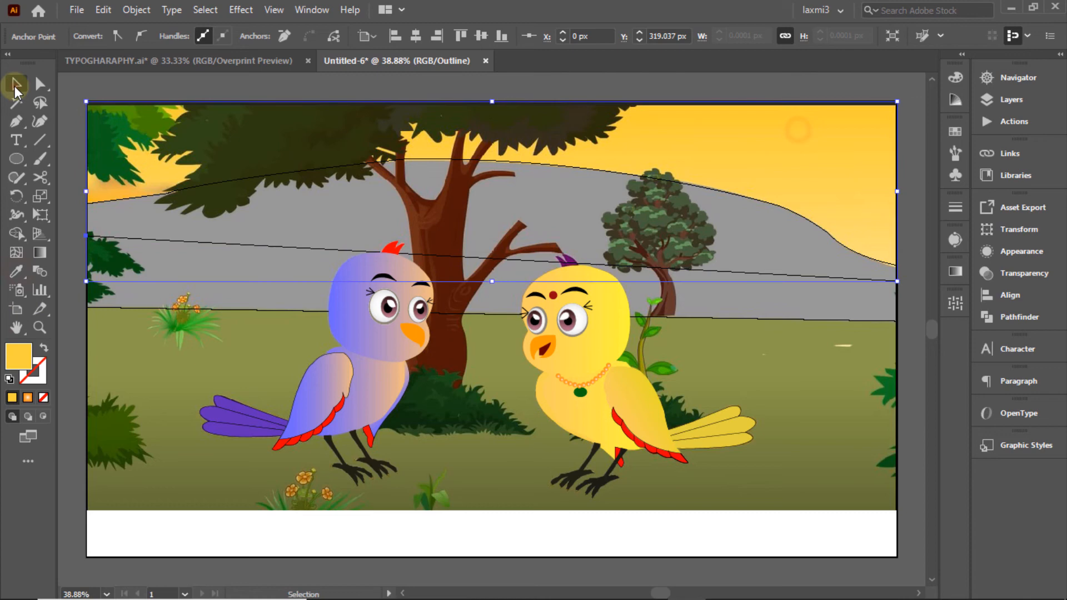
left_click(1009, 102)
left_click(800, 124, "ctrl")
right_click(679, 175)
mouse_move(733, 456)
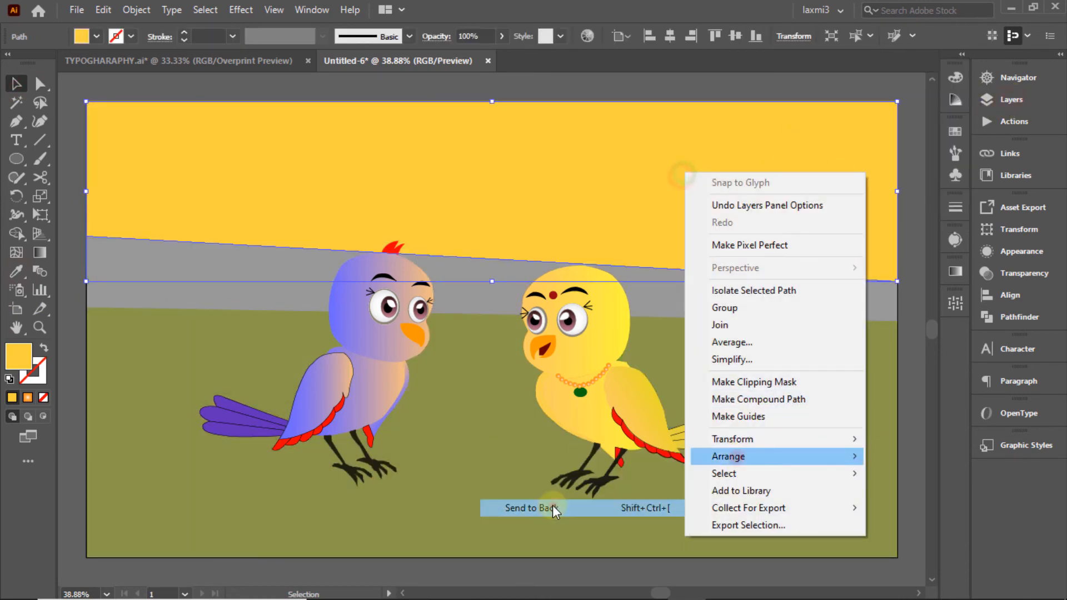
left_click(554, 508)
left_click(912, 103)
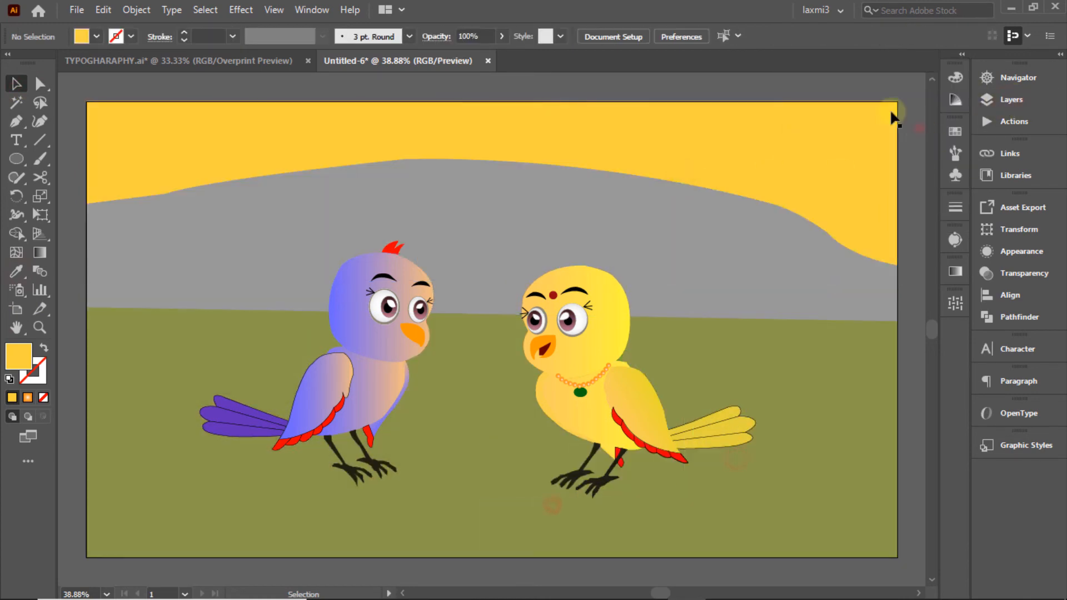
left_click(998, 99)
left_click(794, 129)
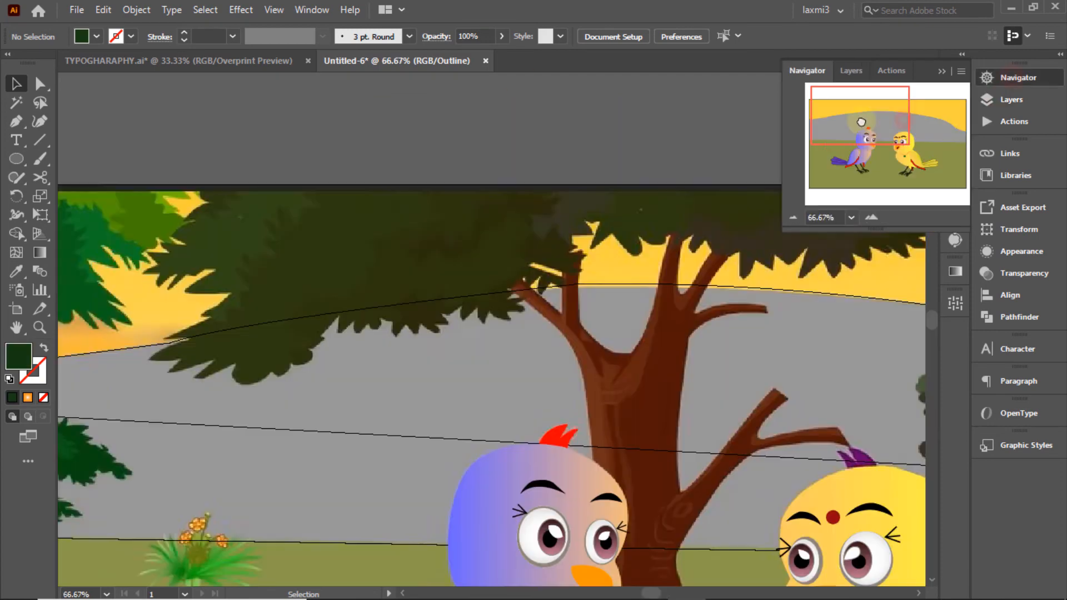
Step: Trace the foliage outline from its top-left edge down the left side to the lower edge
left_click_drag(862, 119, 862, 129)
left_click(16, 121)
left_click(194, 106)
left_click_drag(201, 117, 214, 116)
left_click(201, 117)
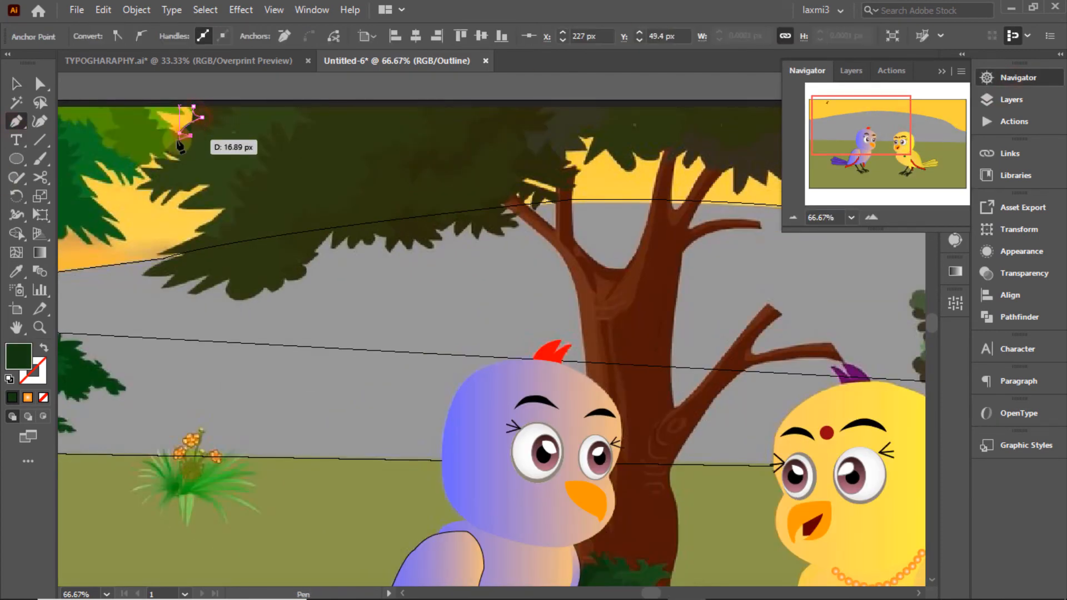
left_click(181, 204)
left_click(220, 207)
left_click(215, 222)
left_click(195, 229)
left_click(207, 234)
left_click(162, 255)
left_click(185, 255)
left_click(147, 270)
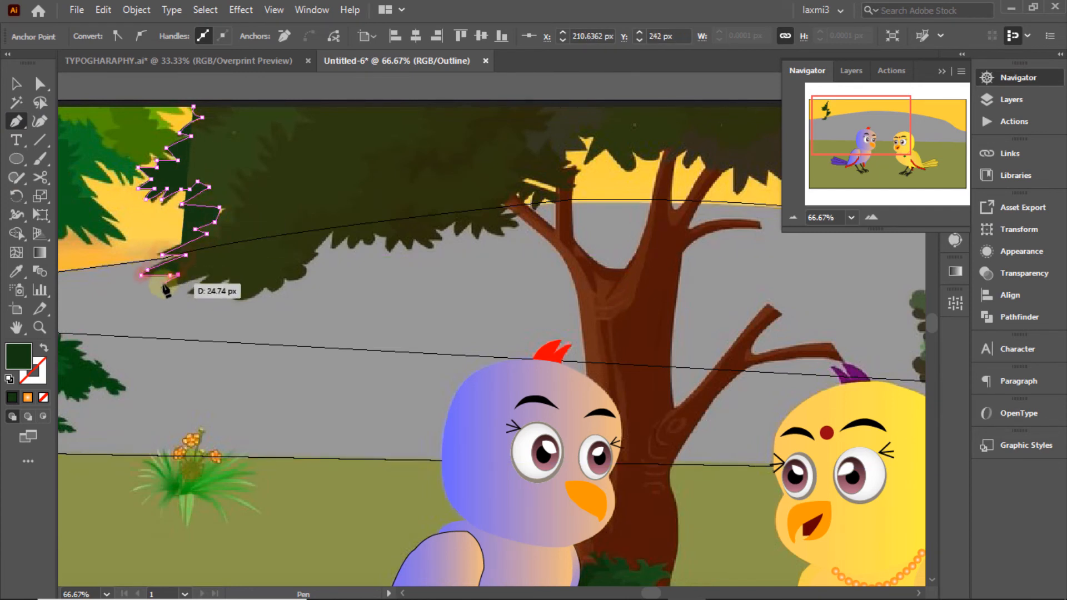
left_click(195, 291)
left_click(228, 277)
left_click_drag(264, 287, 307, 254)
left_click(264, 287)
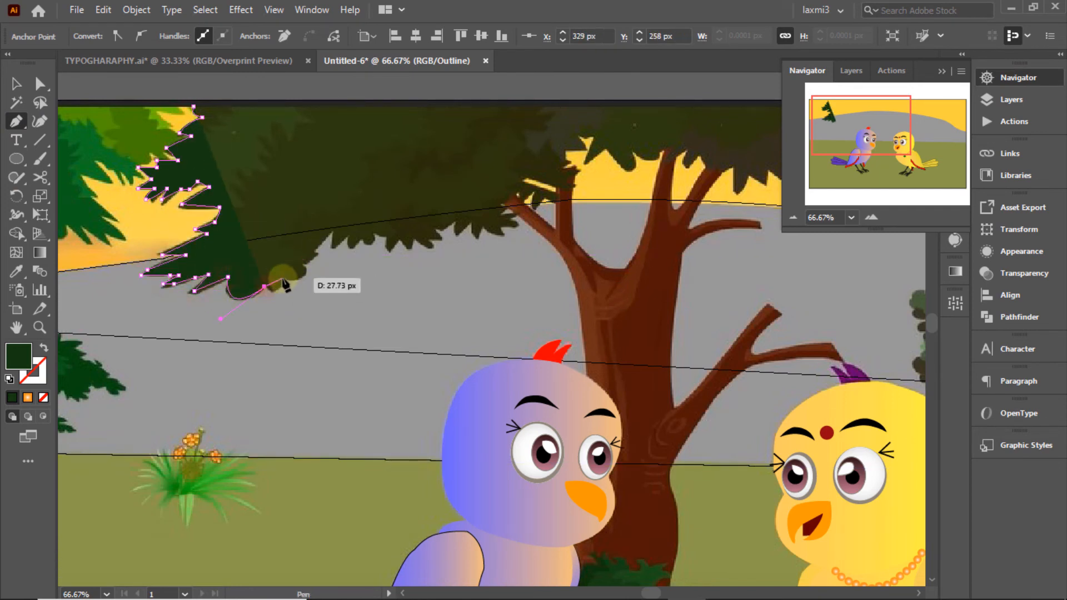
Step: Remove the fill and trace the foliage's lower edge and jagged leaves above the trunk
left_click(42, 398)
left_click(302, 268)
left_click(318, 255)
left_click(309, 250)
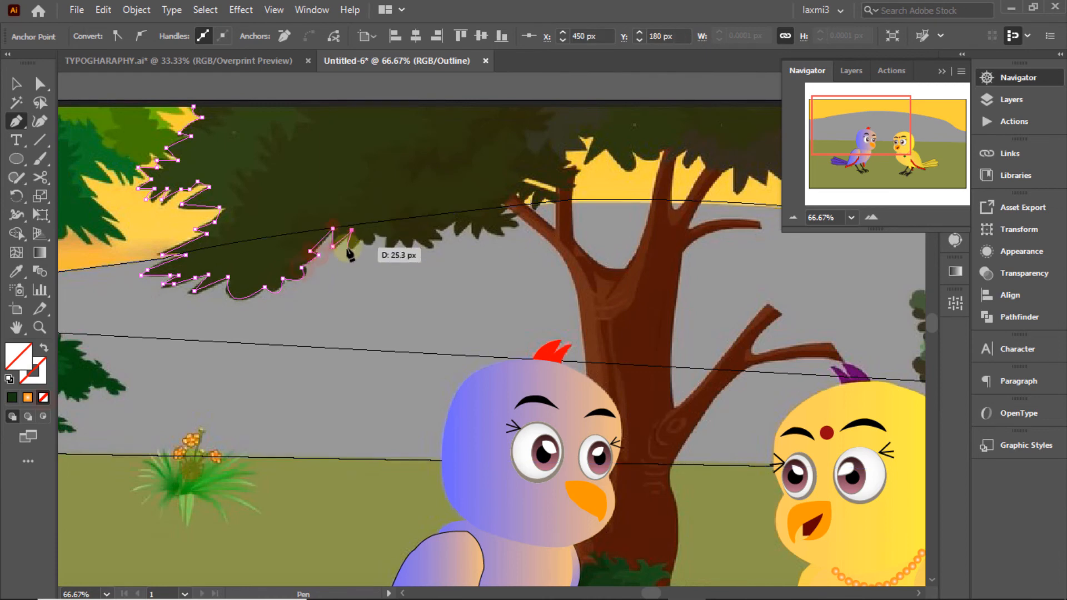
left_click(360, 239)
left_click_drag(373, 232, 377, 254)
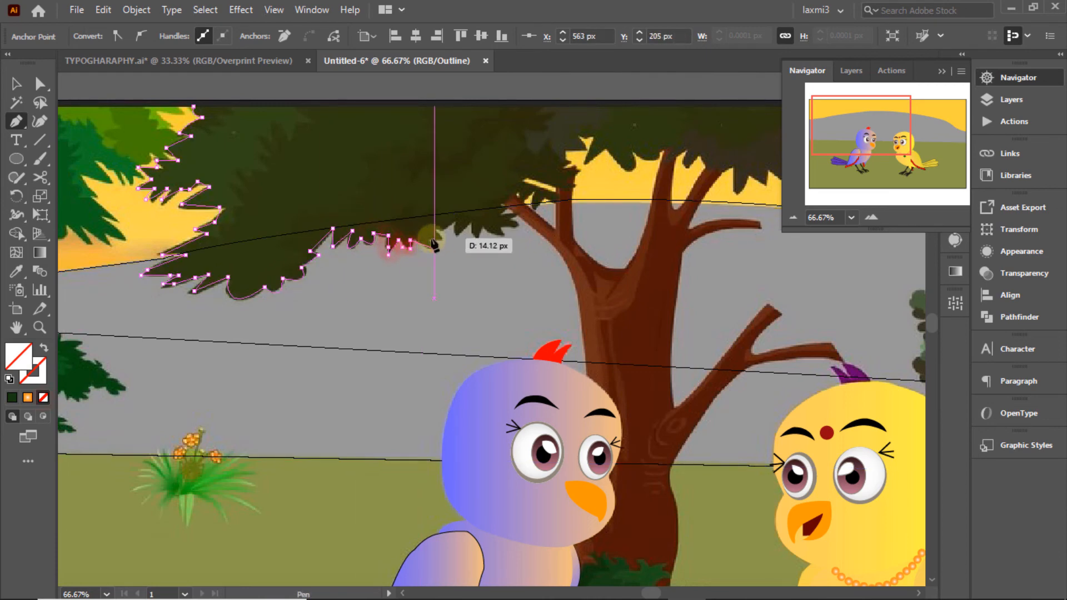
left_click(456, 219)
left_click(456, 233)
left_click(470, 218)
left_click(477, 225)
left_click(478, 238)
left_click(500, 237)
left_click(514, 226)
left_click(511, 219)
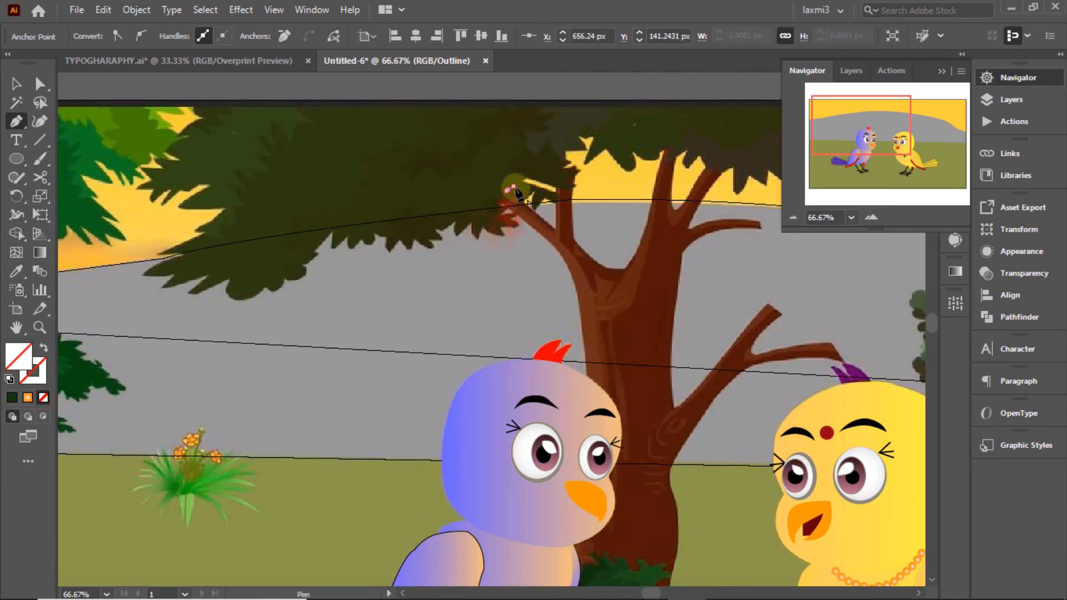
left_click(544, 196)
left_click(558, 201)
left_click(559, 193)
left_click(523, 179)
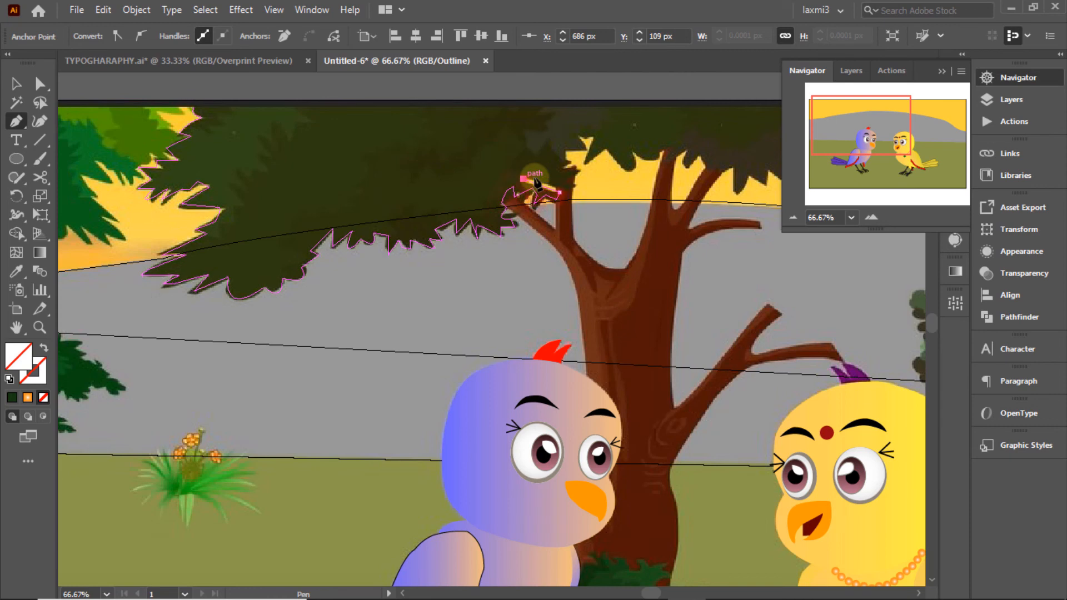
left_click(579, 150)
left_click(578, 135)
left_click(594, 133)
left_click(584, 160)
left_click(604, 145)
left_click(629, 169)
left_click(632, 160)
left_click(628, 149)
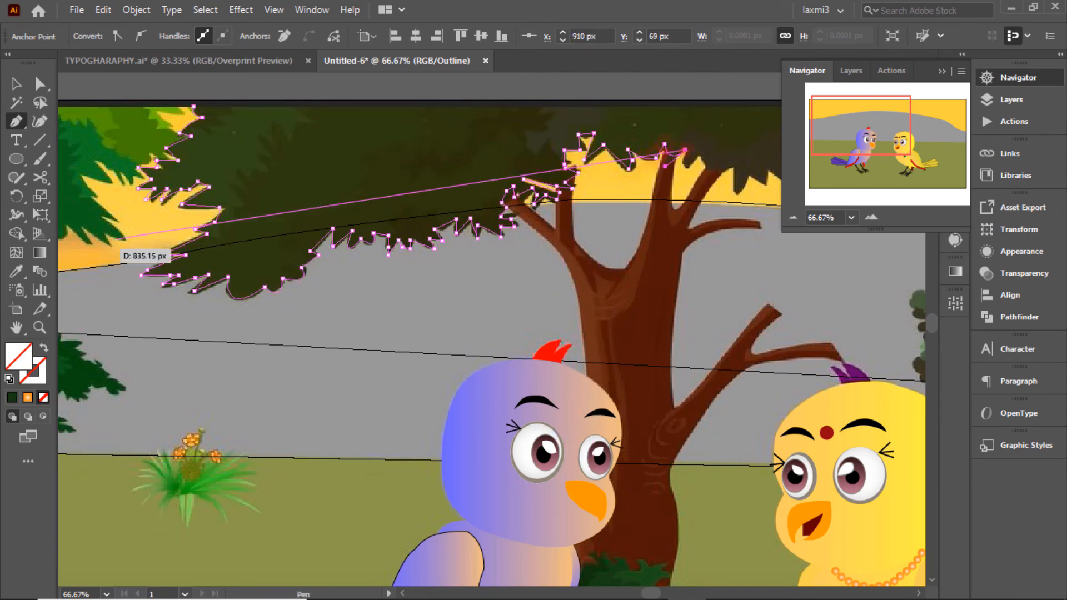
Step: Trace the right-hand zigzag leaf edges and up the right foliage edge past the artboard top
left_click_drag(735, 166, 564, 231)
left_click(474, 241)
left_click(478, 248)
left_click(491, 231)
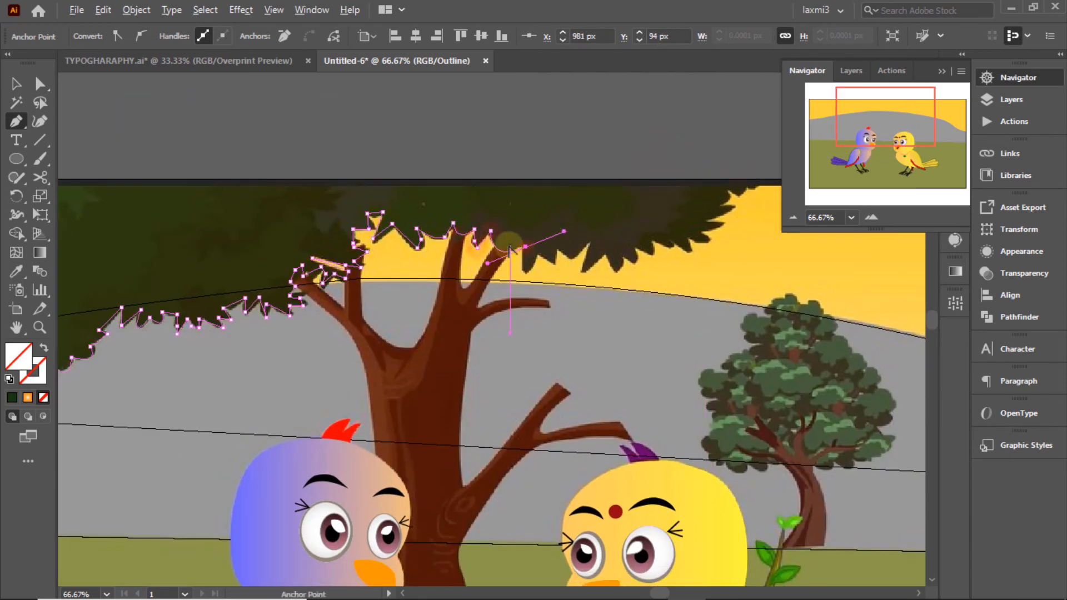
left_click(541, 254)
left_click(552, 260)
left_click(560, 247)
left_click(573, 259)
left_click(581, 273)
left_click(592, 239)
left_click(604, 252)
left_click(616, 273)
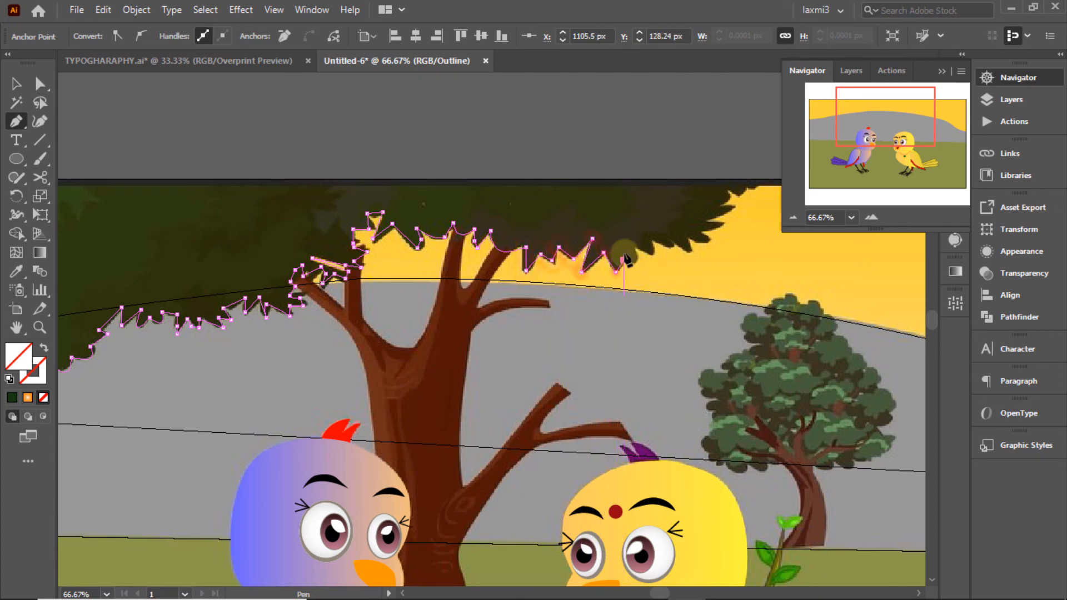
left_click(706, 243)
left_click(724, 225)
left_click(712, 214)
left_click(734, 209)
left_click(727, 192)
left_click(758, 181)
left_click(759, 173)
Step: Close the foliage outline, fill it dark green, and deselect it
left_click_drag(250, 174, 596, 176)
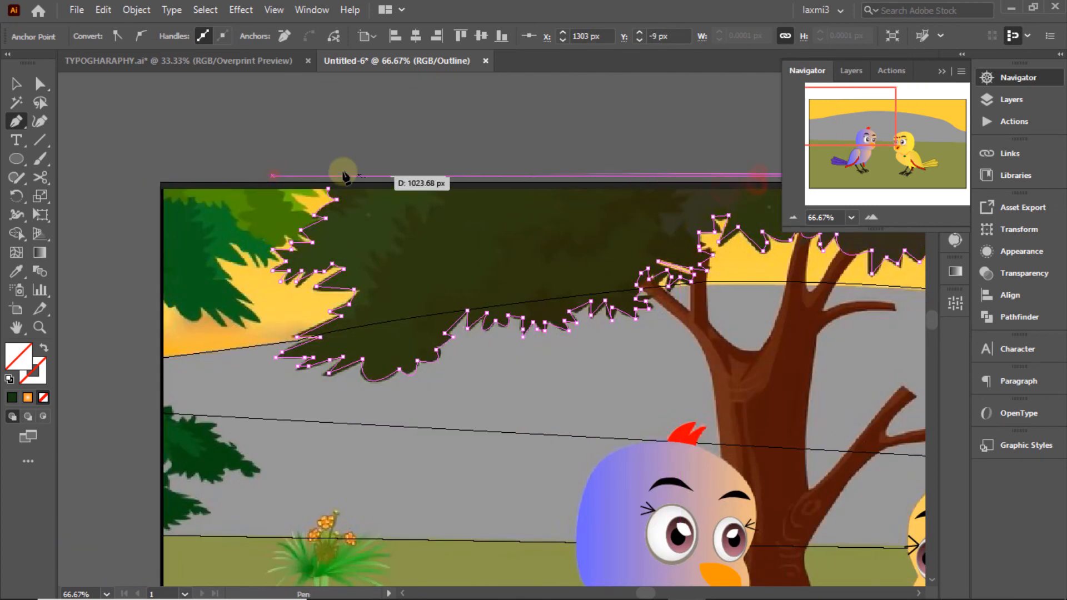
left_click(550, 225)
left_click(16, 84)
left_click(524, 113)
left_click_drag(878, 118, 870, 128)
left_click(1012, 103)
left_click(16, 121)
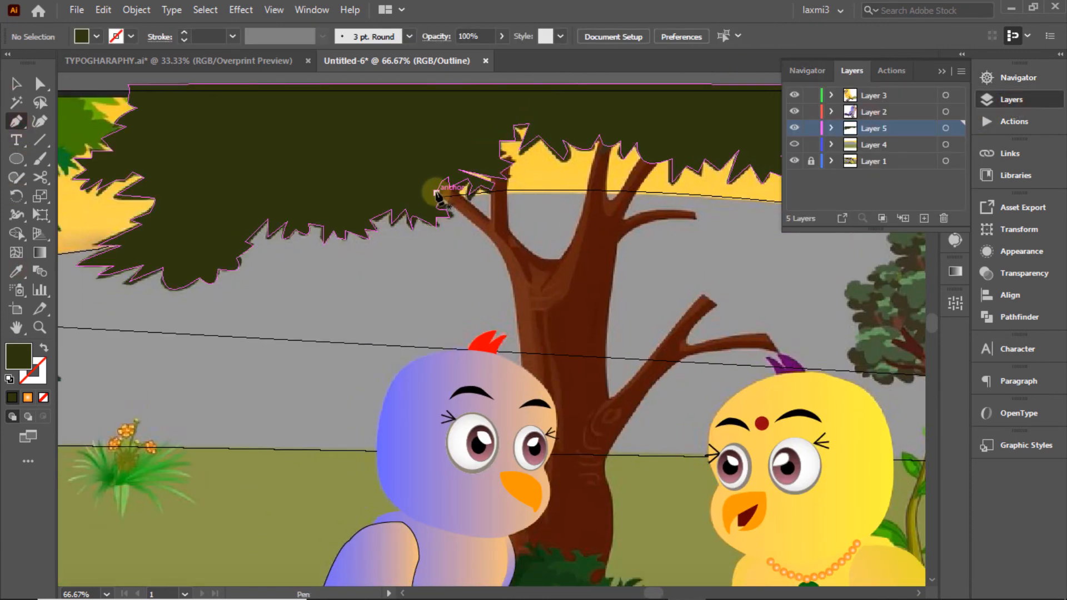
Step: Begin the unfilled tree outline at the left branch tip, tracing down into the branch crook
left_click(449, 176)
left_click(479, 207)
left_click(497, 228)
left_click(43, 398)
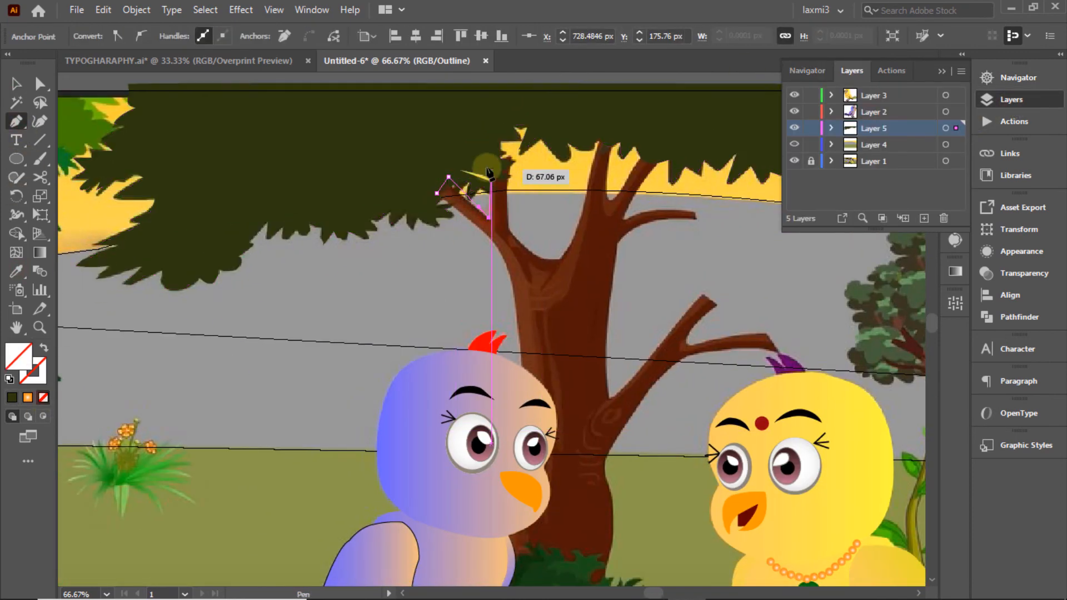
left_click(487, 166)
left_click(502, 148)
left_click(514, 164)
left_click_drag(507, 225, 517, 245)
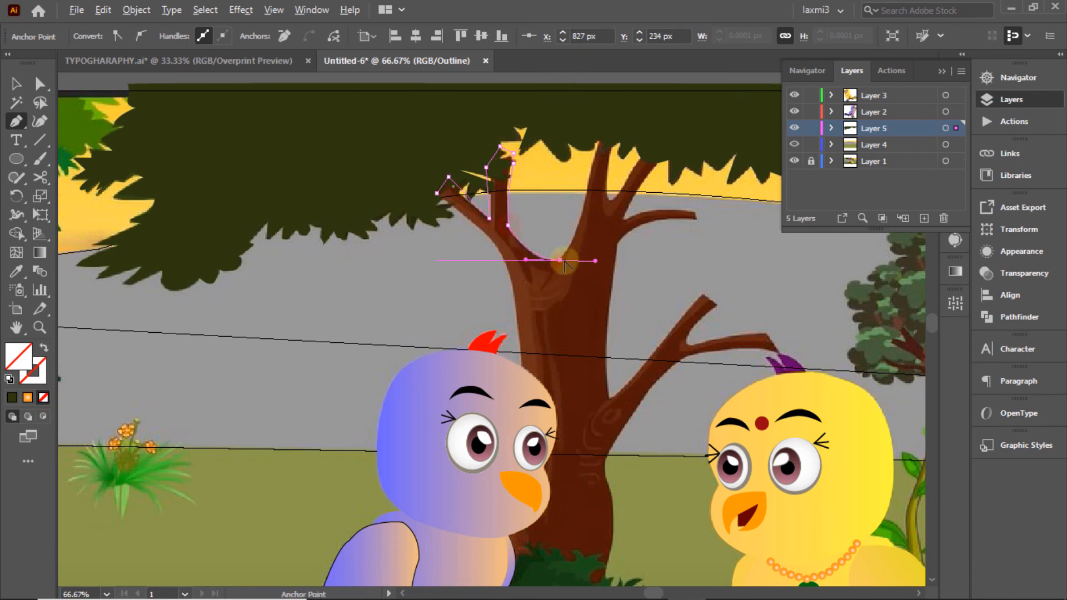
left_click(560, 260)
Step: Continue the outline up the middle branch and across the right branches, closing it at the start
left_click_drag(589, 191, 600, 118)
left_click(589, 191)
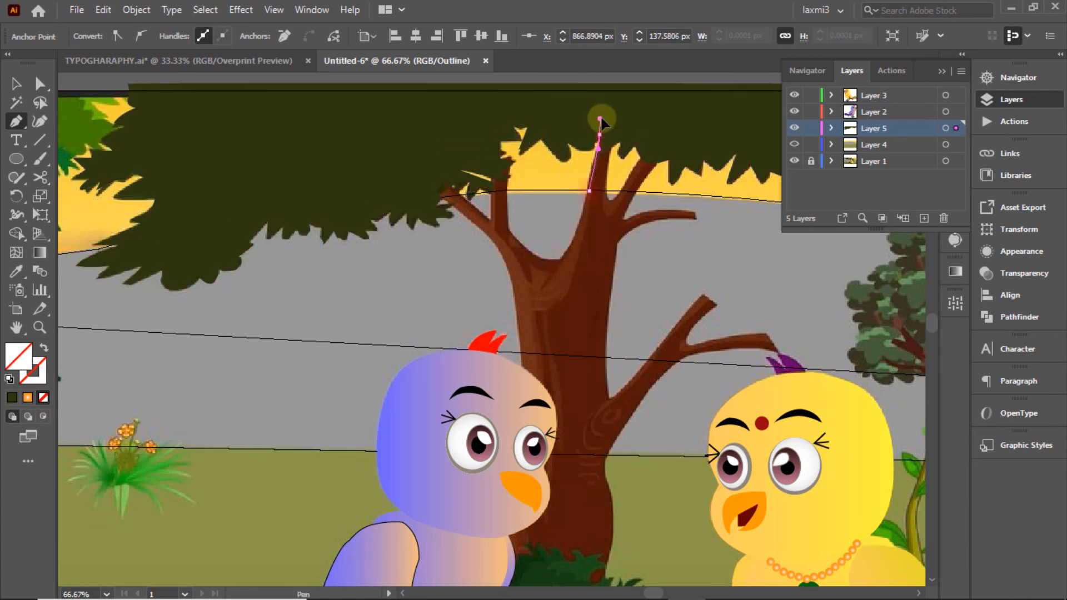
left_click_drag(609, 231, 609, 231)
left_click(608, 191)
left_click_drag(620, 197, 631, 184)
left_click(641, 159)
left_click(656, 153)
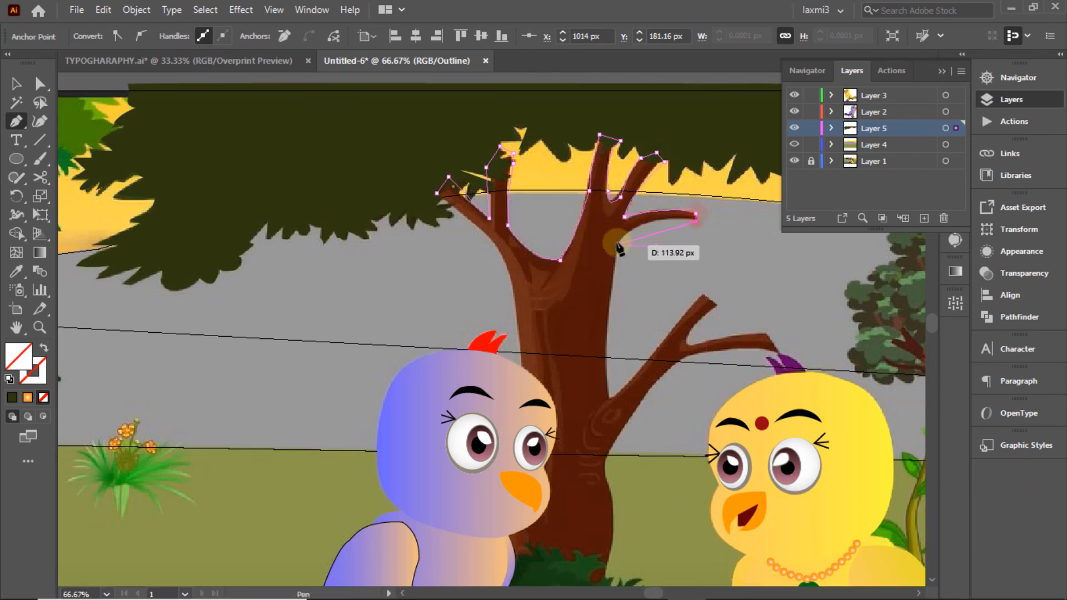
left_click_drag(617, 245, 584, 283)
left_click(606, 372)
key("z")
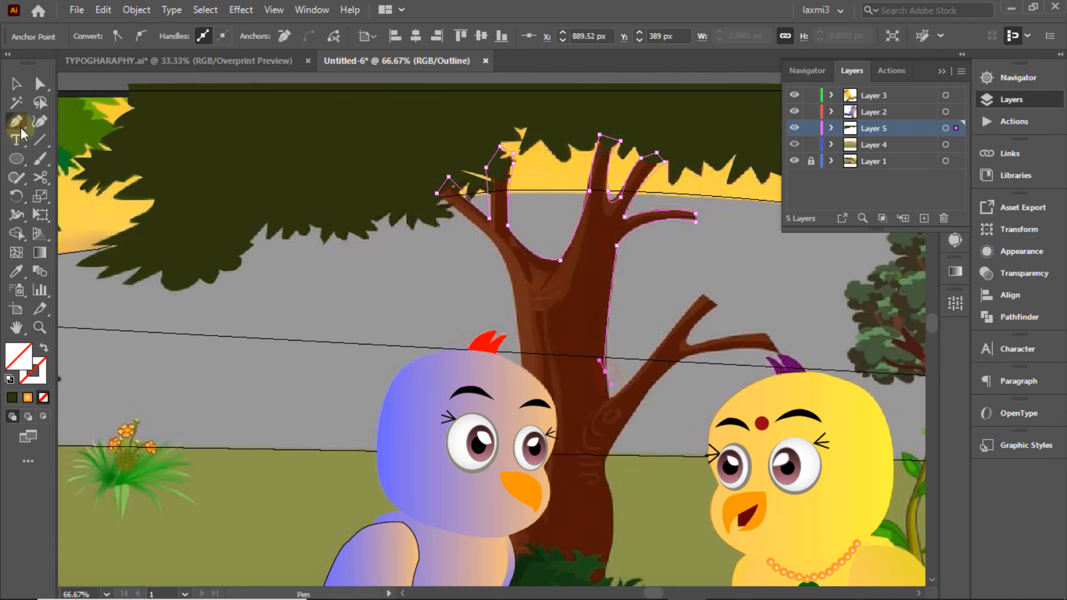
Step: Trace the lower right branch from the trunk around its tip, undoing a stray trunk point
left_click(613, 401)
left_click(705, 296)
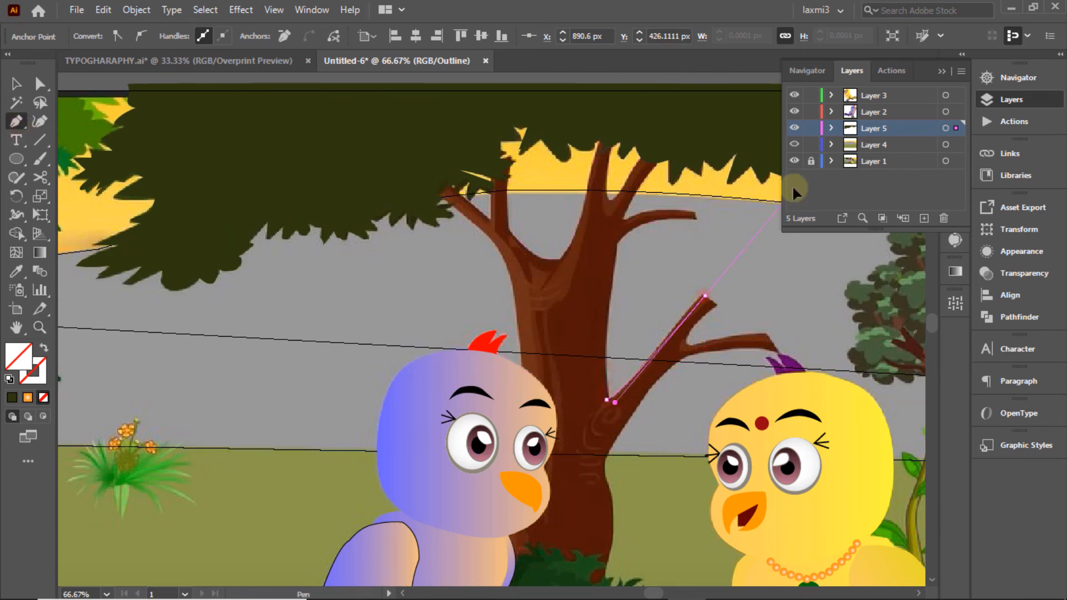
left_click(609, 400)
left_click_drag(656, 354, 710, 334)
left_click(656, 354)
left_click(702, 294)
left_click(716, 304)
left_click(691, 331)
left_click(767, 335)
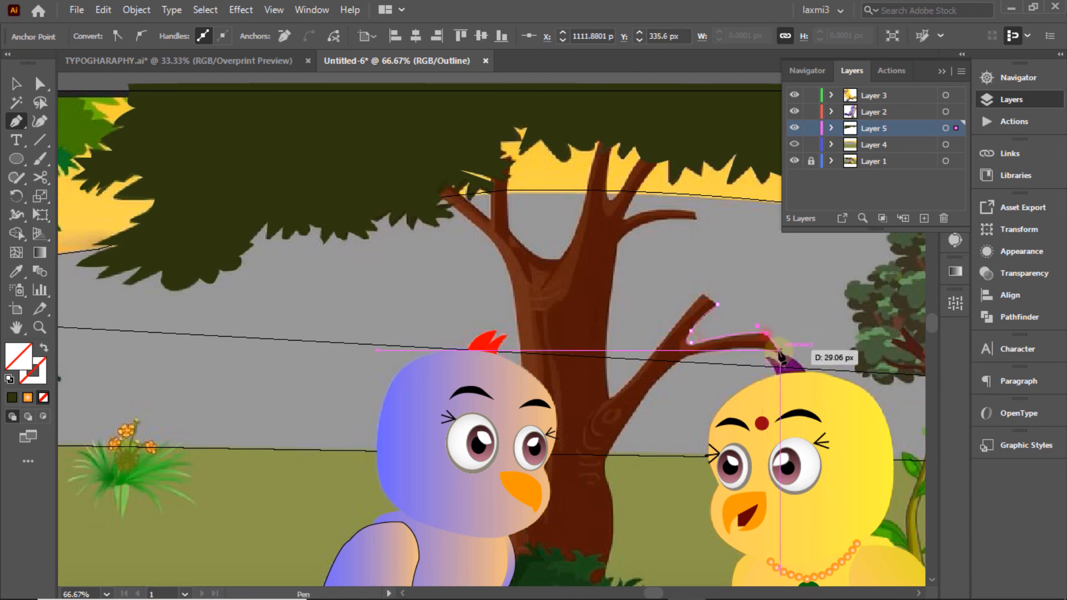
left_click(780, 352)
left_click(632, 379)
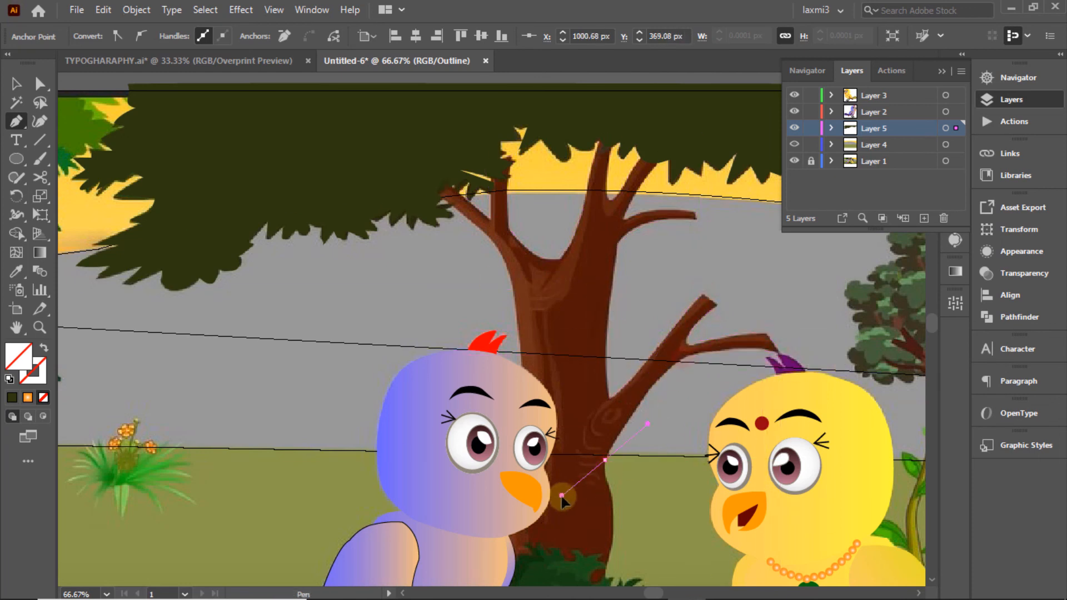
key("ctrl+z")
Step: Trace the trunk's left edge up to the left branch tip, close it, and fill with sampled brown
left_click(780, 356)
left_click_drag(683, 355, 659, 375)
left_click_drag(613, 446, 610, 468)
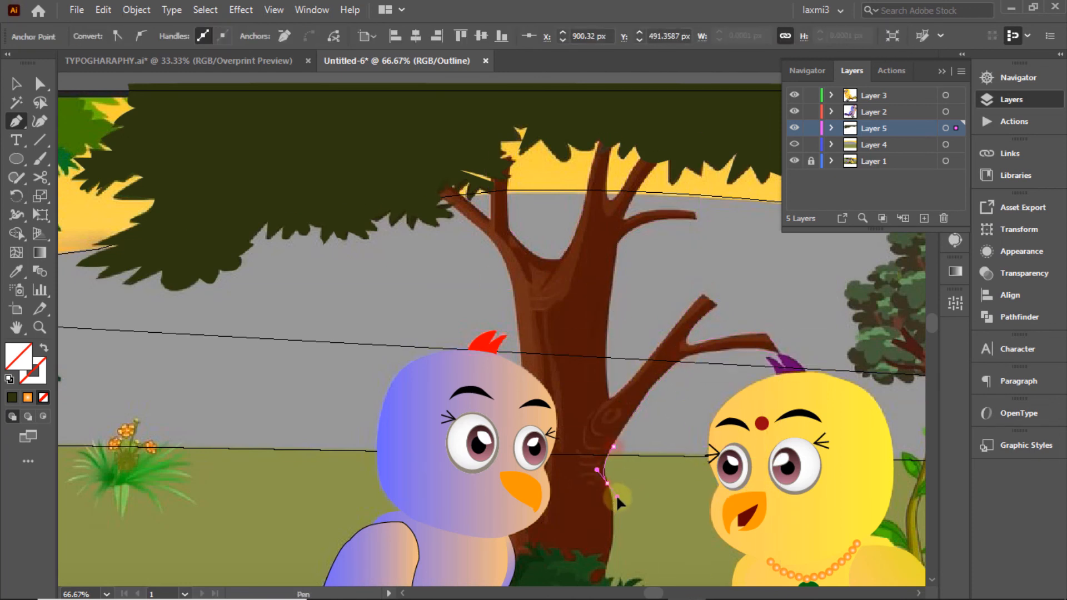
left_click(608, 484)
left_click_drag(644, 532, 606, 381)
left_click_drag(565, 426, 545, 457)
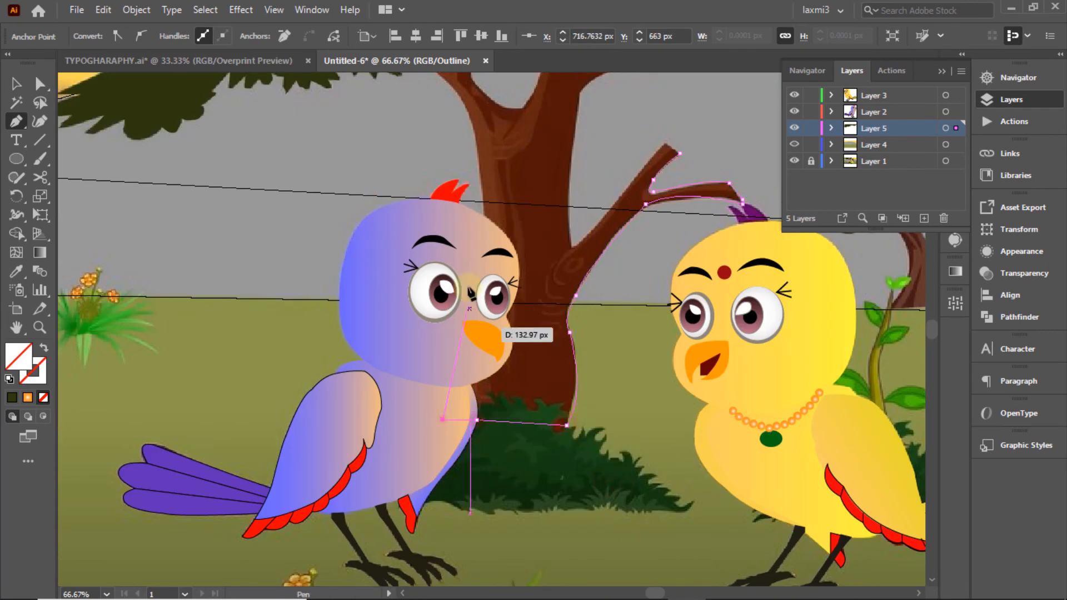
left_click(481, 215, "alt")
left_click_drag(521, 173, 532, 389)
left_click(428, 274)
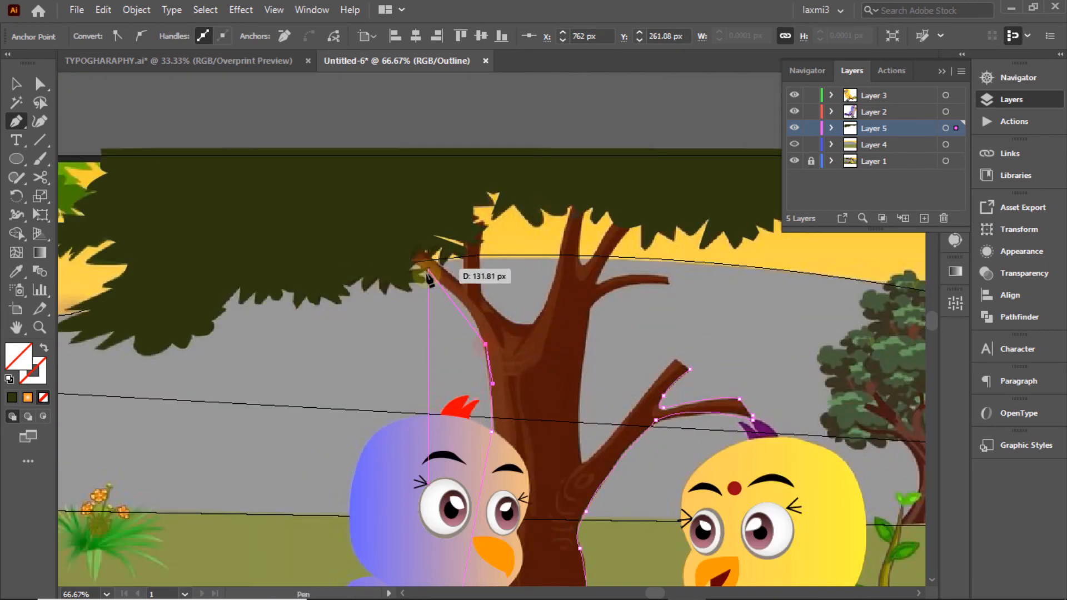
left_click(408, 258)
left_click(558, 378)
left_click(17, 84)
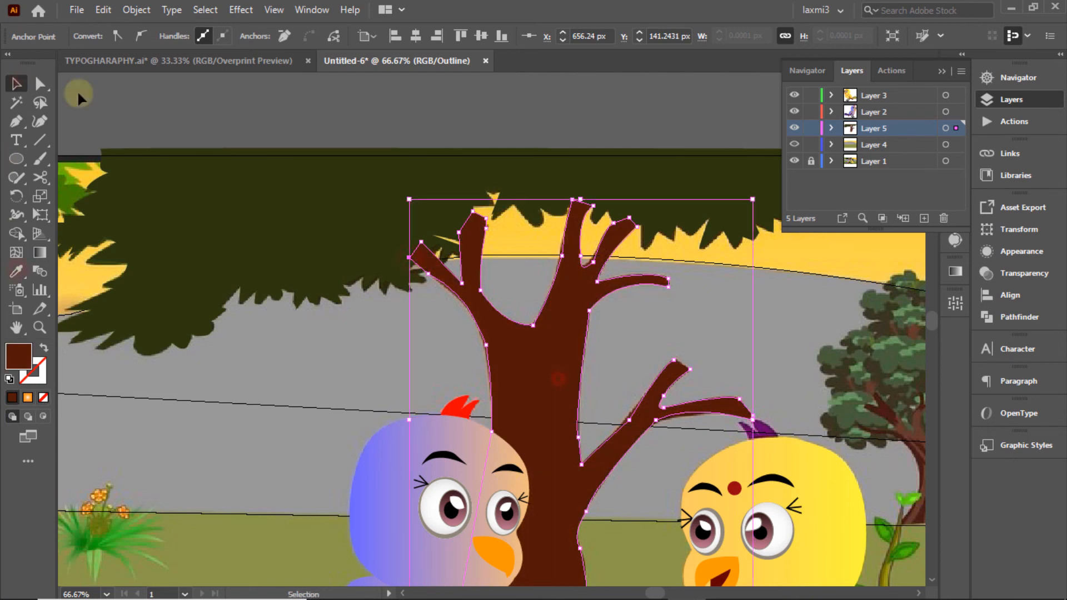
Step: Send the trunk shape to the back, behind the foliage
left_click(312, 121)
left_click(567, 357)
right_click(568, 326)
left_click(627, 521)
left_click(818, 497)
left_click(813, 294)
Step: Bring both birds into view, compare Layer 4 in outline and preview, and make Layer 3 active
left_click(1019, 78)
left_click_drag(917, 129, 881, 146)
left_click(1009, 104)
left_click(795, 146, "ctrl")
left_click(795, 146, "ctrl")
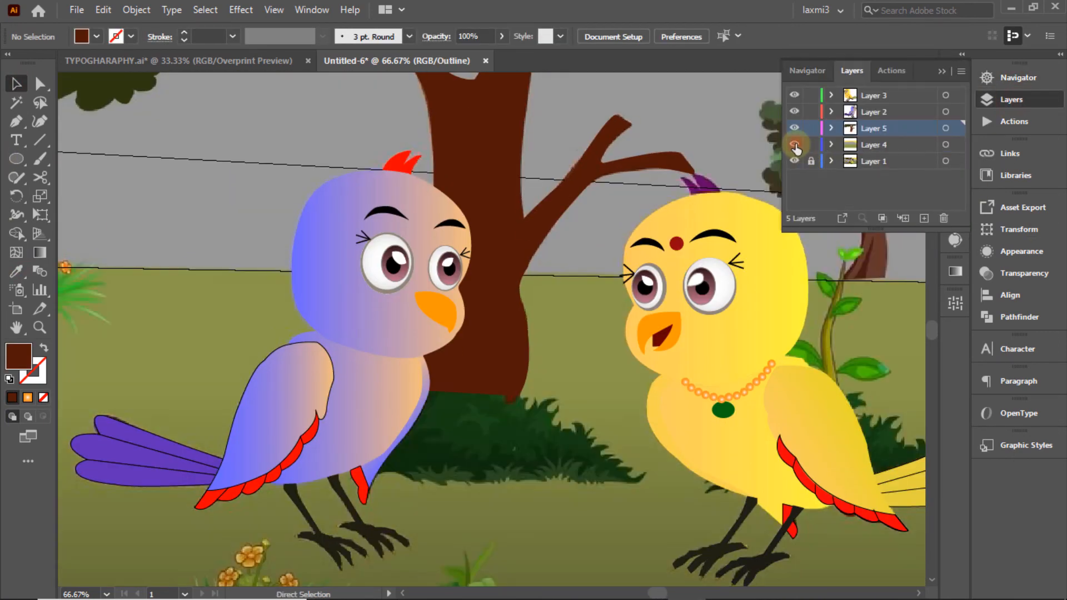
left_click(795, 146, "ctrl")
left_click(795, 145, "ctrl")
left_click(795, 145, "ctrl")
left_click(795, 145, "ctrl")
left_click(879, 111)
left_click(877, 95)
Step: Reshape the yellow bird's purple crest point and place the crest behind the bird's head
key("p")
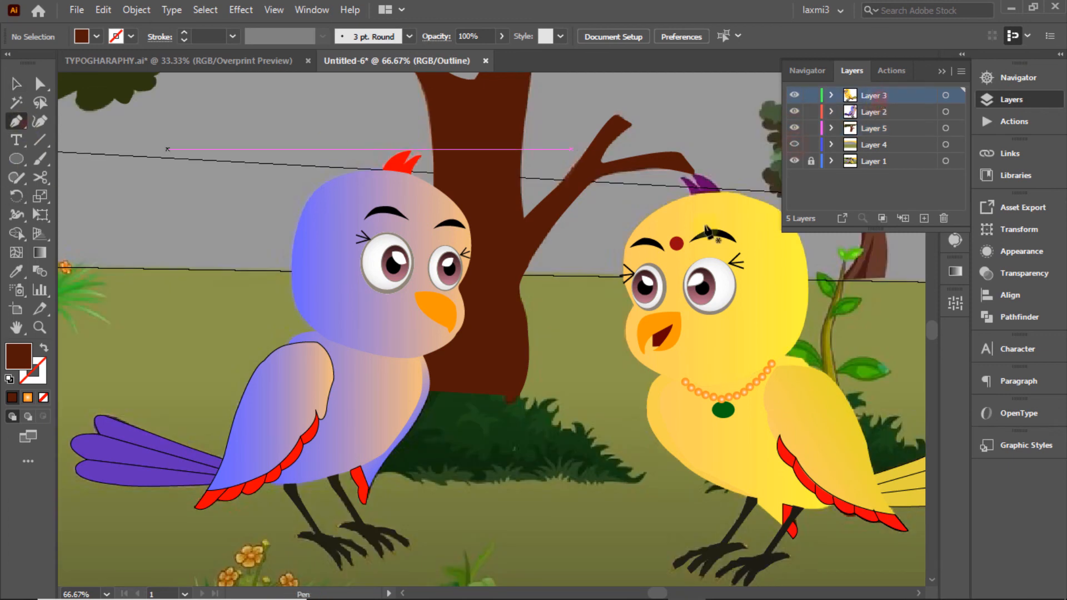
left_click_drag(692, 195, 689, 165)
left_click(694, 175)
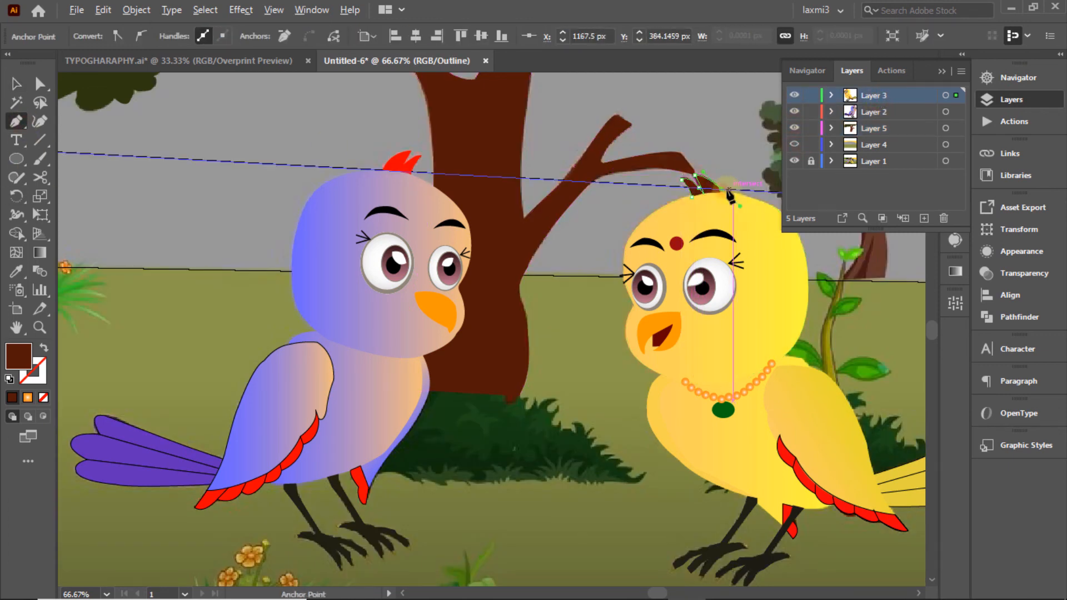
right_click(712, 189)
left_click(769, 359)
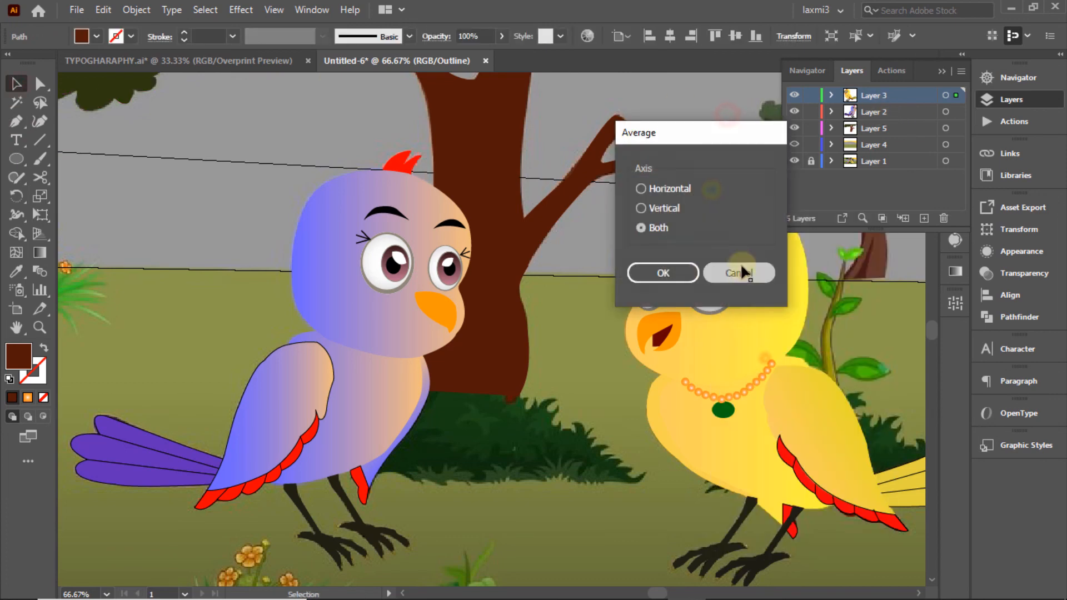
left_click(743, 274)
right_click(712, 190)
left_click(764, 476)
left_click(589, 525)
left_click(712, 155)
Step: Toggle the birds' layer between outline and normal view while selecting the purple crest
left_click(794, 95, "ctrl")
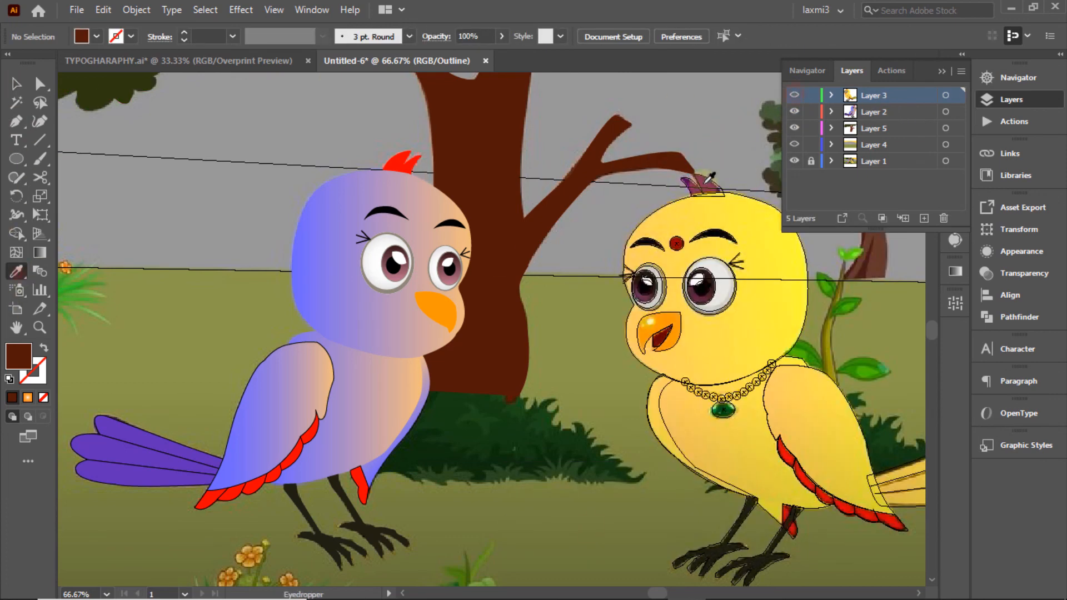
left_click(795, 95, "ctrl")
left_click(795, 96, "ctrl")
left_click(721, 189)
key("i")
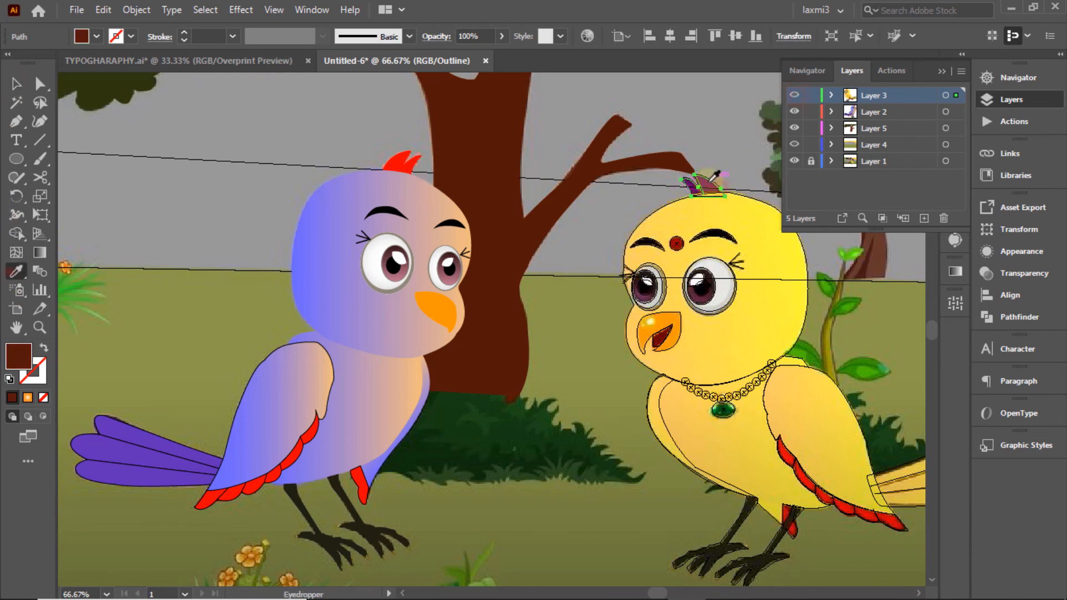
left_click(794, 95, "ctrl")
Step: Check the flat background layer, selecting its sky, ground, necklace bead and bird head shapes
left_click(795, 144)
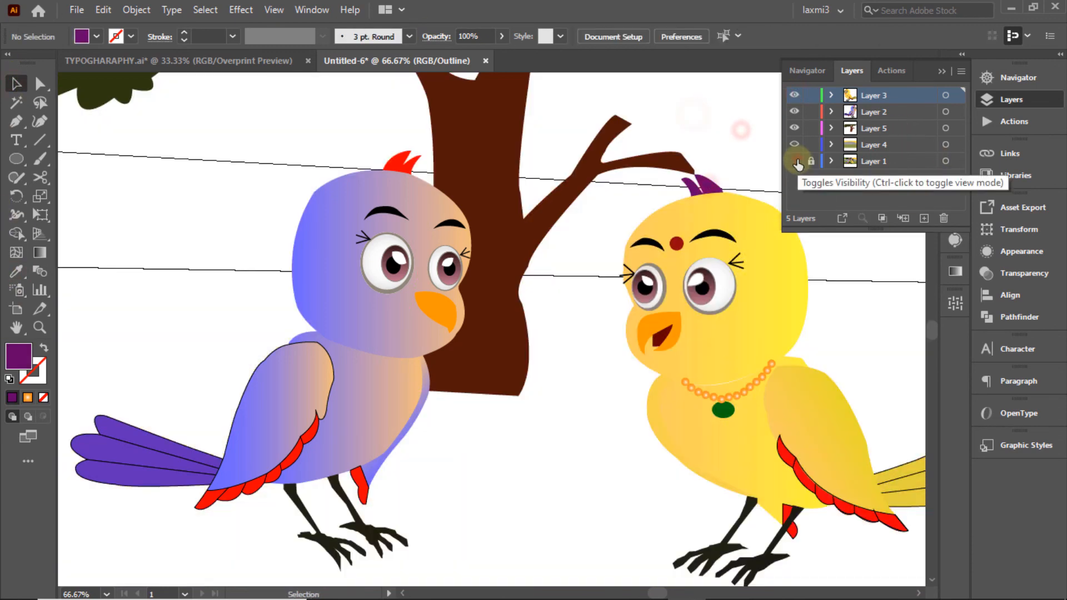
left_click(795, 145, "ctrl")
left_click(719, 124)
left_click(850, 322)
left_click(742, 394)
left_click(845, 321)
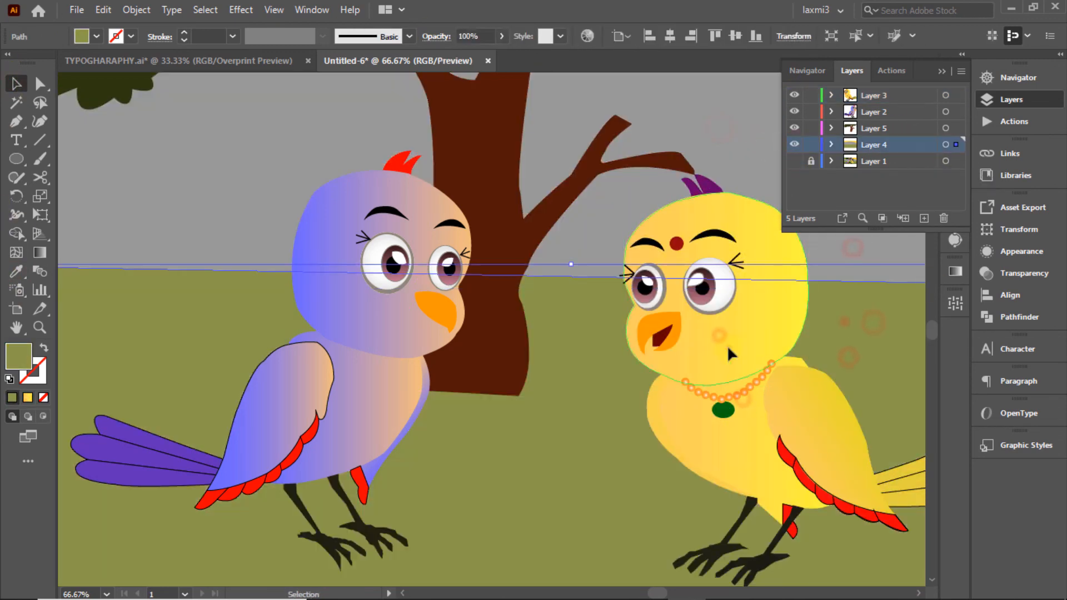
left_click(727, 347)
left_click(835, 272)
Step: Show the reference layer, hide the flat background, and make Layer 5 active in outline view
left_click(793, 161)
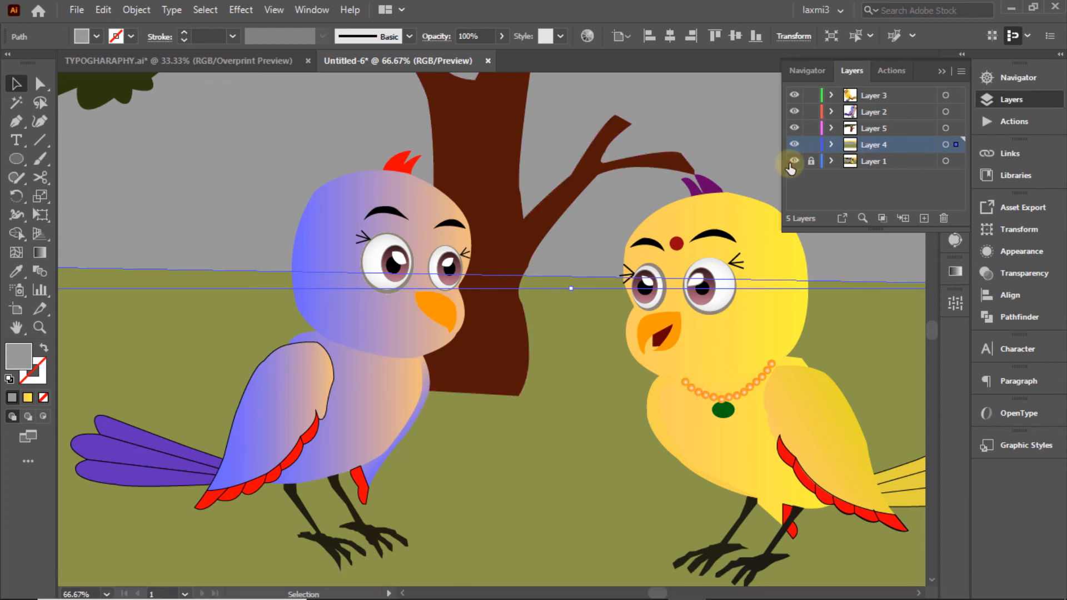
left_click(795, 145, "ctrl")
left_click(669, 108)
left_click(794, 145)
left_click(795, 145)
left_click(794, 145)
left_click(905, 129)
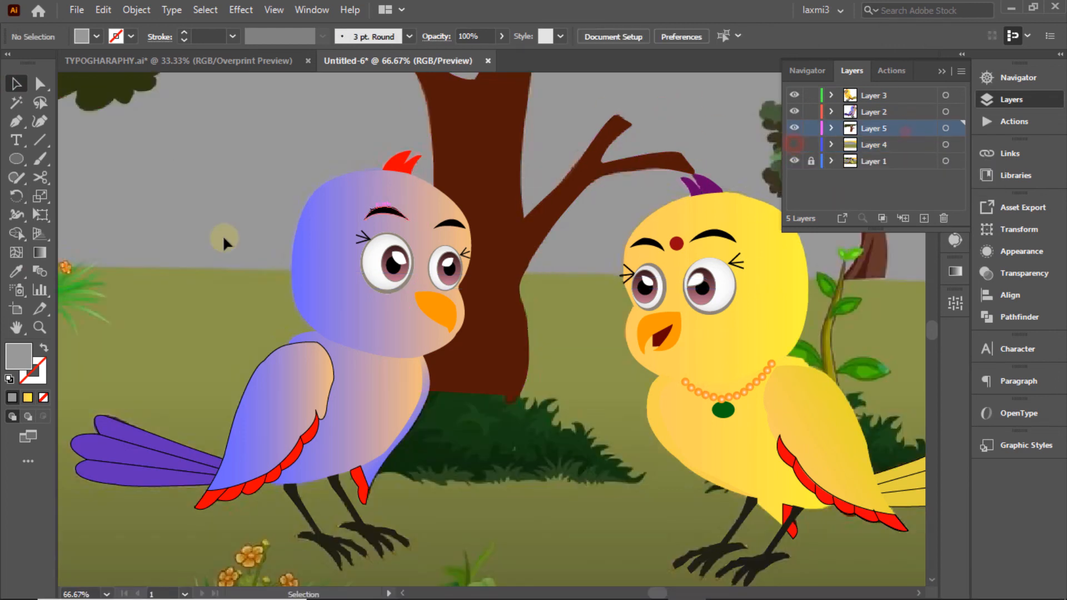
left_click(792, 129)
left_click(791, 129)
Step: Start the bush outline with the Pen tool along its jagged top edge
left_click(794, 130, "ctrl")
left_click(16, 121)
left_click(425, 382)
left_click(442, 376)
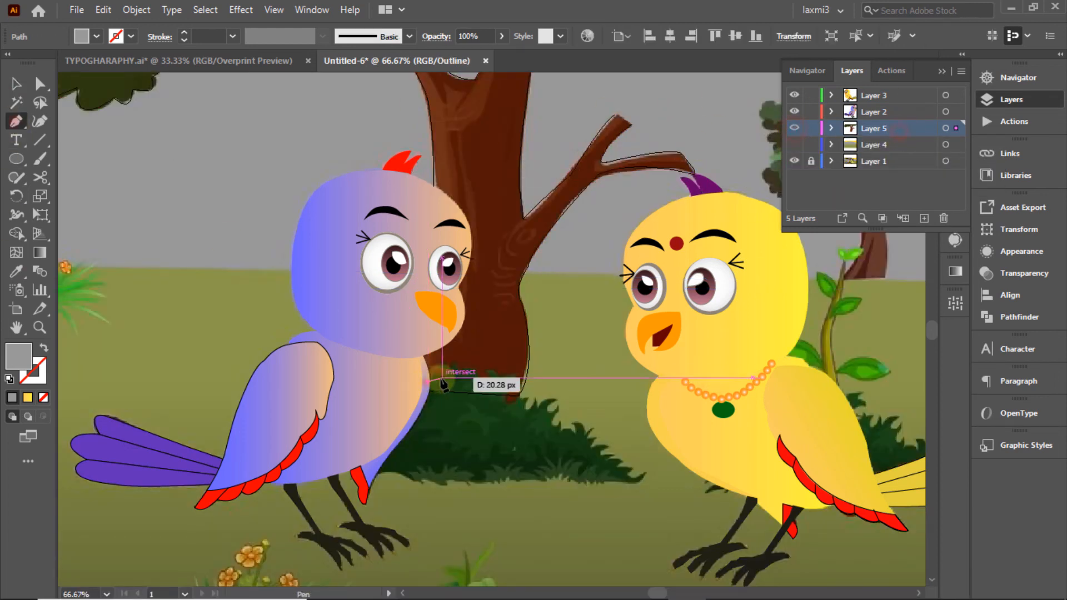
left_click(442, 365)
left_click(456, 366)
left_click(465, 374)
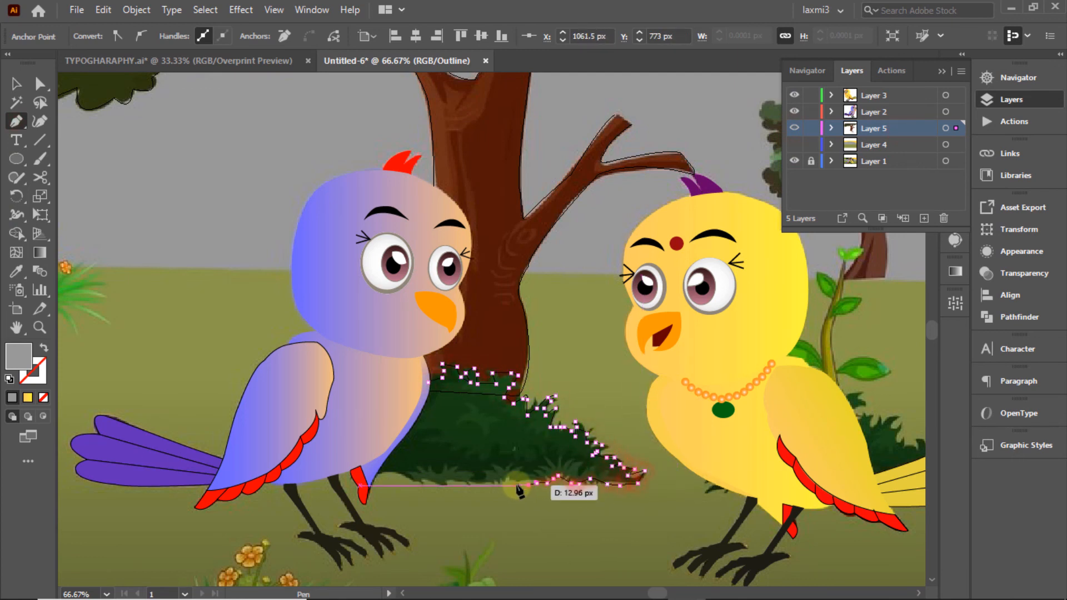
Step: Continue along the bush's bottom and up beside the bird, closing the outline at its start
left_click(515, 485)
left_click(502, 483)
left_click(490, 483)
left_click(479, 485)
left_click(450, 486)
left_click(442, 484)
left_click(429, 483)
left_click(406, 479)
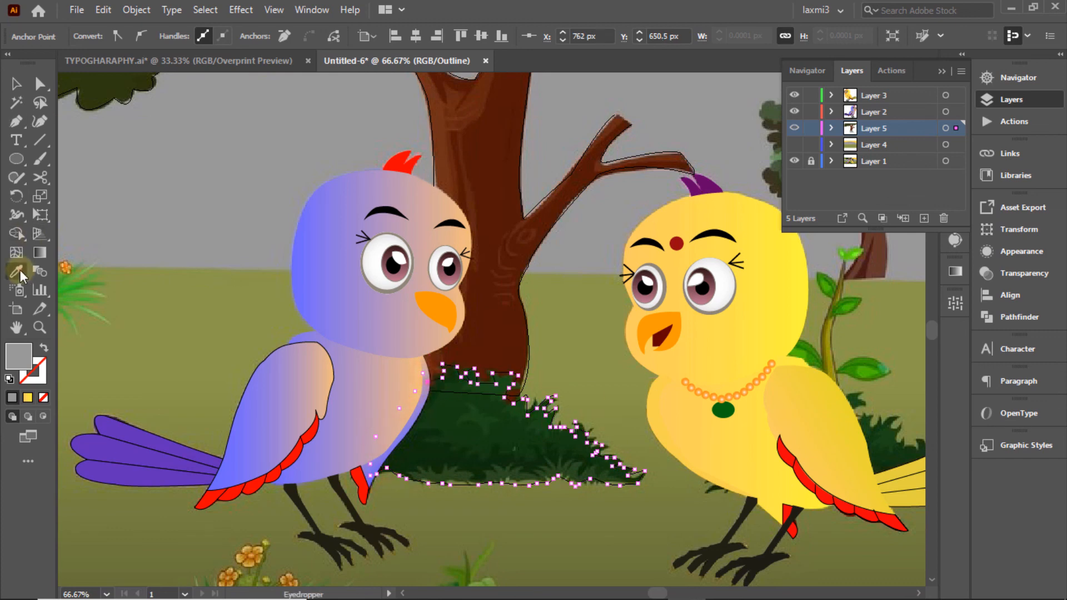
Step: Return Layer 5 to normal view and hide the reference layer to check the bush and trunk
left_click(792, 129, "ctrl")
left_click(795, 161)
left_click(794, 161)
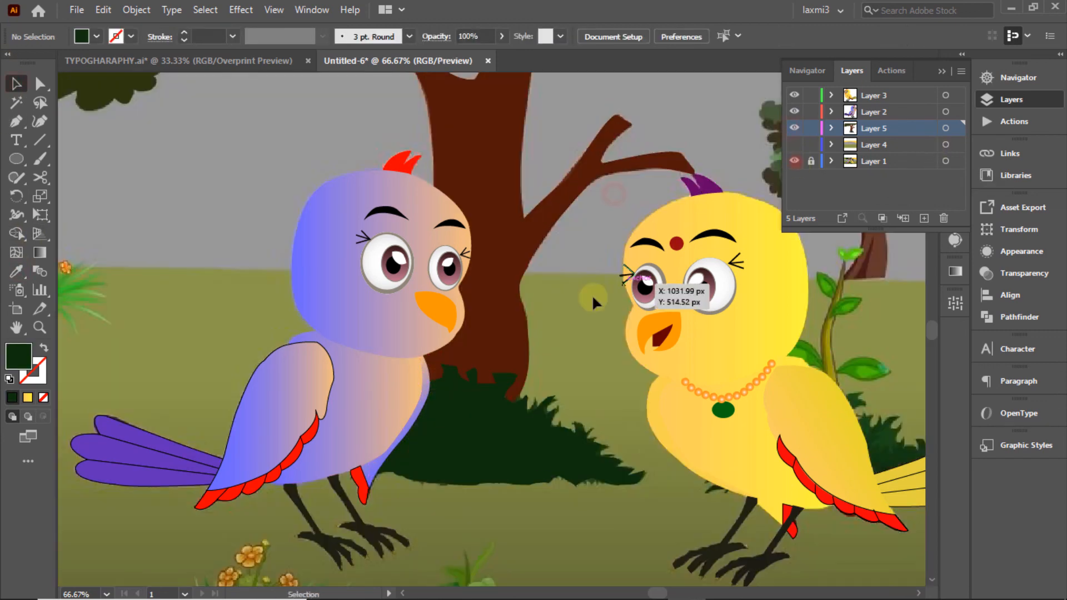
left_click(505, 281)
left_click(586, 306)
left_click(794, 161)
left_click(1030, 79)
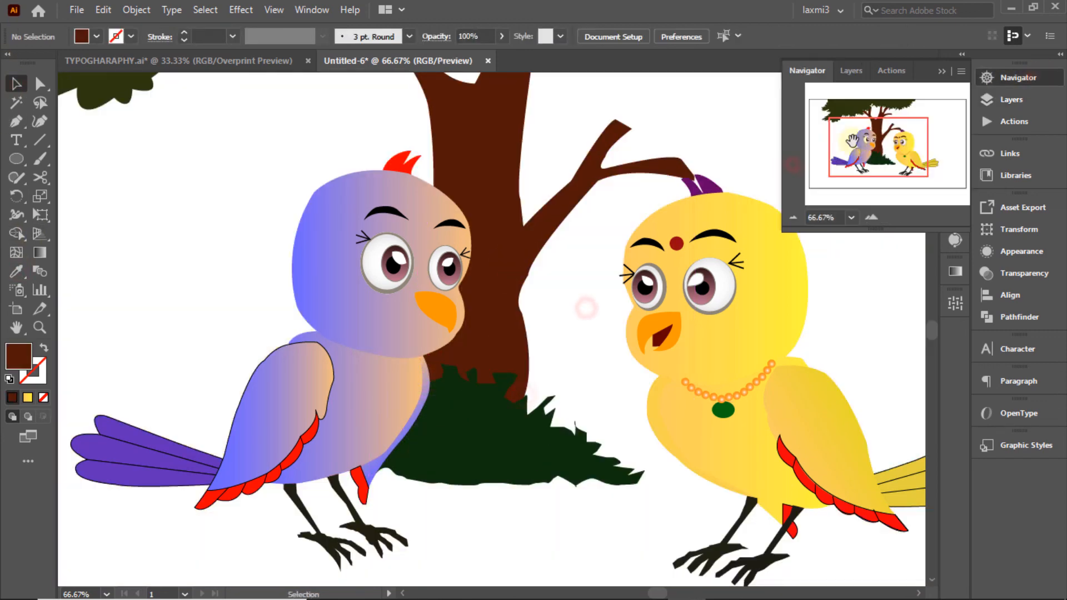
Step: Fit the artboard in the window and nudge the leaf canopy slightly down
left_click_drag(920, 143, 895, 130)
left_click(270, 7)
left_click(345, 252)
left_click(702, 144)
left_click(395, 98)
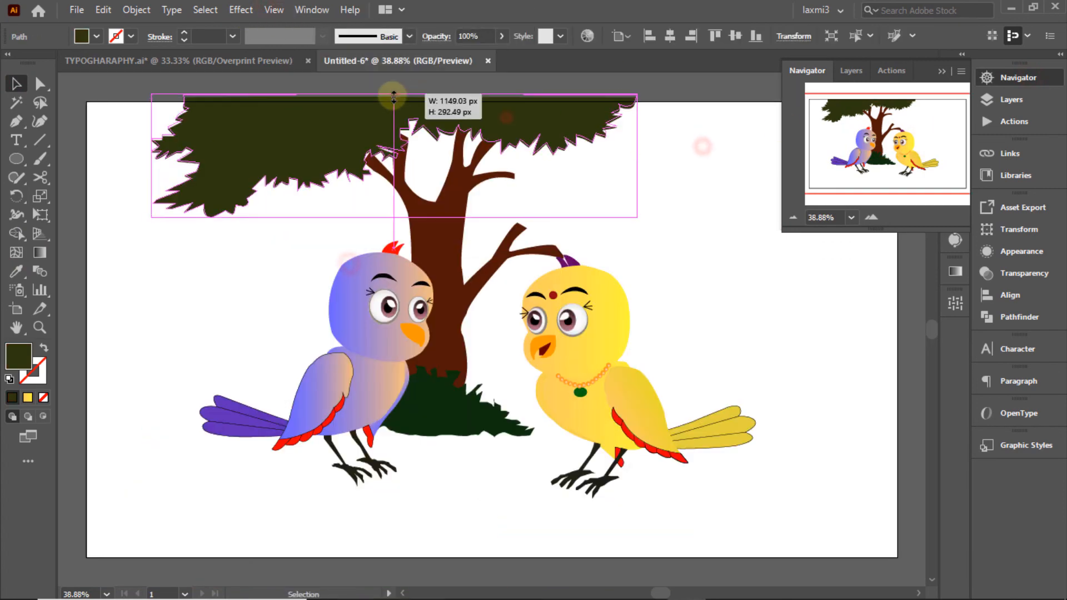
key("Down")
key("Down")
key("Down")
key("Down")
key("Down")
key("Down")
key("Down")
left_click(731, 140)
Step: Make the flat sky, hill and ground layer visible and select, then deselect, the sky
left_click(1011, 99)
left_click(795, 144)
left_click(731, 134)
left_click(726, 79)
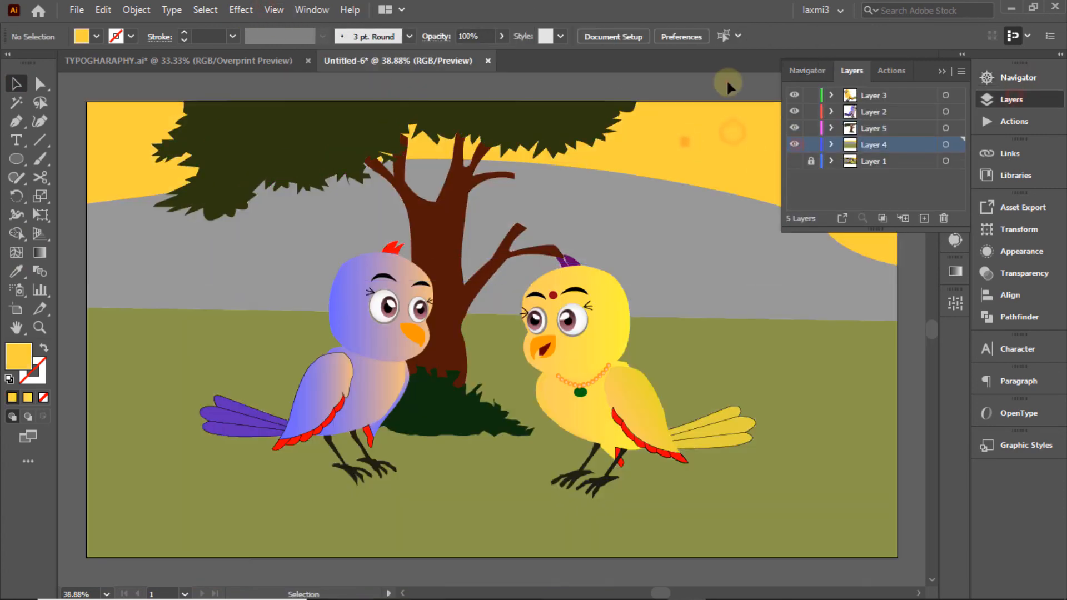
left_click(685, 142)
left_click(695, 81)
left_click(795, 161)
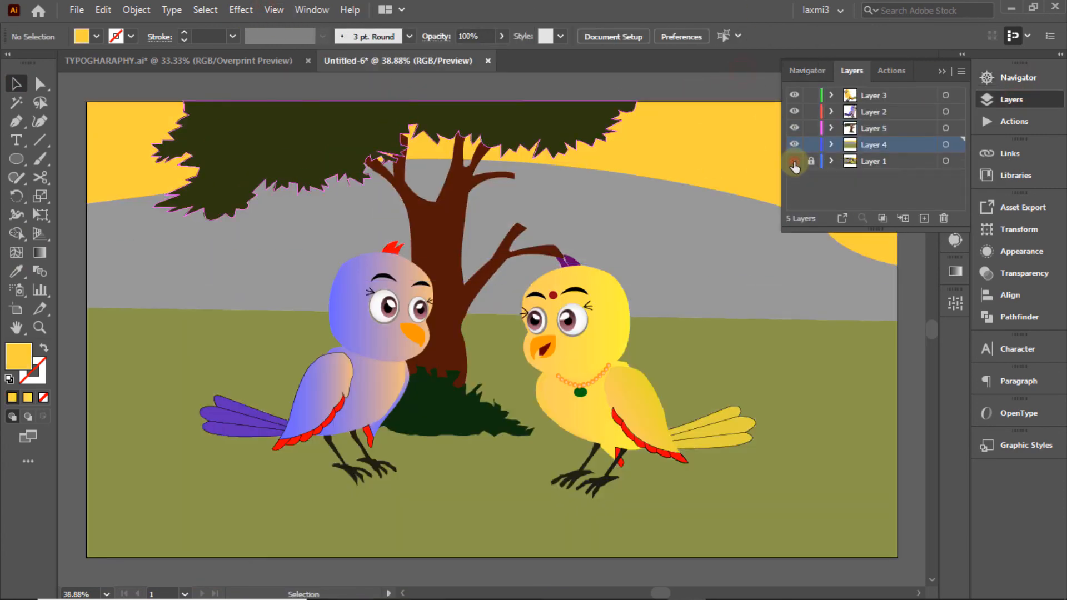
left_click(794, 161)
left_click(748, 87)
Step: Toggle the background and reference layers, leaving the reference hidden and flat sky, hill and ground shown
left_click(795, 144)
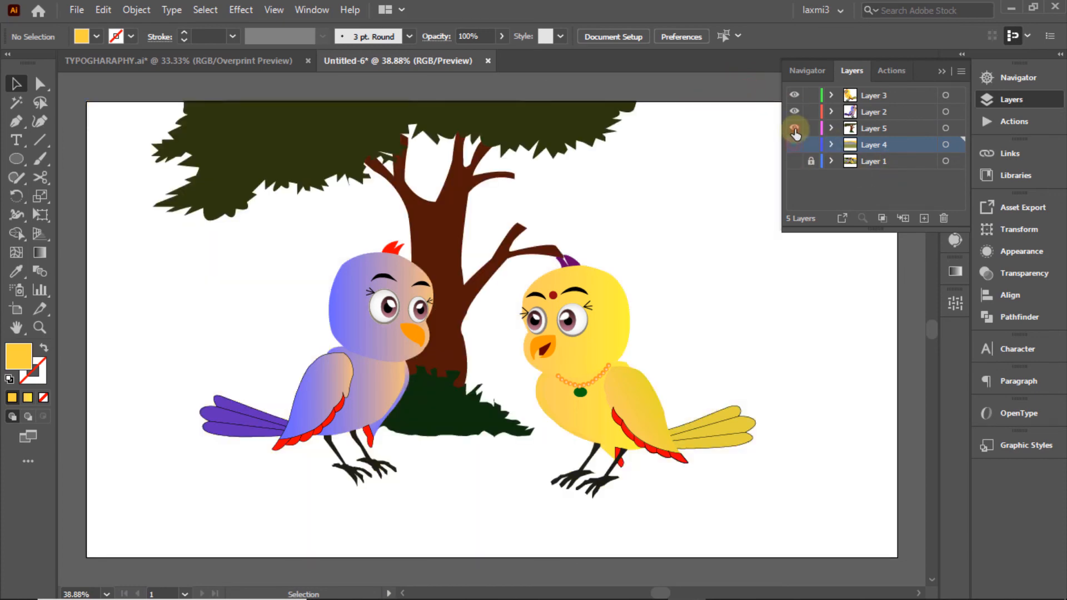
left_click(795, 161)
left_click(795, 145)
left_click(794, 162)
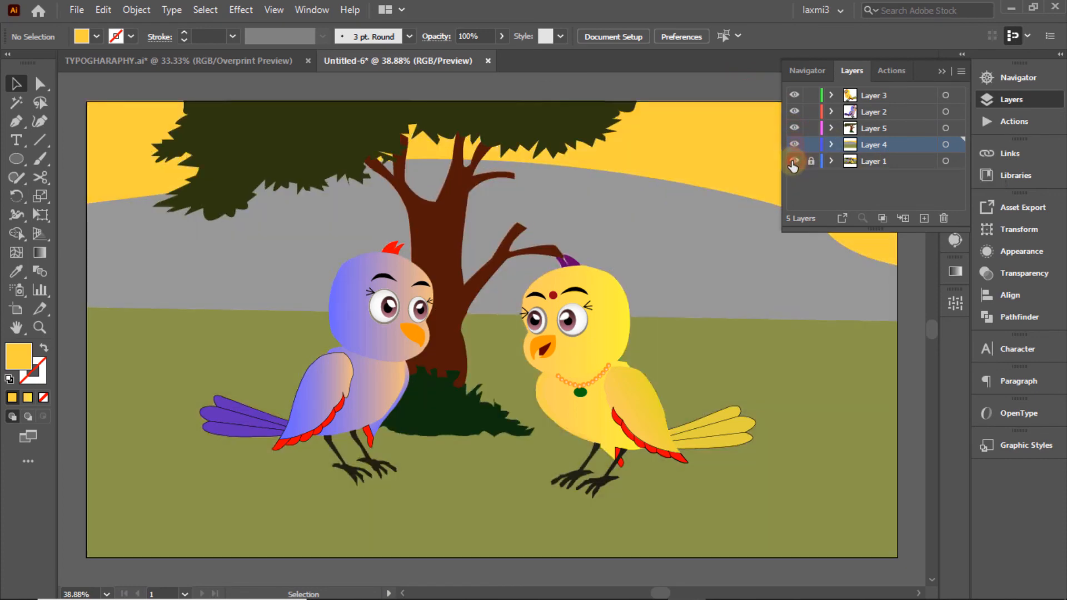
left_click(795, 145)
left_click(795, 161)
left_click(795, 161)
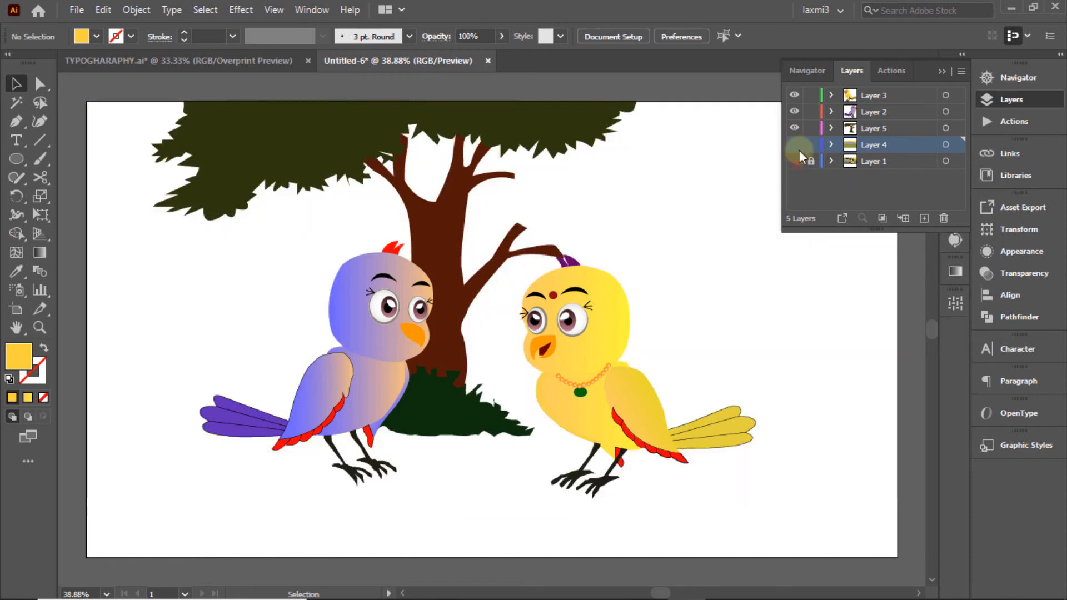
left_click(794, 145)
Step: Give the bush a gradient fill with a dark green stop
left_click(461, 413)
left_click(956, 271)
left_click_drag(770, 317, 789, 385)
Step: Set the bush gradient's end stop to dark green
double_click(908, 412)
left_click(749, 249)
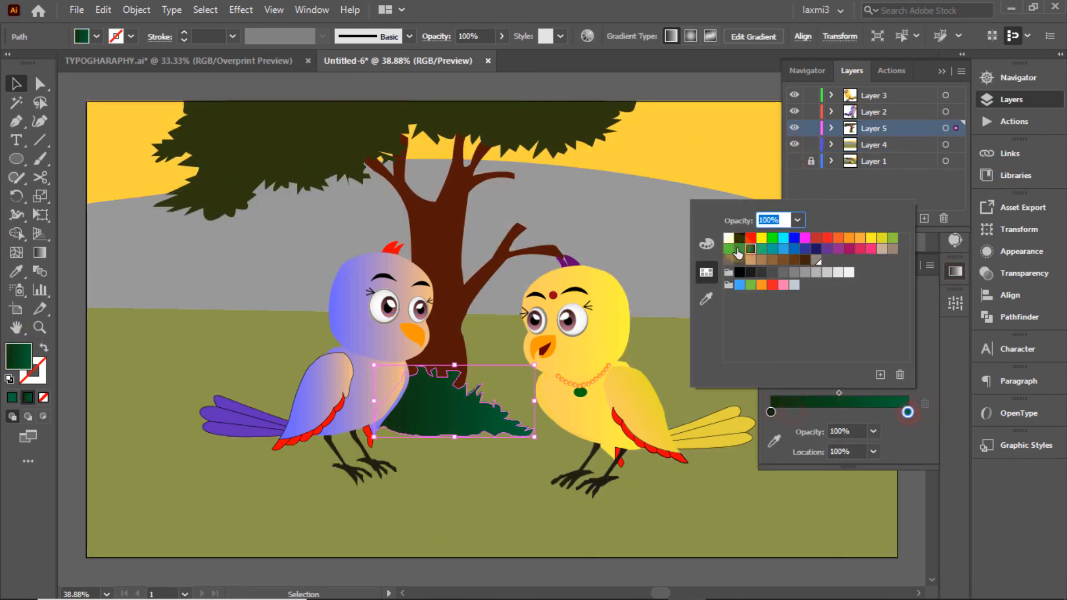
left_click(738, 248)
left_click(750, 249)
left_click(578, 198)
left_click(598, 193)
left_click(737, 142)
left_click(835, 563)
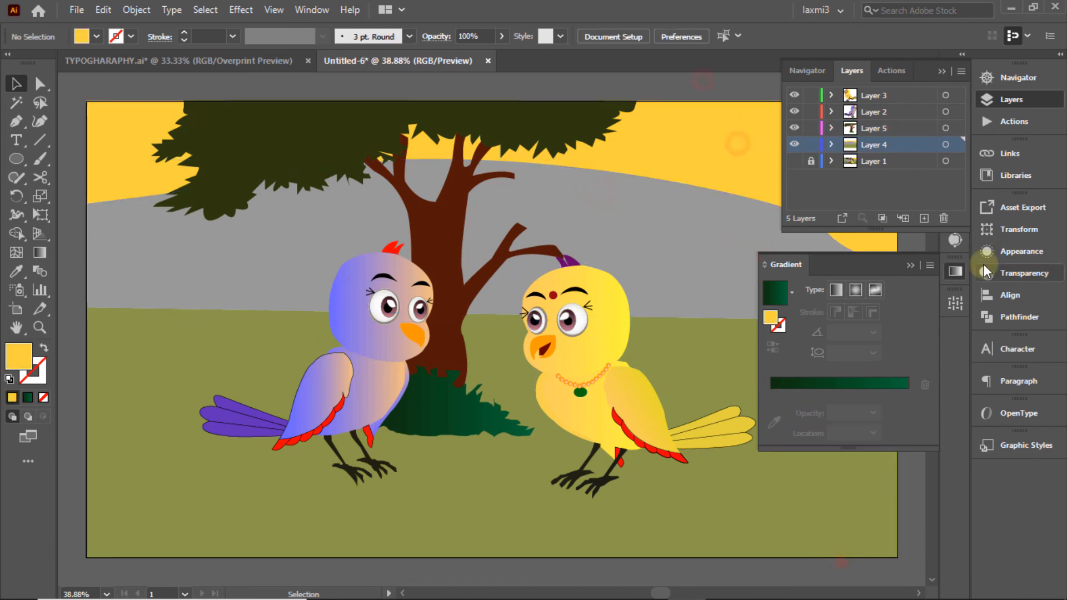
left_click(955, 271)
left_click(1014, 104)
Step: Place a shorter bush copy at the ground's lower right, sampling the tree foliage colour
left_click(920, 86)
left_click(436, 410)
left_click_drag(696, 536, 750, 516)
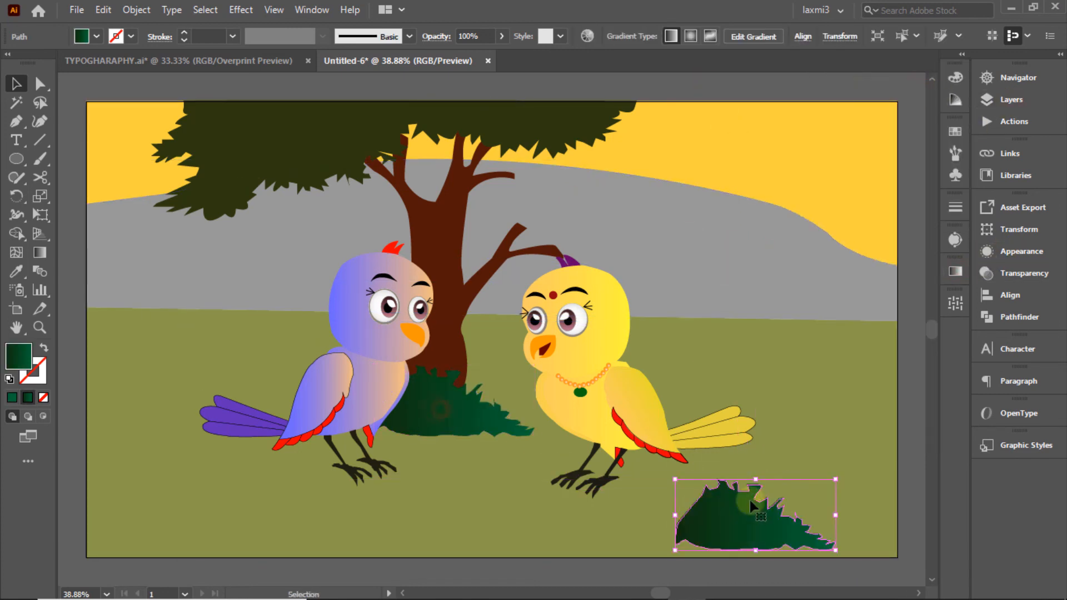
left_click_drag(756, 479, 756, 499)
left_click(16, 268)
left_click(243, 139)
left_click(15, 80)
Step: Recolour that bush copy a saturated dark green and reposition it
double_click(18, 357)
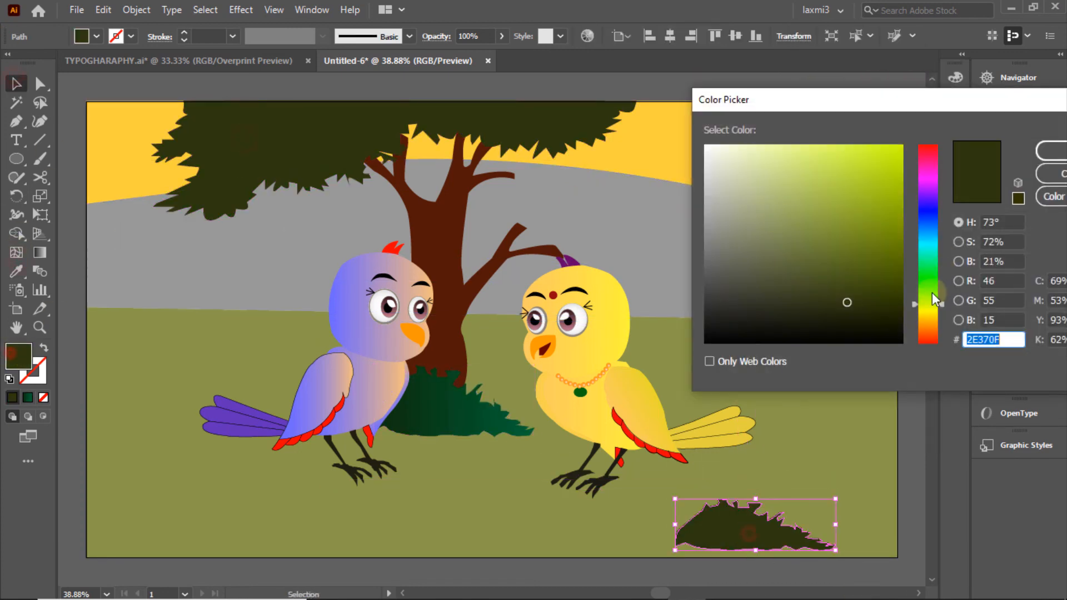
left_click(933, 284)
left_click(901, 292)
left_click(1044, 152)
left_click(861, 171)
left_click(900, 195)
left_click_drag(748, 537, 815, 321)
Step: Add another bush copy on the right near the hill
left_click_drag(903, 309, 161, 508)
left_click(848, 380)
left_click(909, 182)
left_click(795, 309)
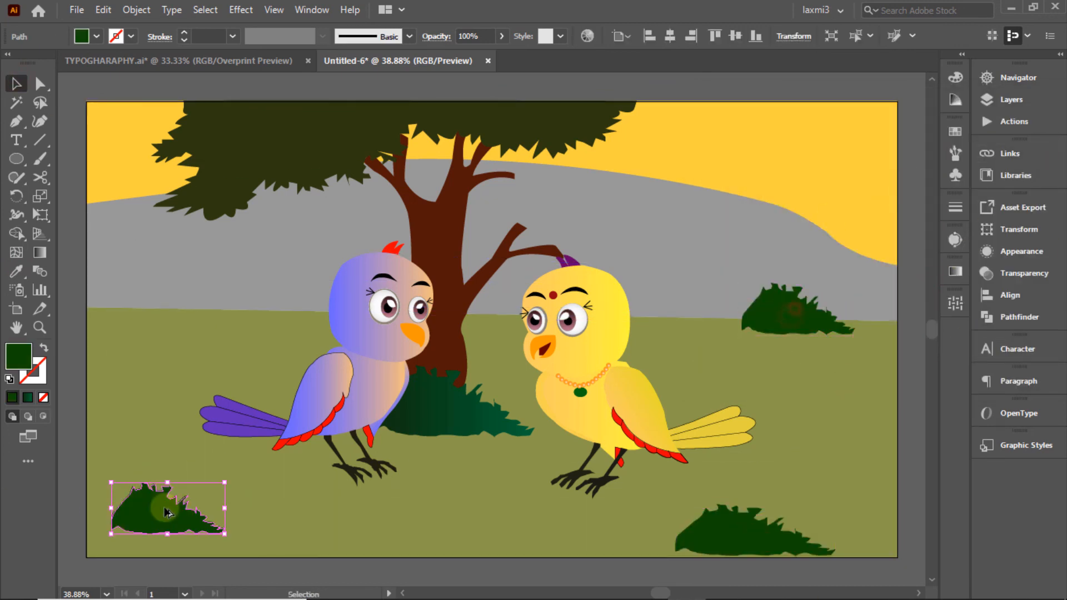